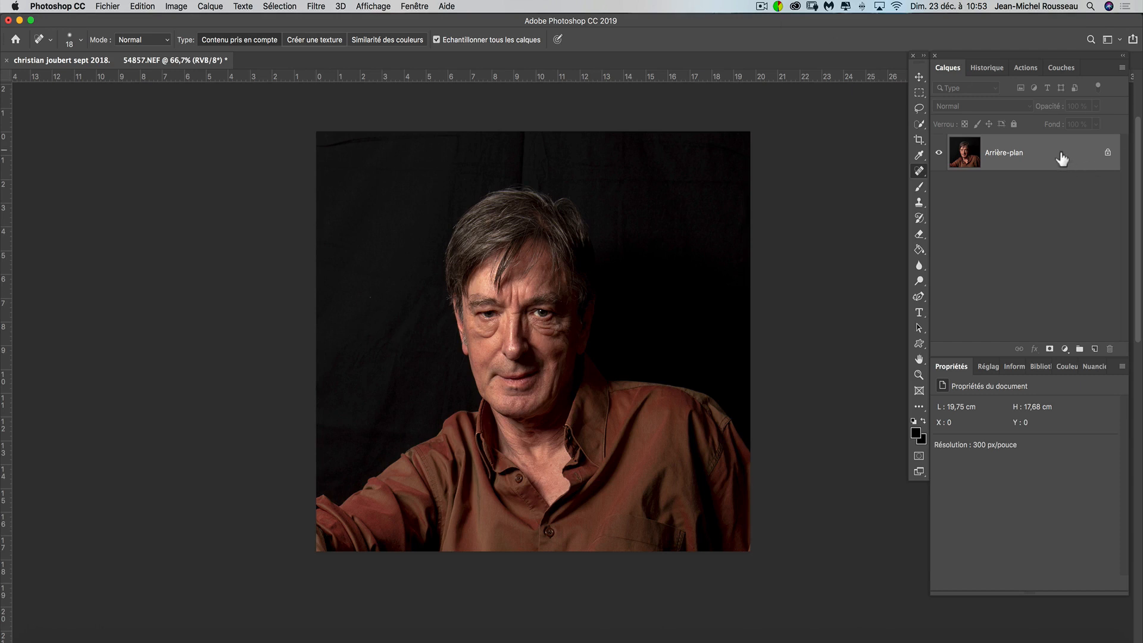
# Duplicate the background layer of the portrait
pyautogui.moveTo(1062, 158); pyautogui.dragTo(1096, 347)
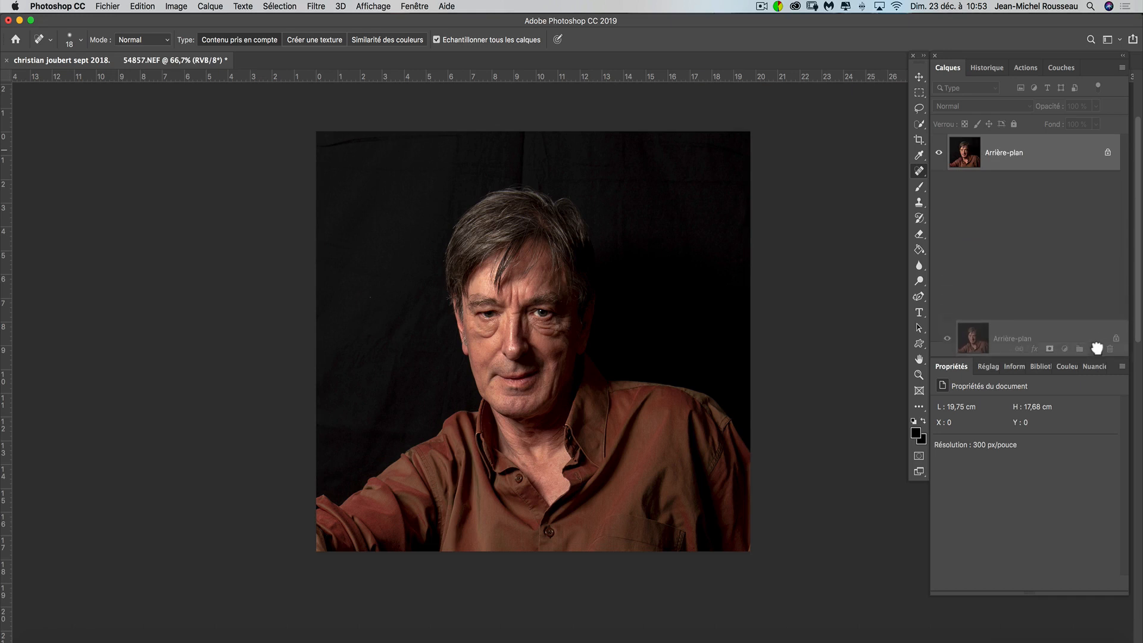
pyautogui.moveTo(1096, 348); pyautogui.dragTo(1077, 204)
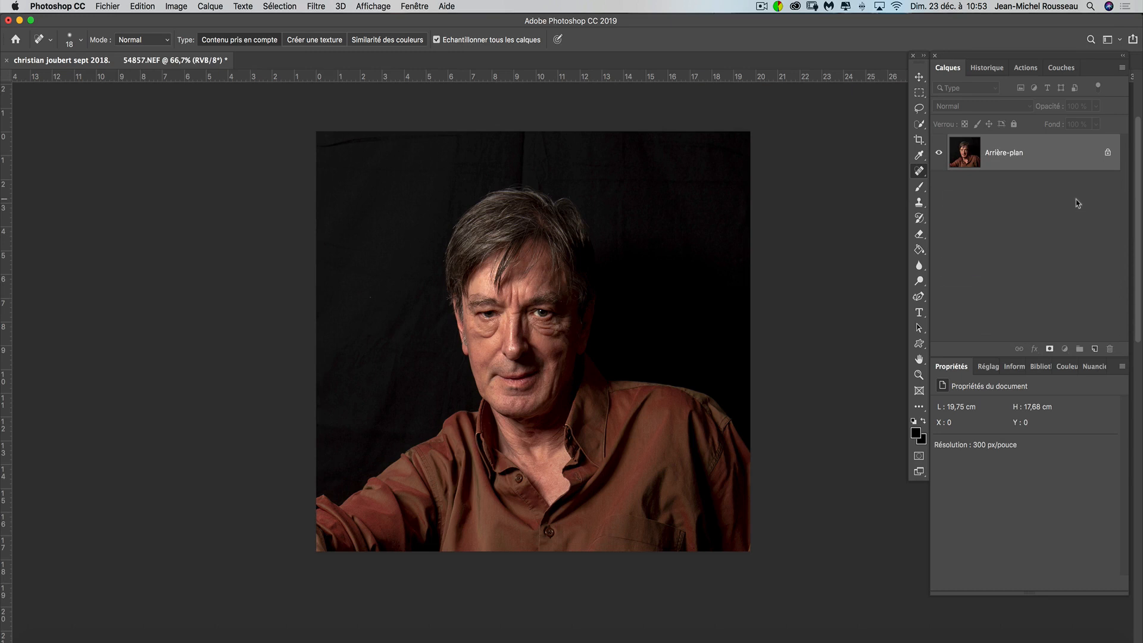
pyautogui.press('super+j')
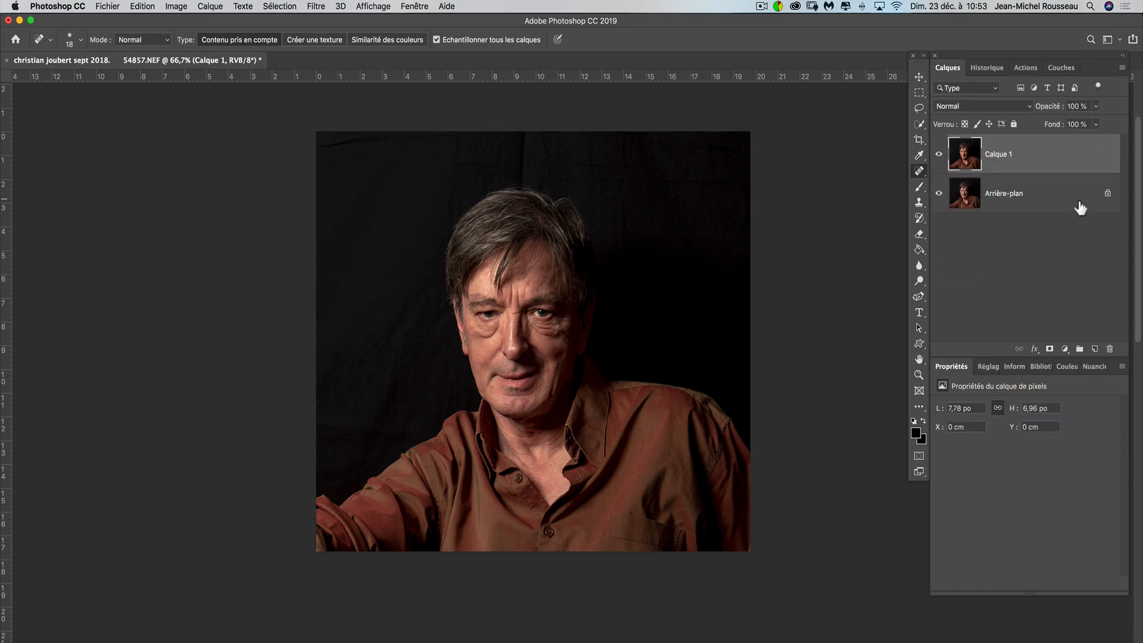
# Switch to the Patch tool and set its patch mode to Normale
pyautogui.press('super+plus')
pyautogui.press('super+plus')
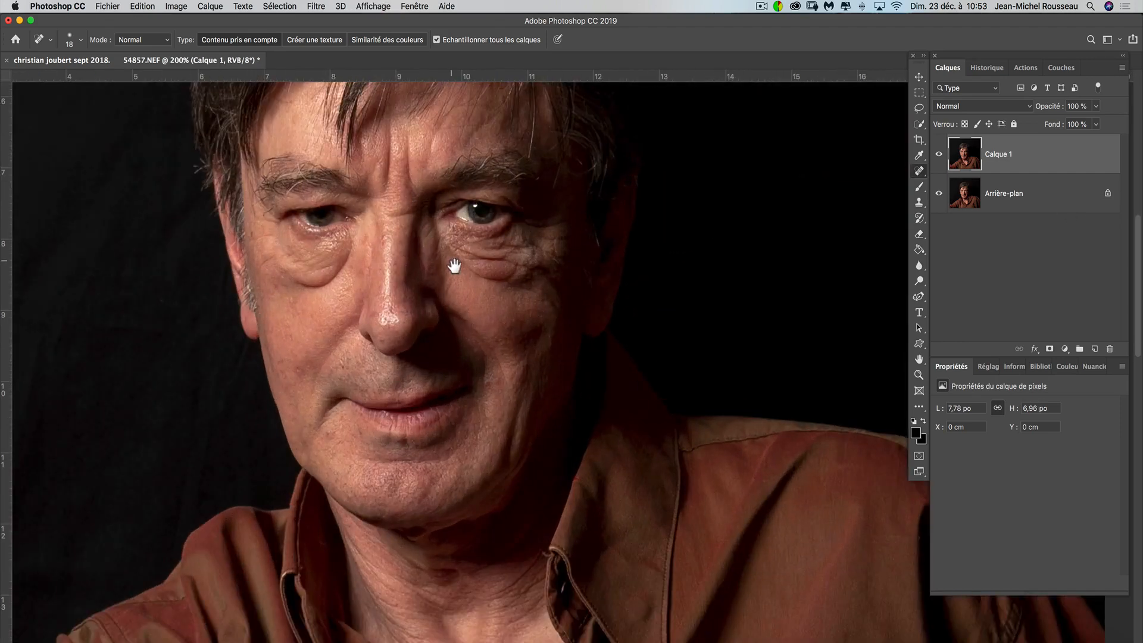
pyautogui.moveTo(451, 262); pyautogui.dragTo(608, 262)
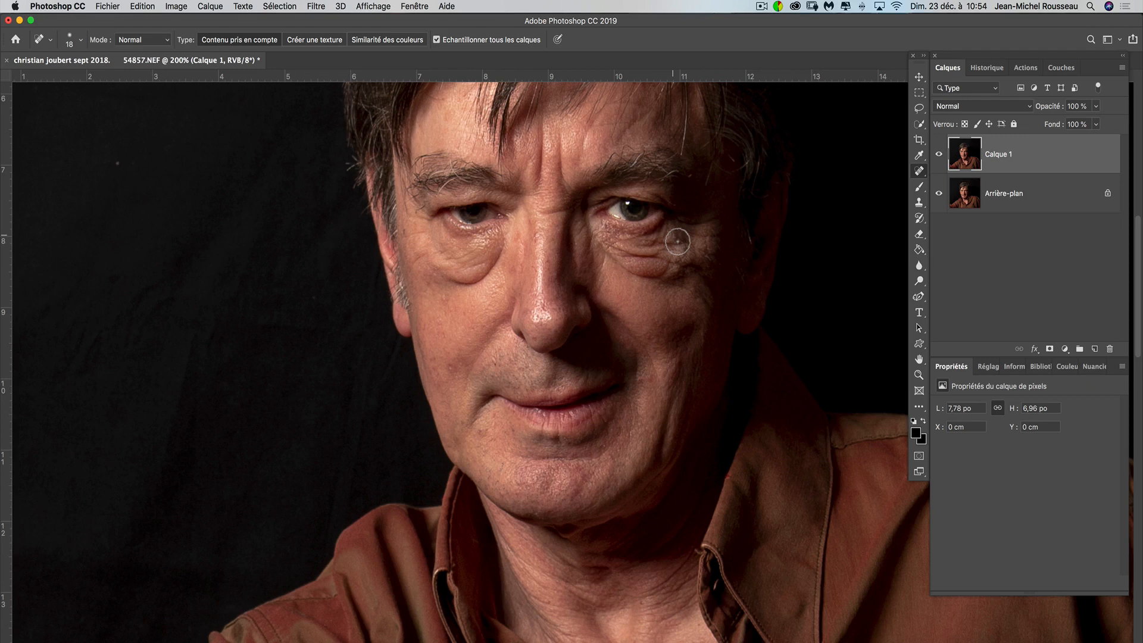
pyautogui.click(677, 241)
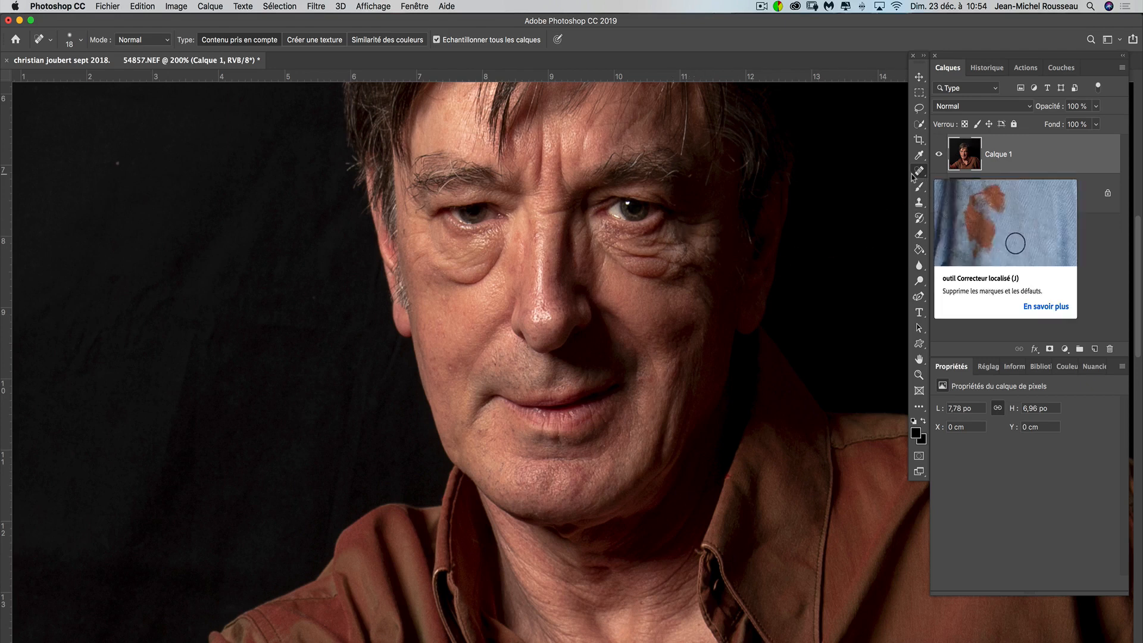
pyautogui.hotkey('shift', 'j')
pyautogui.hotkey('shift', 'j')
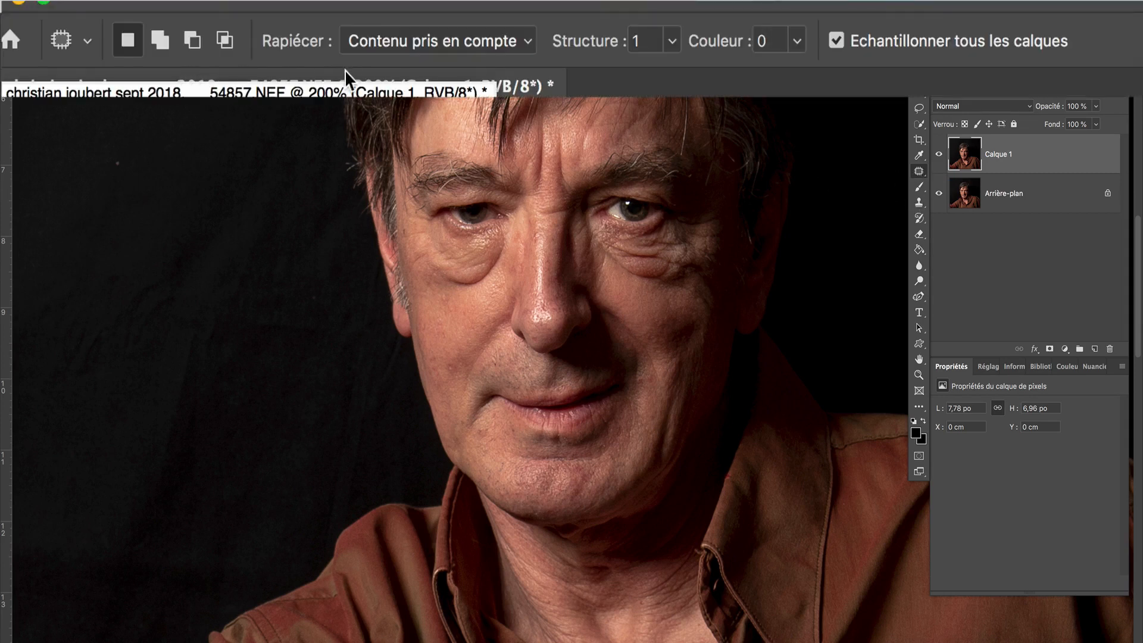
pyautogui.click(404, 41)
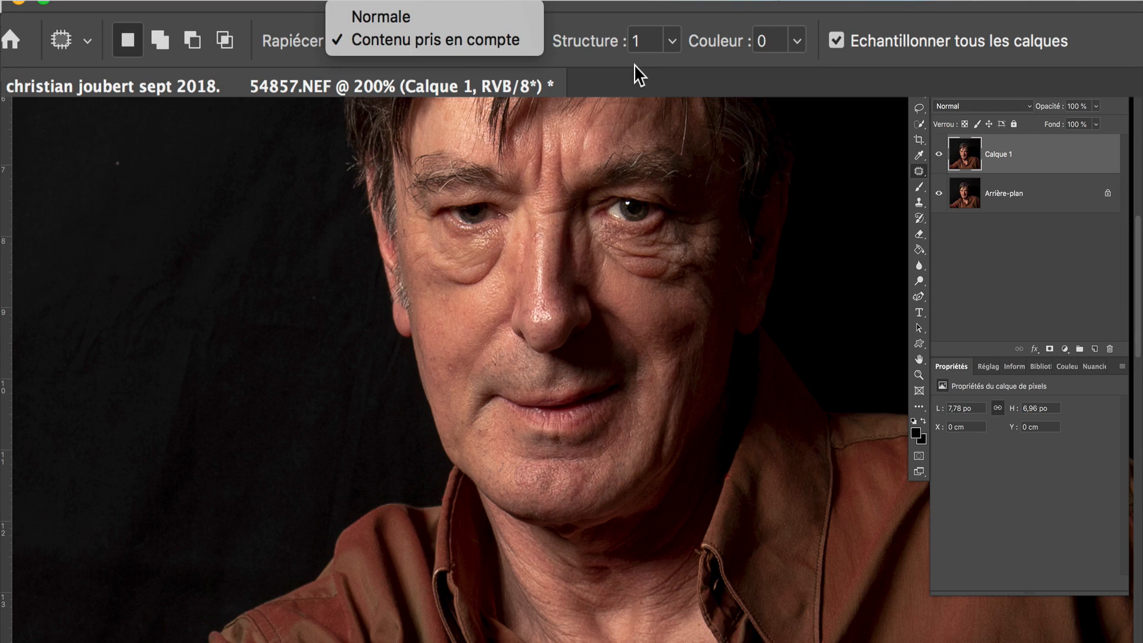
pyautogui.click(756, 66)
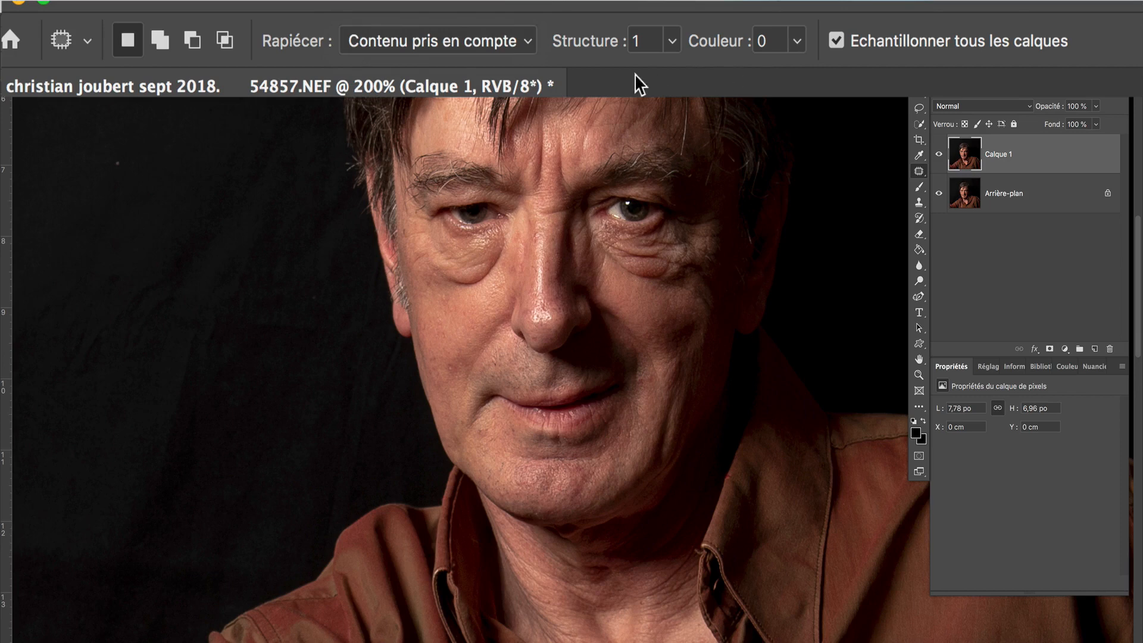
pyautogui.click(469, 42)
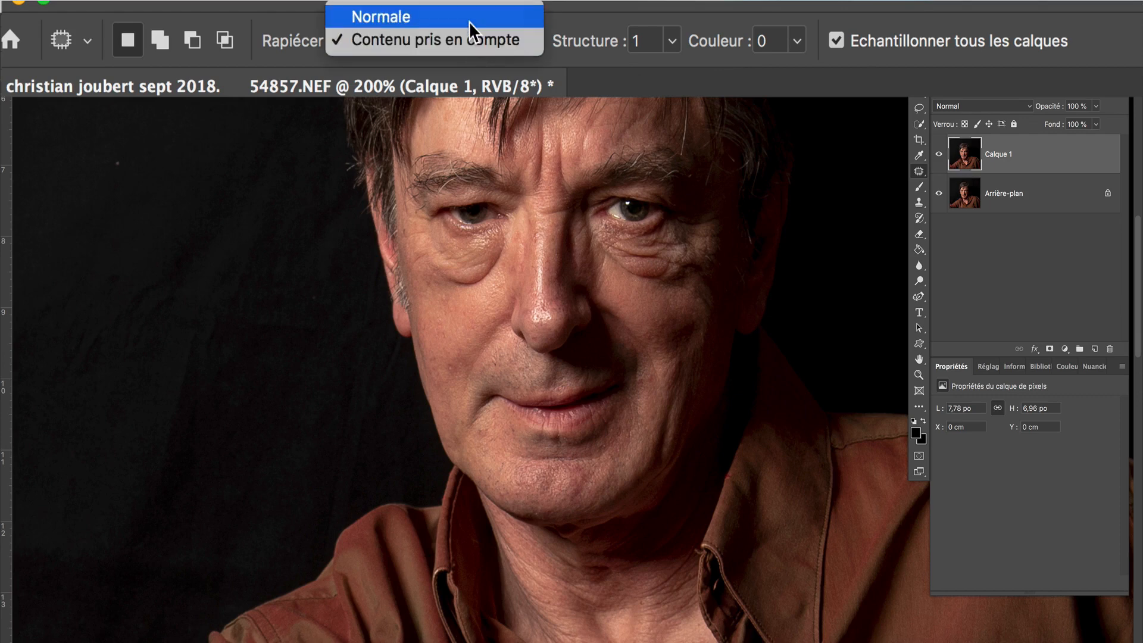
pyautogui.click(469, 20)
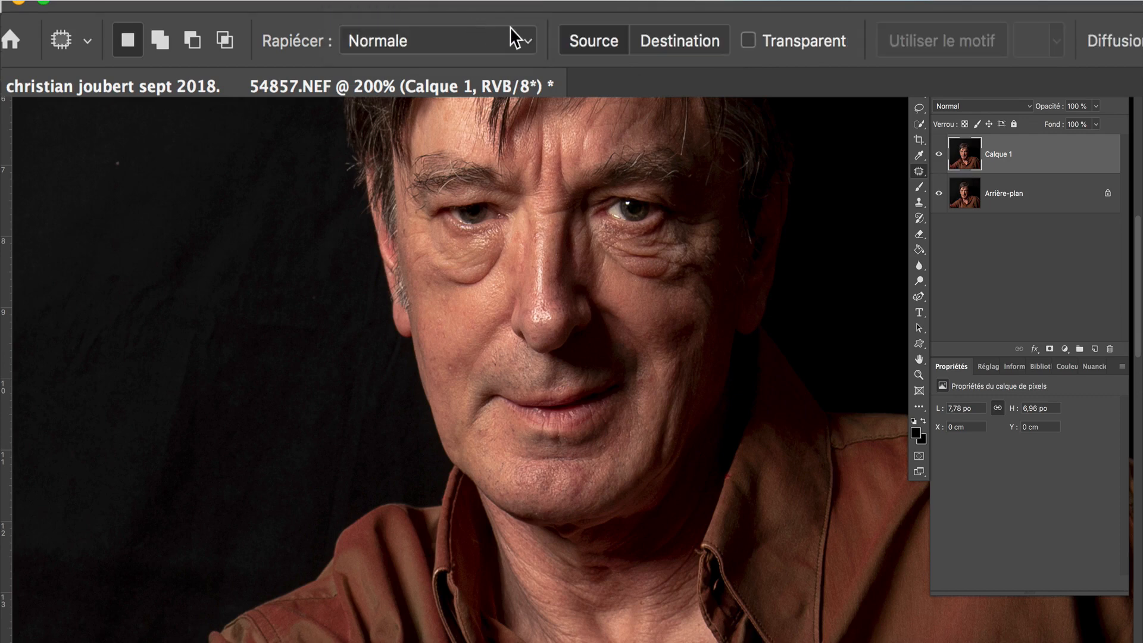
# Try patching the cheek blemish beside the mouth with skin from just above it in Normale mode
pyautogui.press('super+plus')
pyautogui.press('super+plus')
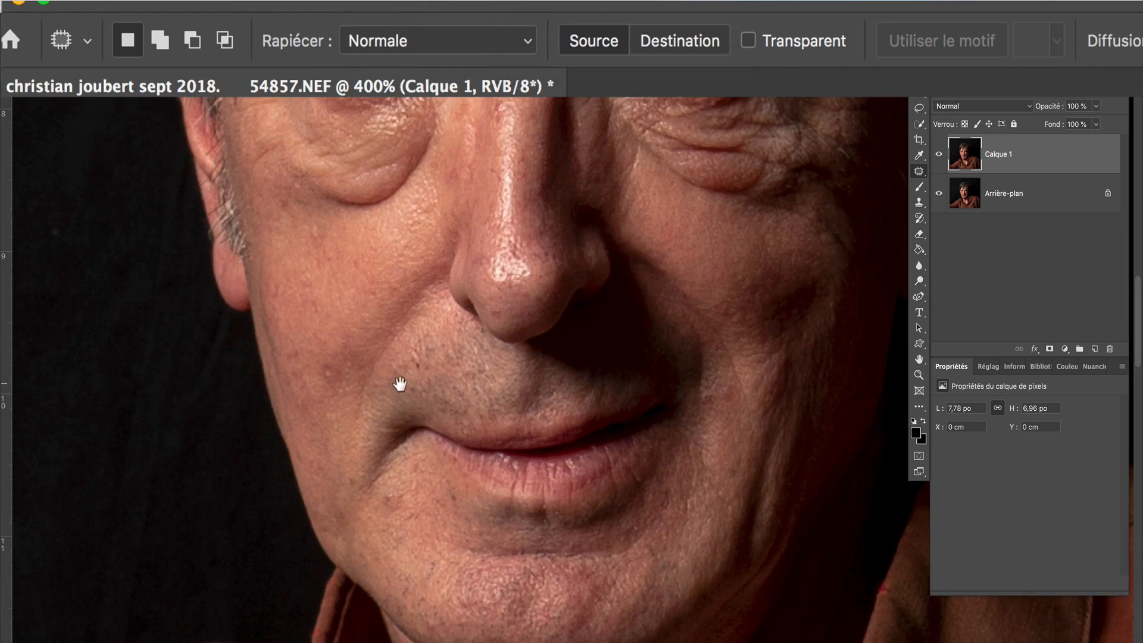
pyautogui.moveTo(398, 383); pyautogui.dragTo(518, 377)
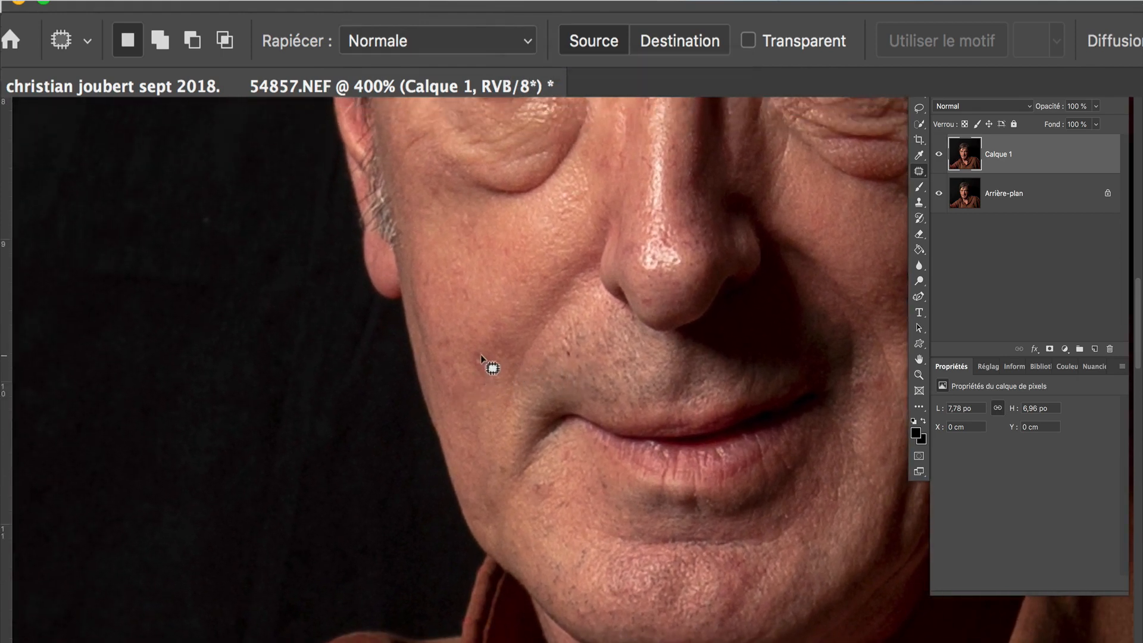
pyautogui.moveTo(495, 355)
pyautogui.mouseDown()
pyautogui.moveTo(498, 376)
pyautogui.moveTo(504, 328)
pyautogui.mouseUp()
pyautogui.click(539, 425)
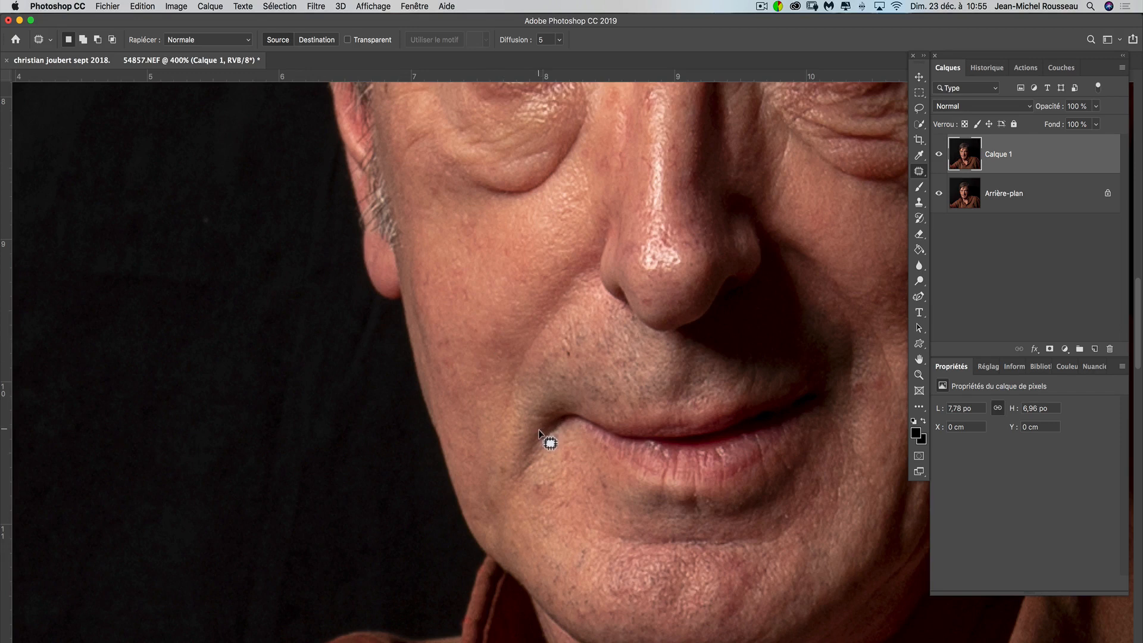
pyautogui.press('super+z')
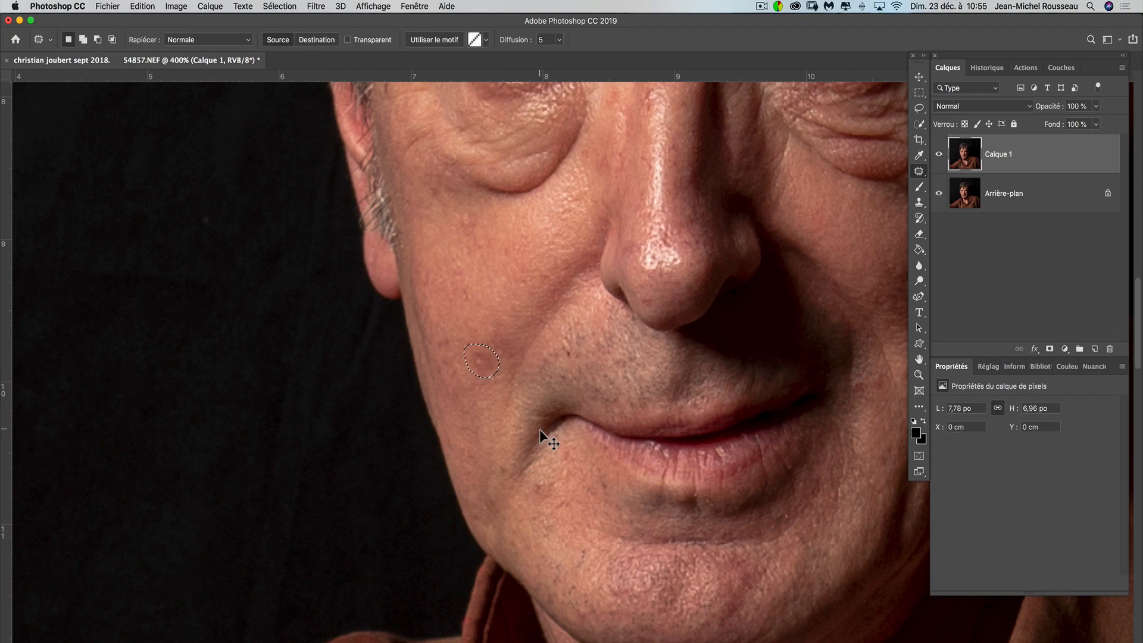
# Try patching the same cheek blemish with the mode Contenu pris en compte, and clear the selection
pyautogui.click(193, 39)
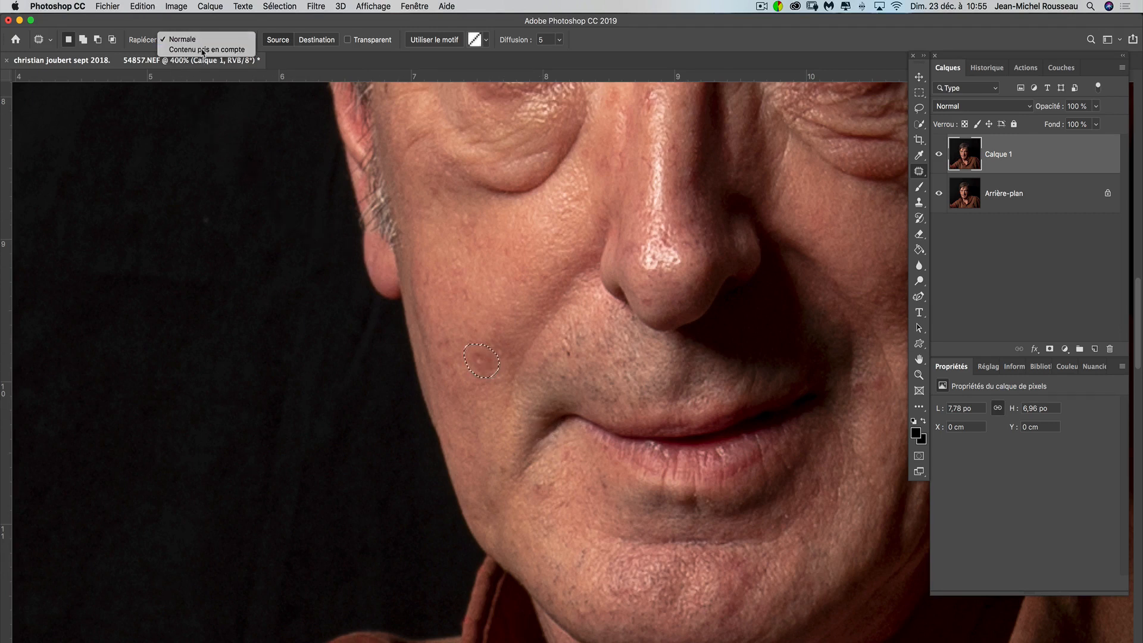
pyautogui.click(201, 52)
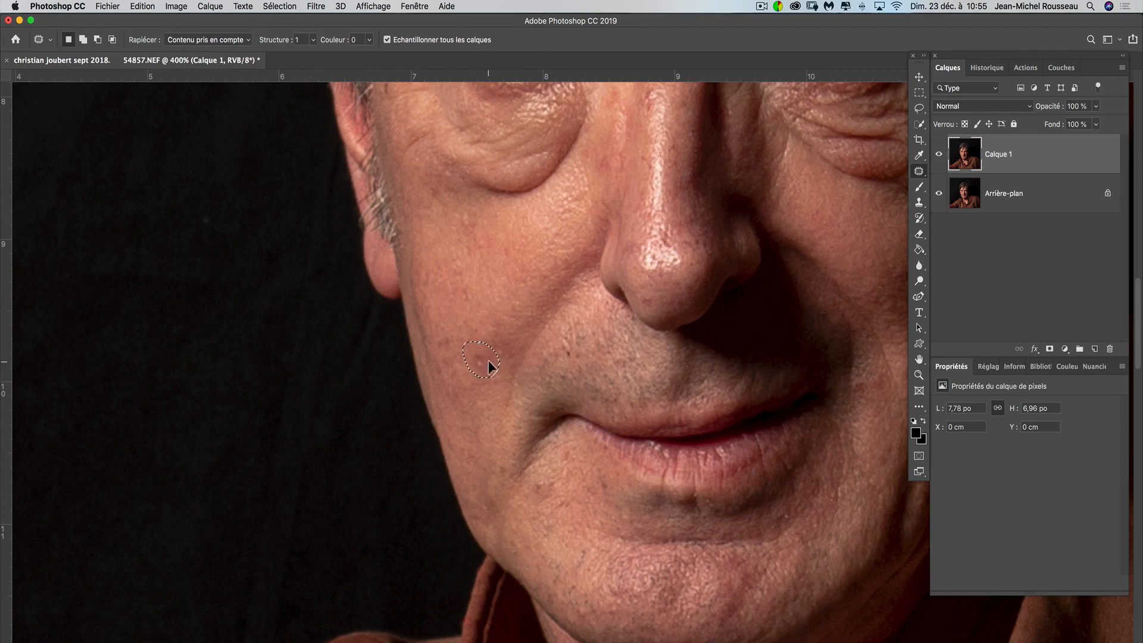
pyautogui.moveTo(492, 364); pyautogui.dragTo(492, 329)
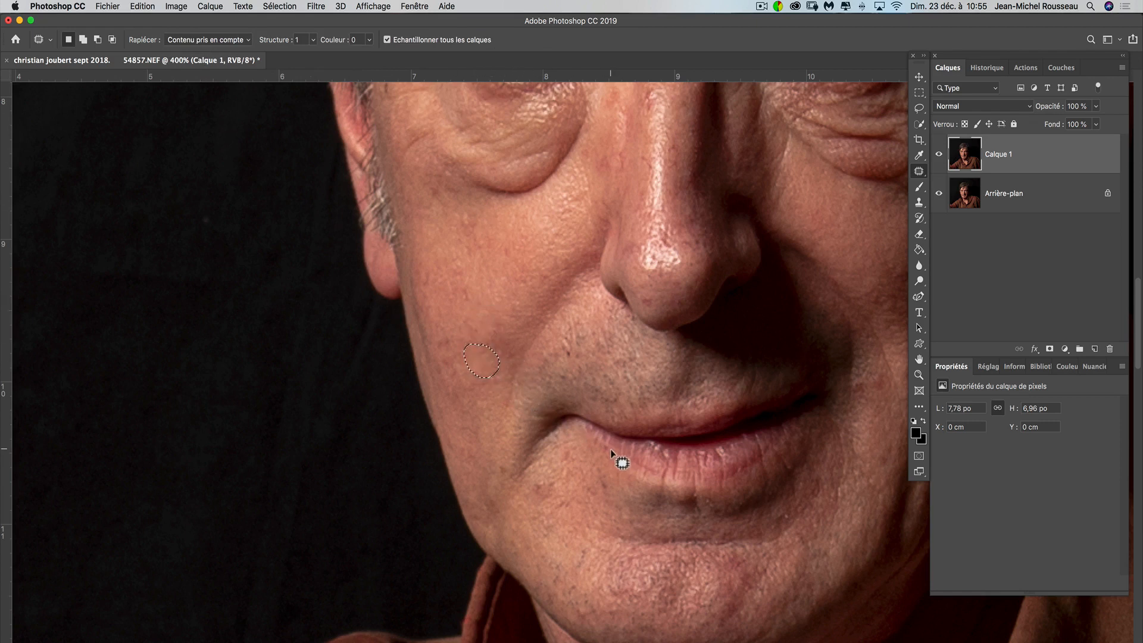
pyautogui.press('super+d')
pyautogui.press('super+z')
pyautogui.press('super+d')
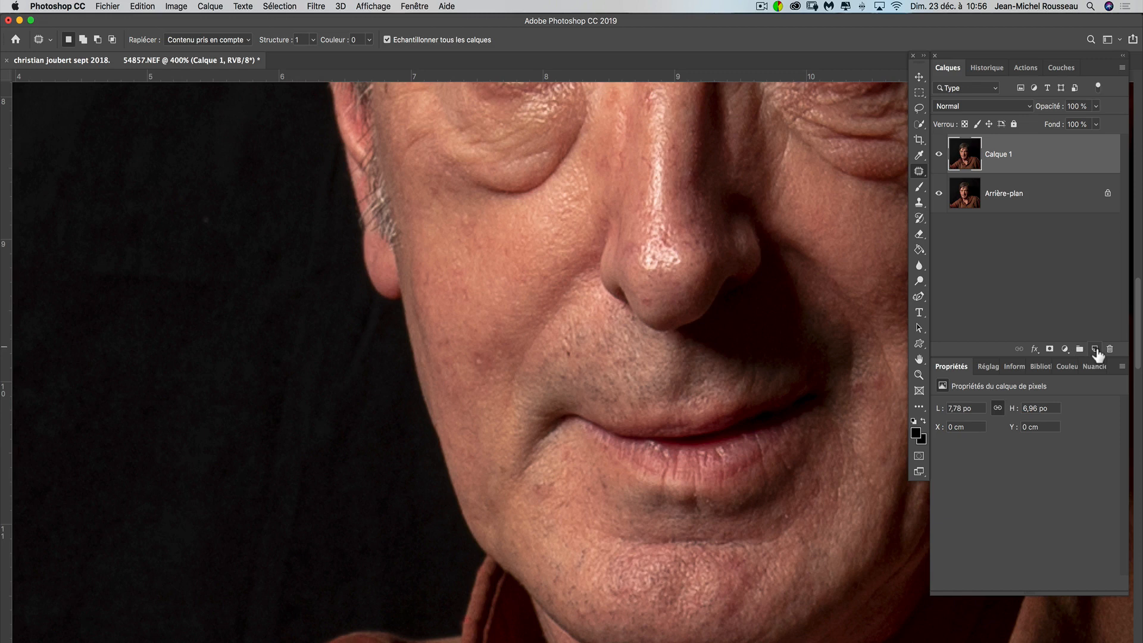
# Add a new empty layer above the duplicated portrait layer
pyautogui.click(1096, 351)
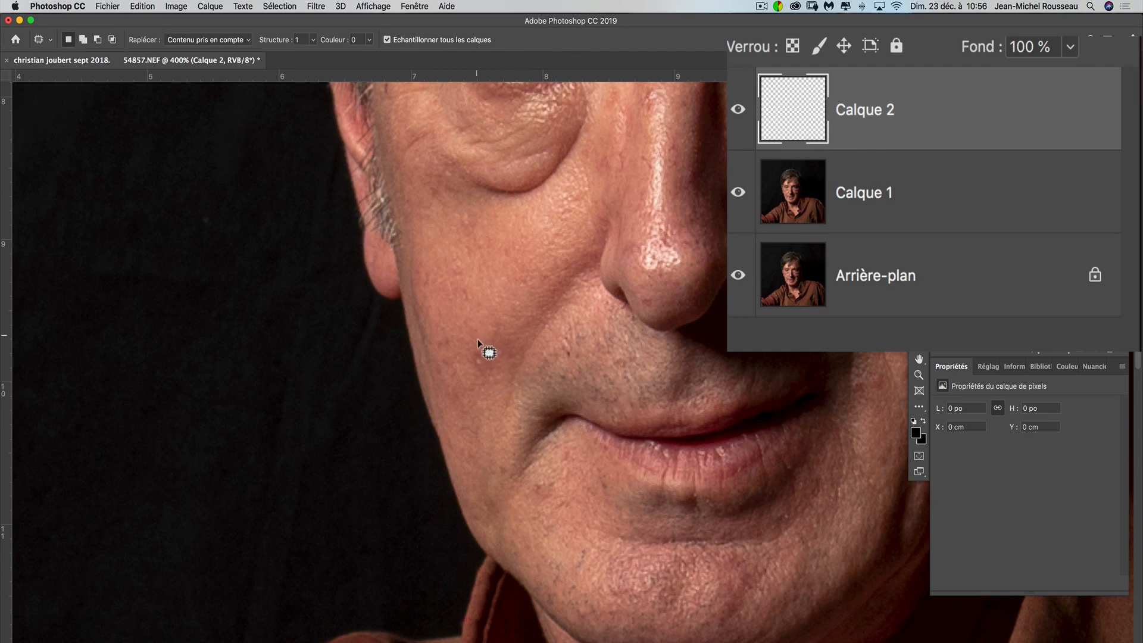
# Try content-aware patches on the empty layer over the blemishes on the cheek, nose tip and upper lip area
pyautogui.moveTo(483, 348)
pyautogui.mouseDown()
pyautogui.moveTo(468, 366)
pyautogui.moveTo(490, 357)
pyautogui.moveTo(491, 368)
pyautogui.moveTo(494, 315)
pyautogui.mouseUp()
pyautogui.press('super+d')
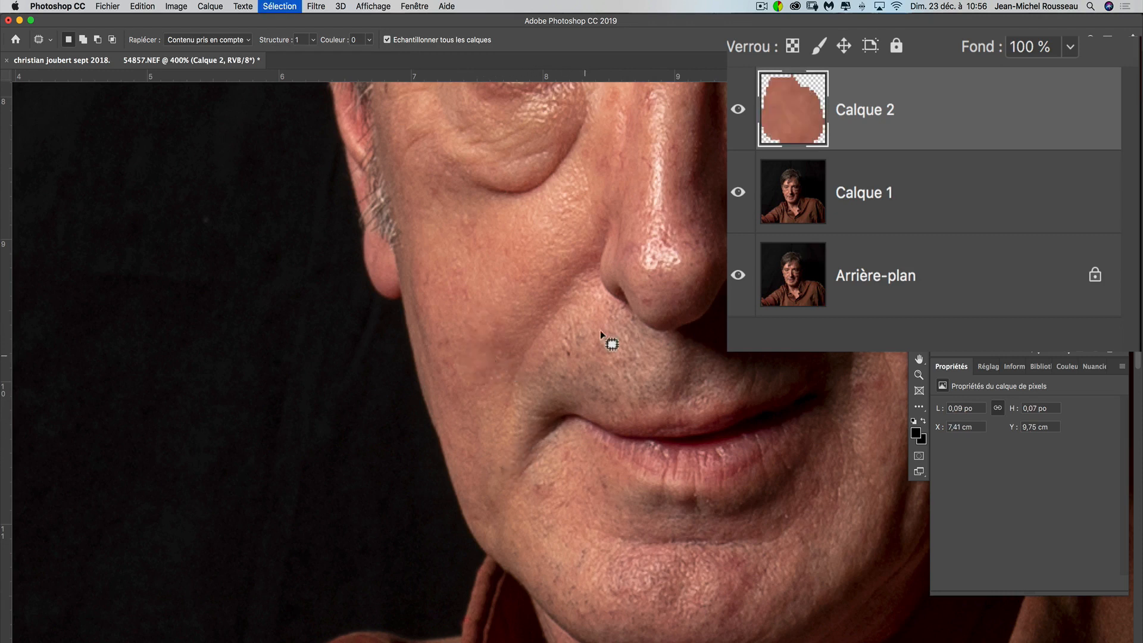
pyautogui.moveTo(642, 312); pyautogui.dragTo(670, 299)
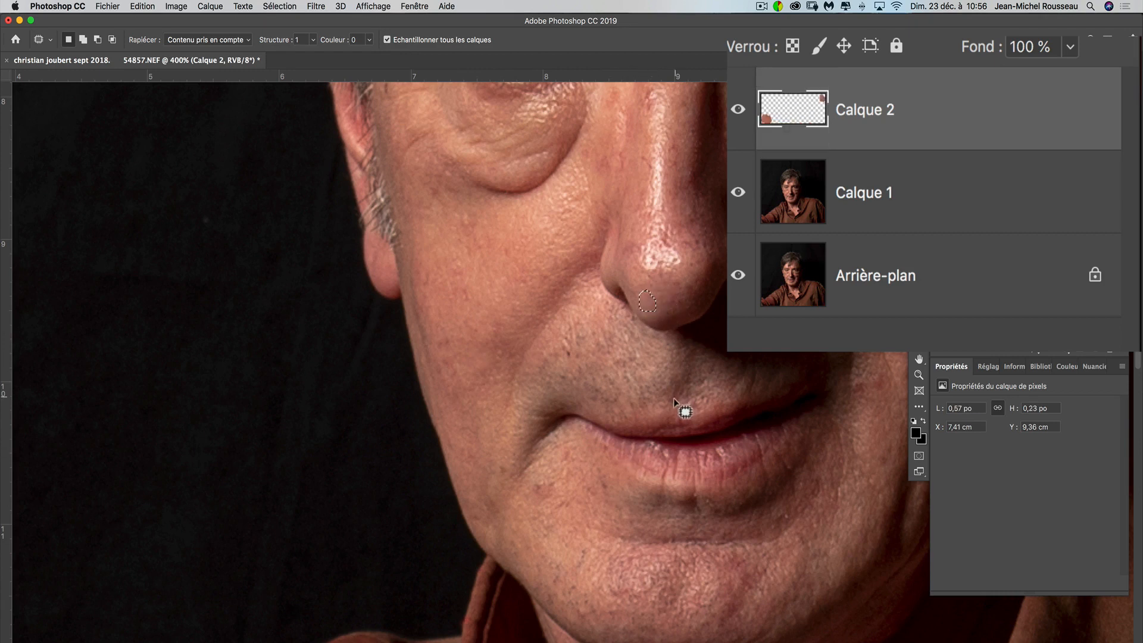
pyautogui.press('super+d')
pyautogui.moveTo(565, 344)
pyautogui.mouseDown()
pyautogui.moveTo(567, 370)
pyautogui.moveTo(583, 362)
pyautogui.moveTo(574, 346)
pyautogui.moveTo(575, 364)
pyautogui.moveTo(605, 362)
pyautogui.mouseUp()
pyautogui.press('super+d')
# Undo the patches on Calque 2 and clear the remaining cheek selection
pyautogui.press('super+z')
pyautogui.press('super+z')
pyautogui.press('super+z')
pyautogui.press('super+z')
pyautogui.press('super+z')
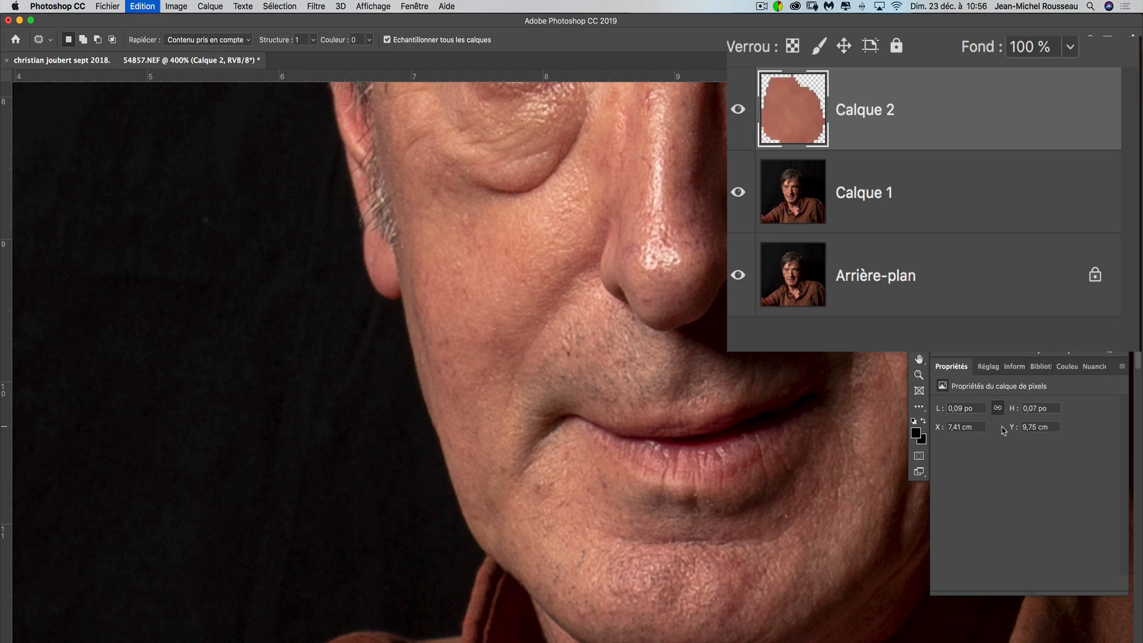
pyautogui.press('super+z')
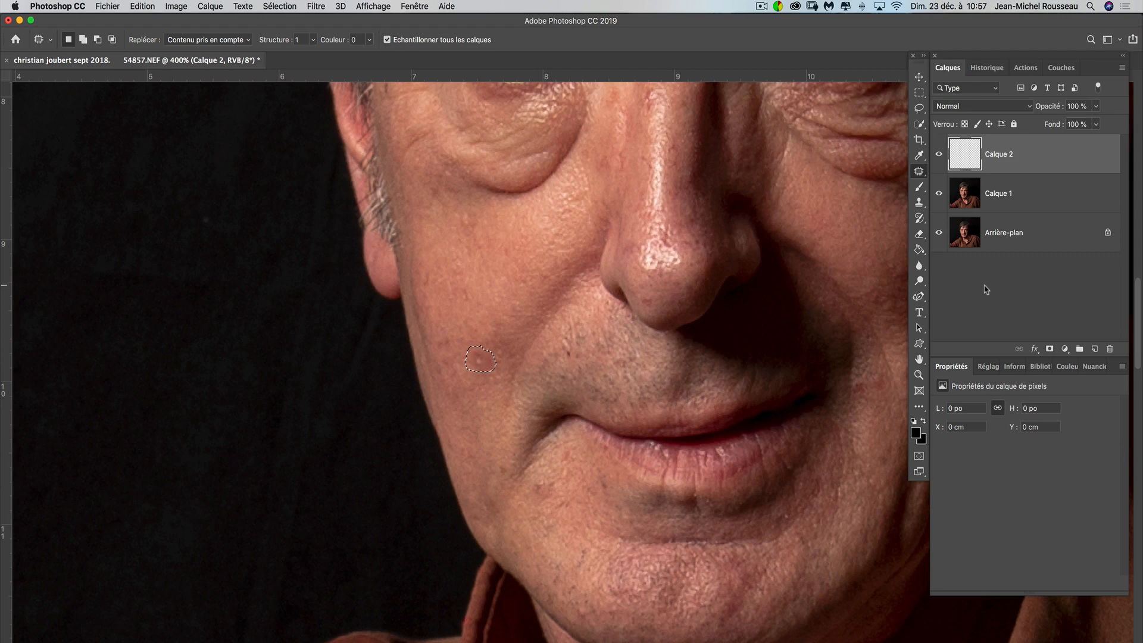
pyautogui.press('super+d')
# Remove the blemishes on the cheek and above the upper lip with the Spot Healing Brush on Calque 2
pyautogui.hotkey('shift', 'j')
pyautogui.hotkey('shift', 'j')
pyautogui.hotkey('shift', 'j')
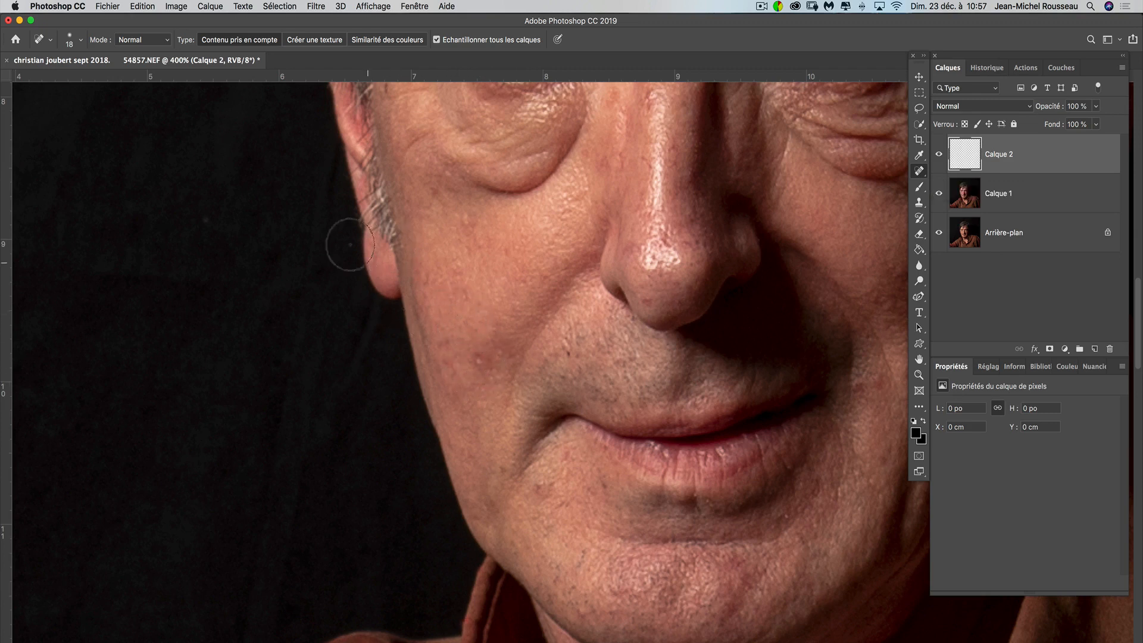
pyautogui.click(148, 43)
pyautogui.click(148, 43)
pyautogui.click(147, 42)
pyautogui.click(146, 41)
pyautogui.click(472, 350)
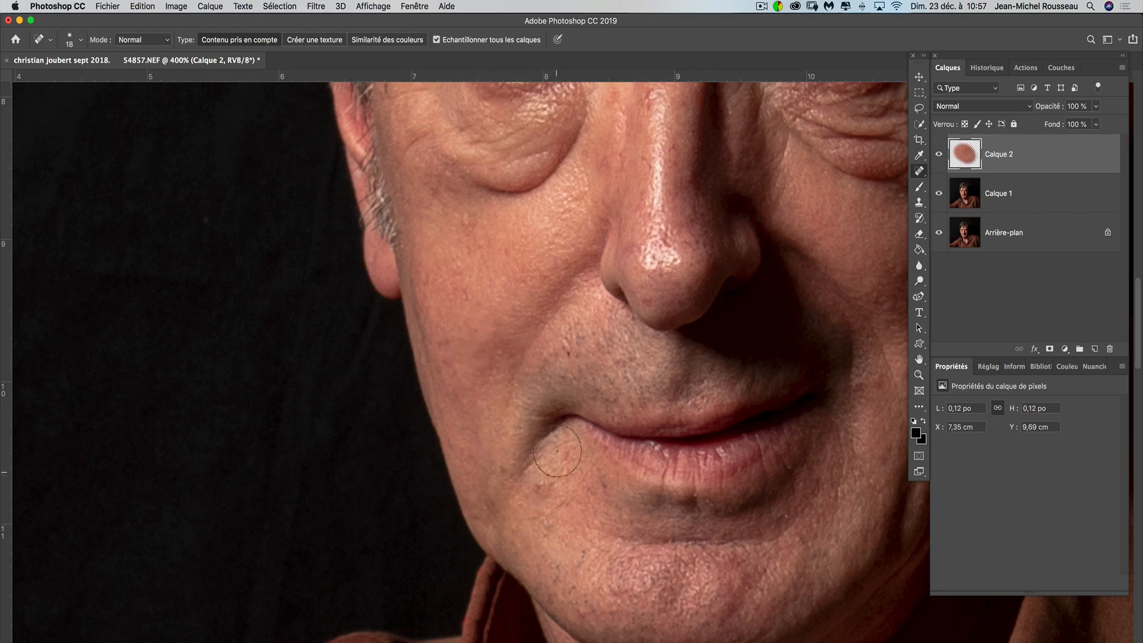
pyautogui.click(571, 354)
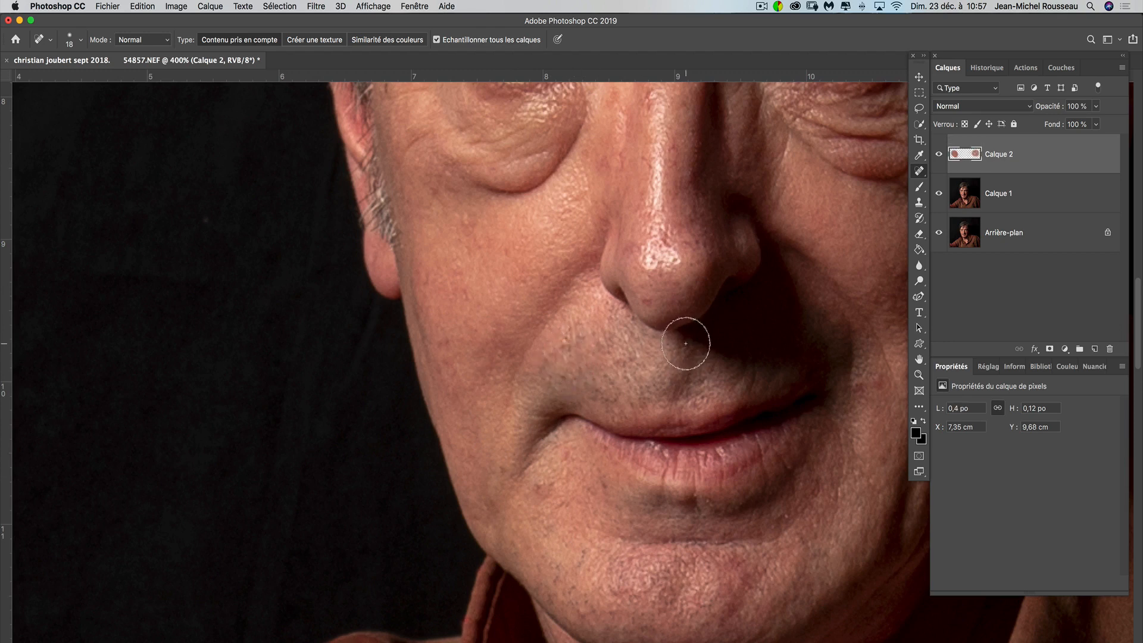
# Reduce the healing brush to 16 px and remove the blemishes on the nose tip and near the mouth corner
pyautogui.click(647, 296)
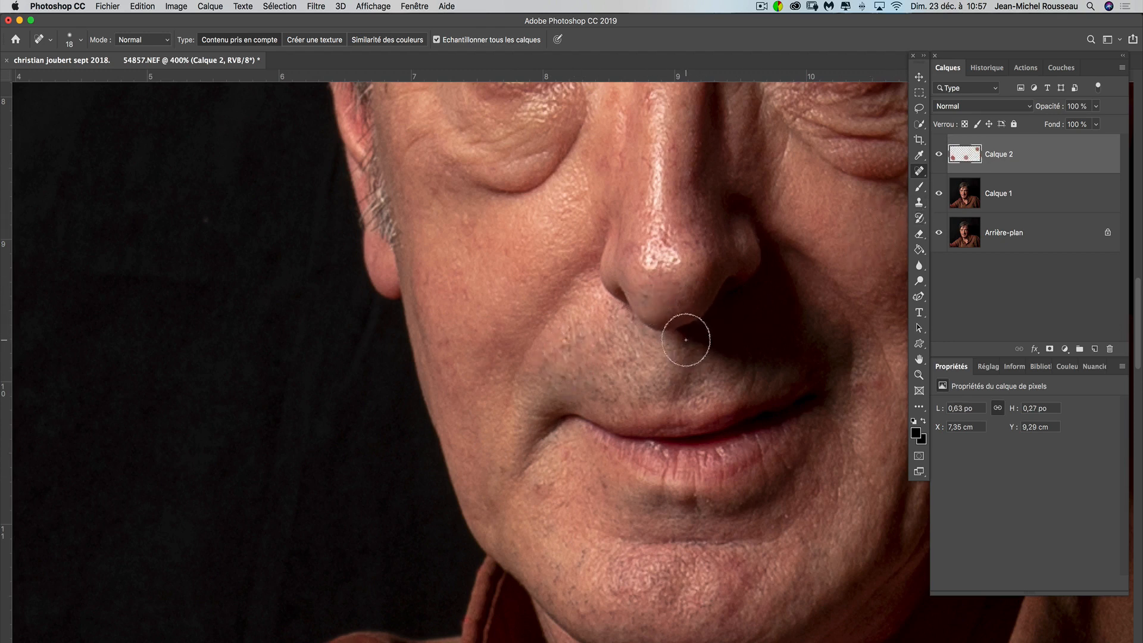
pyautogui.click(660, 309)
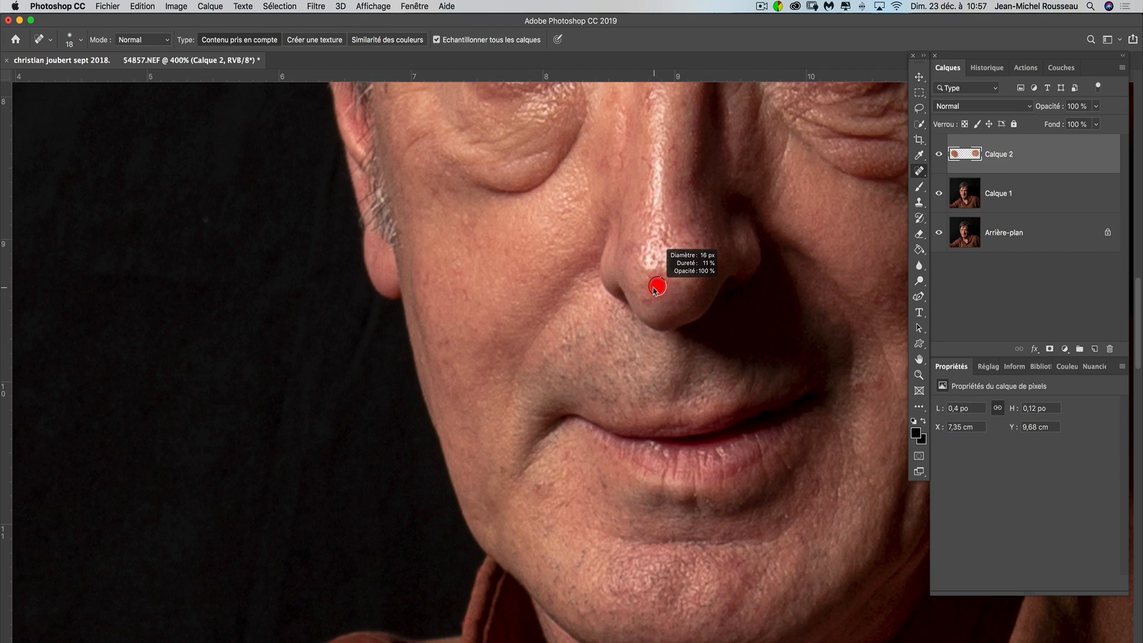
pyautogui.click(647, 300)
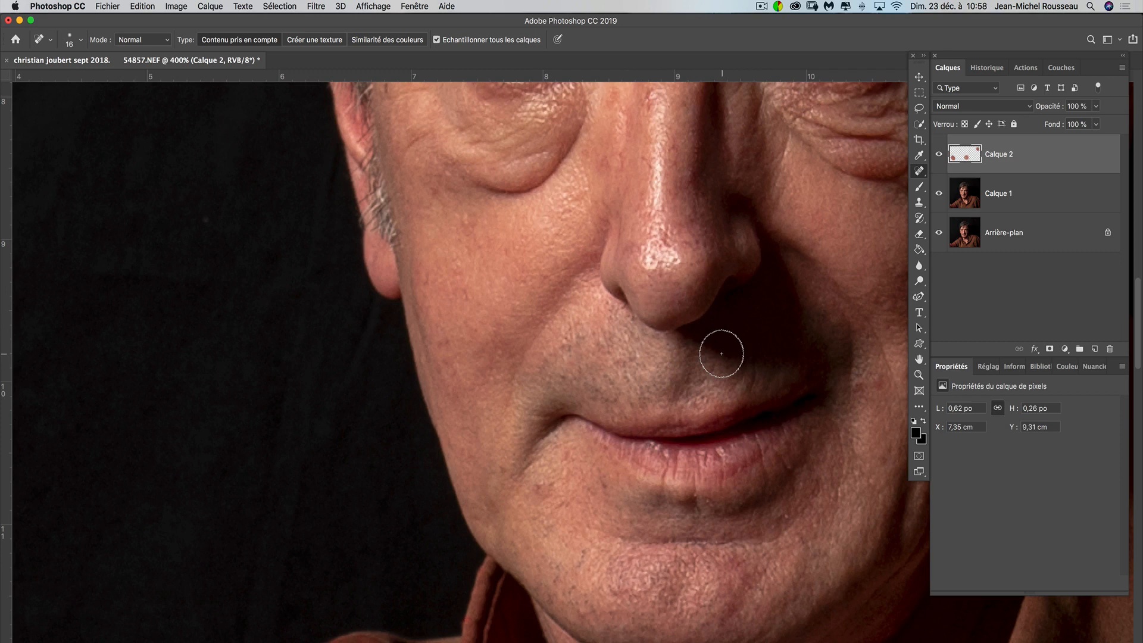
pyautogui.click(540, 487)
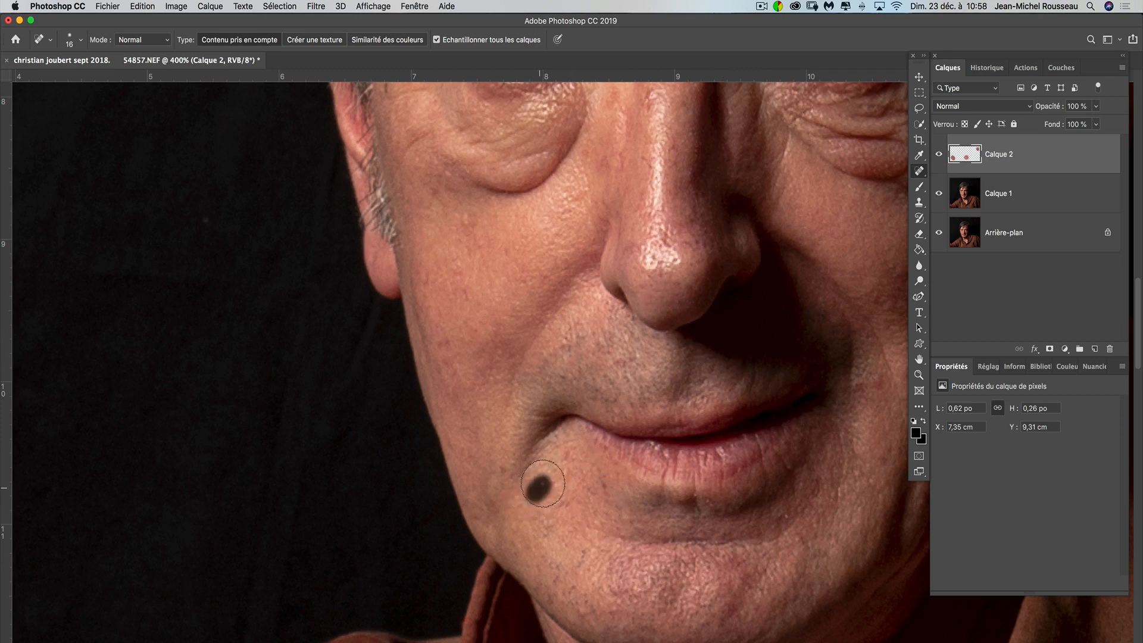
pyautogui.click(505, 466)
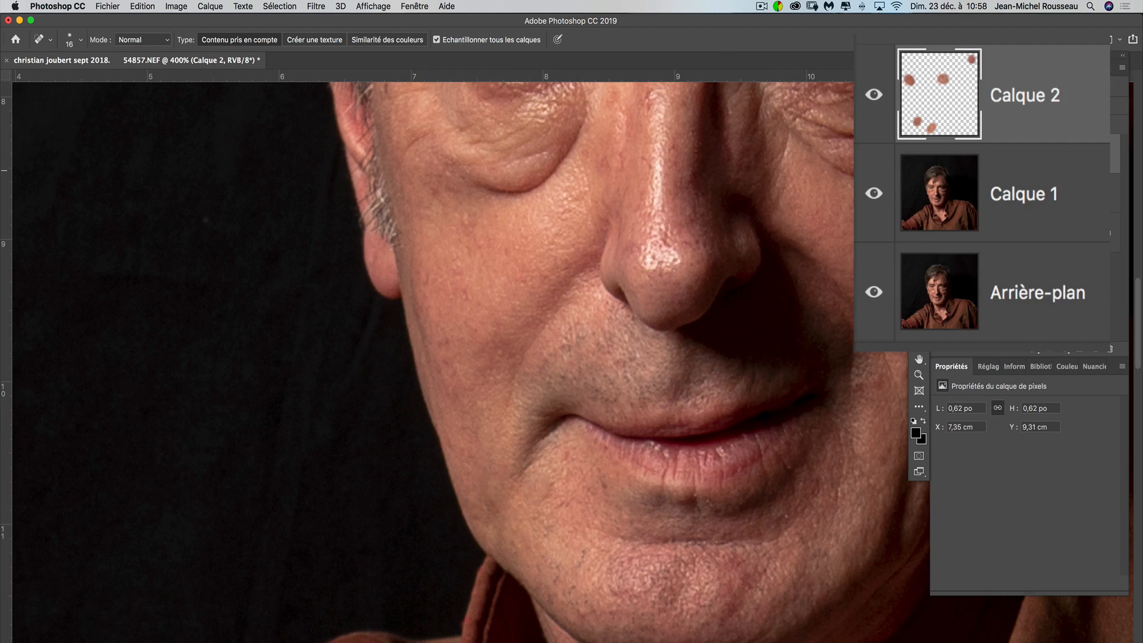
# Compare the face with and without the retouching on Calque 2
pyautogui.click(873, 94)
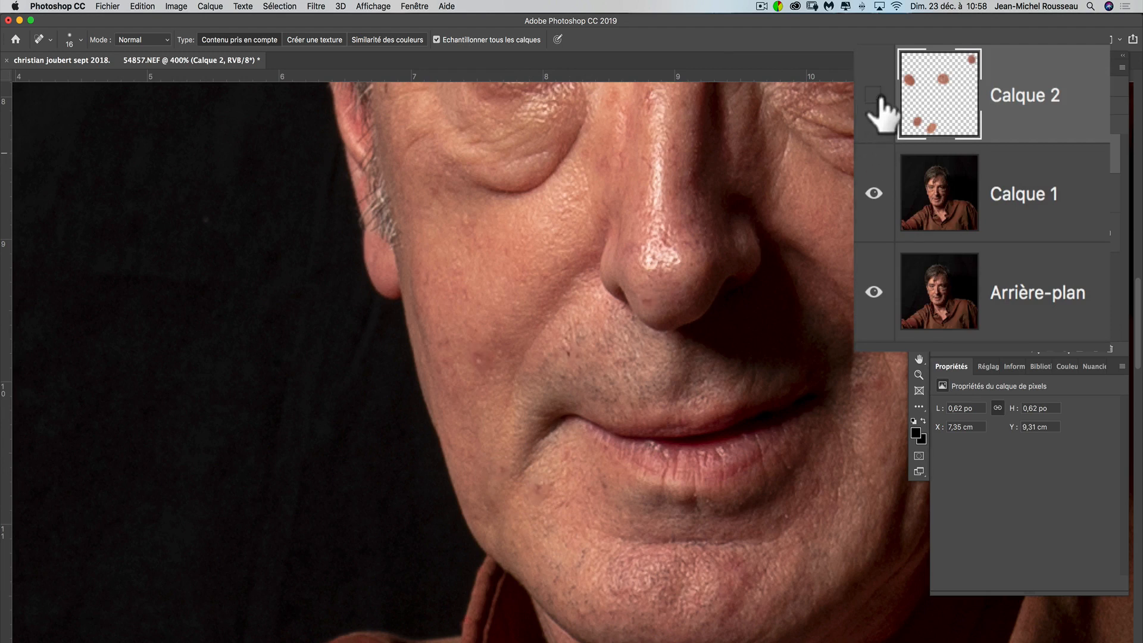
pyautogui.click(874, 94)
pyautogui.click(874, 94)
pyautogui.click(875, 95)
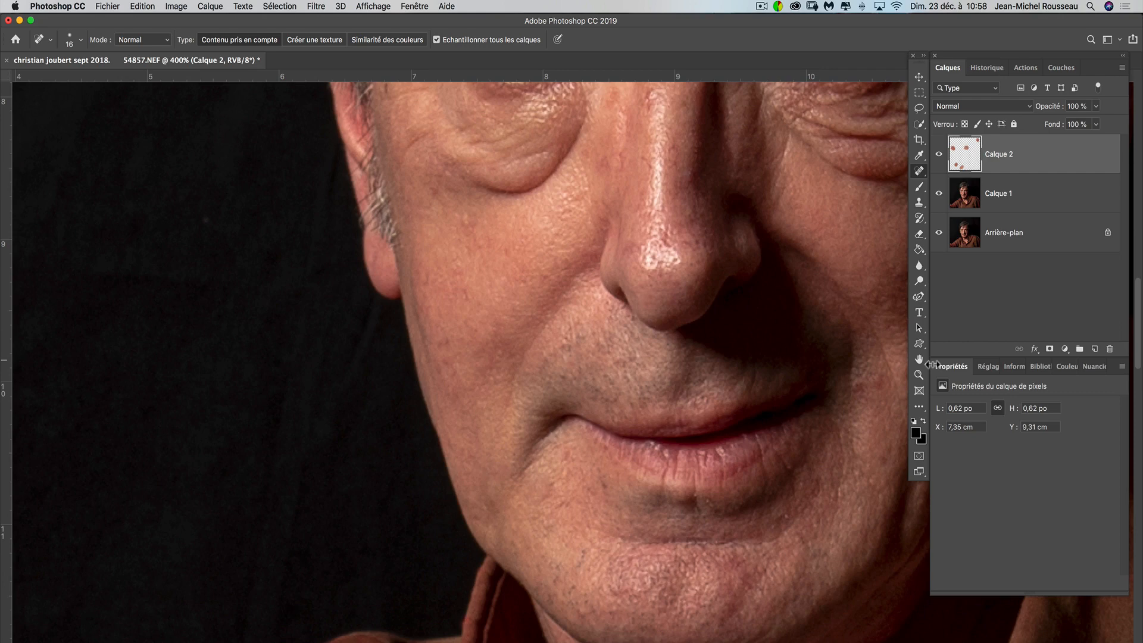
pyautogui.press('super+minus')
pyautogui.press('super+minus')
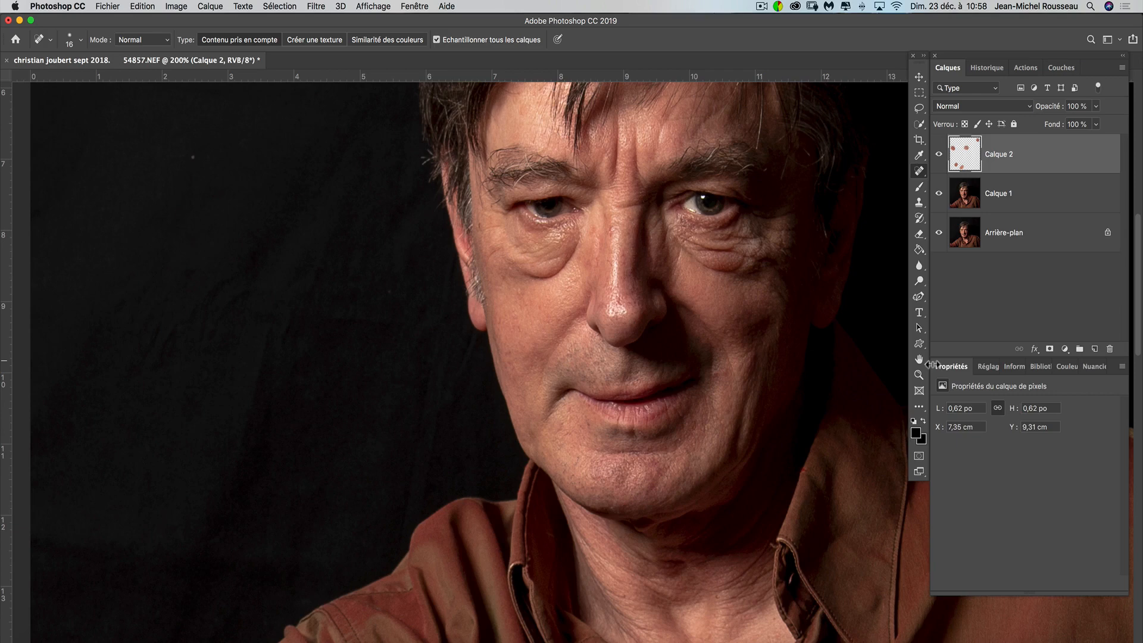
# Add a new empty layer above Calque 2 and set the Spot Healing Brush mode to Eclaircir
pyautogui.press('super+plus')
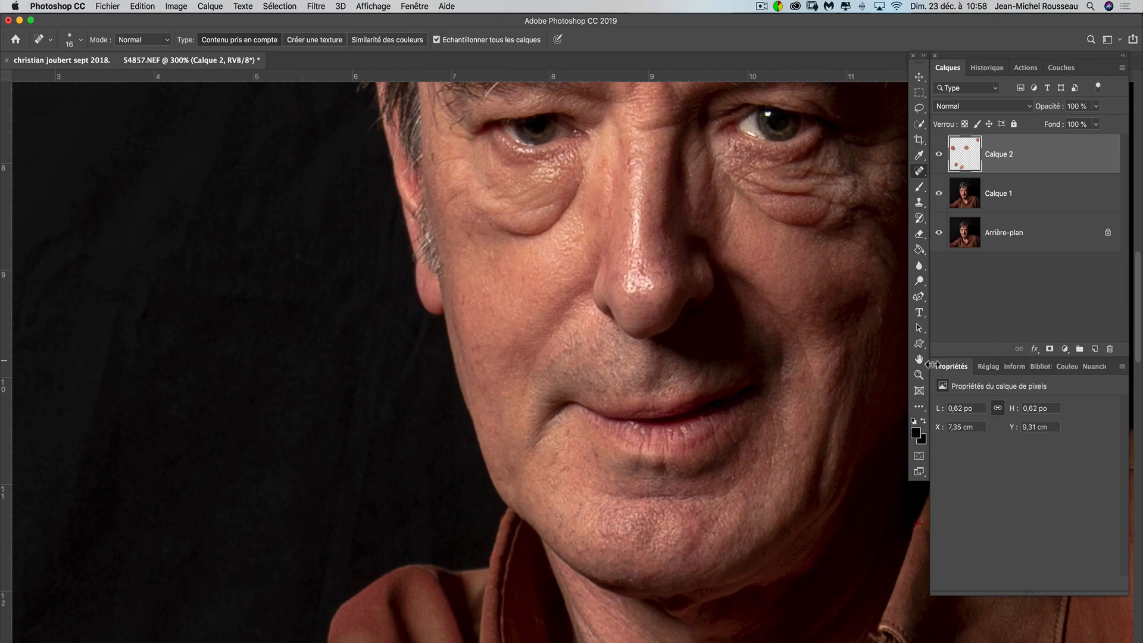
pyautogui.press('super+minus')
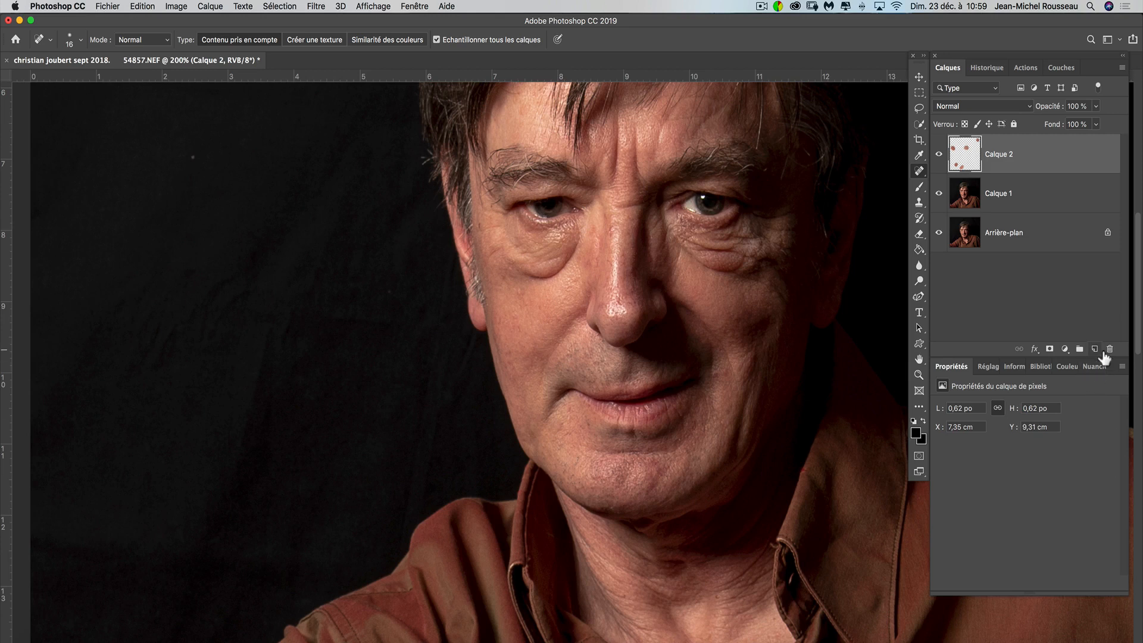
pyautogui.click(1095, 349)
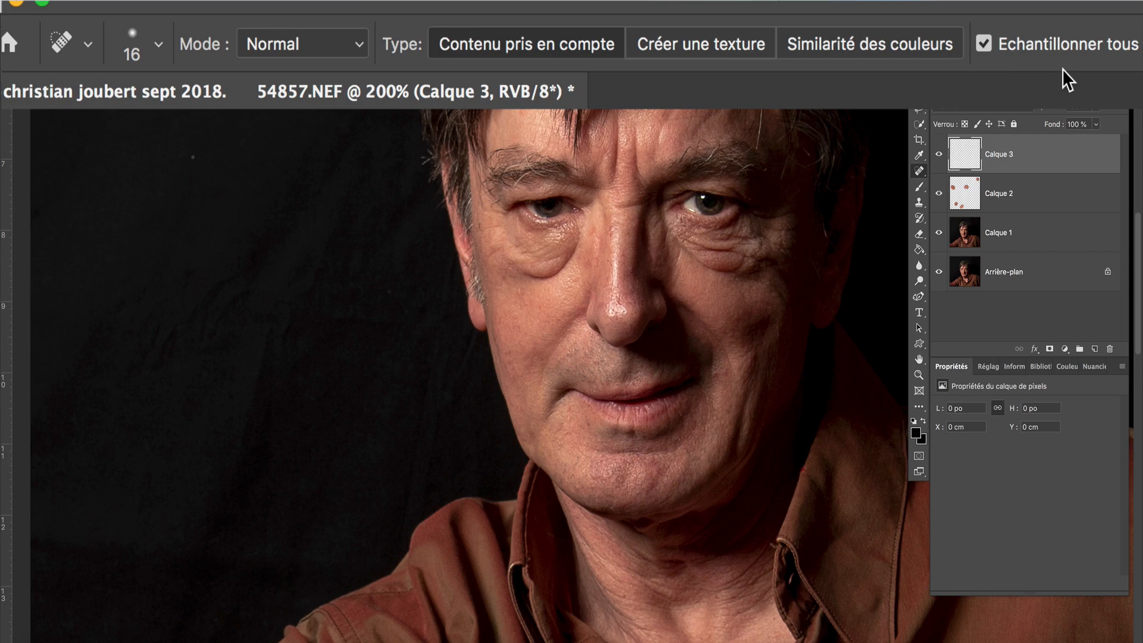
pyautogui.press('super+plus')
pyautogui.press('super+plus')
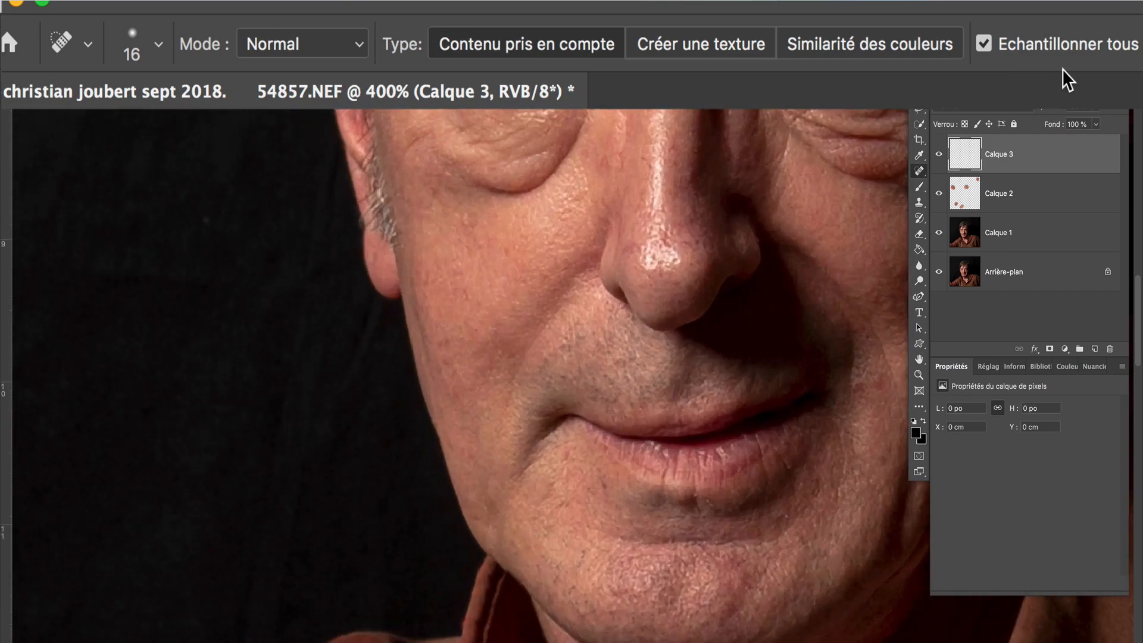
pyautogui.moveTo(512, 347); pyautogui.dragTo(536, 444)
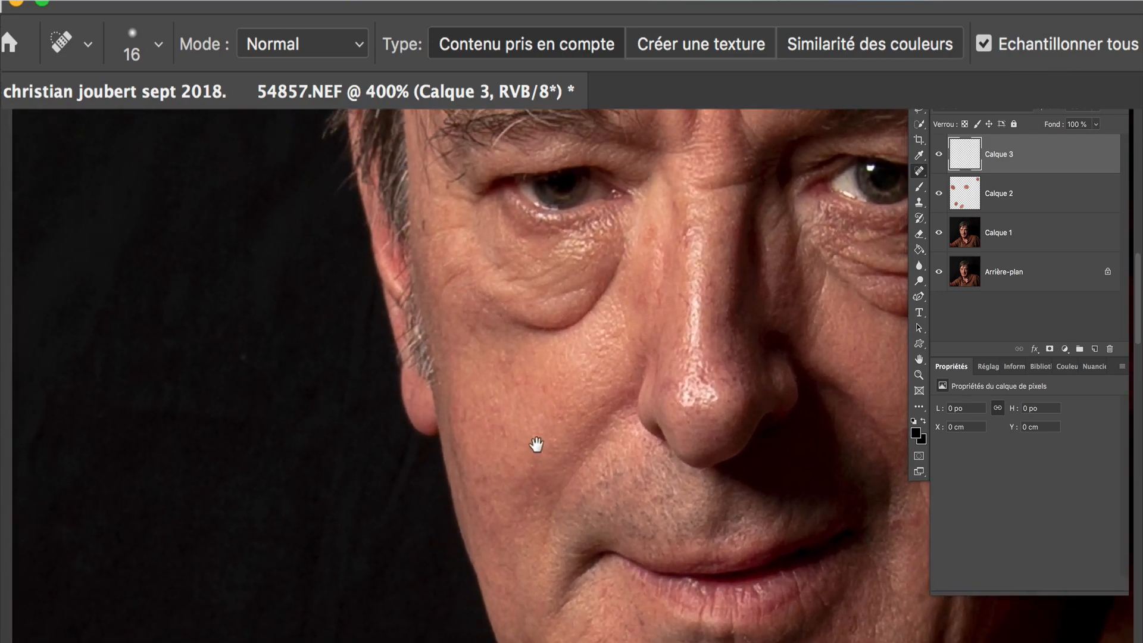
pyautogui.click(345, 40)
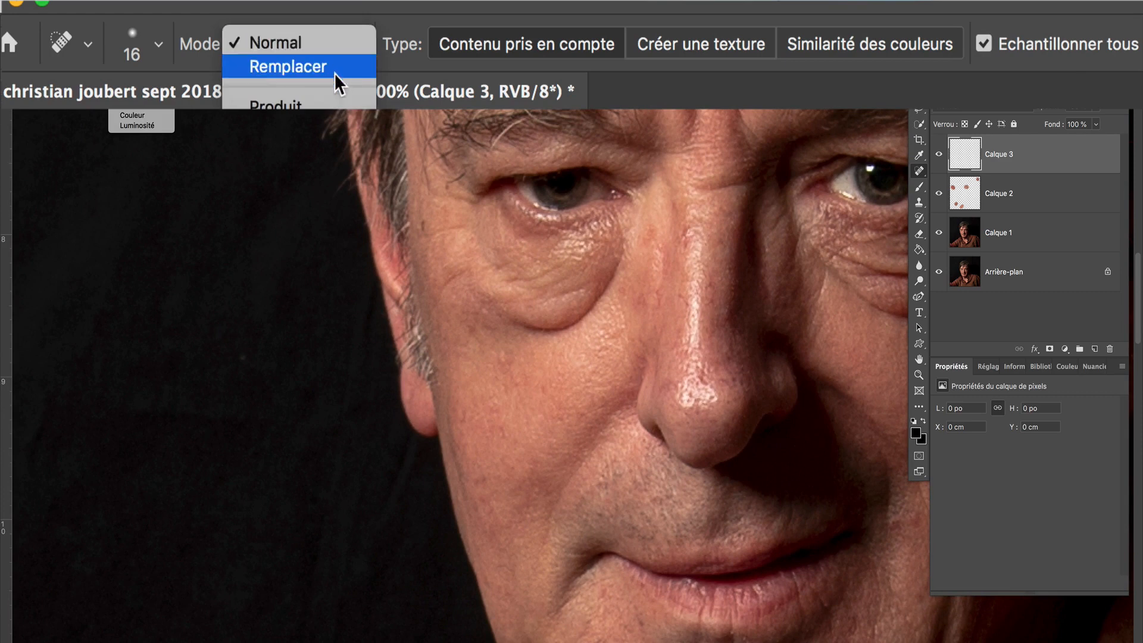
pyautogui.click(162, 103)
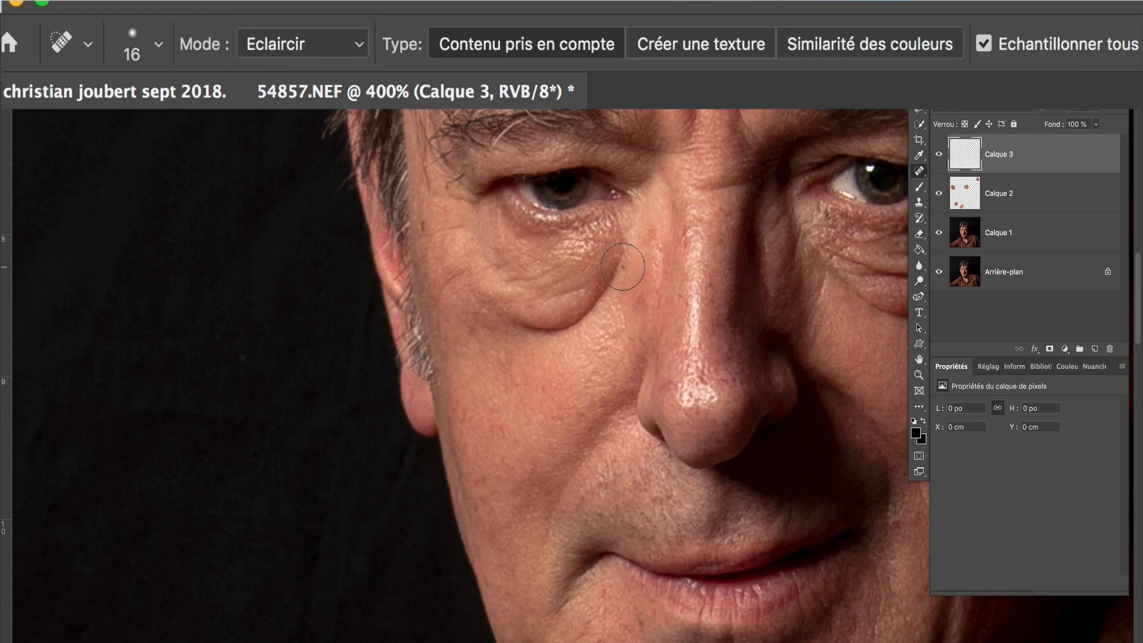
# Lighten the bags and folds under both eyes on Calque 3 with the 16 px Spot Healing Brush
pyautogui.moveTo(619, 257)
pyautogui.mouseDown()
pyautogui.moveTo(600, 299)
pyautogui.moveTo(561, 324)
pyautogui.moveTo(507, 317)
pyautogui.mouseUp()
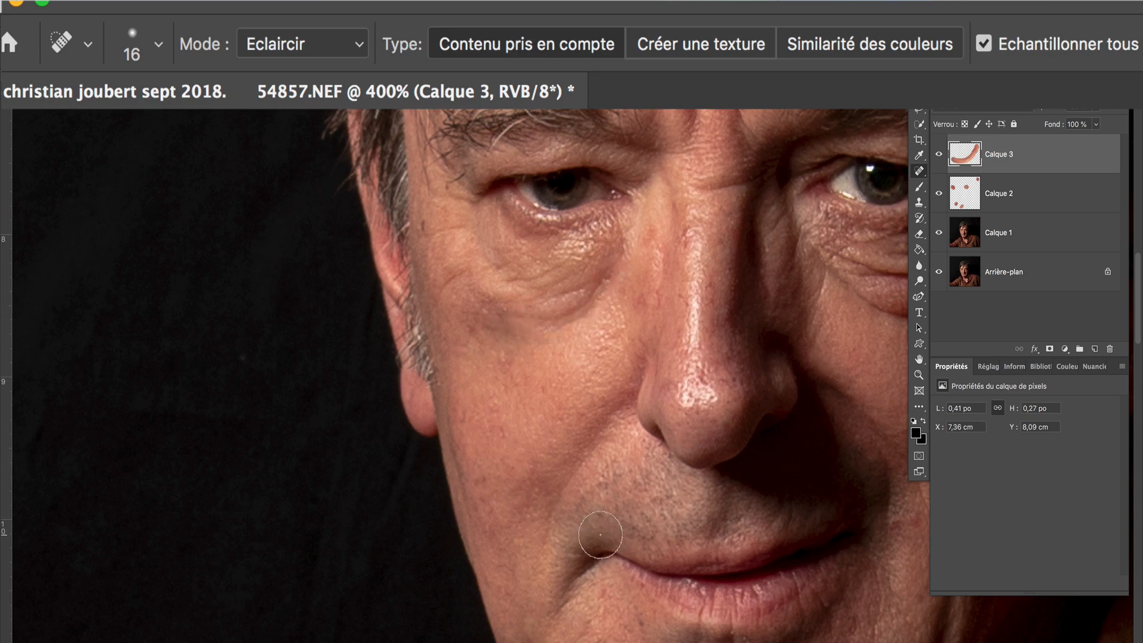
pyautogui.press('space')
pyautogui.moveTo(599, 423)
pyautogui.mouseDown()
pyautogui.moveTo(541, 475)
pyautogui.moveTo(535, 461)
pyautogui.mouseUp()
pyautogui.moveTo(708, 425); pyautogui.dragTo(607, 365)
pyautogui.moveTo(572, 260)
pyautogui.mouseDown()
pyautogui.moveTo(634, 318)
pyautogui.moveTo(689, 334)
pyautogui.mouseUp()
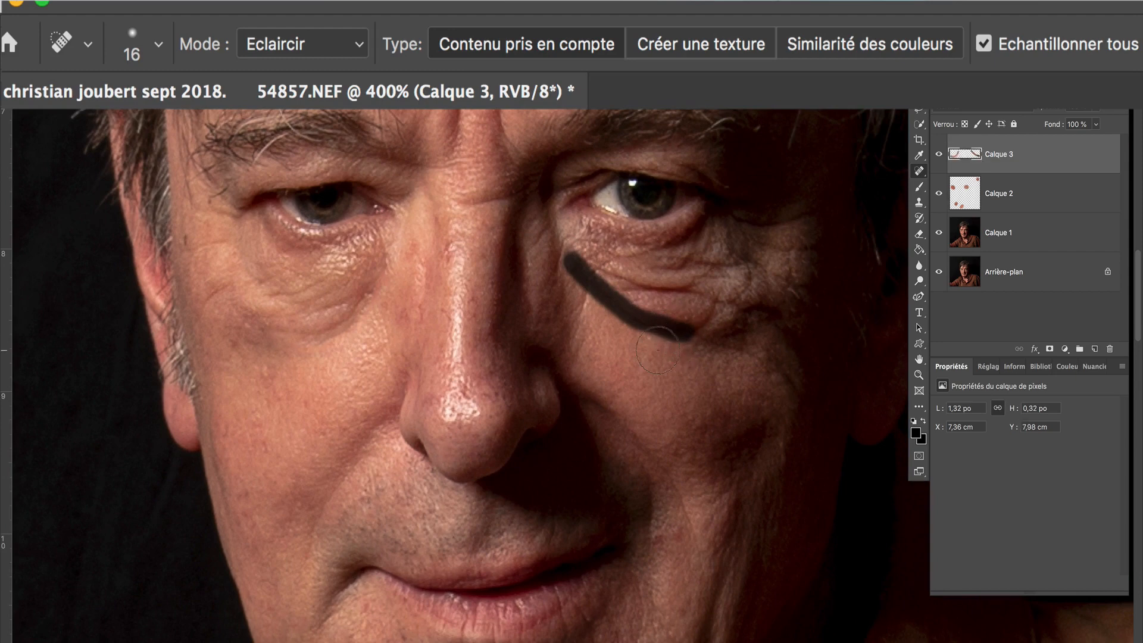
pyautogui.moveTo(588, 261)
pyautogui.mouseDown()
pyautogui.moveTo(632, 281)
pyautogui.moveTo(694, 286)
pyautogui.mouseUp()
pyautogui.click(616, 287)
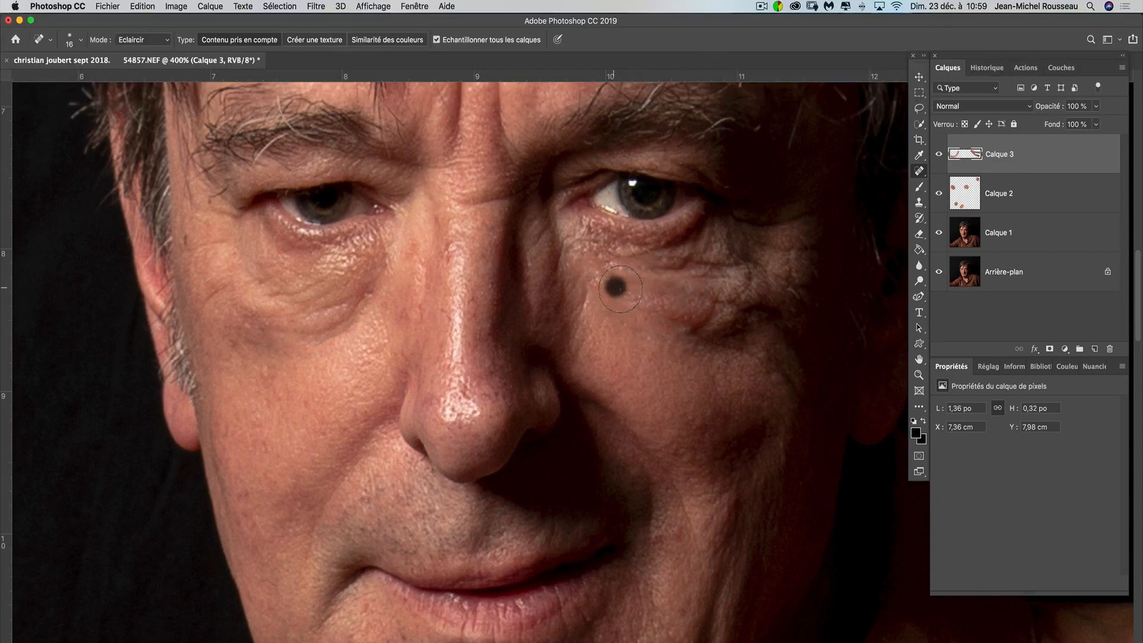
pyautogui.moveTo(619, 288)
pyautogui.mouseDown()
pyautogui.moveTo(715, 304)
pyautogui.moveTo(692, 331)
pyautogui.mouseUp()
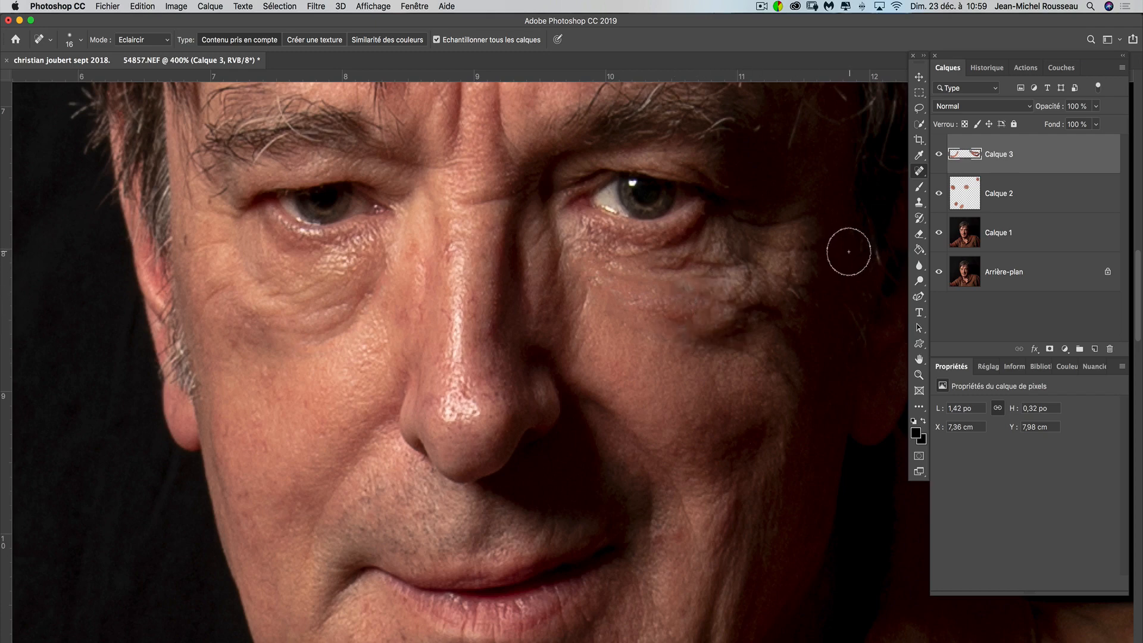
# Lower the opacity of Calque 3 to 51%
pyautogui.press('super+1')
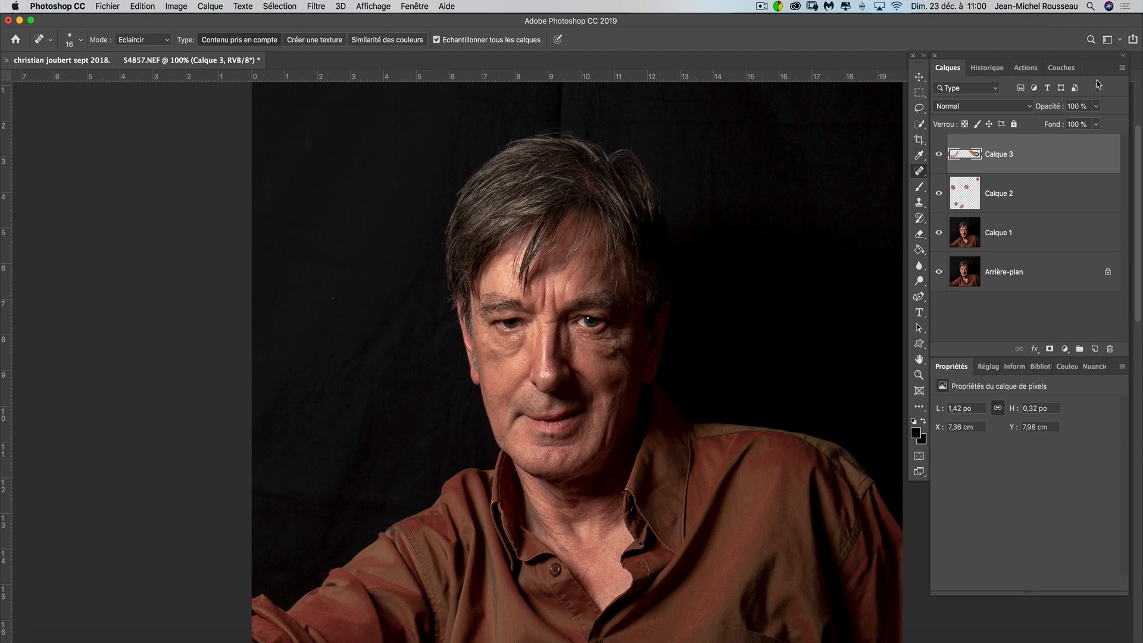
pyautogui.press('super+plus')
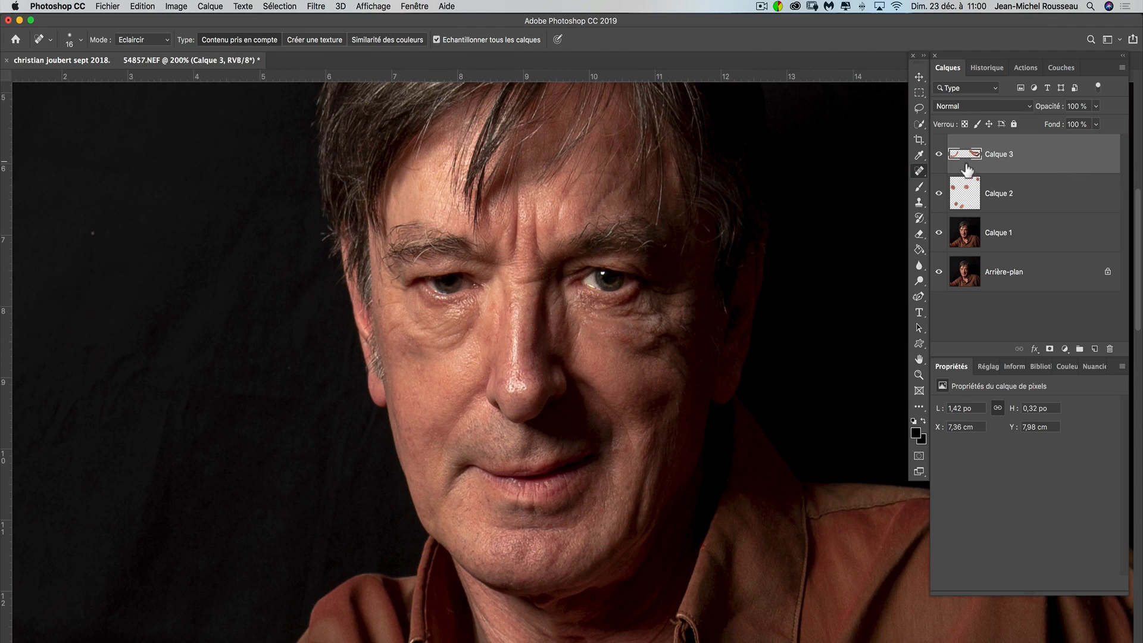
pyautogui.click(1097, 107)
pyautogui.click(1075, 122)
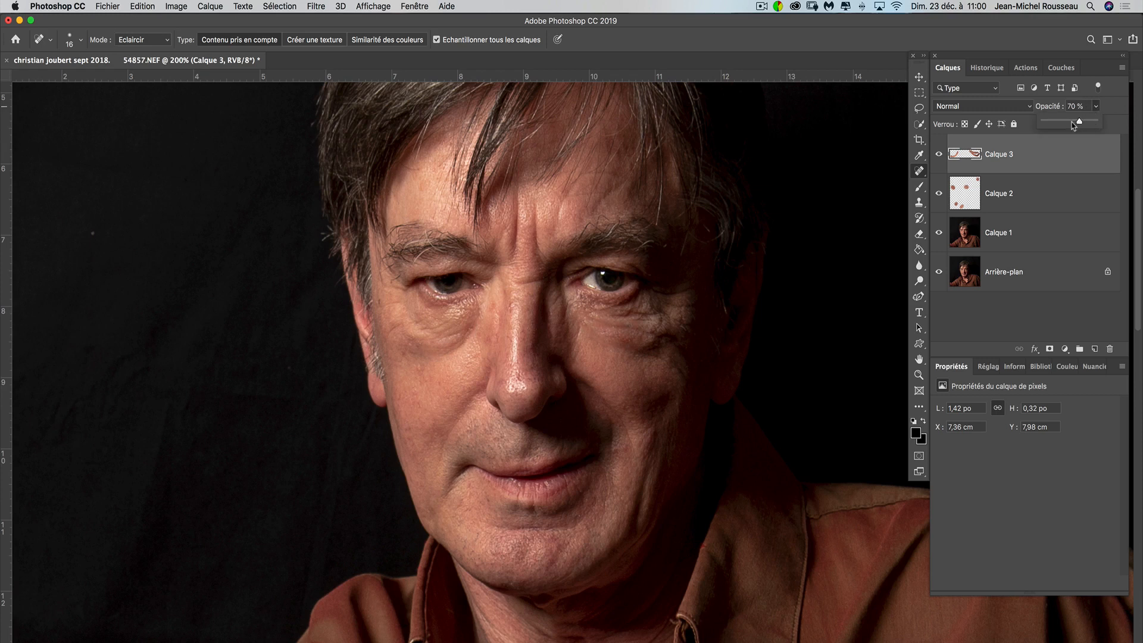
pyautogui.moveTo(1074, 125); pyautogui.dragTo(1071, 125)
# Compare the face with and without Calque 3, and reduce the layer's opacity to 29%
pyautogui.press('super+plus')
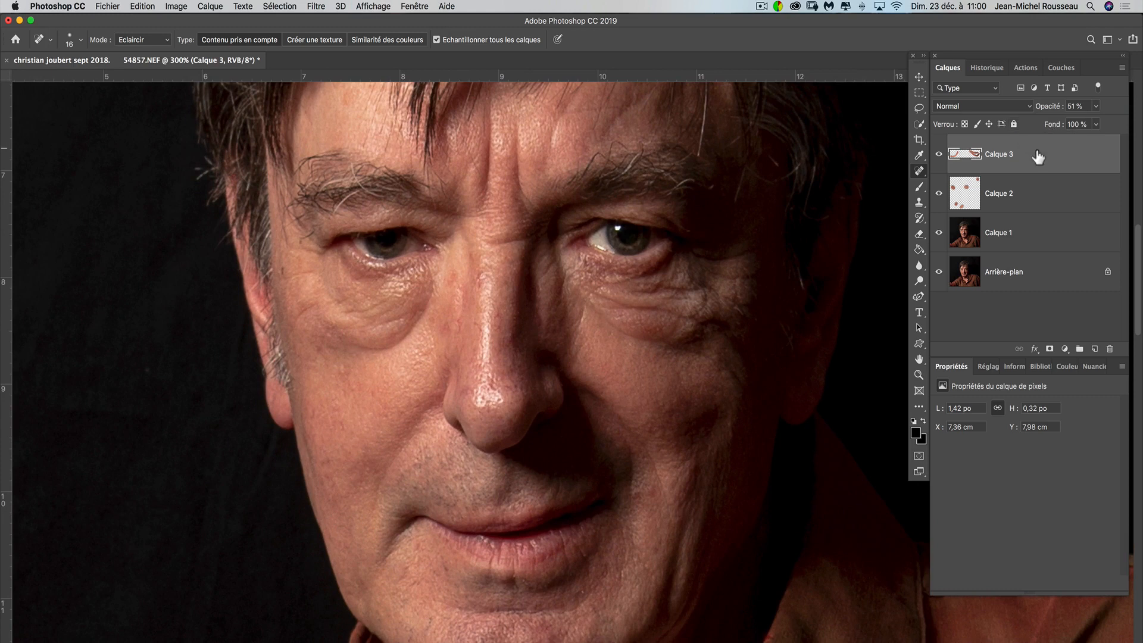
pyautogui.click(939, 155)
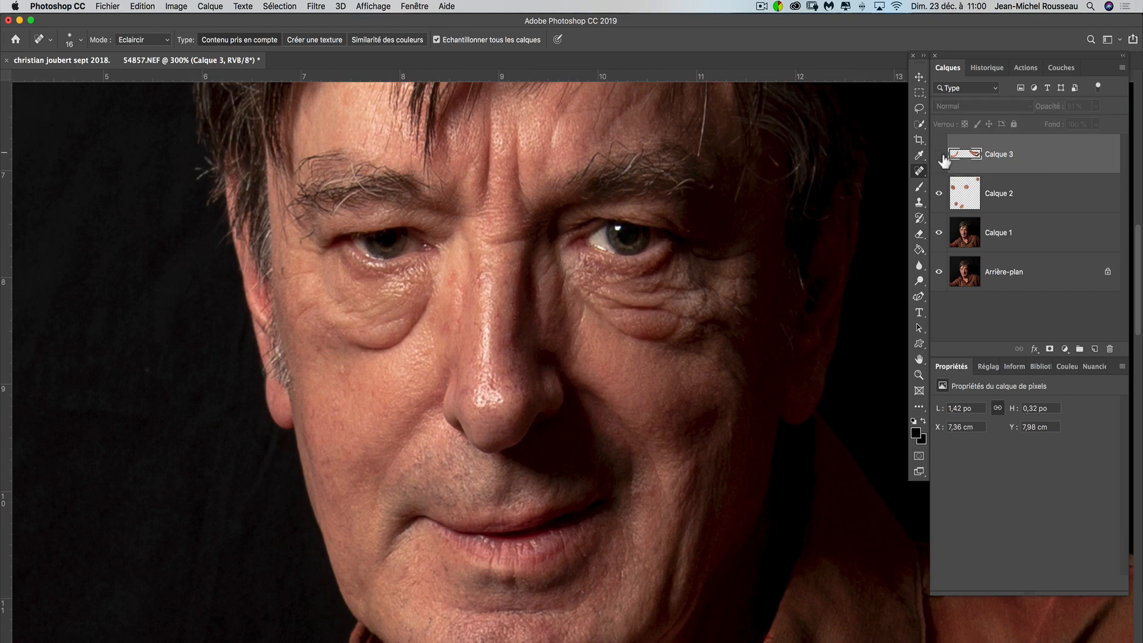
pyautogui.click(939, 155)
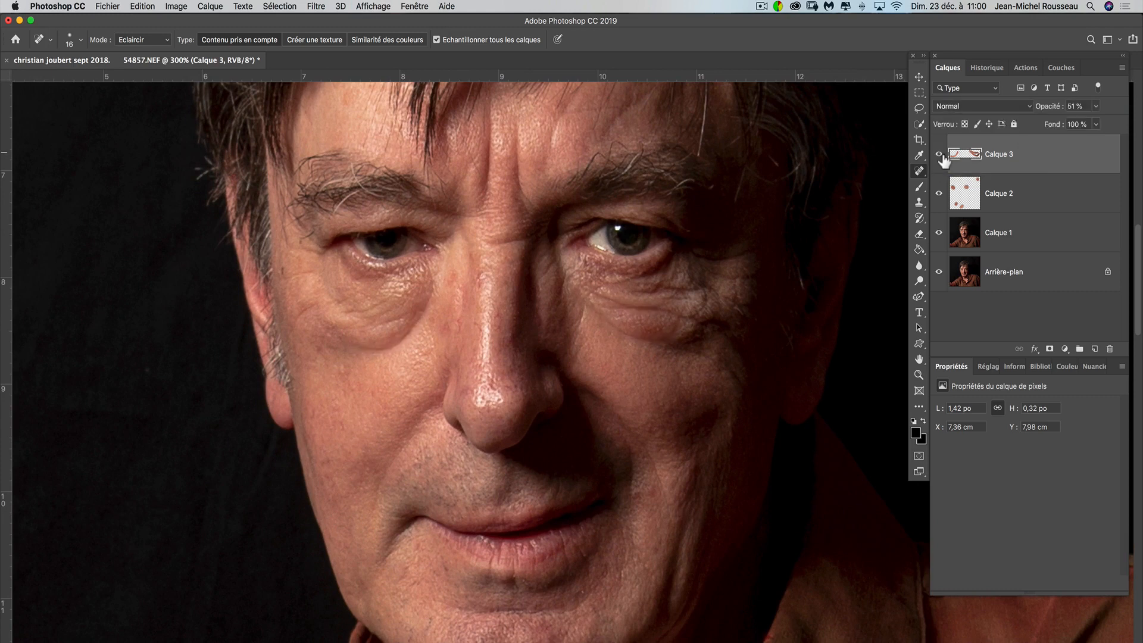
pyautogui.click(940, 154)
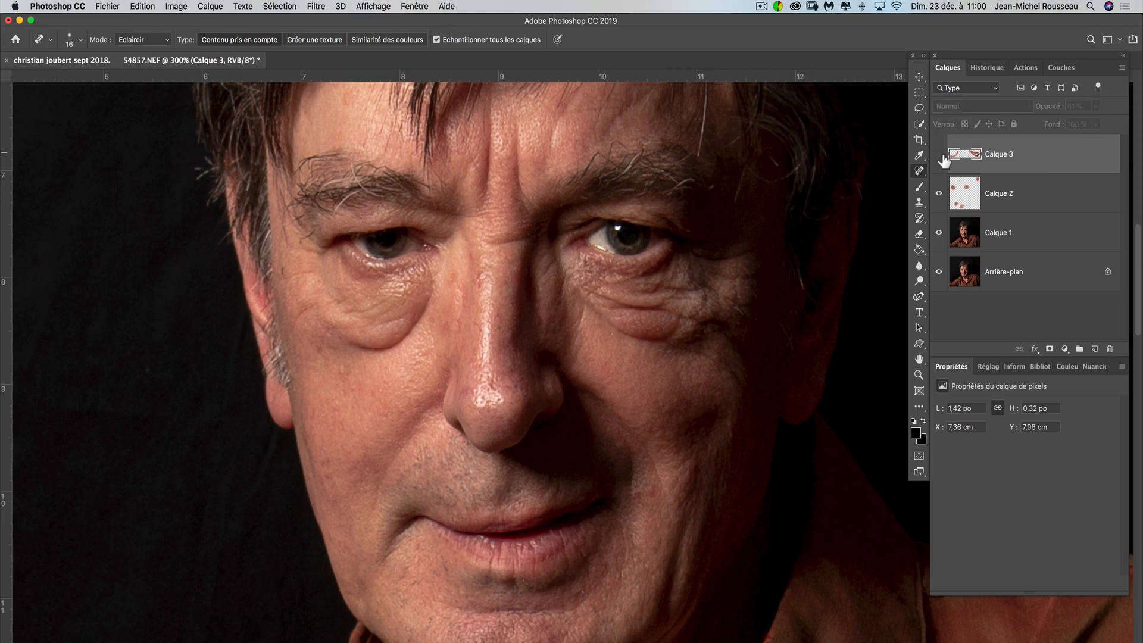
pyautogui.click(940, 155)
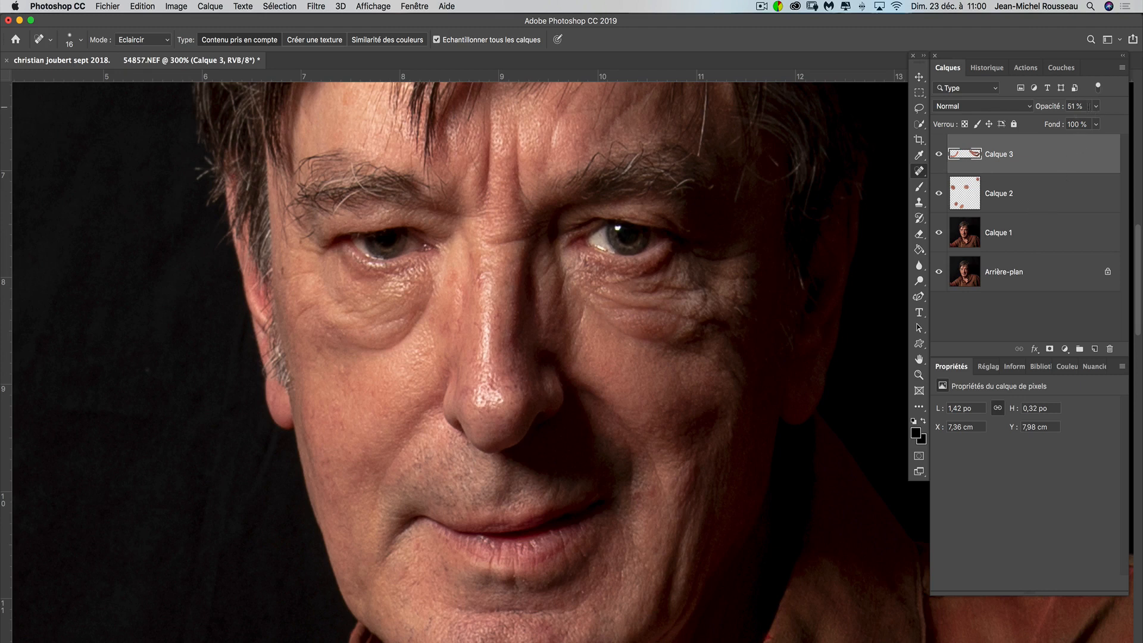
pyautogui.click(1095, 124)
pyautogui.moveTo(1105, 125); pyautogui.dragTo(1085, 124)
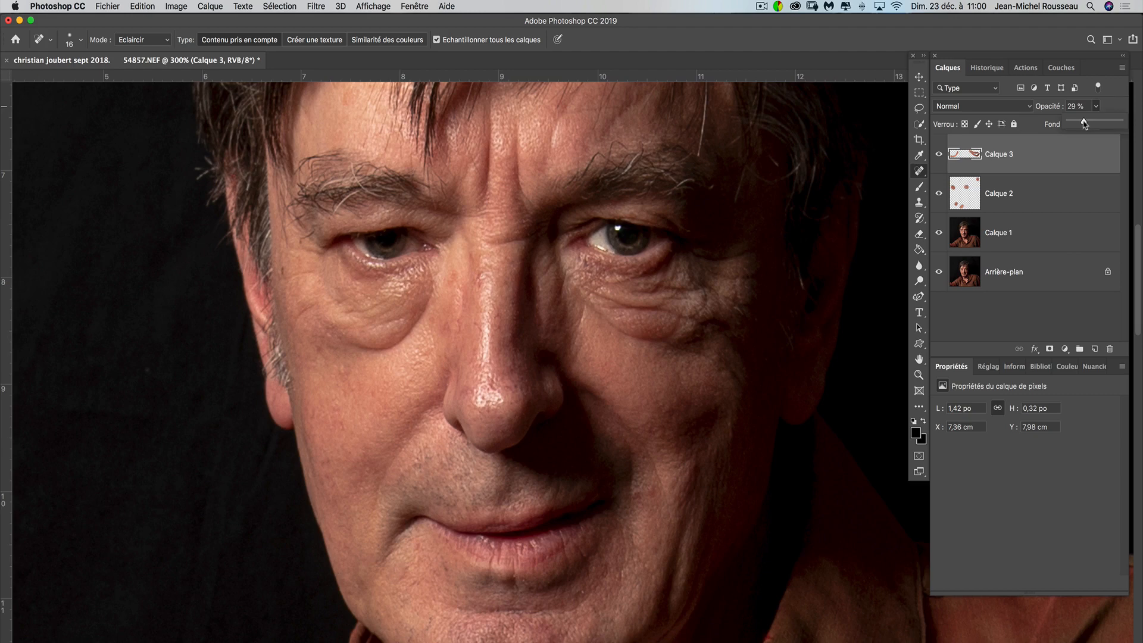
# Examine the softened under-eye bags and the cheek skin up close and in the context of the whole face
pyautogui.press('super+plus')
pyautogui.press('super+plus')
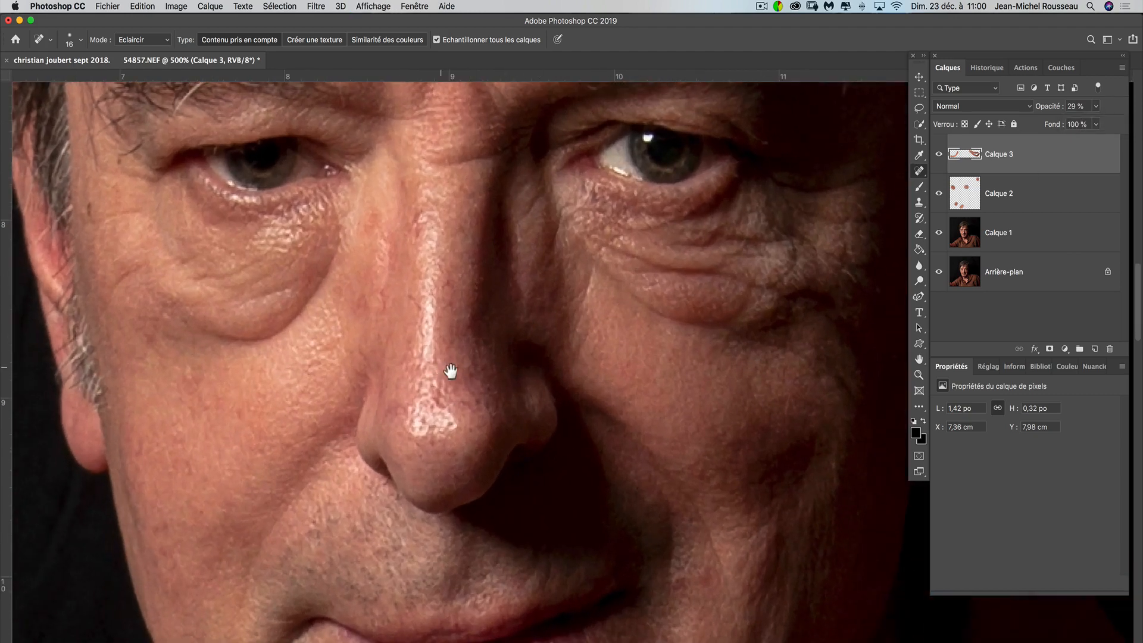
pyautogui.moveTo(451, 372); pyautogui.dragTo(820, 377)
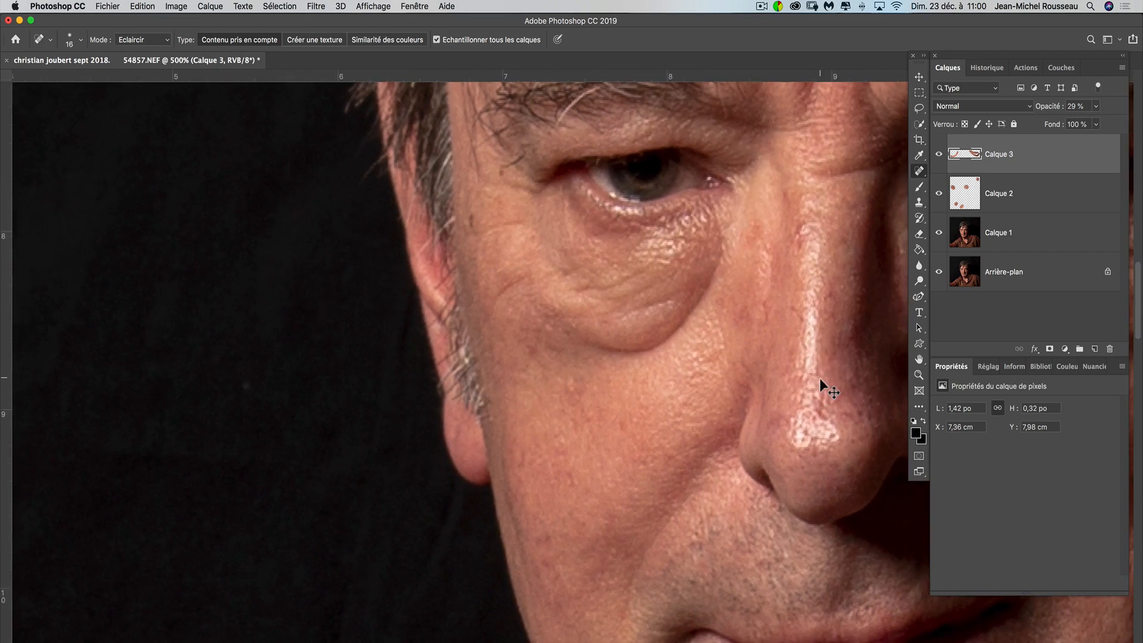
pyautogui.press('super+plus')
pyautogui.press('super+plus')
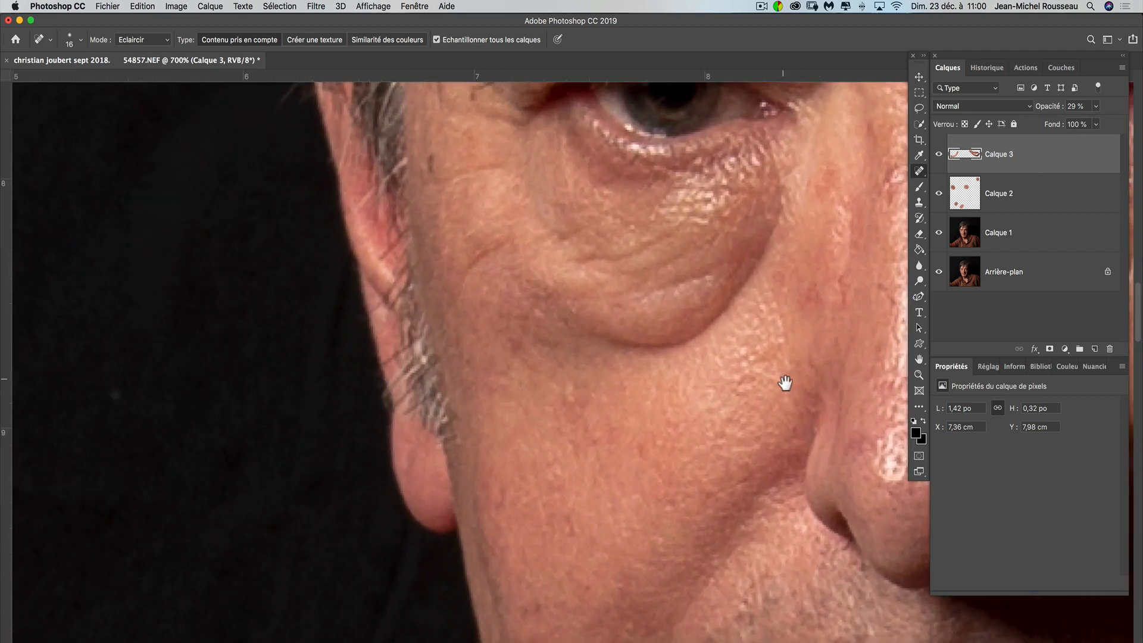
pyautogui.moveTo(785, 383); pyautogui.dragTo(735, 393)
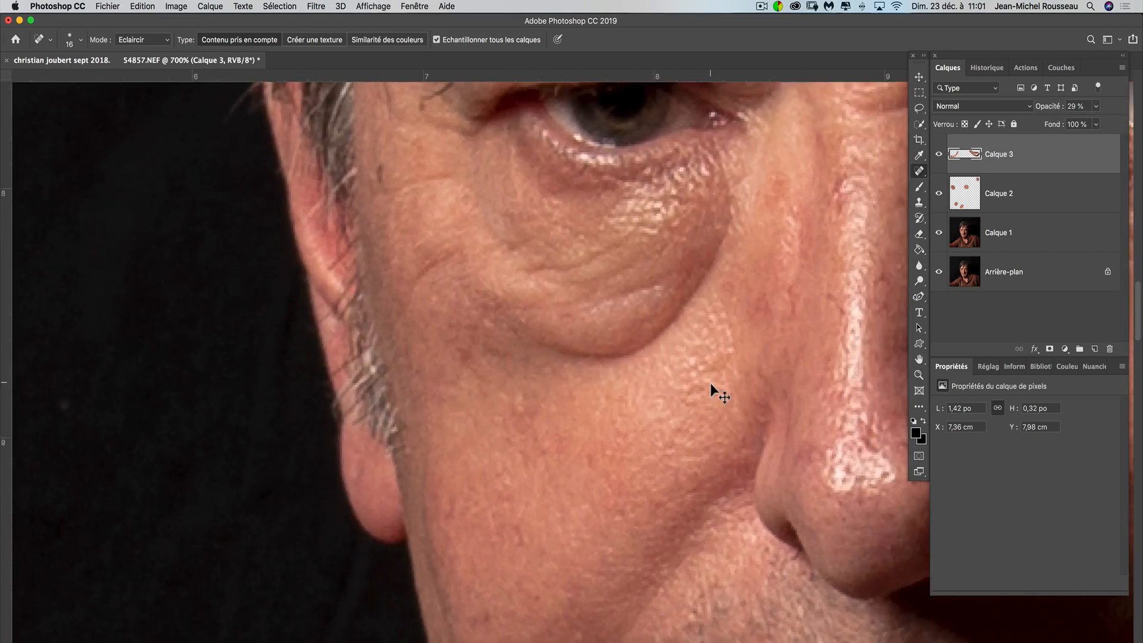
pyautogui.press('super+minus')
pyautogui.press('super+minus')
pyautogui.press('super+minus')
pyautogui.press('super+minus')
pyautogui.press('super+minus')
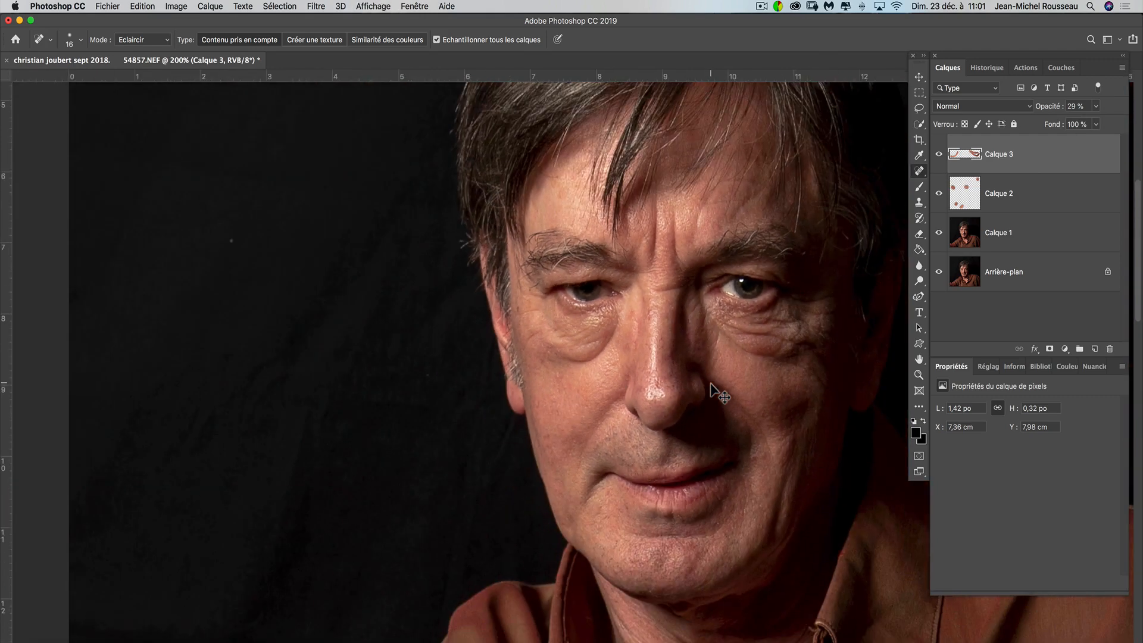
pyautogui.moveTo(707, 337); pyautogui.dragTo(561, 344)
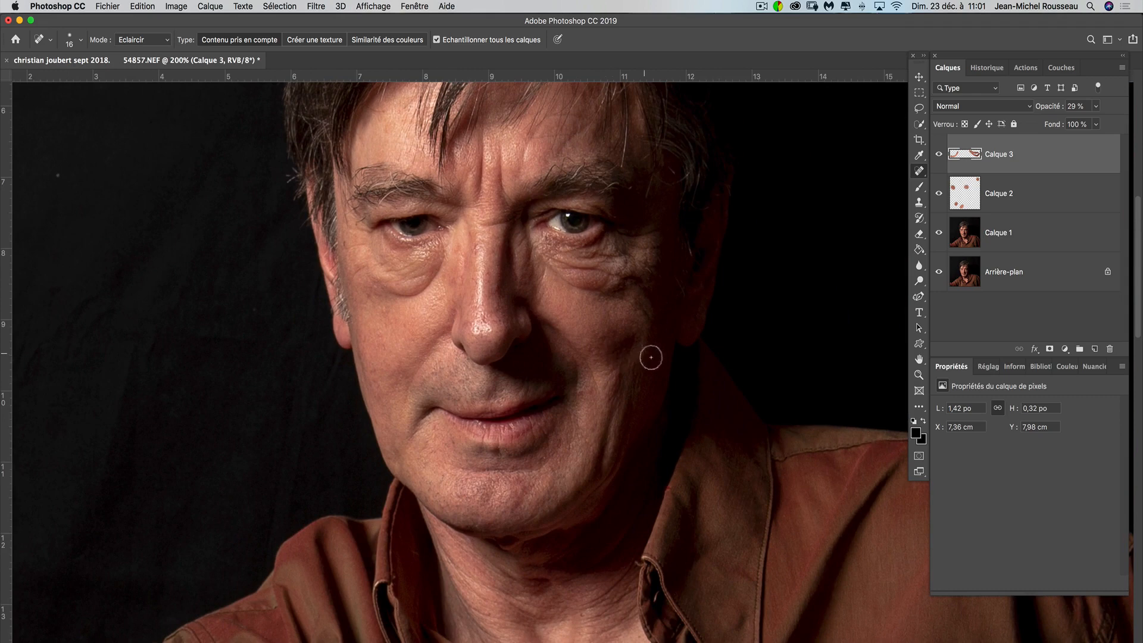
# Heal the vertical frown line on the shadowed side between the eyebrows on Calque 3
pyautogui.press('super+plus')
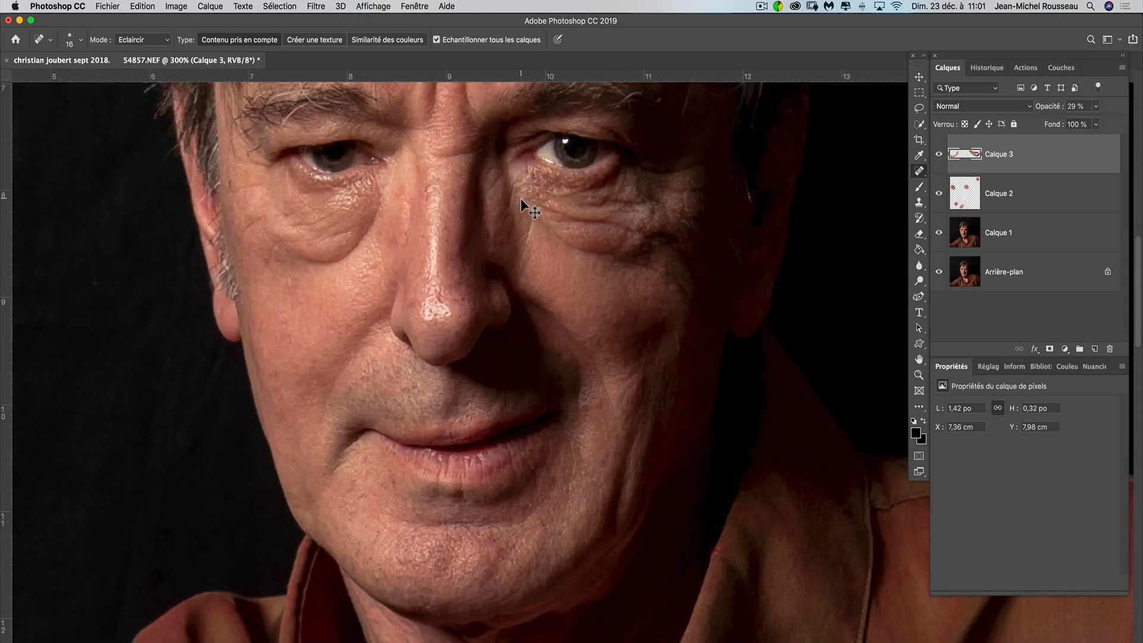
pyautogui.moveTo(536, 216); pyautogui.dragTo(557, 342)
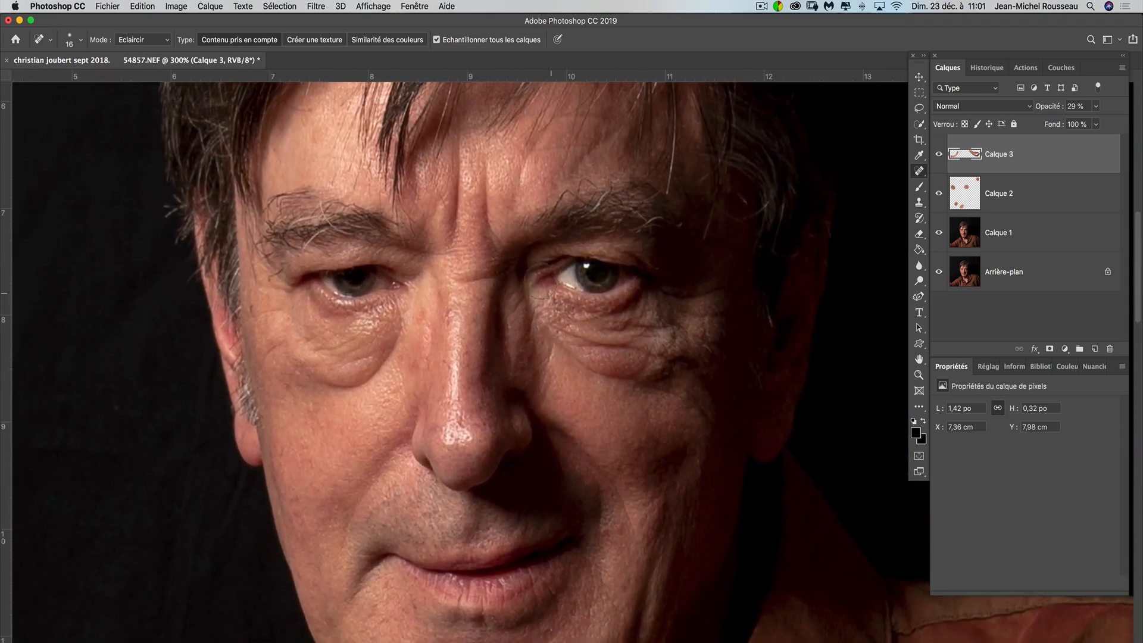
pyautogui.moveTo(487, 162); pyautogui.dragTo(496, 234)
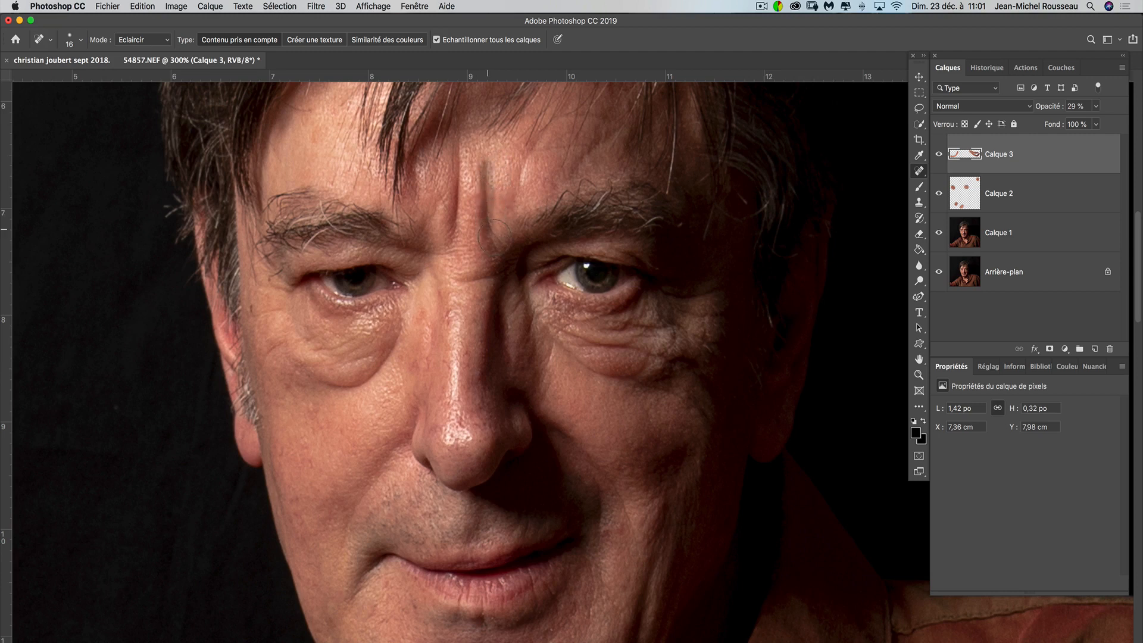
pyautogui.moveTo(494, 233); pyautogui.dragTo(495, 234)
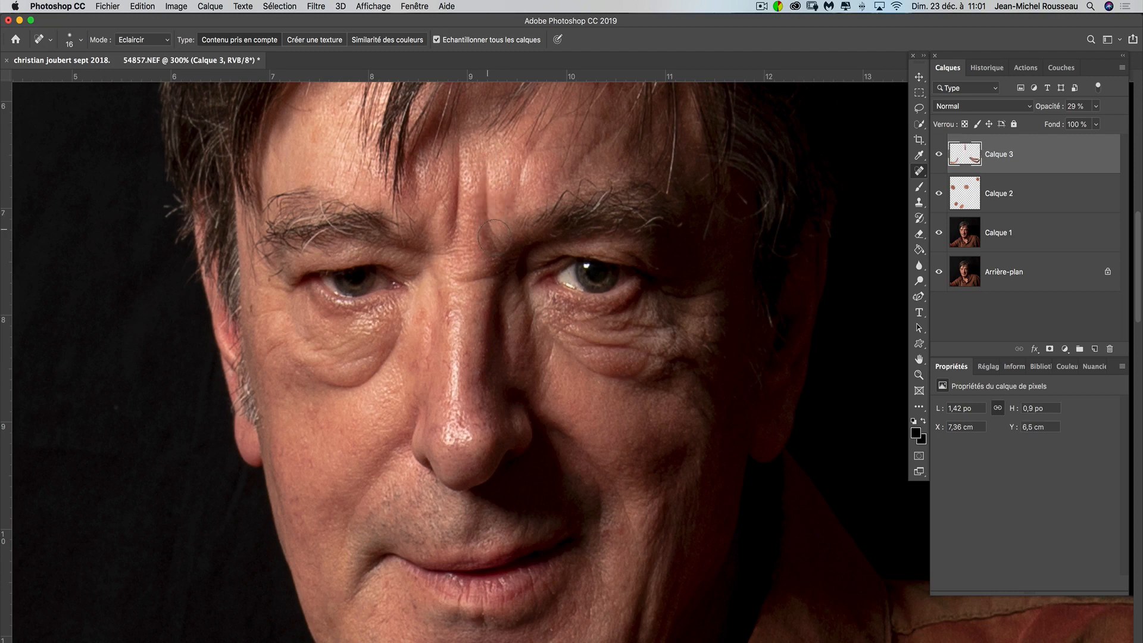
# Set the opacity of Calque 3 to 100% and paint over both vertical frown lines between the eyebrows with the healing brush
pyautogui.click(1096, 106)
pyautogui.moveTo(1085, 122); pyautogui.dragTo(1120, 121)
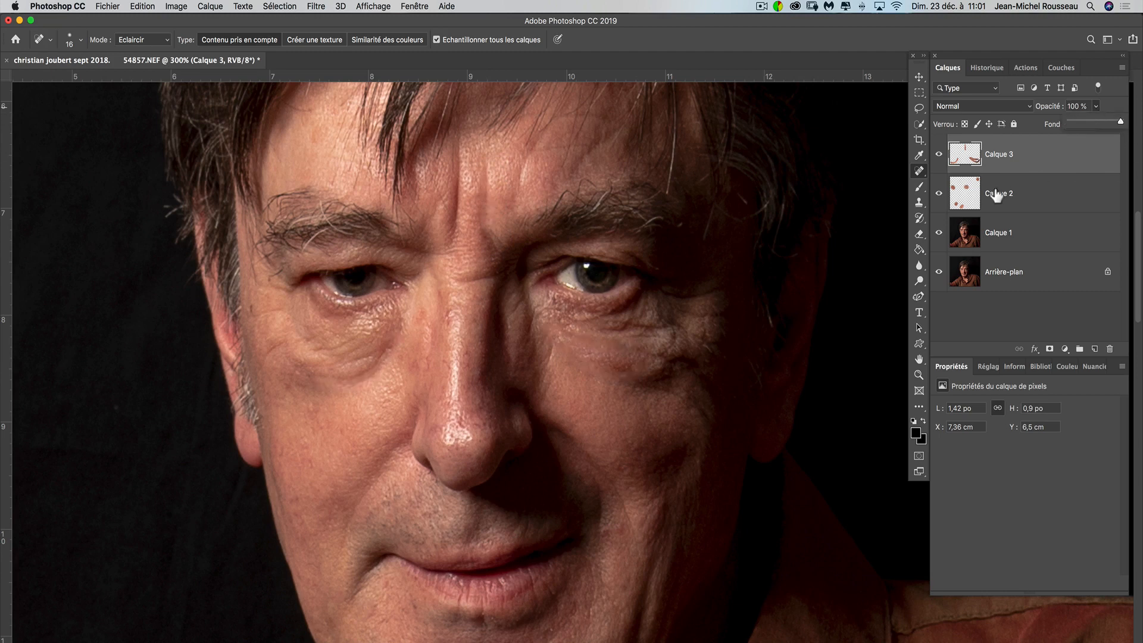
pyautogui.click(491, 174)
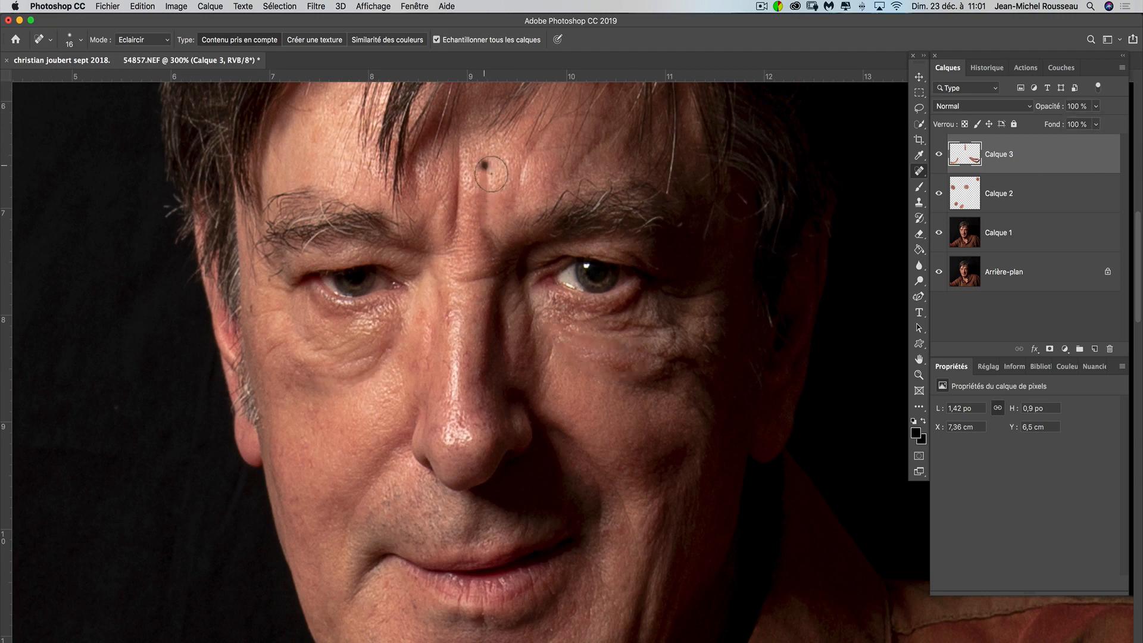
pyautogui.moveTo(491, 174); pyautogui.dragTo(488, 240)
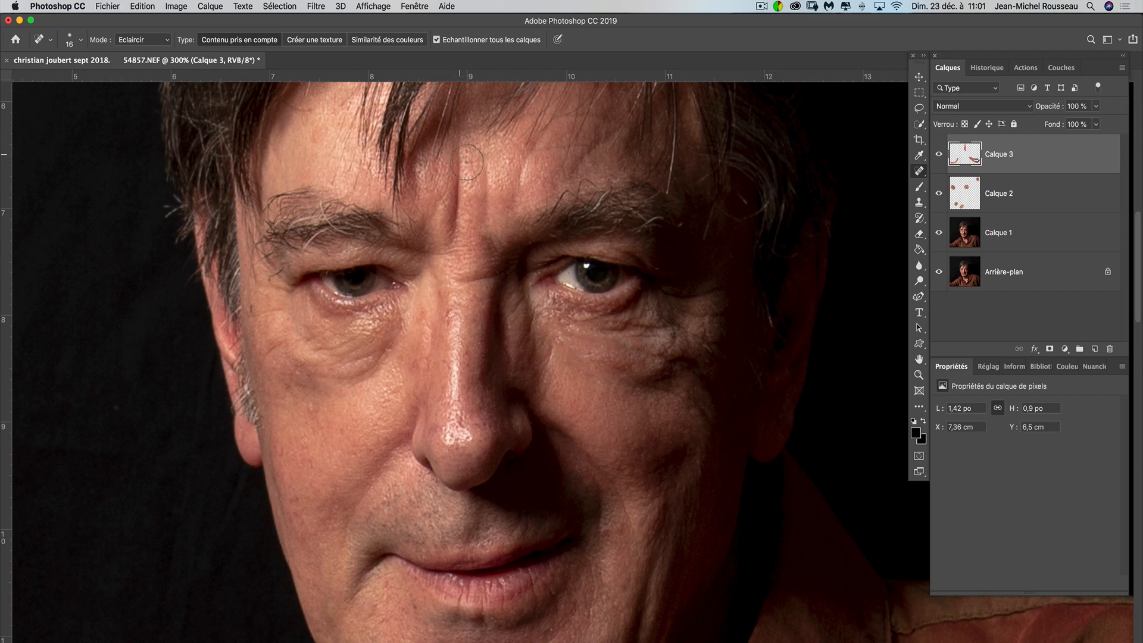
pyautogui.moveTo(458, 153); pyautogui.dragTo(459, 246)
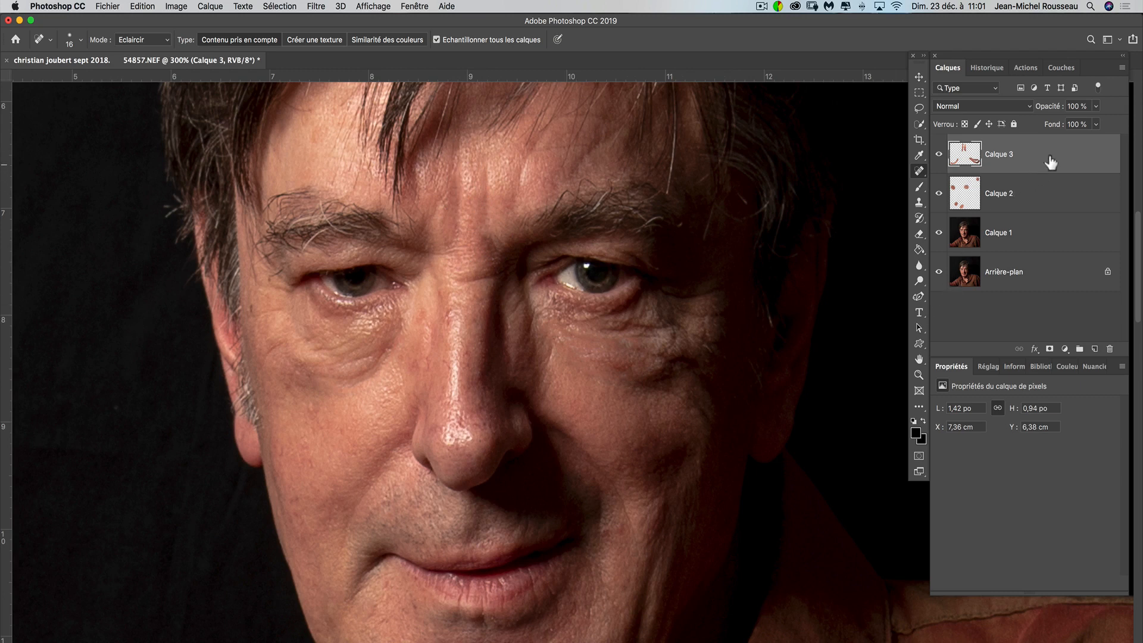
# Reduce the opacity of Calque 3 to 61% to soften the wrinkle corrections
pyautogui.moveTo(1098, 109); pyautogui.dragTo(1077, 123)
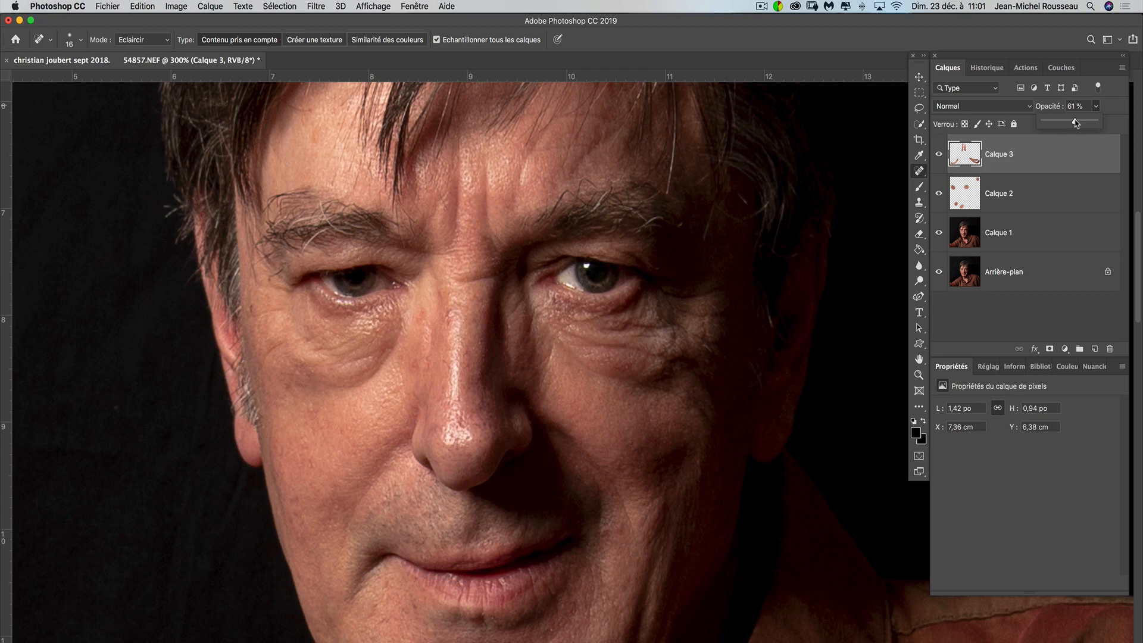
# Rename the Calque 3 layer as "poche yeux + ride centrale front"
pyautogui.click(1003, 160)
pyautogui.doubleClick(1001, 156)
pyautogui.write('poche yeux')
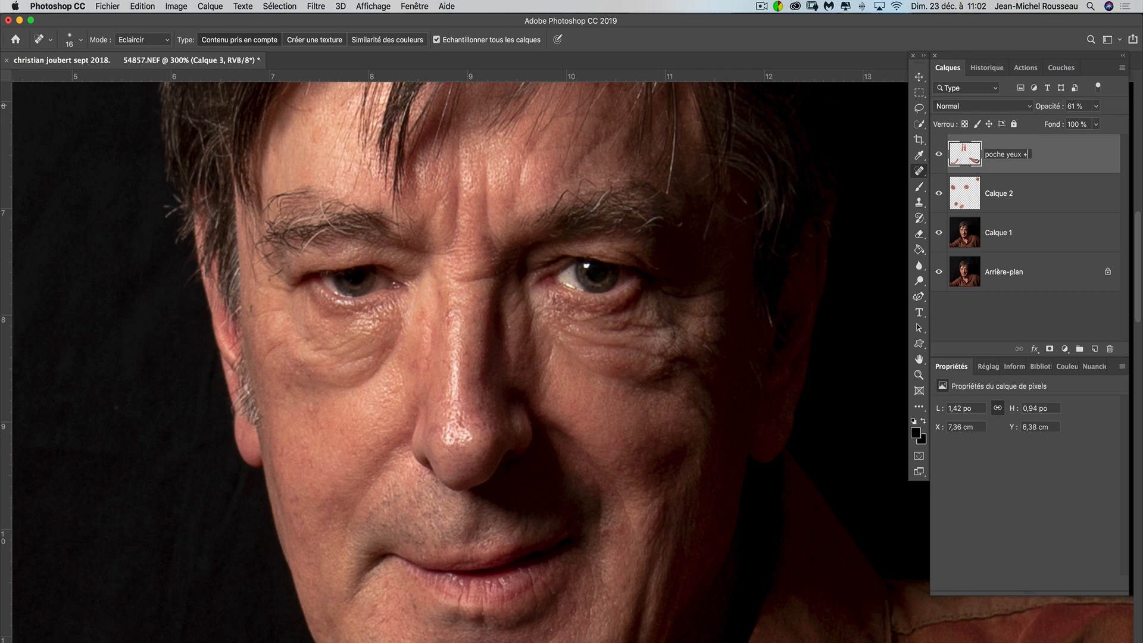
pyautogui.write(' + ride centrale front')
pyautogui.press('Return')
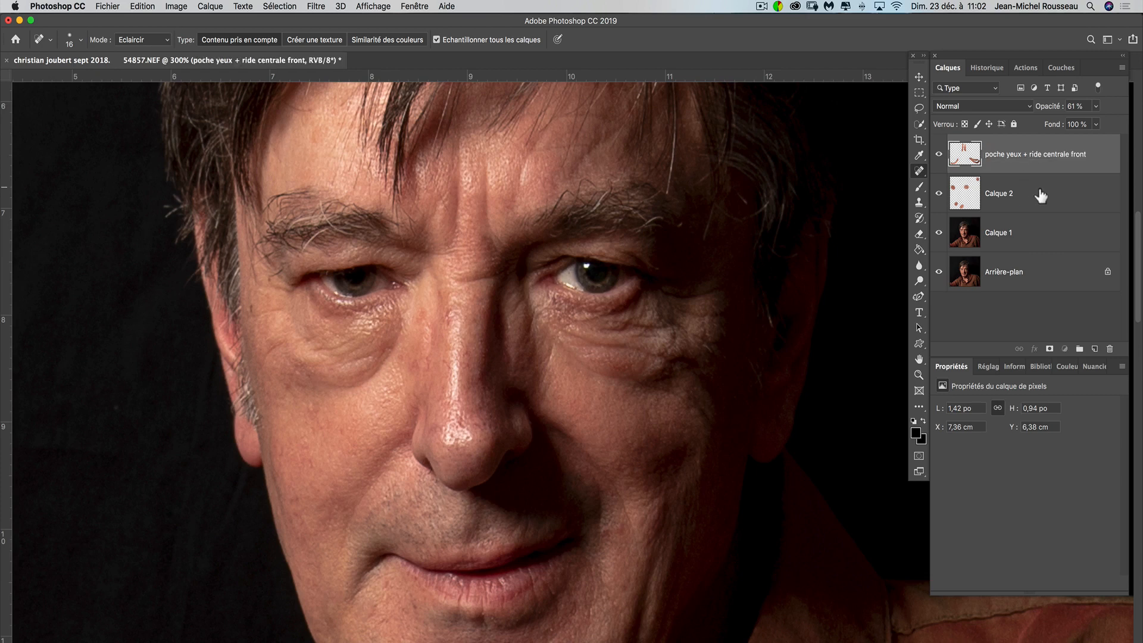
# Create a new empty layer at the top of the layer stack and set the healing brush mode to Obscurcir
pyautogui.click(1042, 194)
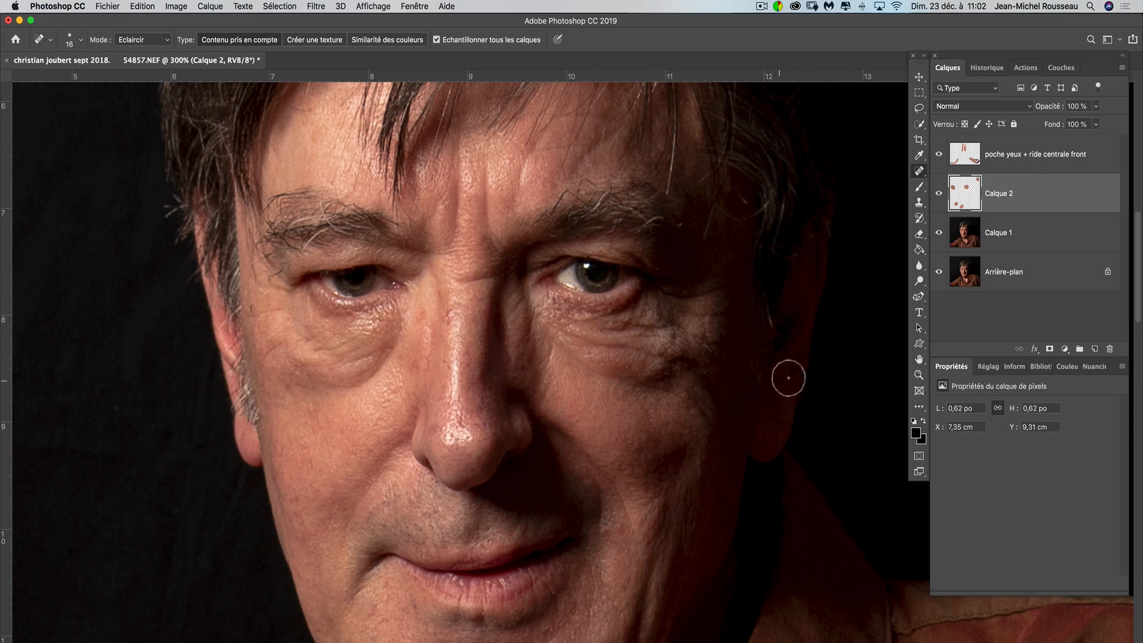
pyautogui.moveTo(533, 426); pyautogui.dragTo(584, 408)
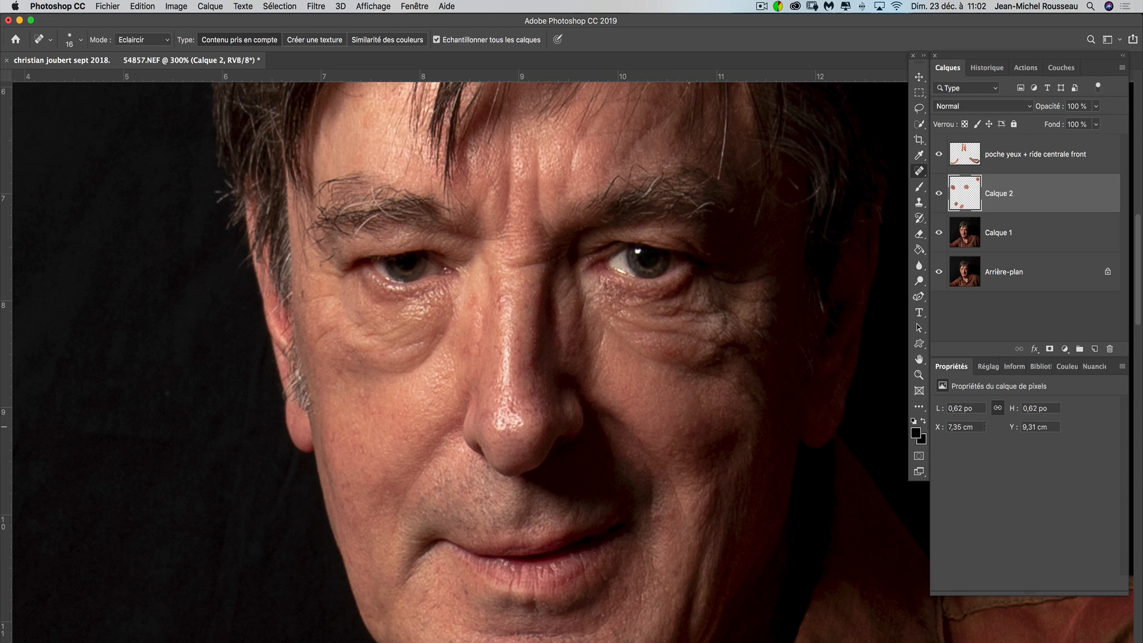
pyautogui.click(1094, 349)
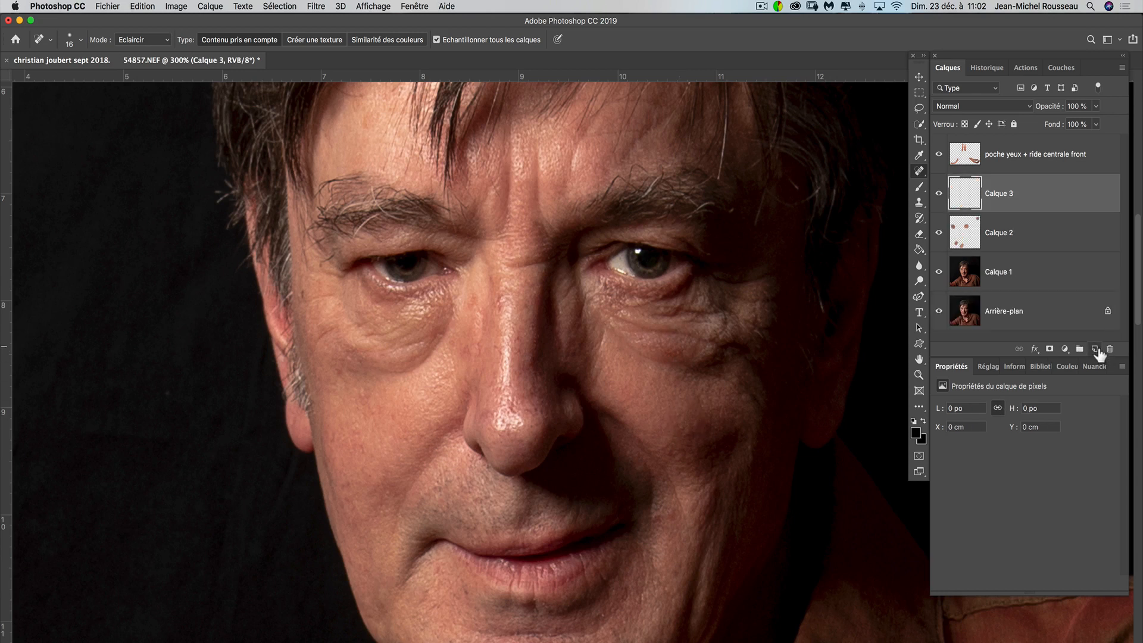
pyautogui.moveTo(974, 203); pyautogui.dragTo(965, 156)
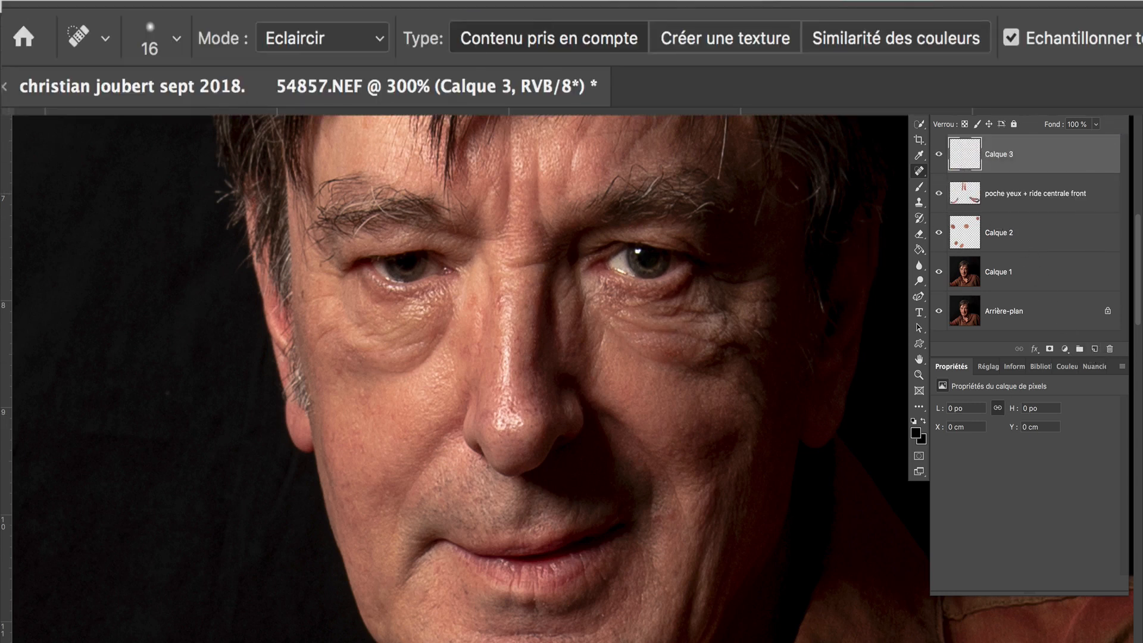
pyautogui.click(360, 37)
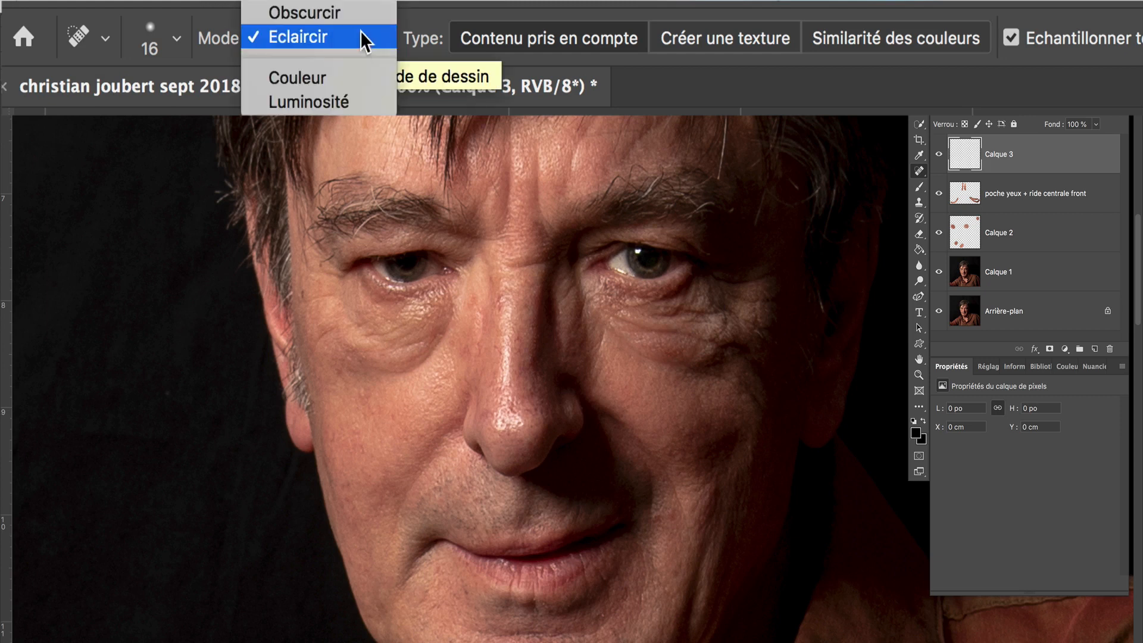
pyautogui.click(359, 18)
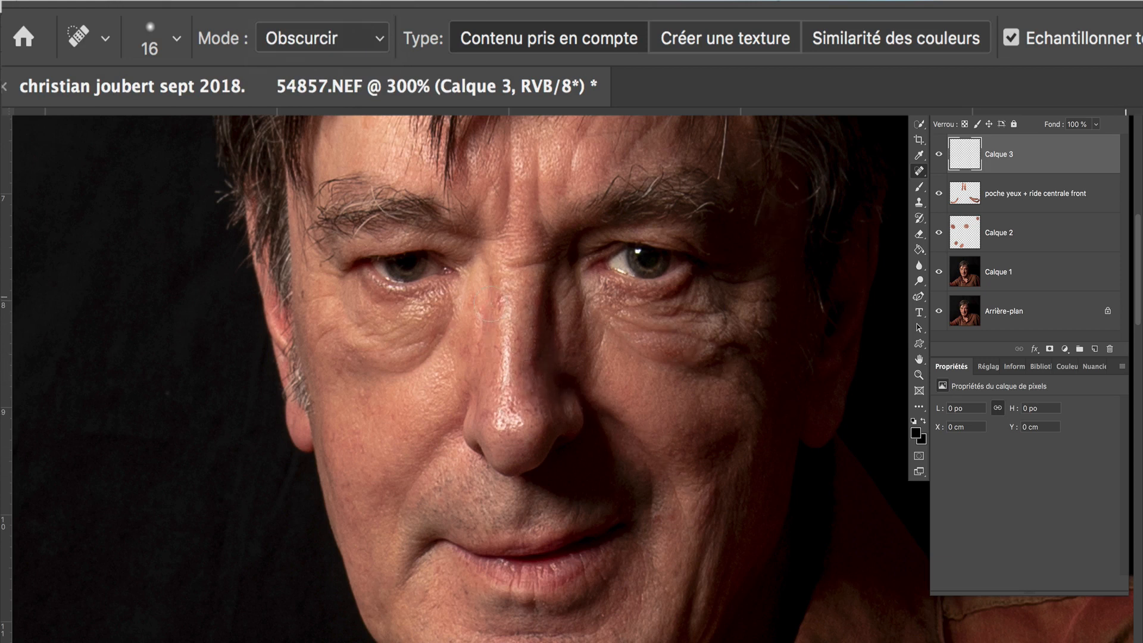
# Paint over the shiny highlights along the nose with a size 28 healing brush and reduce the new layer's opacity to 53%
pyautogui.moveTo(497, 309)
pyautogui.mouseDown()
pyautogui.moveTo(518, 309)
pyautogui.moveTo(510, 302)
pyautogui.moveTo(509, 354)
pyautogui.moveTo(506, 333)
pyautogui.moveTo(512, 408)
pyautogui.moveTo(497, 422)
pyautogui.moveTo(511, 414)
pyautogui.moveTo(504, 388)
pyautogui.moveTo(491, 426)
pyautogui.moveTo(505, 420)
pyautogui.mouseUp()
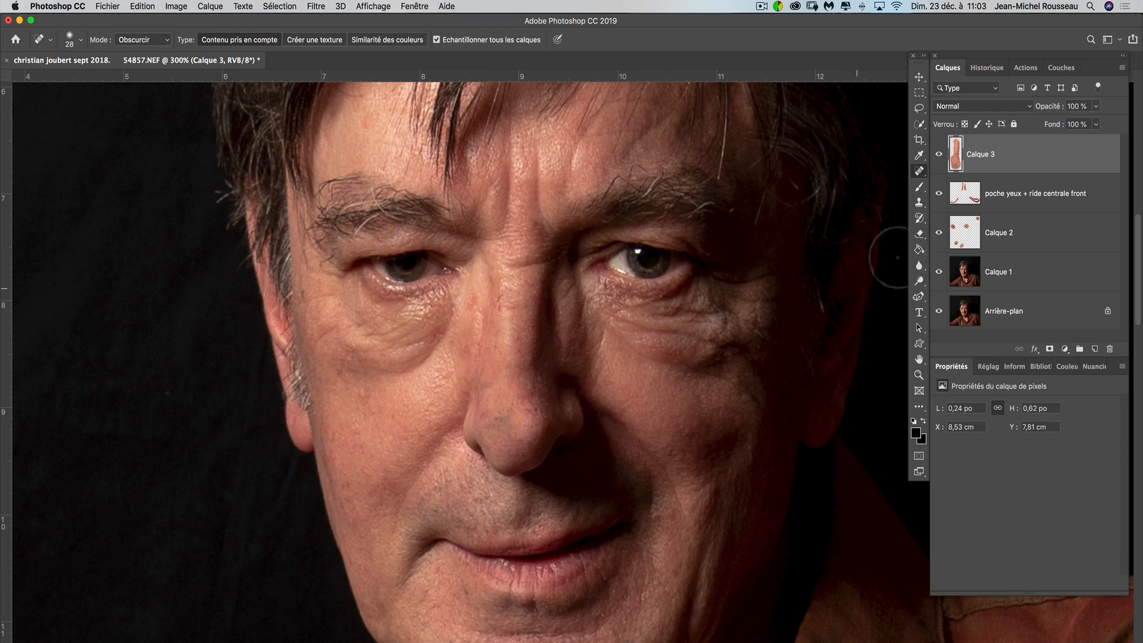
pyautogui.click(1096, 106)
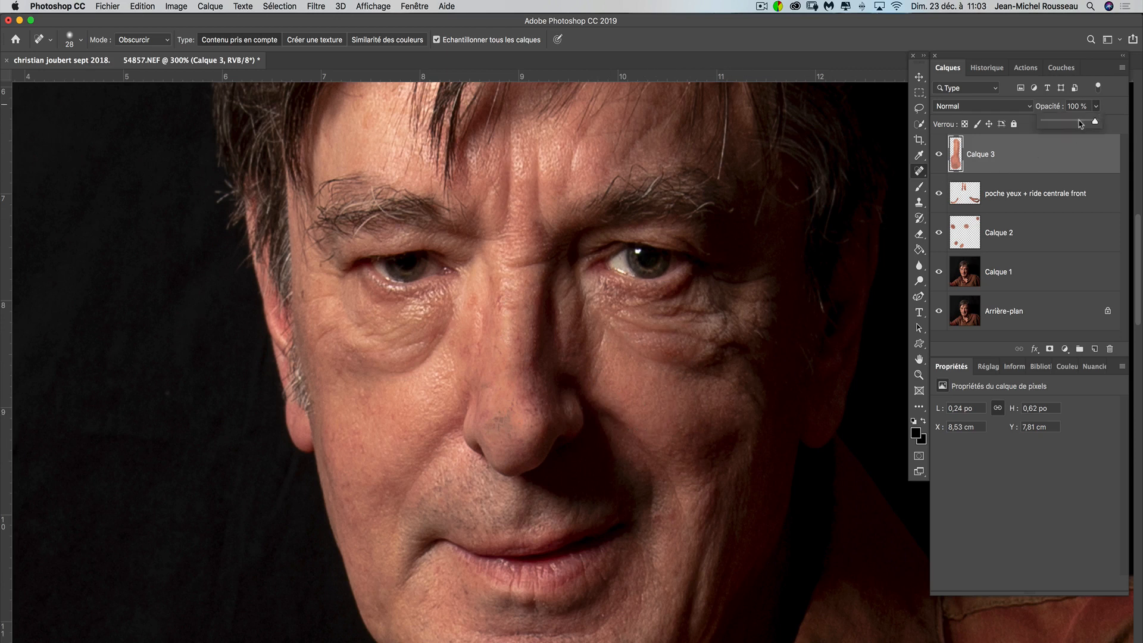
pyautogui.moveTo(1083, 123); pyautogui.dragTo(1072, 125)
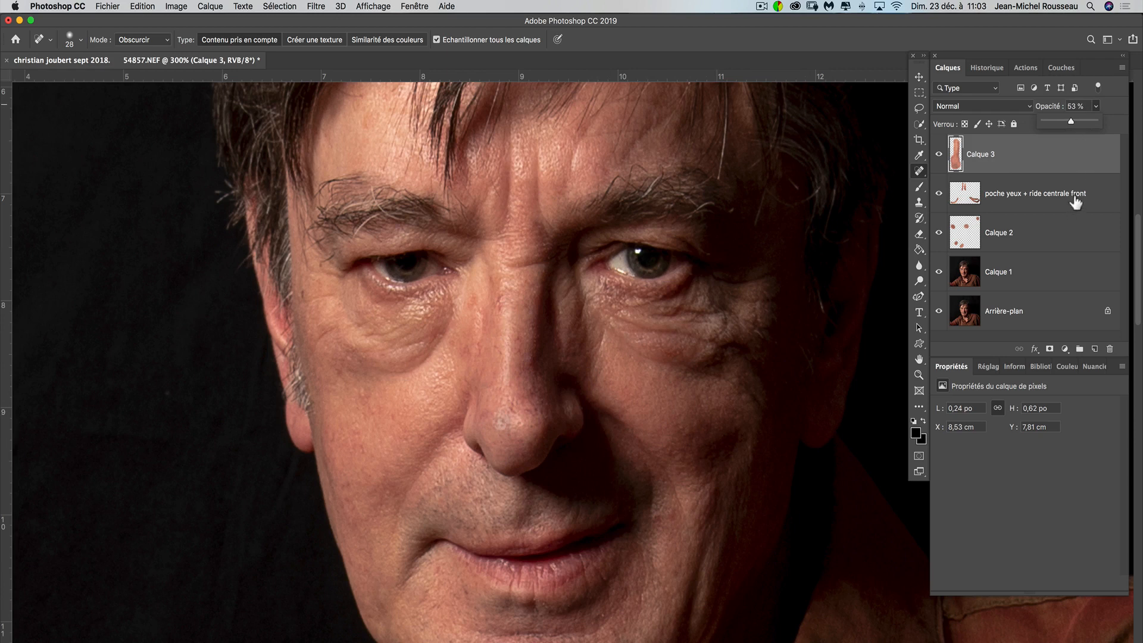
pyautogui.click(940, 155)
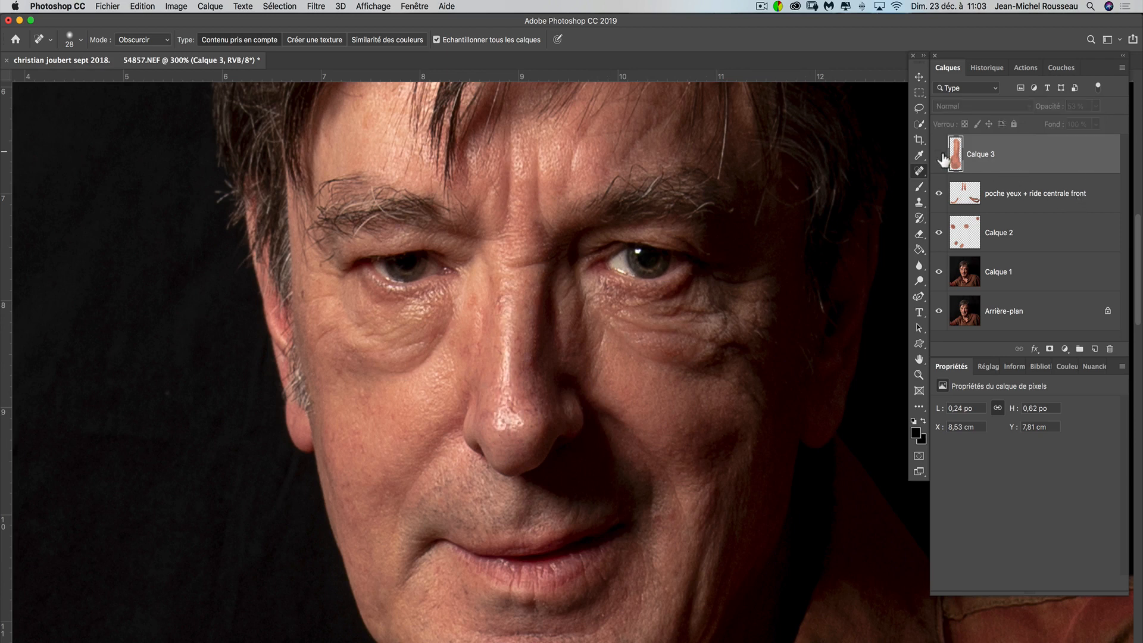
pyautogui.click(940, 155)
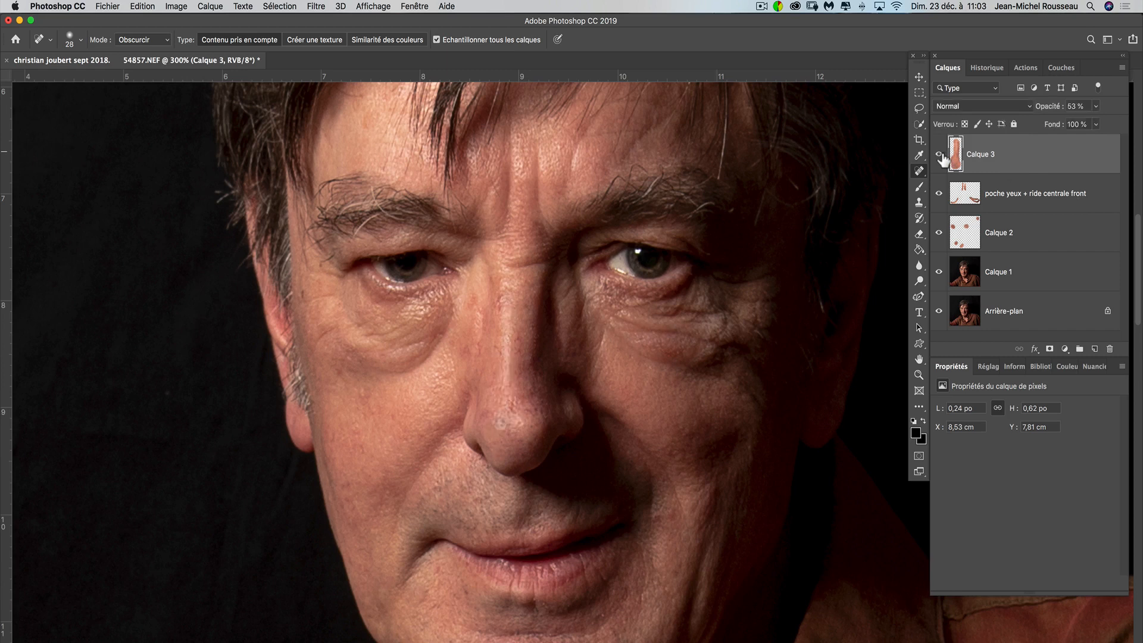
pyautogui.click(941, 156)
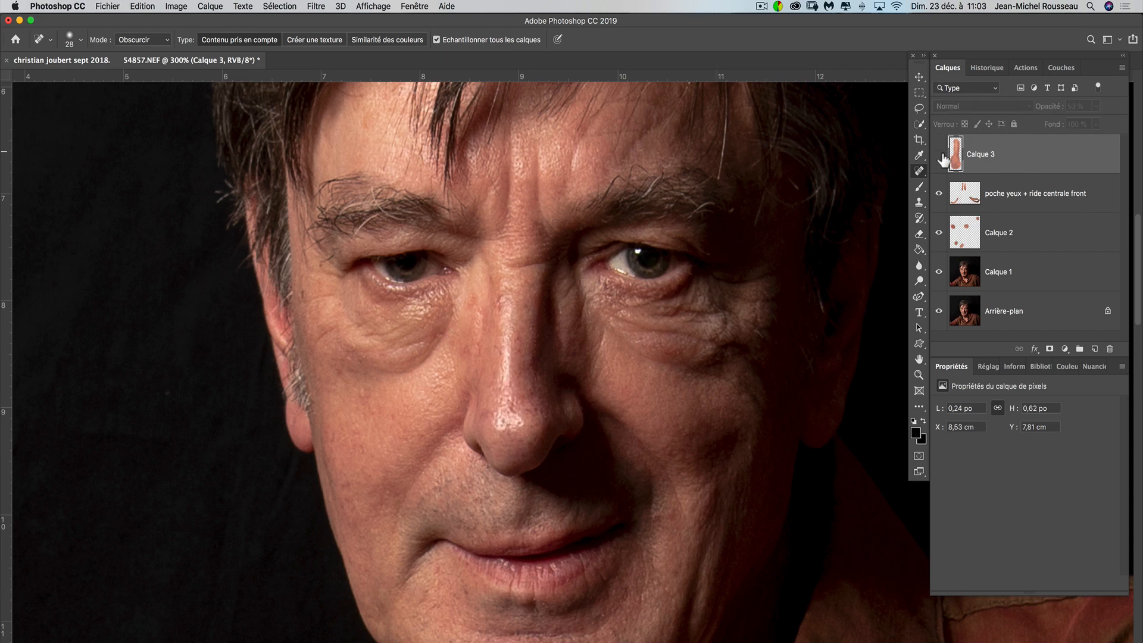
pyautogui.click(940, 156)
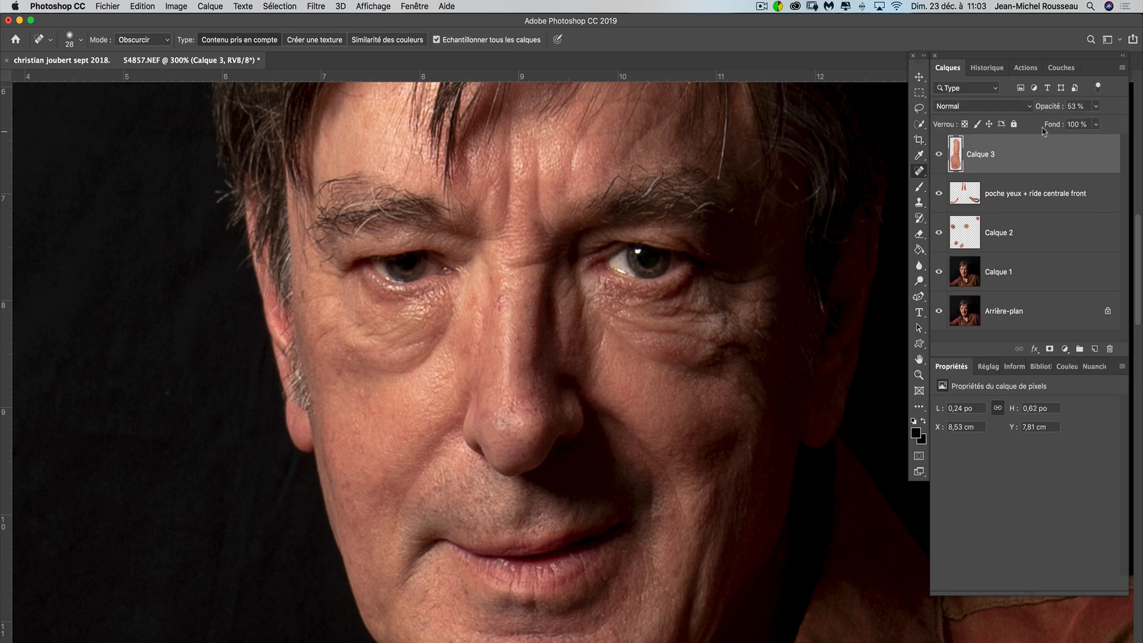
# Restore the opacity of Calque 3 to 100% and undo the last healing strokes on the tip of the nose
pyautogui.click(1096, 106)
pyautogui.moveTo(1094, 122); pyautogui.dragTo(1140, 123)
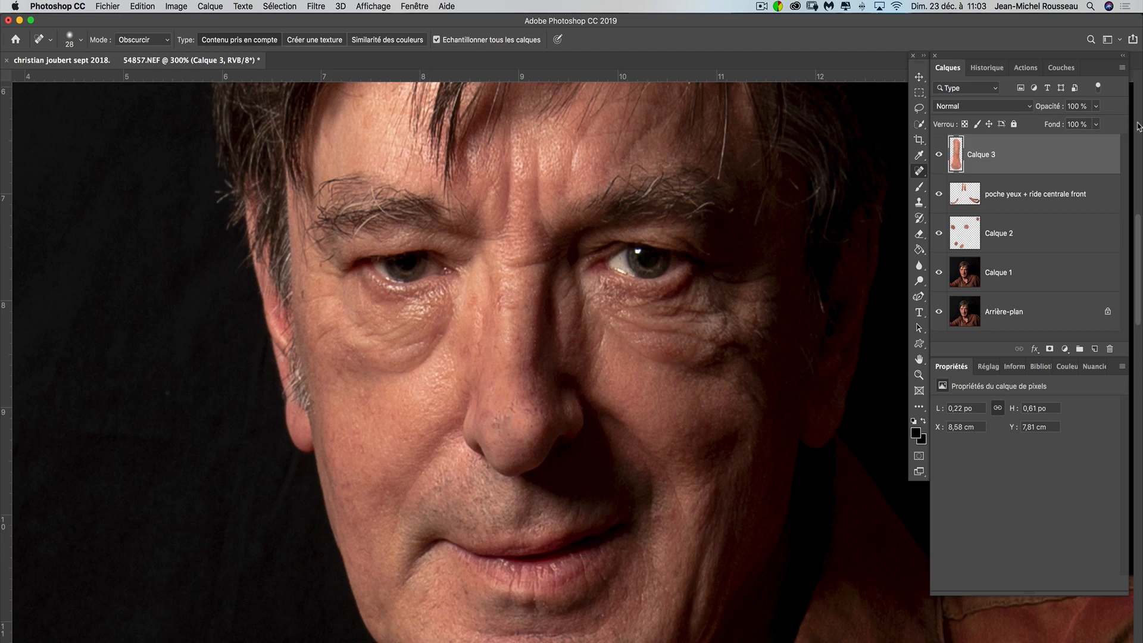
pyautogui.press('super+z')
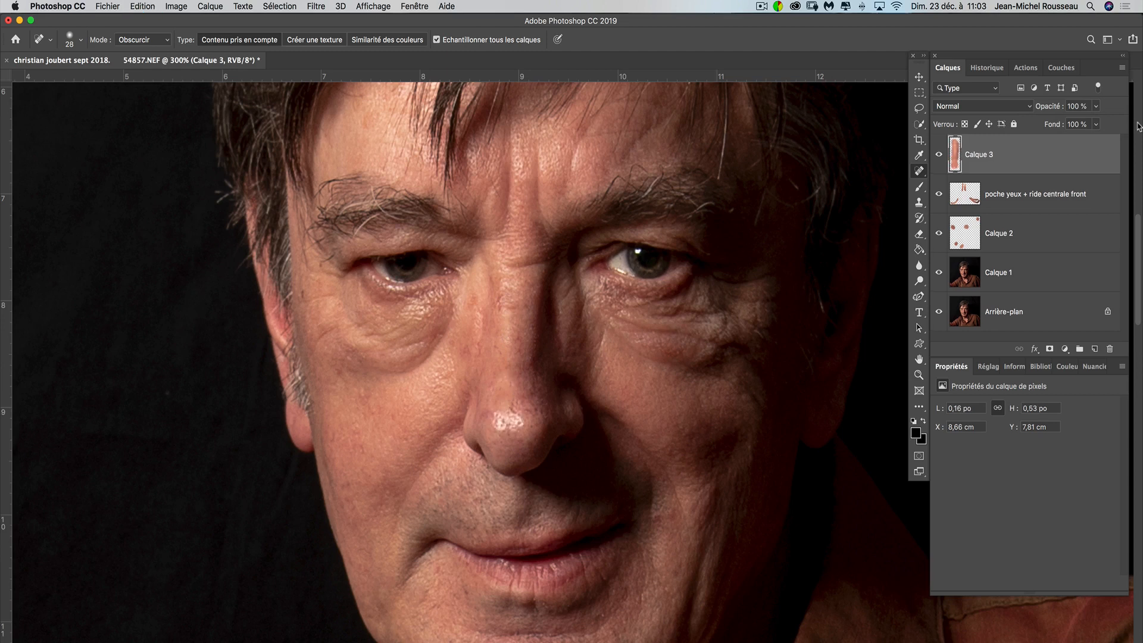
pyautogui.press('super+z')
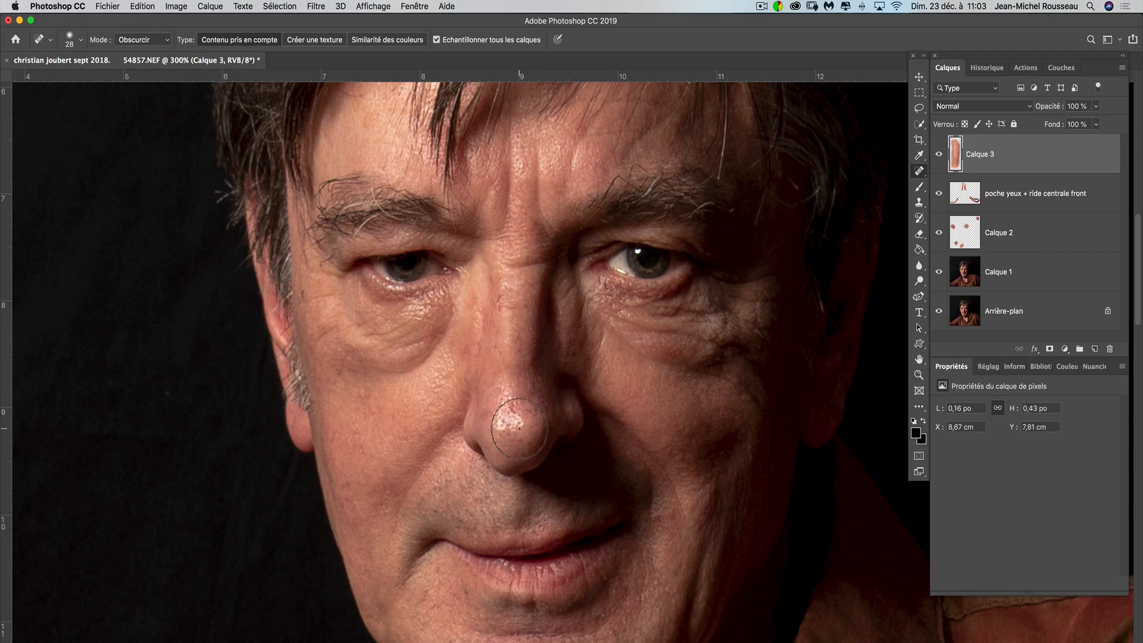
# Heal the remaining shiny highlights on the tip of the nose on Calque 3
pyautogui.moveTo(519, 429); pyautogui.dragTo(512, 424)
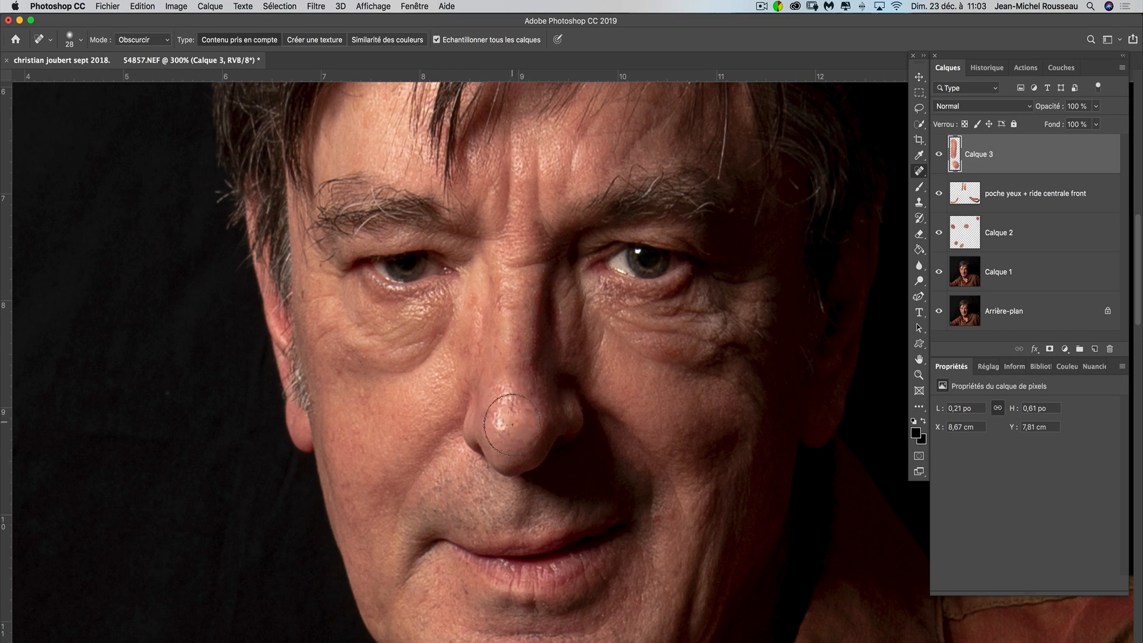
pyautogui.click(512, 424)
pyautogui.click(510, 403)
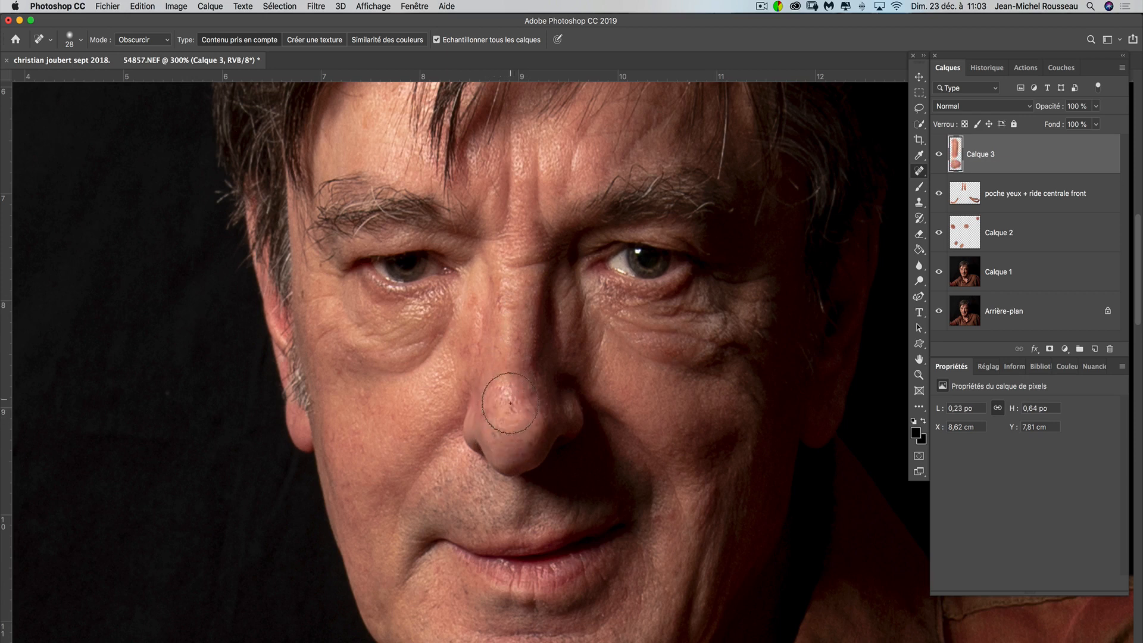
pyautogui.moveTo(510, 404); pyautogui.dragTo(503, 386)
pyautogui.click(507, 420)
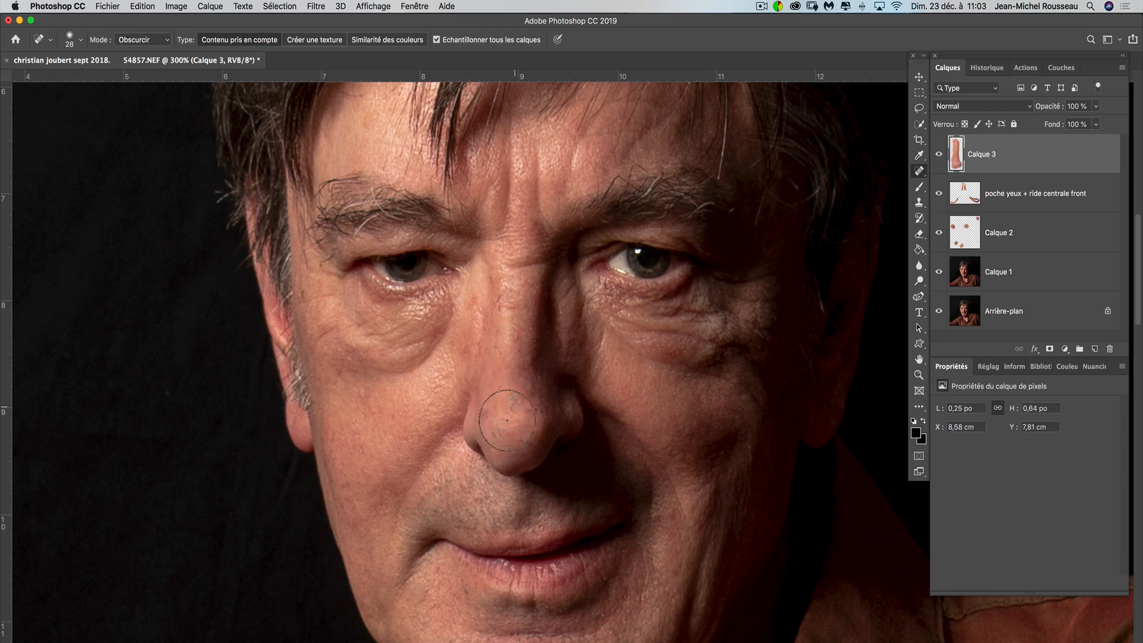
pyautogui.click(499, 433)
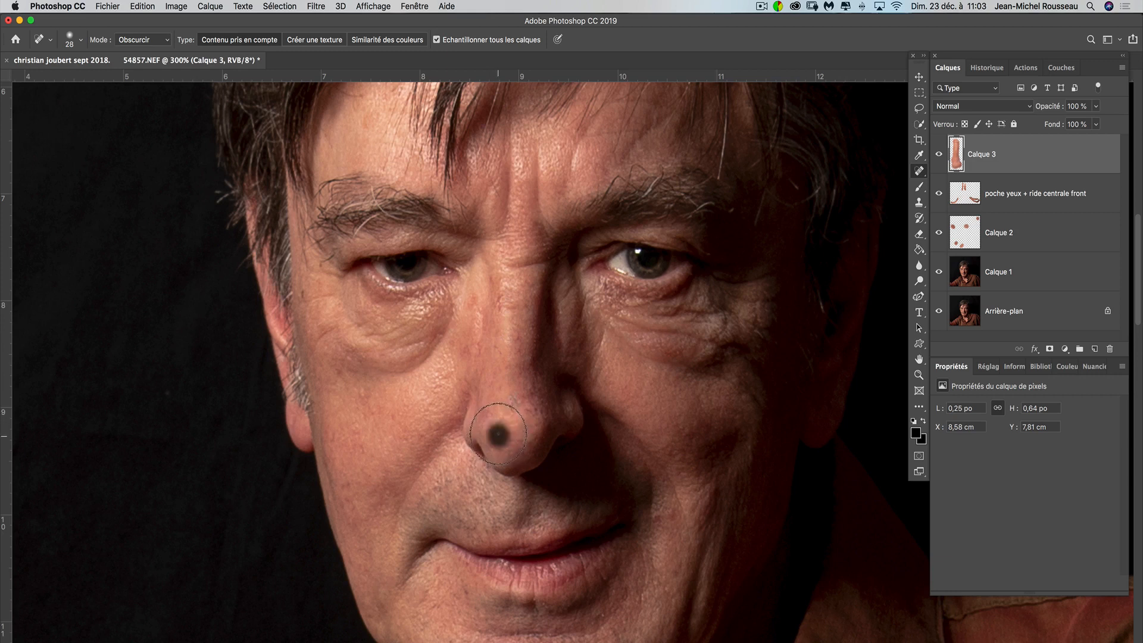
pyautogui.click(515, 399)
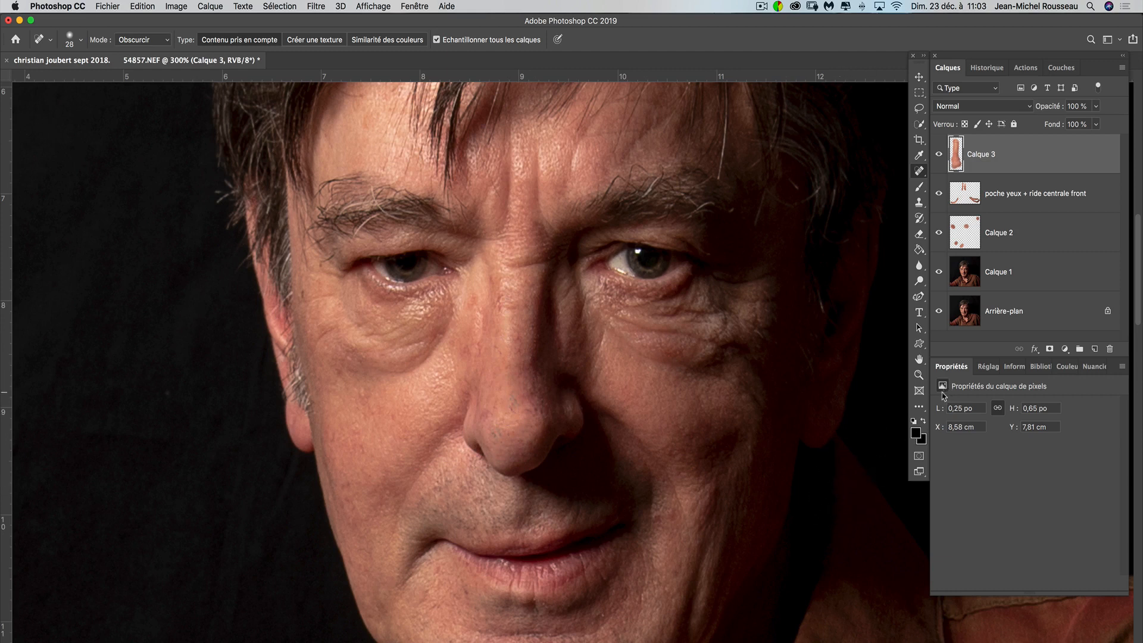
# Set the opacity of Calque 3 to 53% and compare the nose with and without the correction
pyautogui.click(1095, 106)
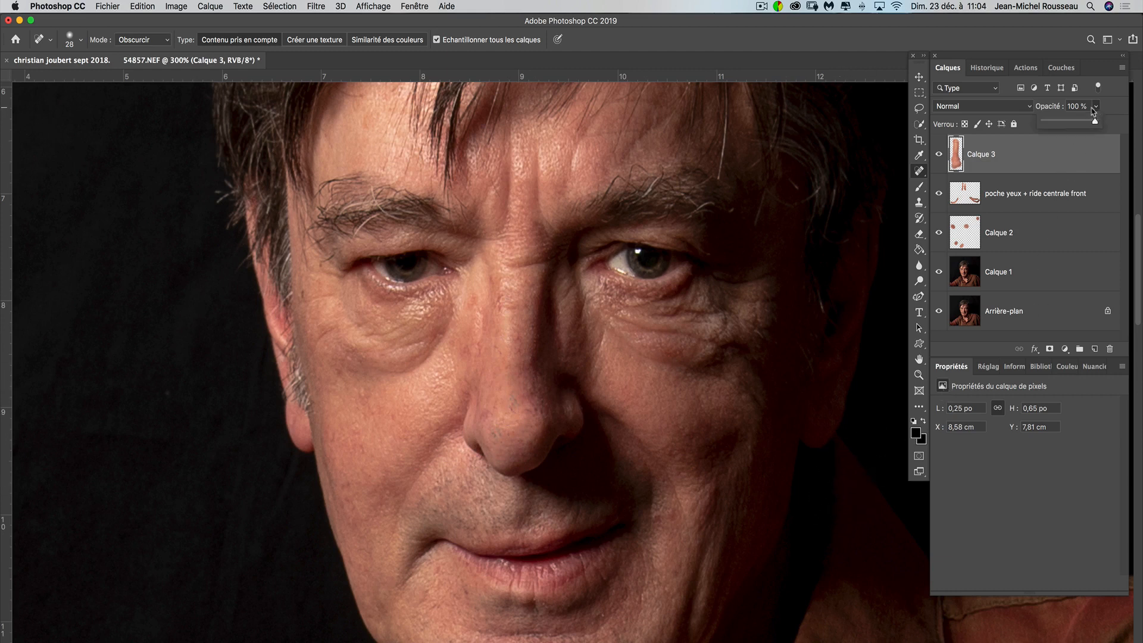
pyautogui.click(1070, 124)
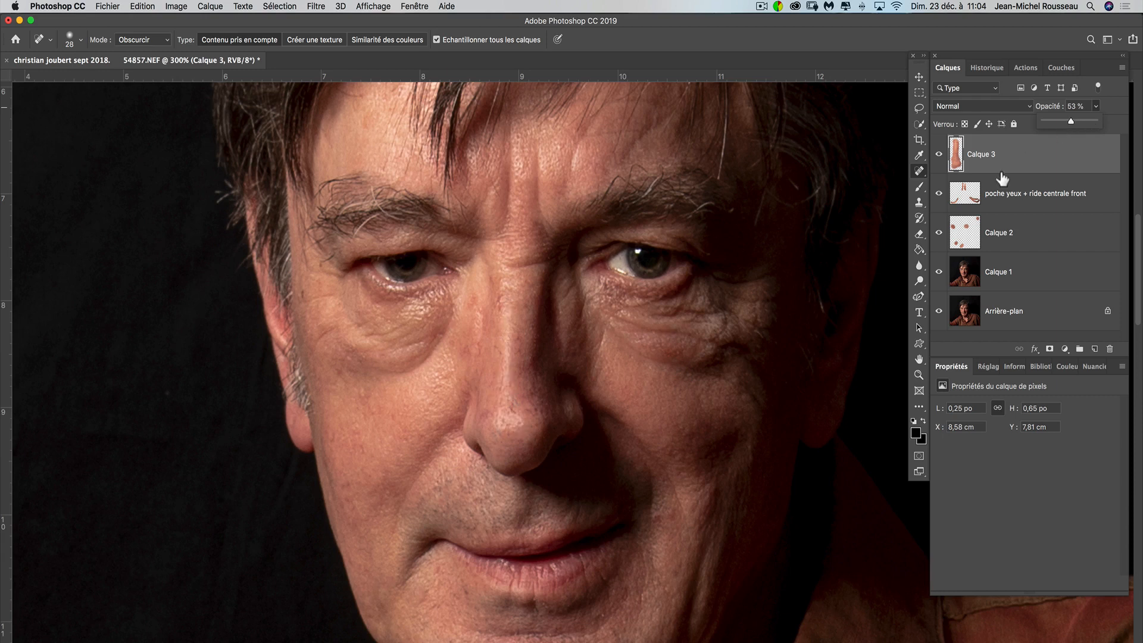
pyautogui.click(941, 156)
pyautogui.click(942, 158)
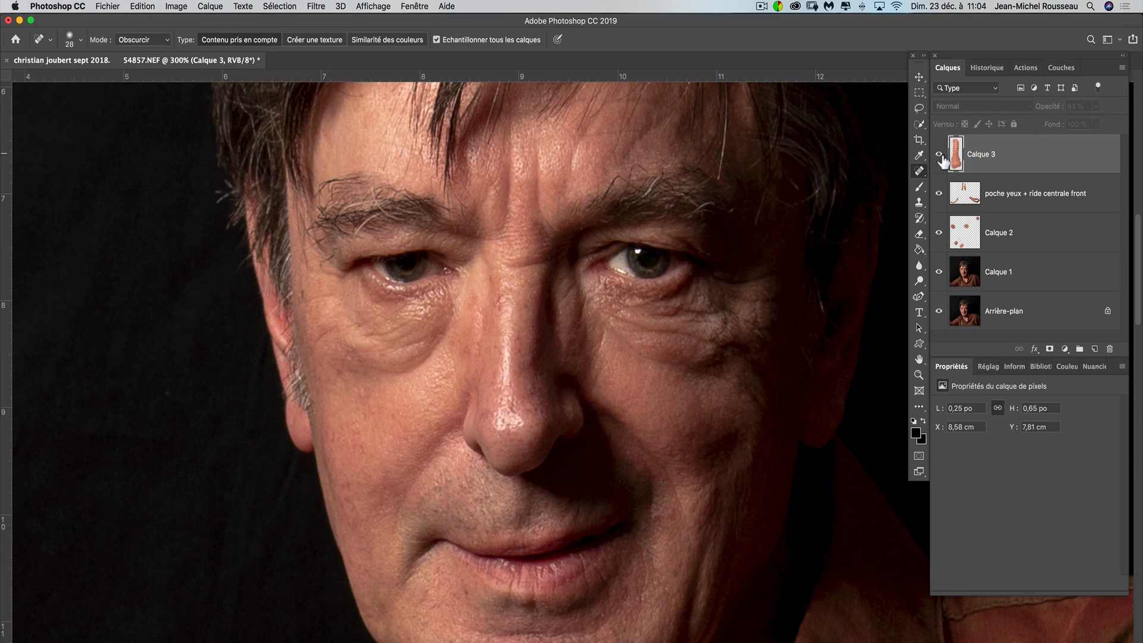
pyautogui.click(941, 156)
# Group Calque 3, "poche yeux + ride centrale front" and Calque 2 together
pyautogui.press('super+1')
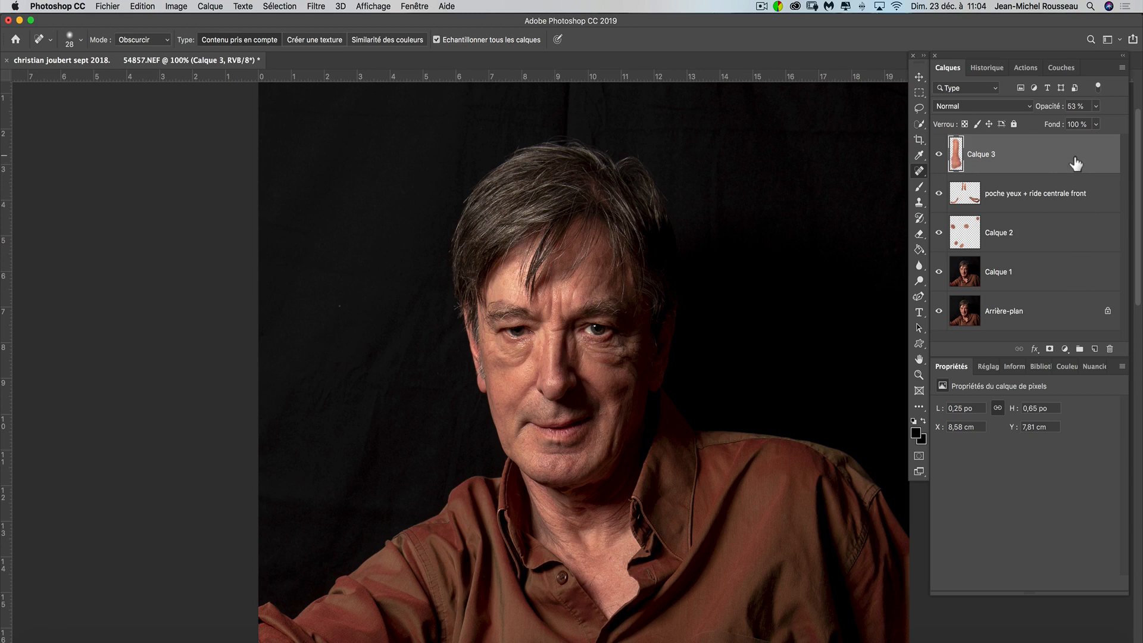
pyautogui.keyDown('shift'); pyautogui.click(1082, 241); pyautogui.keyUp('shift')
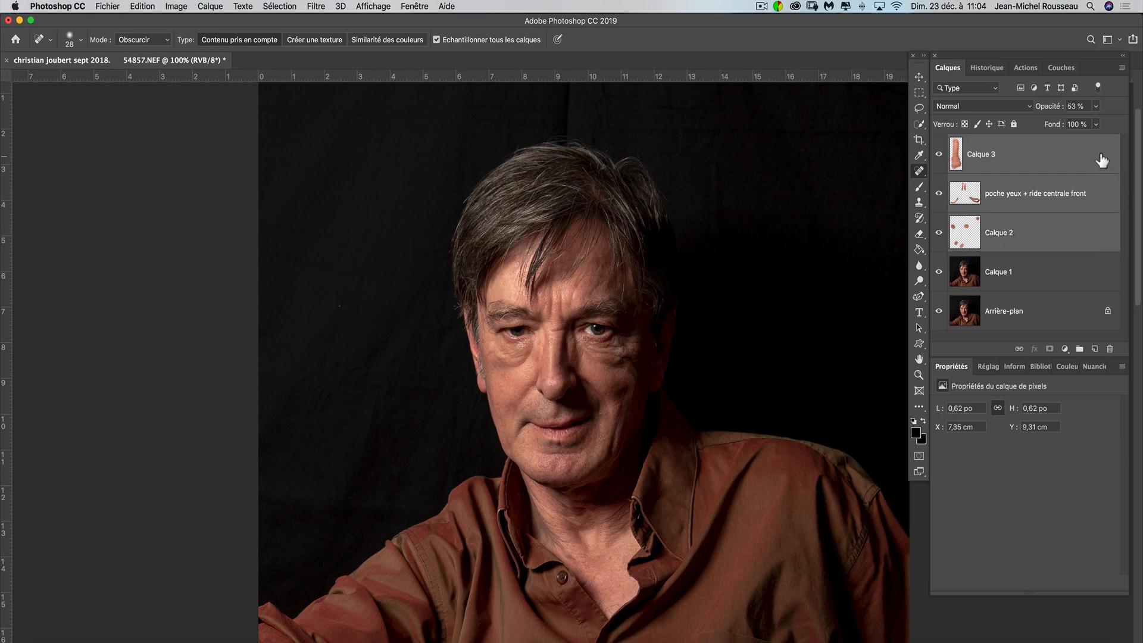
pyautogui.click(1080, 350)
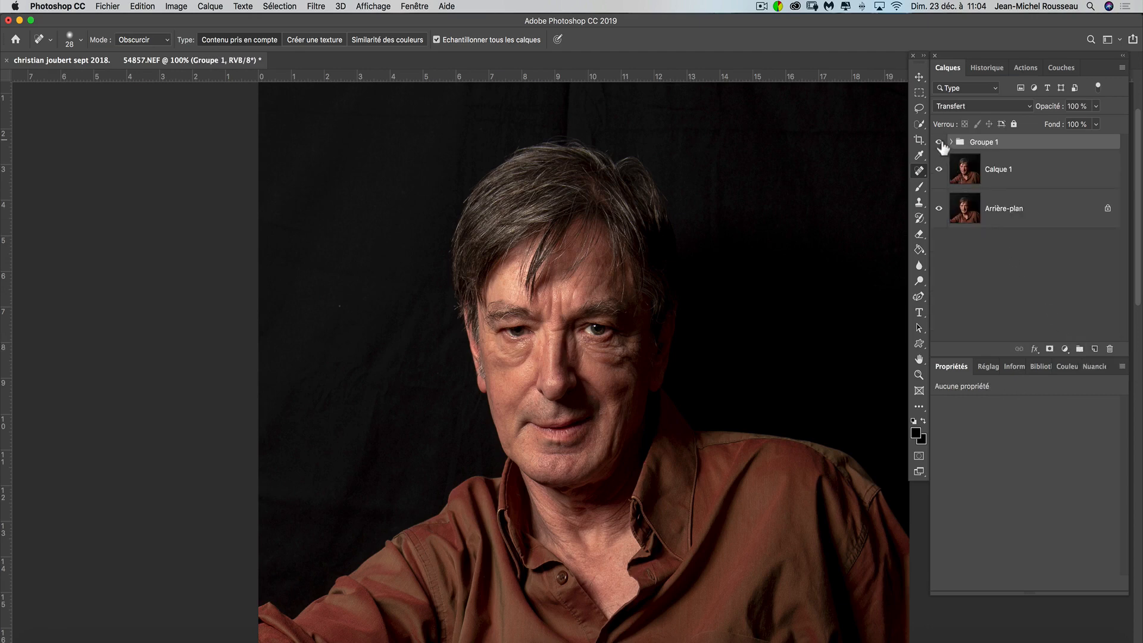
# Compare the face with and without the grouped retouching layers at a closer zoom
pyautogui.press('super+plus')
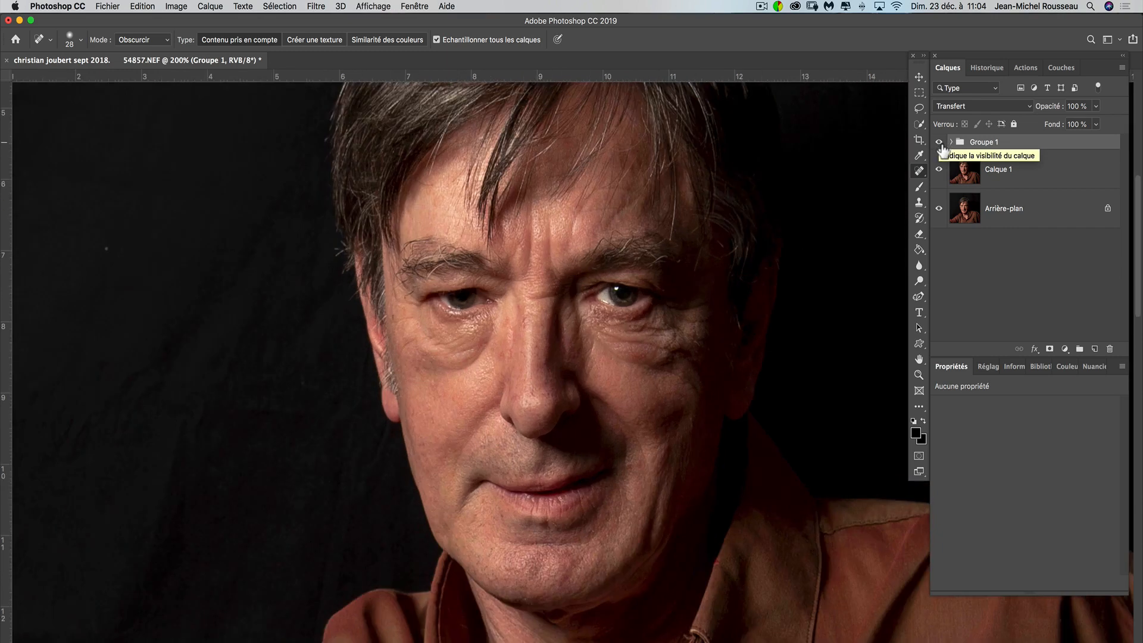
pyautogui.click(939, 142)
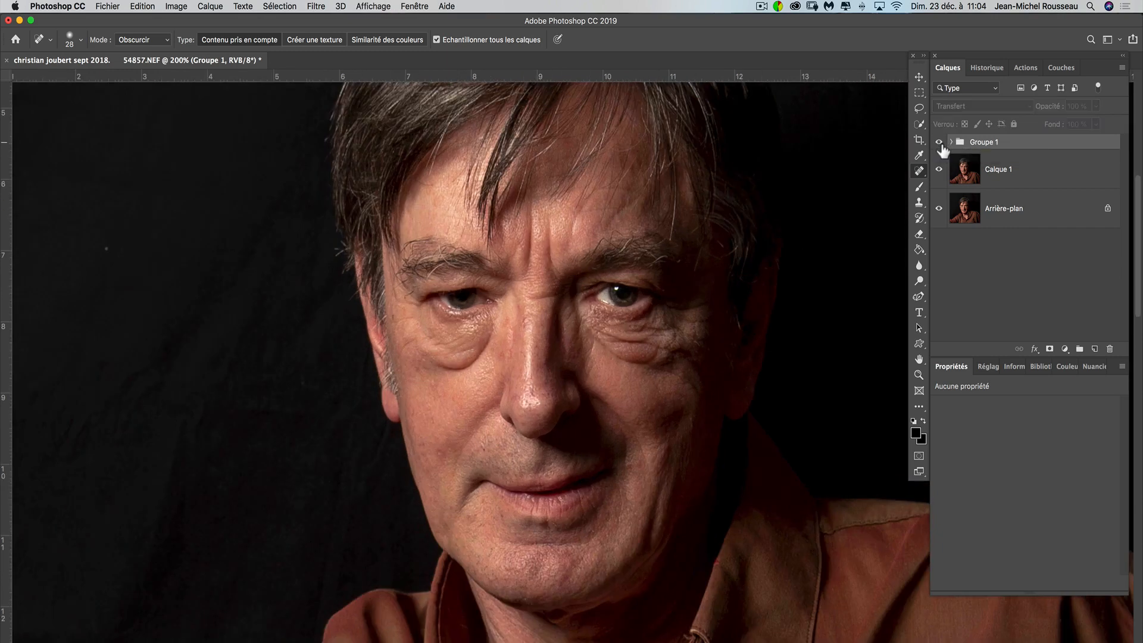
pyautogui.click(940, 143)
pyautogui.click(940, 143)
pyautogui.click(940, 143)
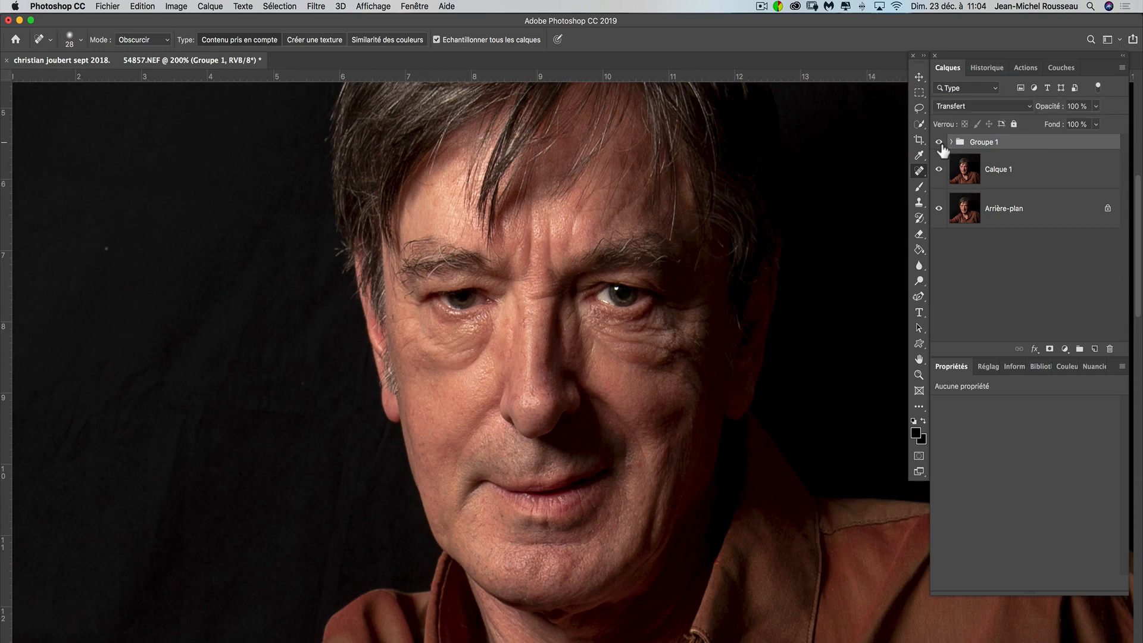
pyautogui.click(940, 143)
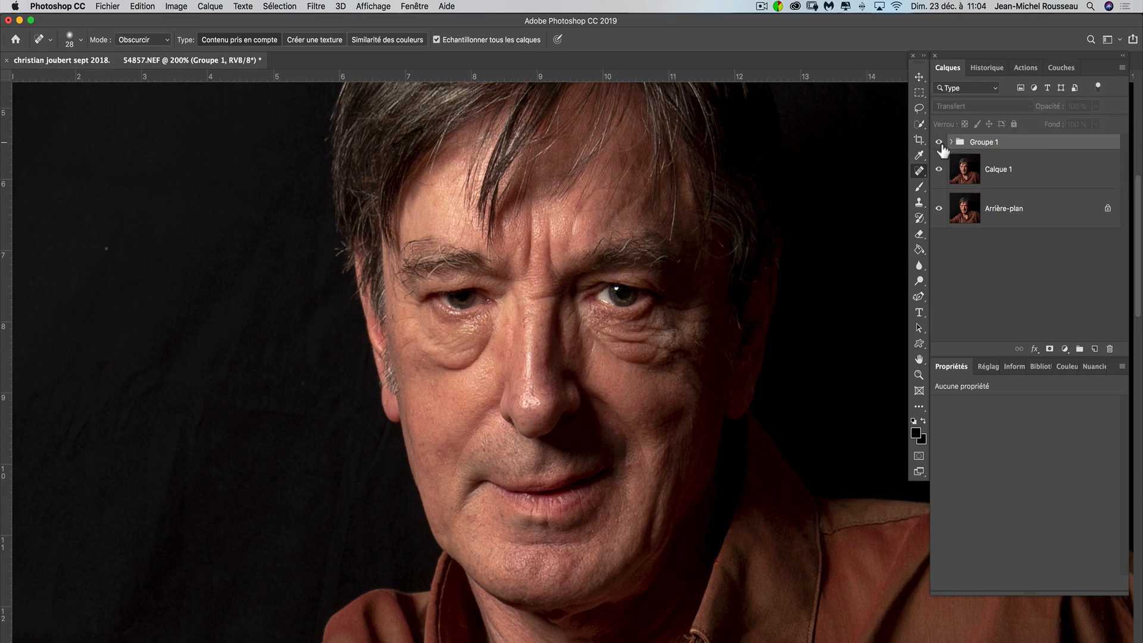
pyautogui.click(940, 143)
pyautogui.click(940, 143)
pyautogui.click(940, 143)
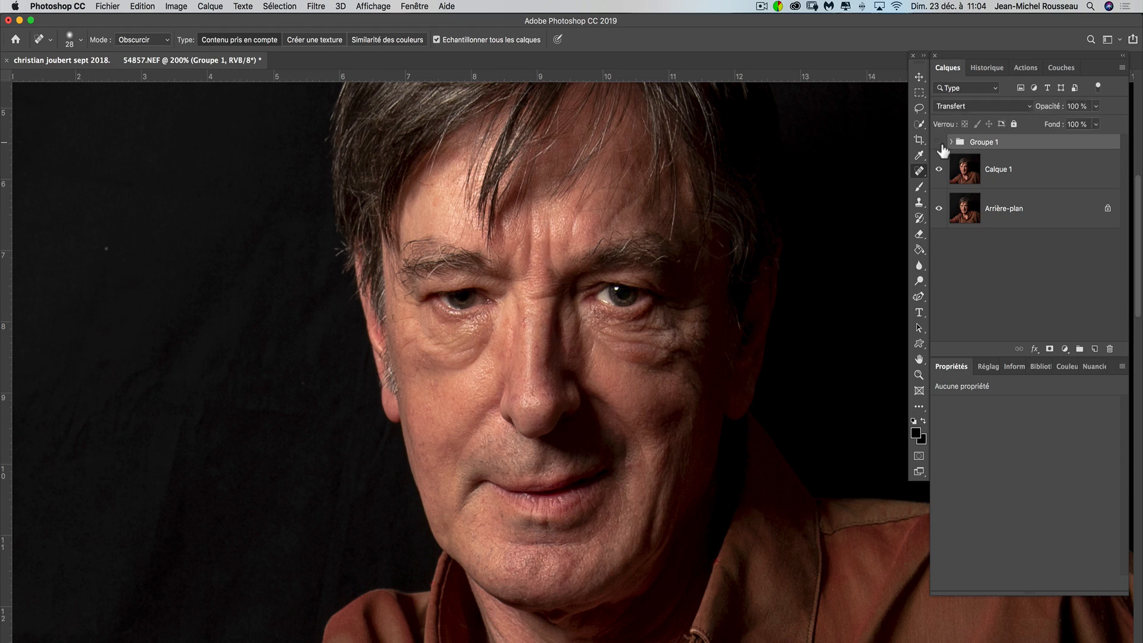
pyautogui.click(940, 143)
pyautogui.click(940, 143)
pyautogui.press('super+minus')
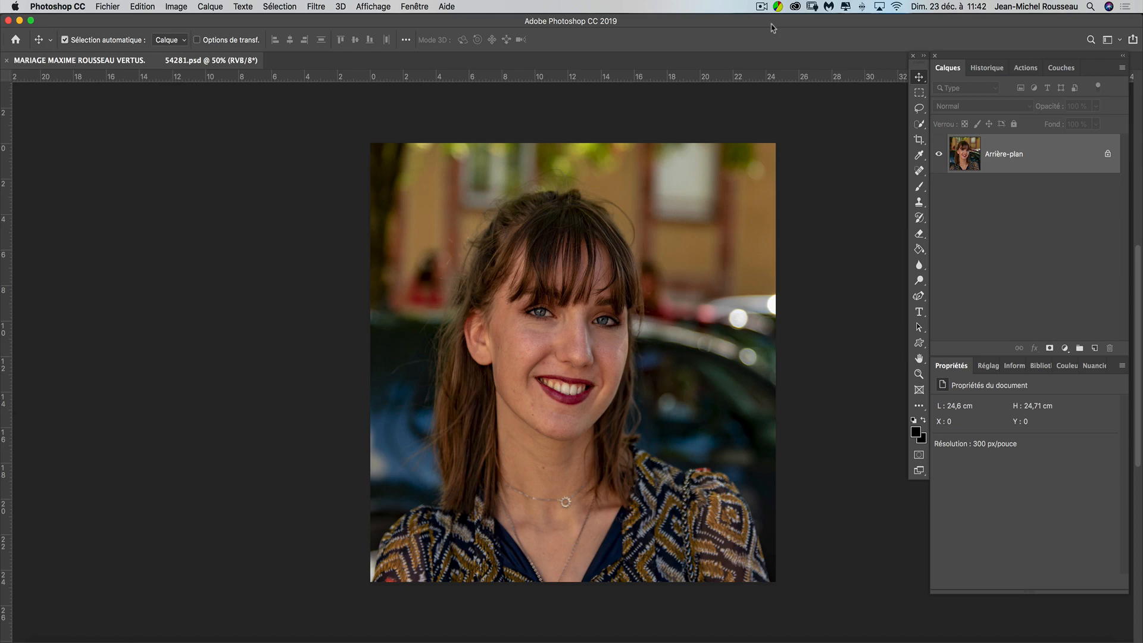
# Duplicate the Arrière-plan layer of the woman's portrait
pyautogui.press('super+plus')
pyautogui.press('super+plus')
pyautogui.press('super+plus')
pyautogui.press('super+plus')
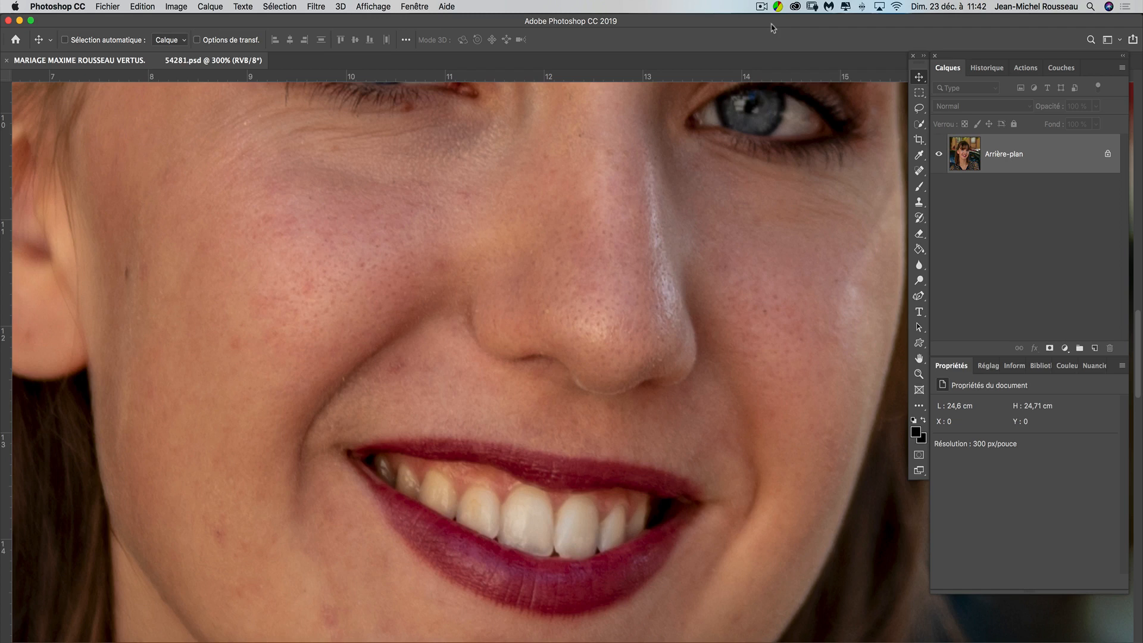
pyautogui.press('super+j')
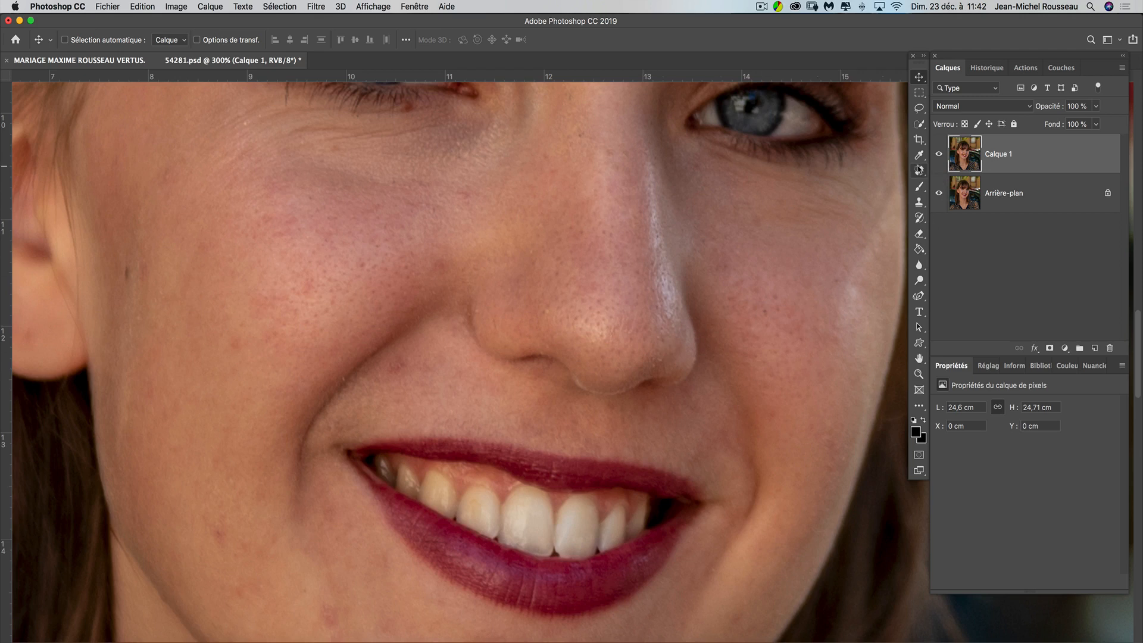
# Set the Spot Healing Brush to sample all layers and add an empty layer above Calque 1
pyautogui.click(920, 172)
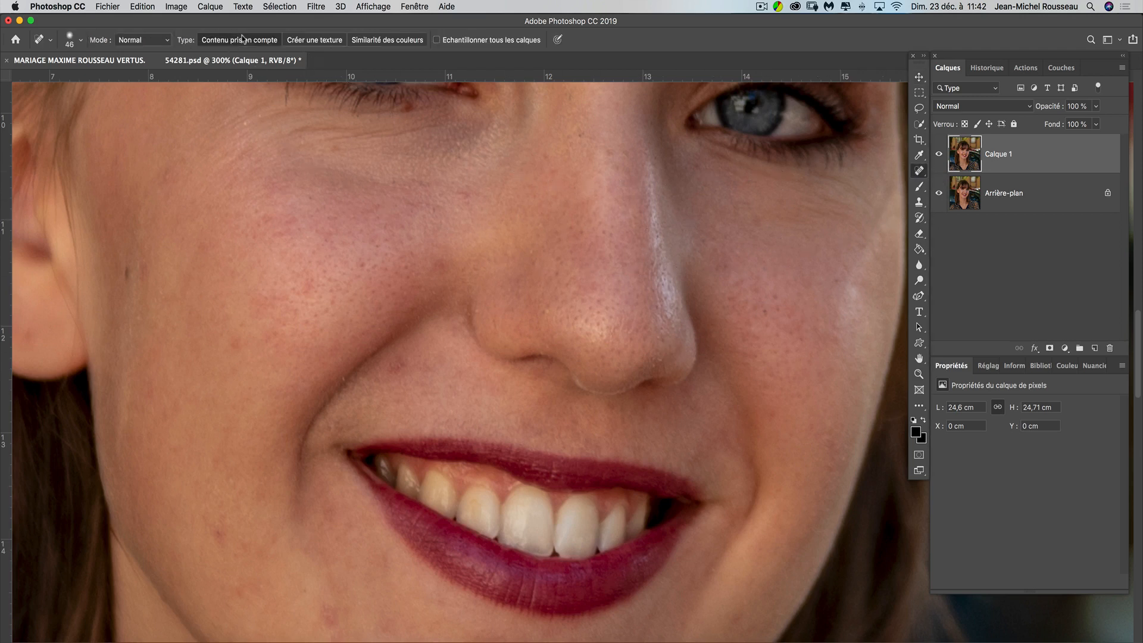
pyautogui.click(436, 41)
pyautogui.click(1097, 350)
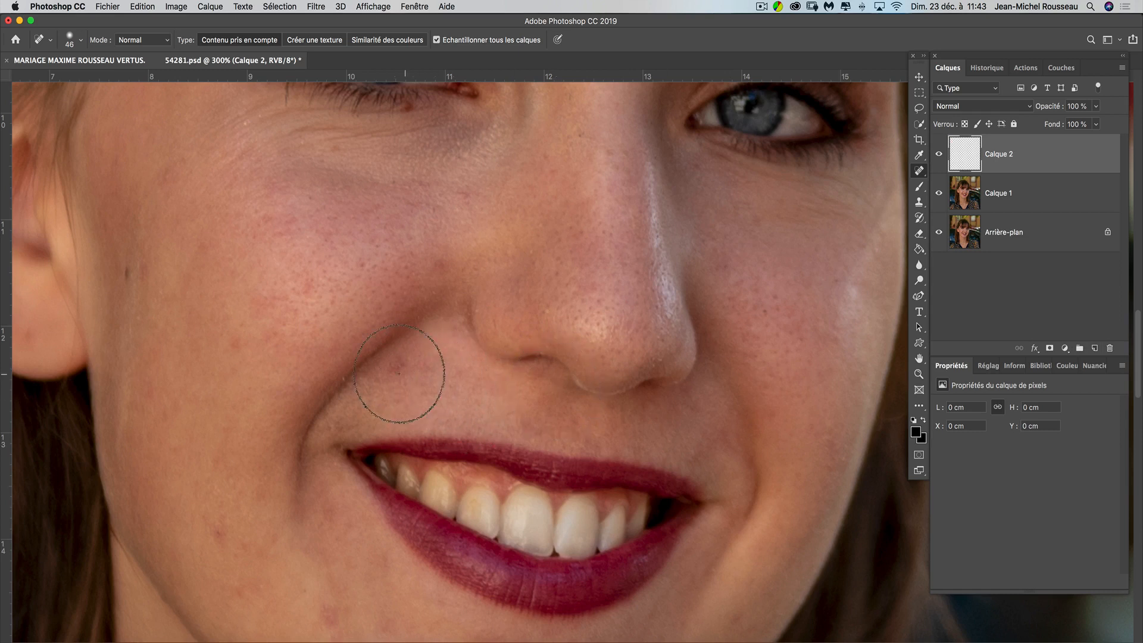
# Heal the blemishes beside the smile fold, on the cheek and in front of the ear on Calque 2
pyautogui.moveTo(396, 369); pyautogui.dragTo(394, 368)
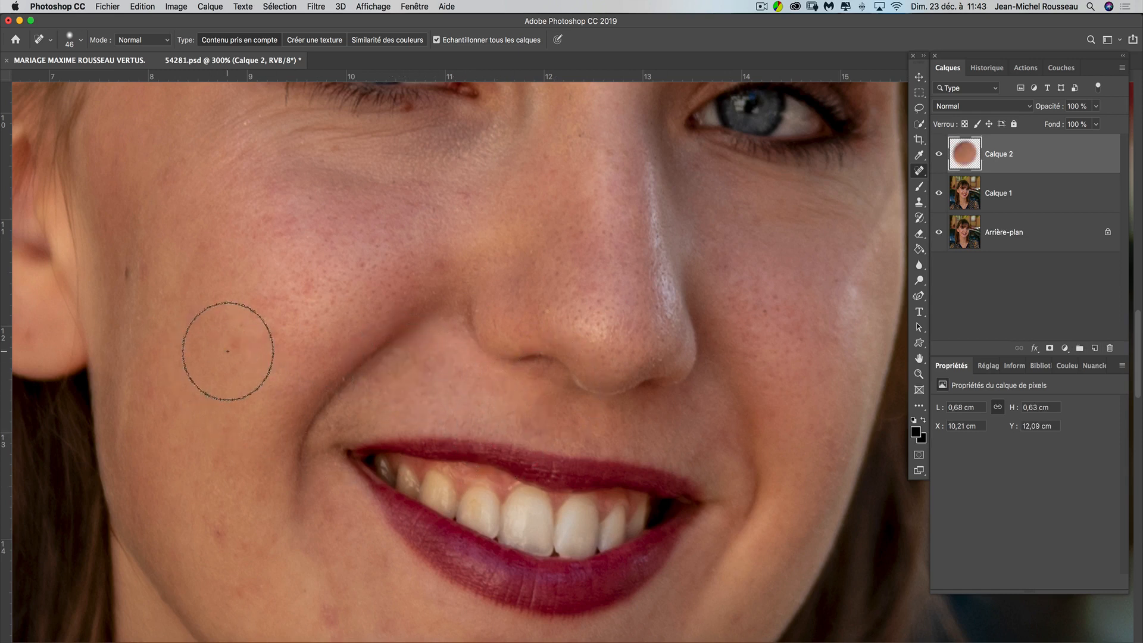
pyautogui.moveTo(233, 344); pyautogui.dragTo(236, 345)
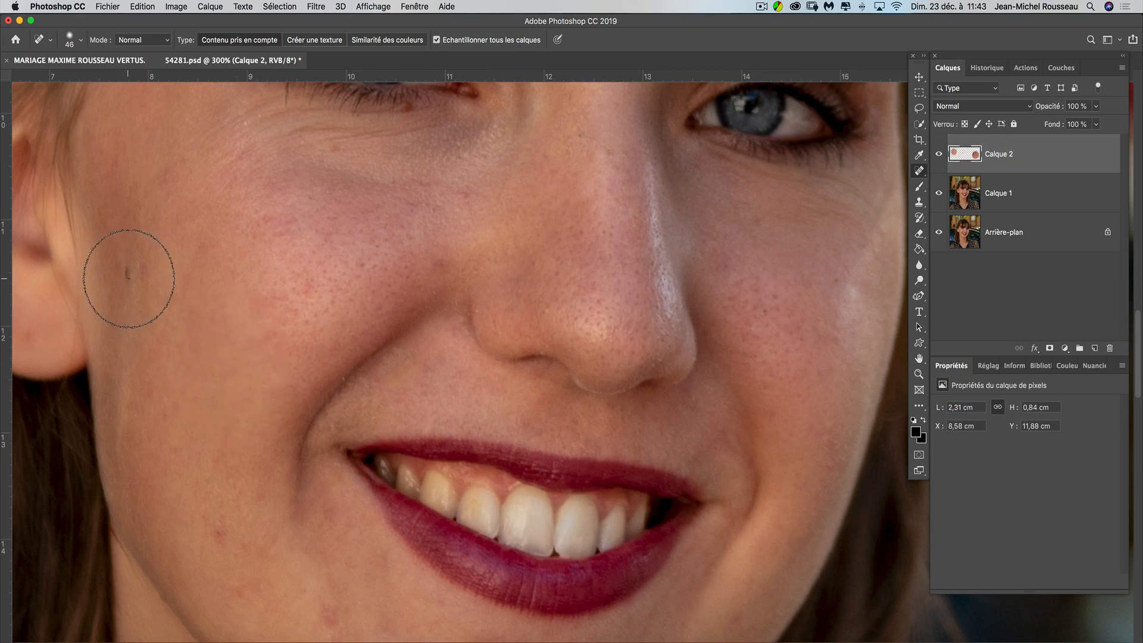
pyautogui.click(131, 279)
pyautogui.moveTo(132, 316); pyautogui.dragTo(130, 427)
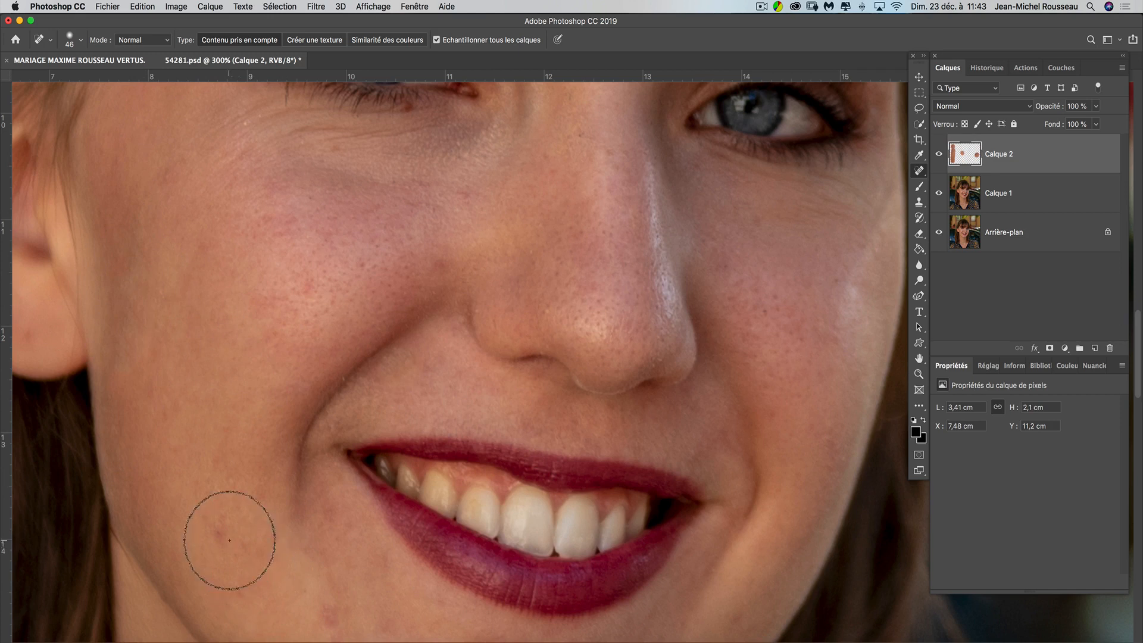
pyautogui.click(216, 535)
# Heal the reddish marks and the small mole between the mouth corner and the jawline
pyautogui.scroll(-5, 345, 548)
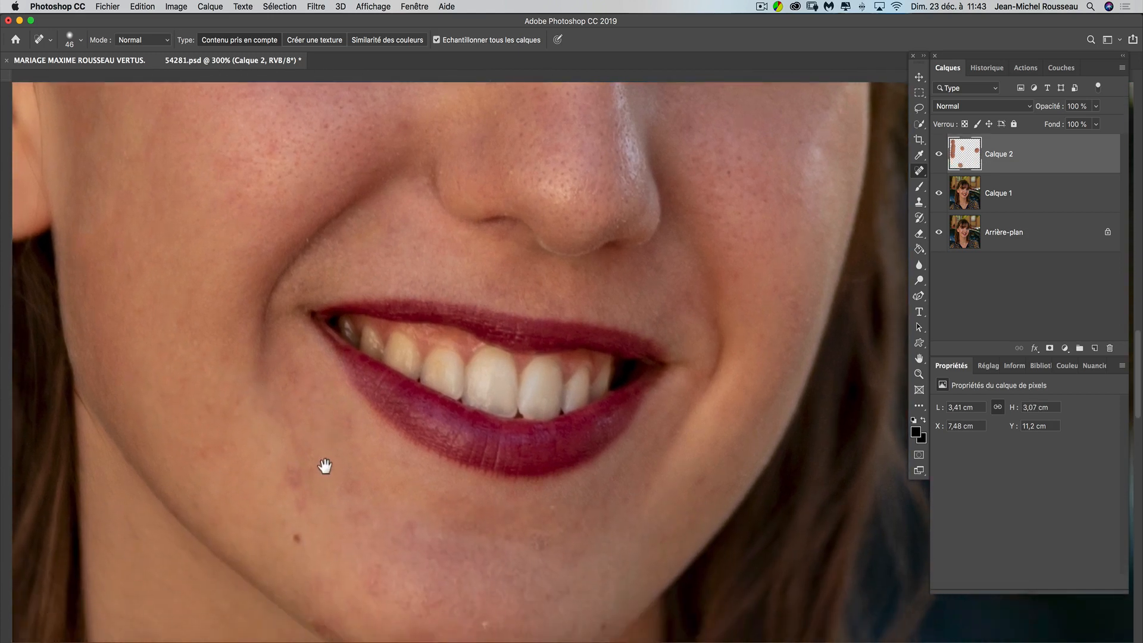
pyautogui.moveTo(287, 461); pyautogui.dragTo(302, 517)
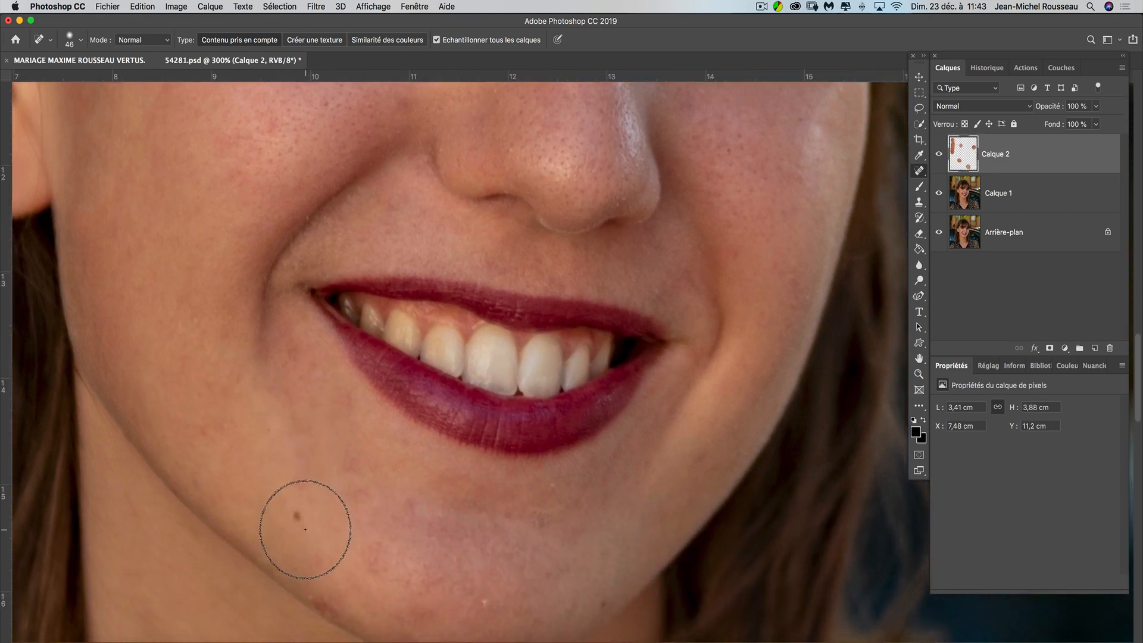
pyautogui.scroll(-4, 365, 528)
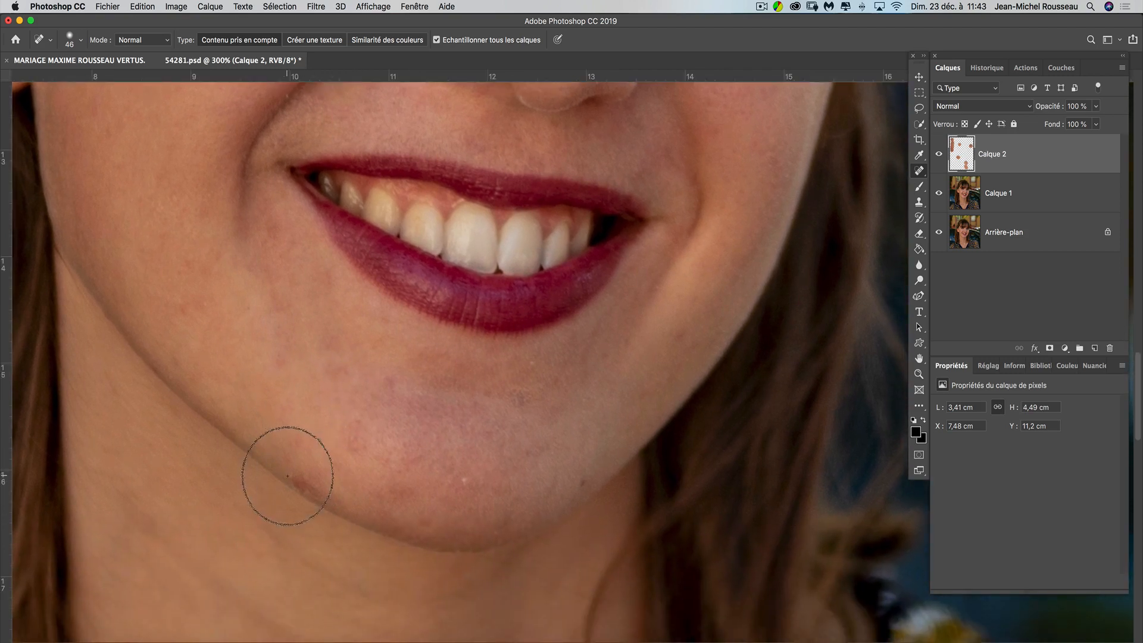
# Undo the first jawline heal, reduce the brush size to 29 and heal the spots along the jawline and chin
pyautogui.click(298, 482)
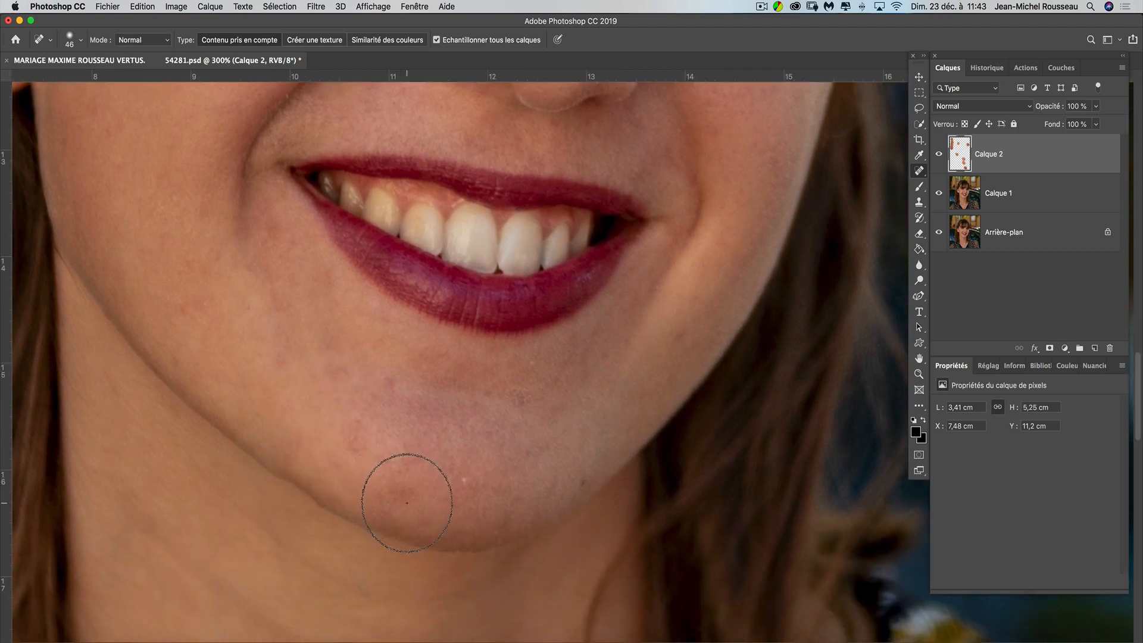
pyautogui.press('super+z')
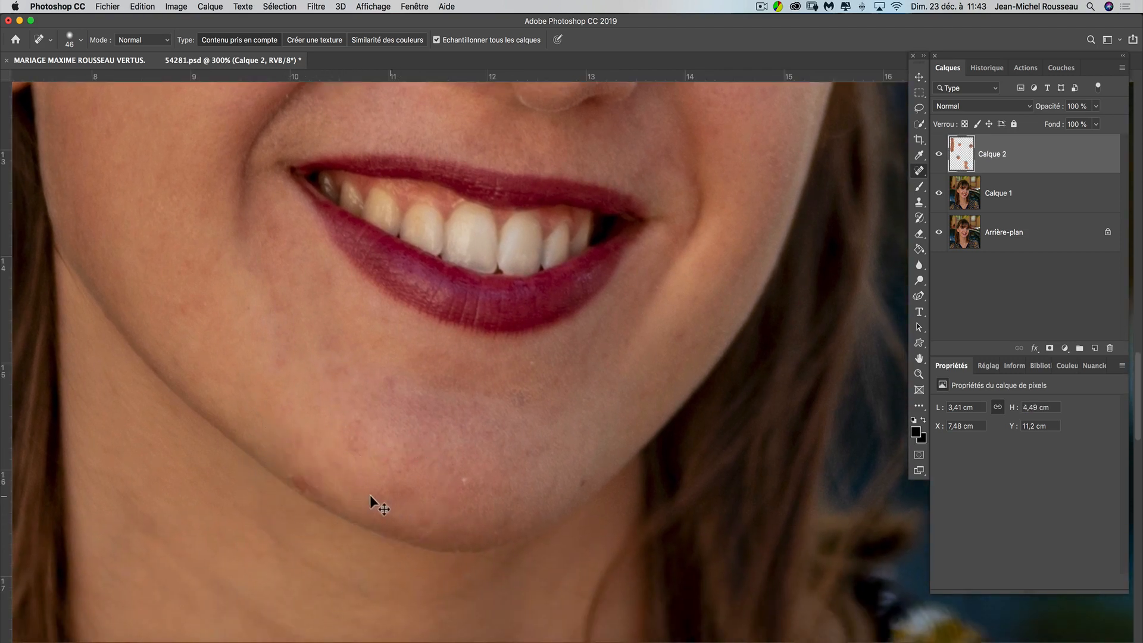
pyautogui.moveTo(341, 466)
pyautogui.mouseDown()
pyautogui.moveTo(301, 477)
pyautogui.moveTo(320, 489)
pyautogui.mouseUp()
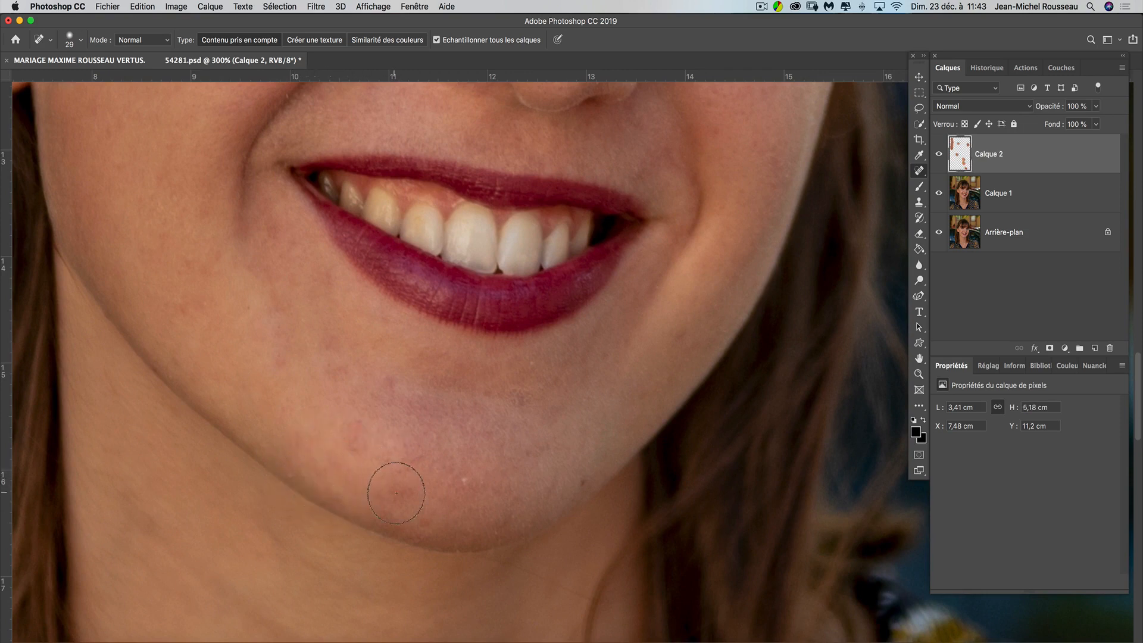
pyautogui.click(356, 448)
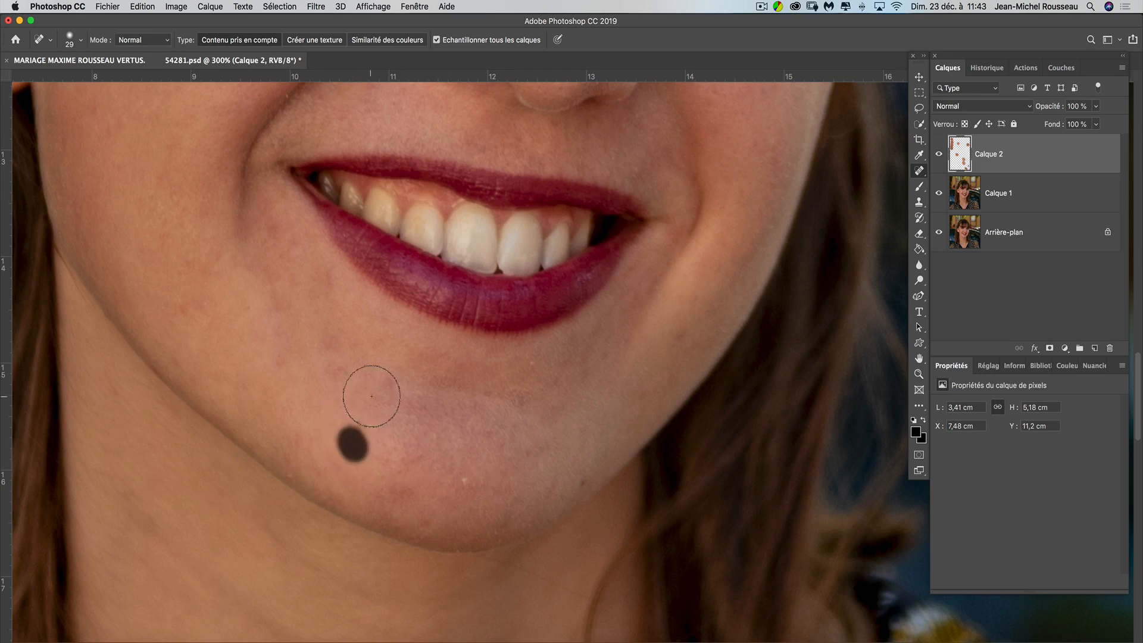
pyautogui.click(390, 381)
pyautogui.click(412, 488)
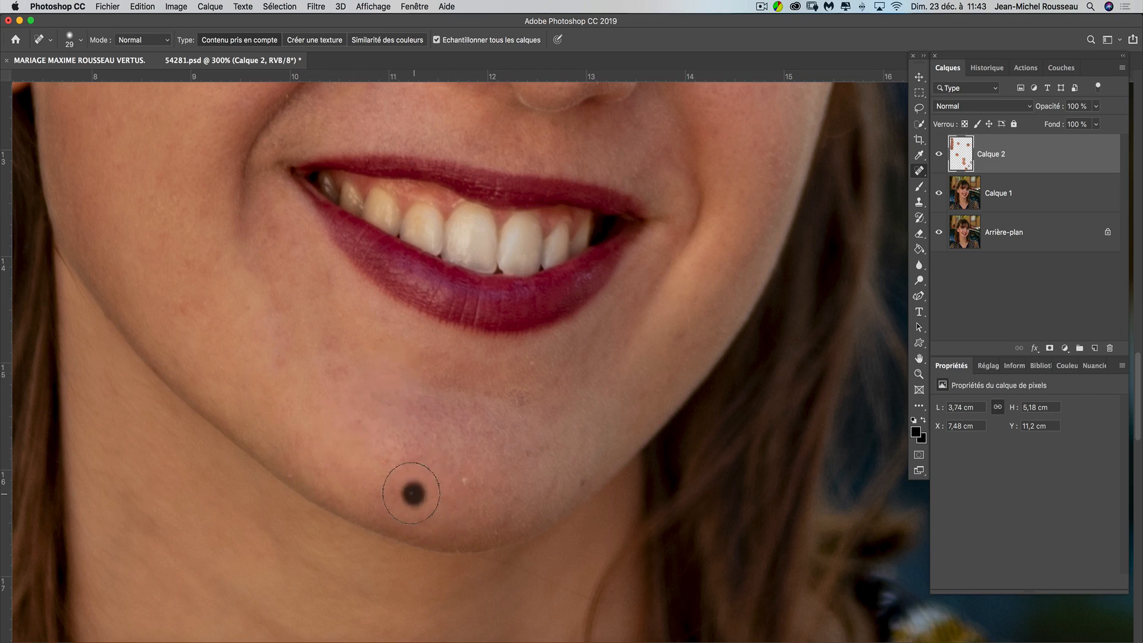
pyautogui.click(587, 480)
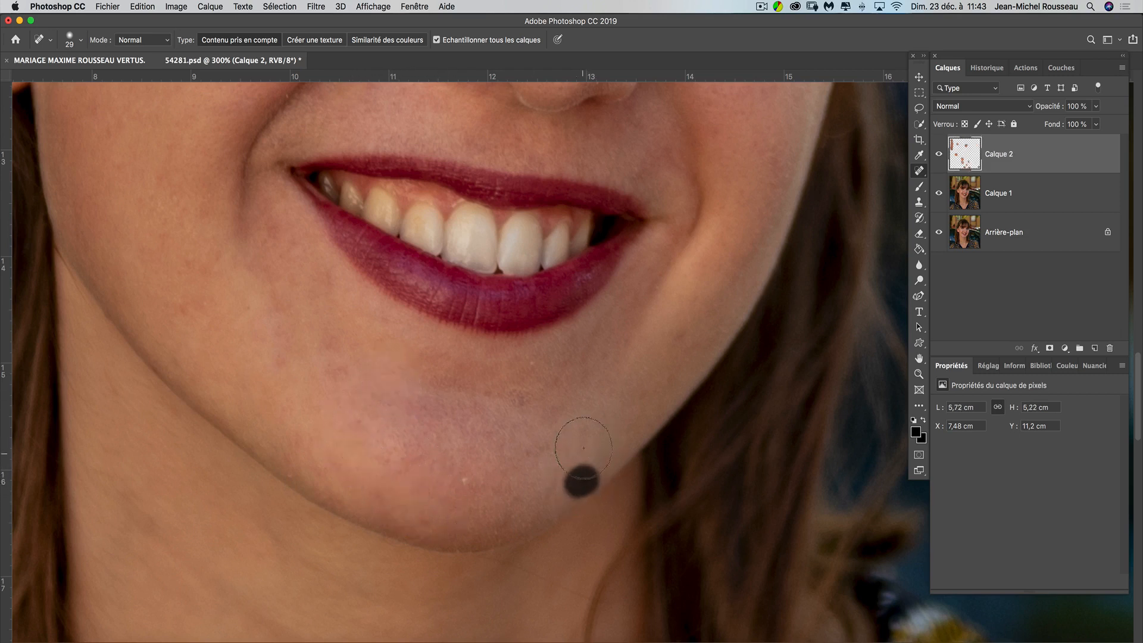
# Heal the spots on the cheek farther from the visible ear and at the top of the nose bridge
pyautogui.click(677, 332)
pyautogui.moveTo(670, 382)
pyautogui.mouseDown()
pyautogui.moveTo(667, 373)
pyautogui.moveTo(643, 387)
pyautogui.mouseUp()
pyautogui.scroll(10, 695, 310)
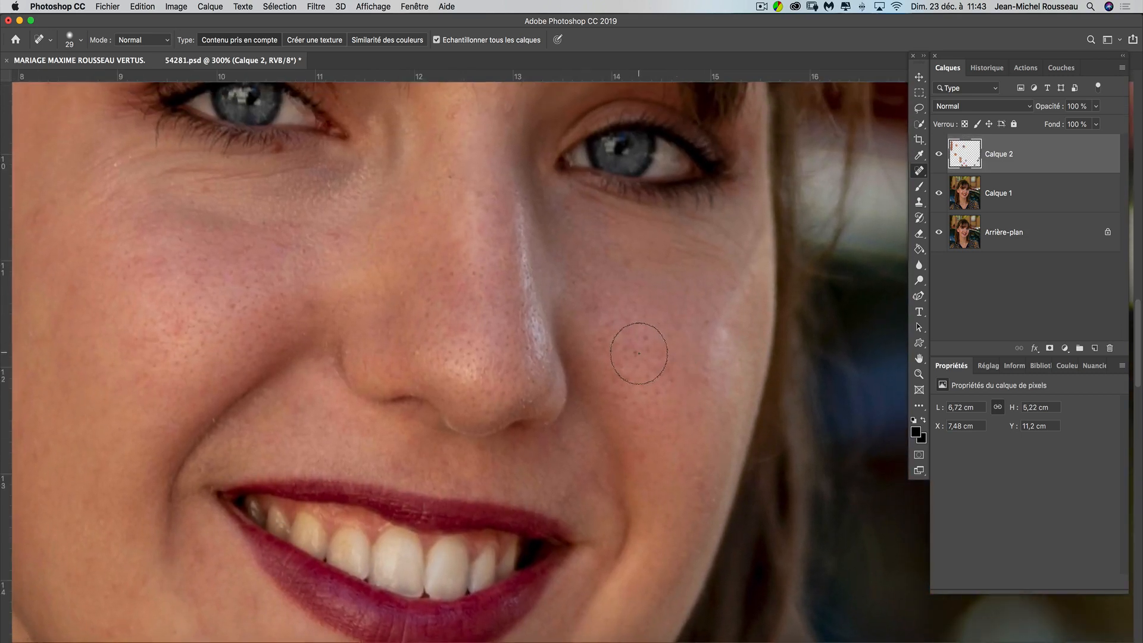
pyautogui.click(639, 353)
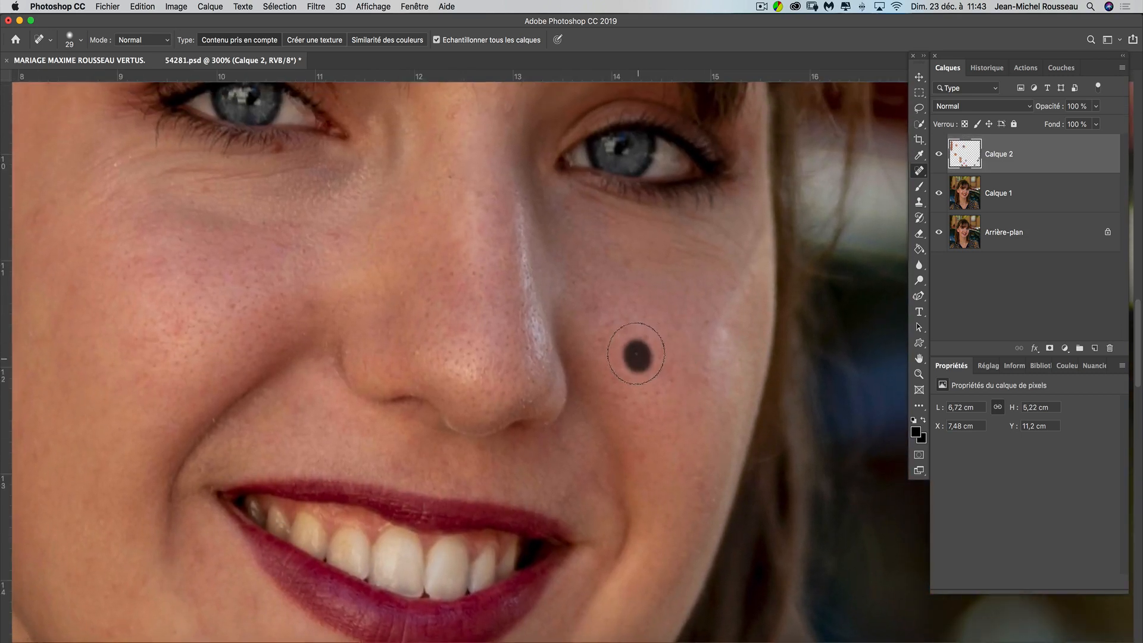
pyautogui.scroll(5, 635, 304)
pyautogui.scroll(2, 640, 344)
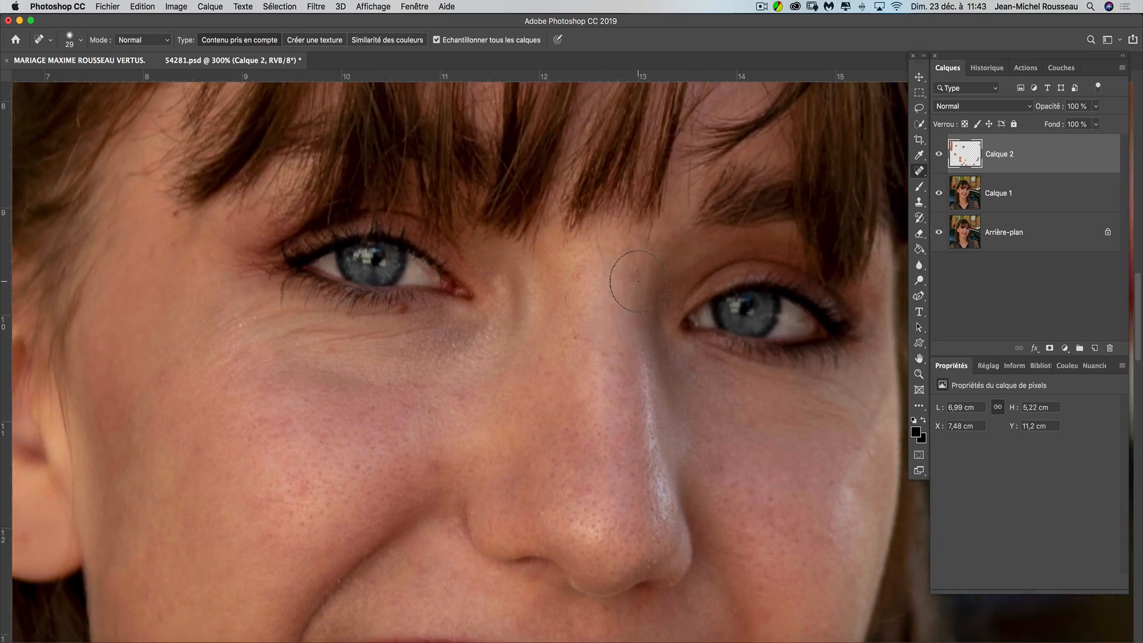
pyautogui.click(630, 265)
# Heal the small spots on the temple, under the eye and on the cheekbone near the visible ear
pyautogui.hscroll(-3, 301, 416)
pyautogui.hscroll(-3, 328, 453)
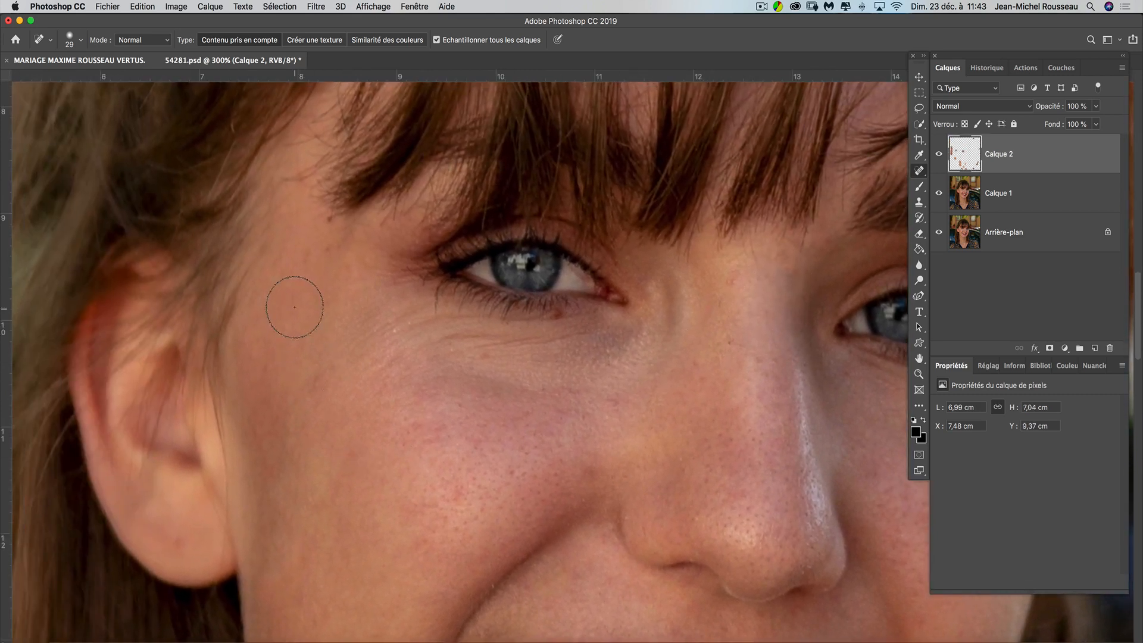
pyautogui.click(301, 257)
pyautogui.click(327, 249)
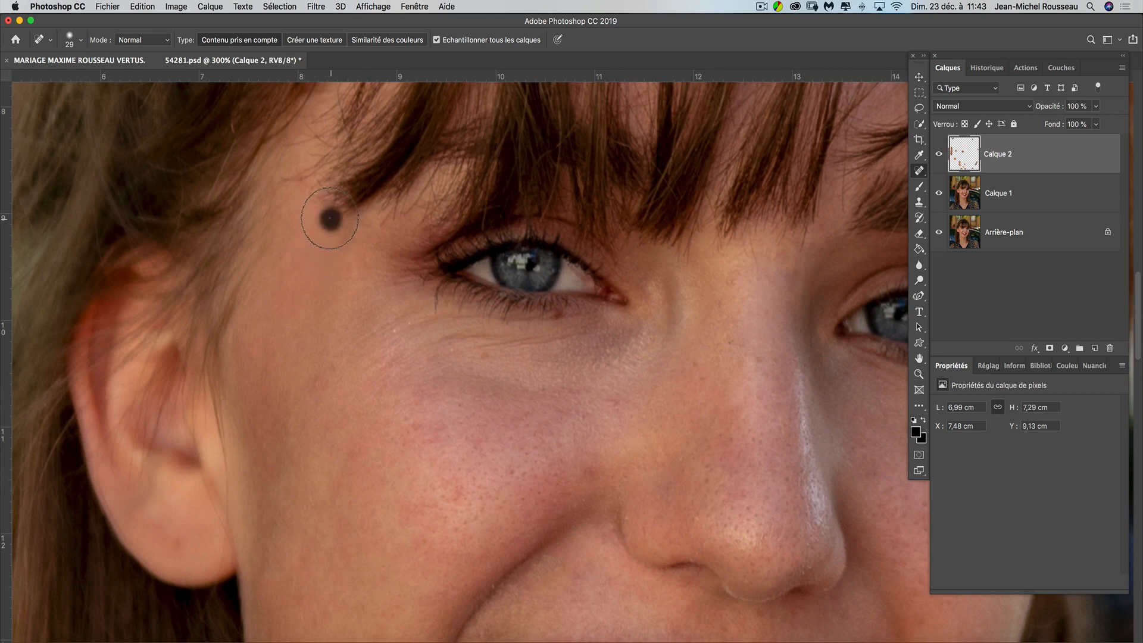
pyautogui.hscroll(2, 410, 419)
pyautogui.scroll(-1, 411, 418)
pyautogui.click(454, 339)
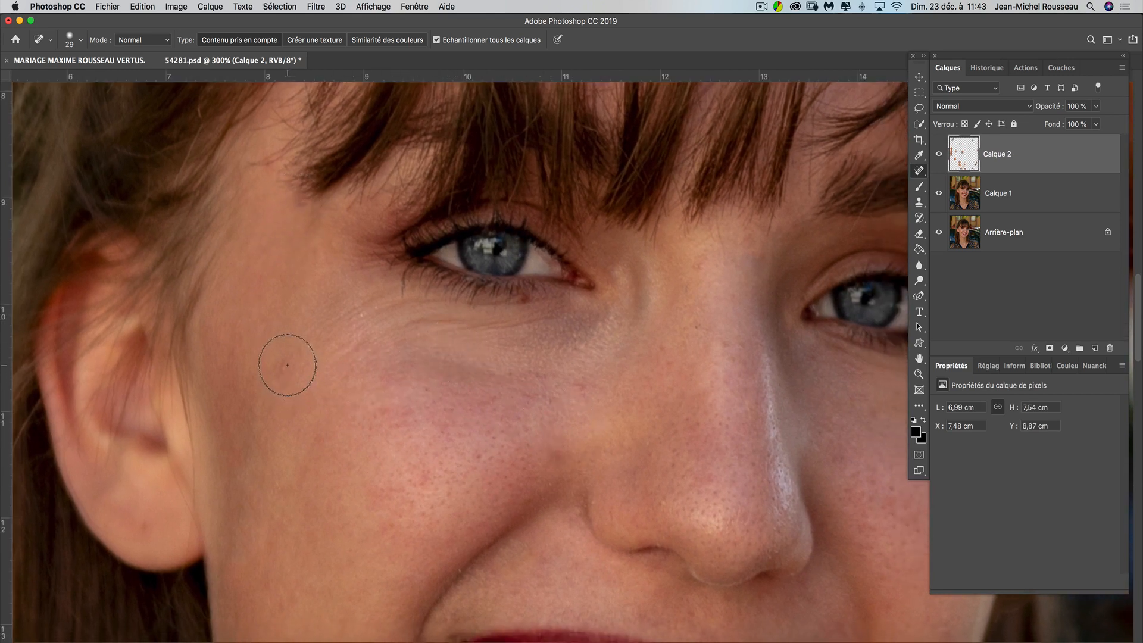
pyautogui.click(282, 364)
# Heal the remaining marks on the cheek beside the nose and below the inner corner of the eye
pyautogui.scroll(-2, 490, 387)
pyautogui.hscroll(1, 491, 388)
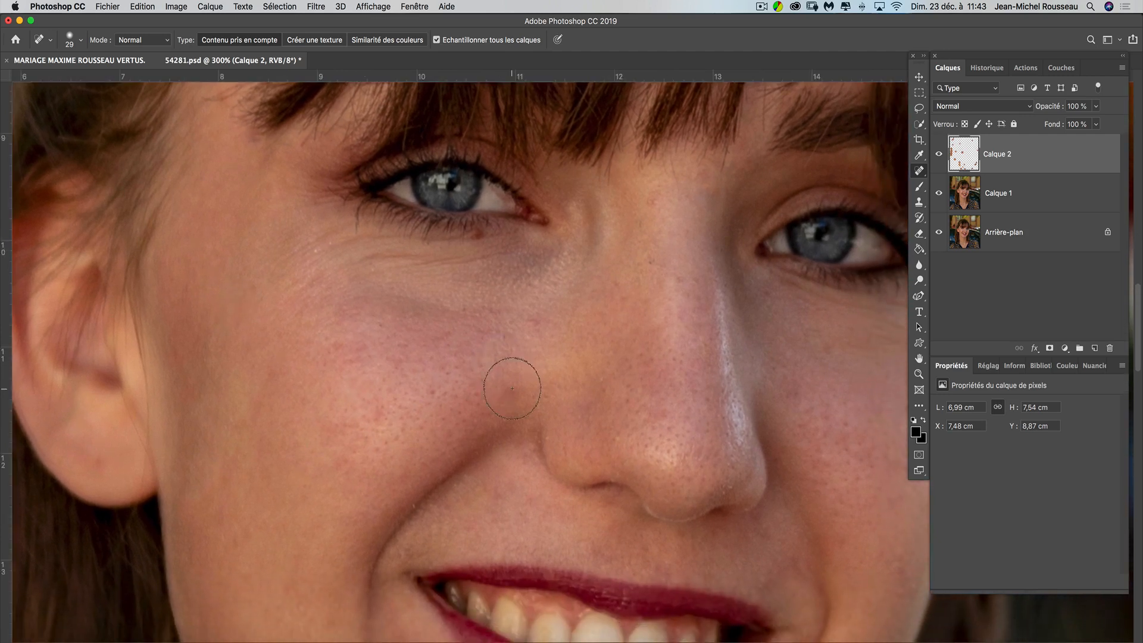
pyautogui.click(510, 390)
pyautogui.click(529, 322)
# Compare the whole face with and without the Calque 2 corrections at 100% zoom
pyautogui.press('super+minus')
pyautogui.press('super+minus')
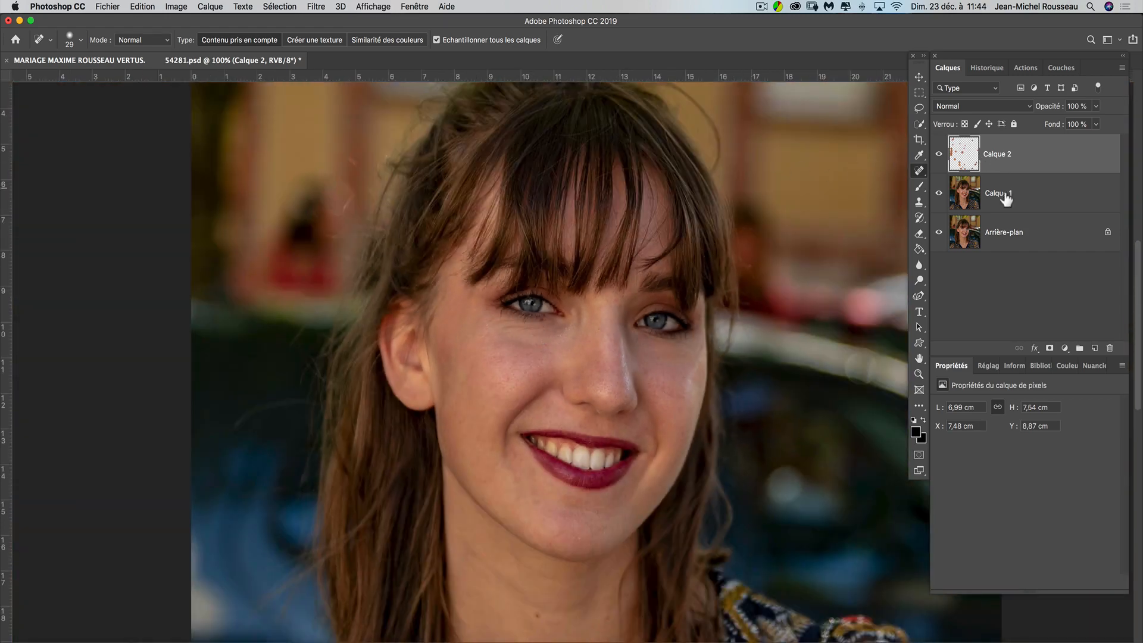
pyautogui.click(941, 156)
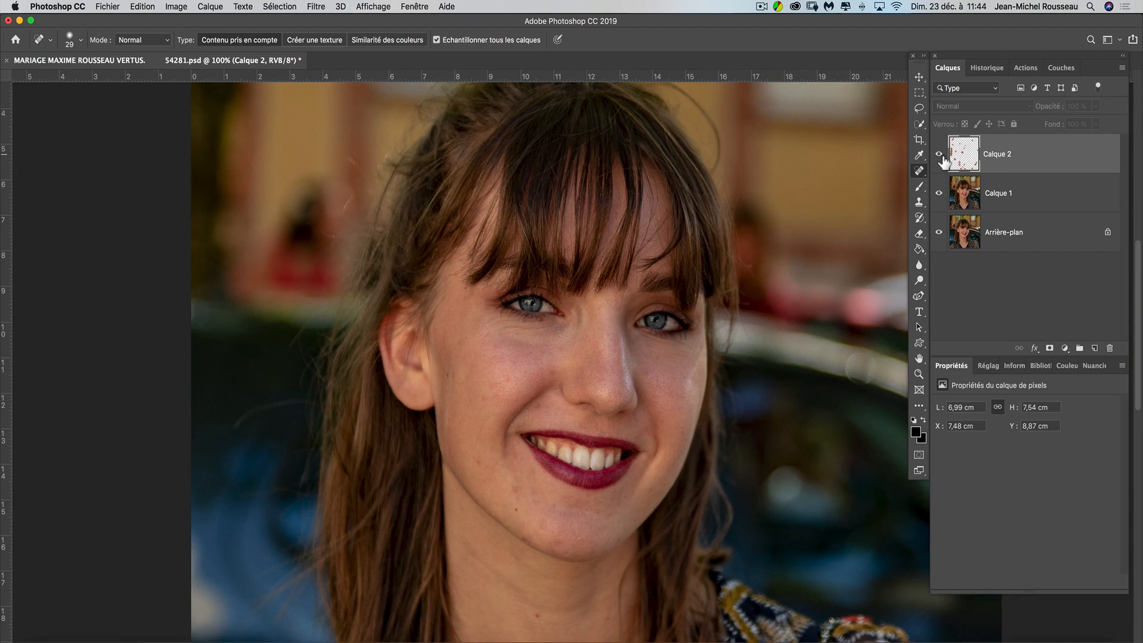
pyautogui.click(940, 155)
pyautogui.click(941, 155)
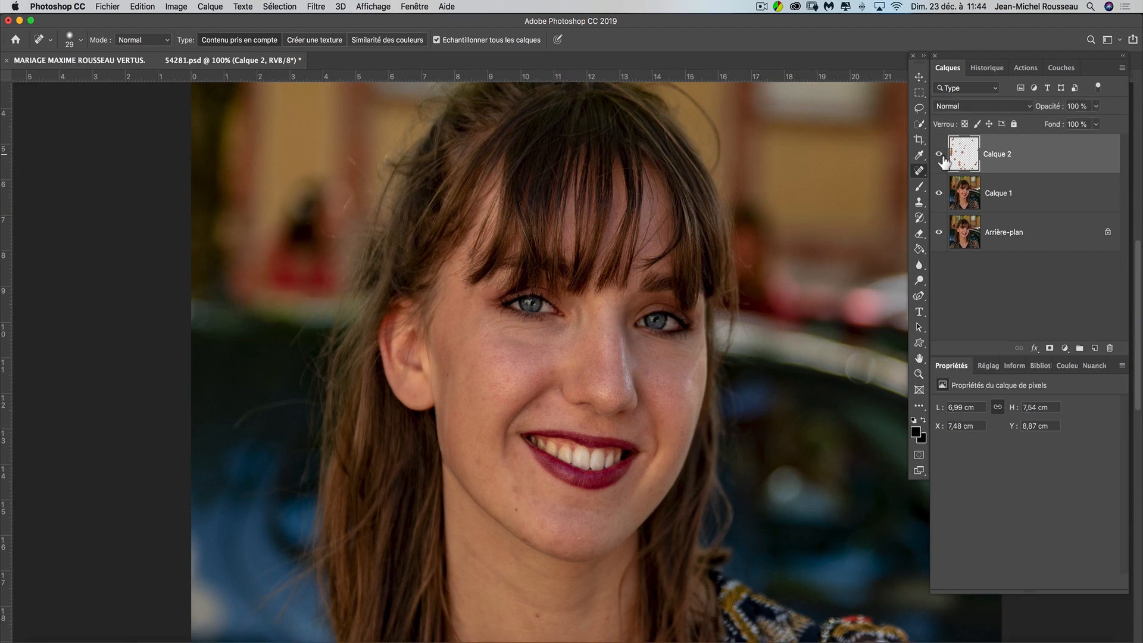
pyautogui.click(940, 155)
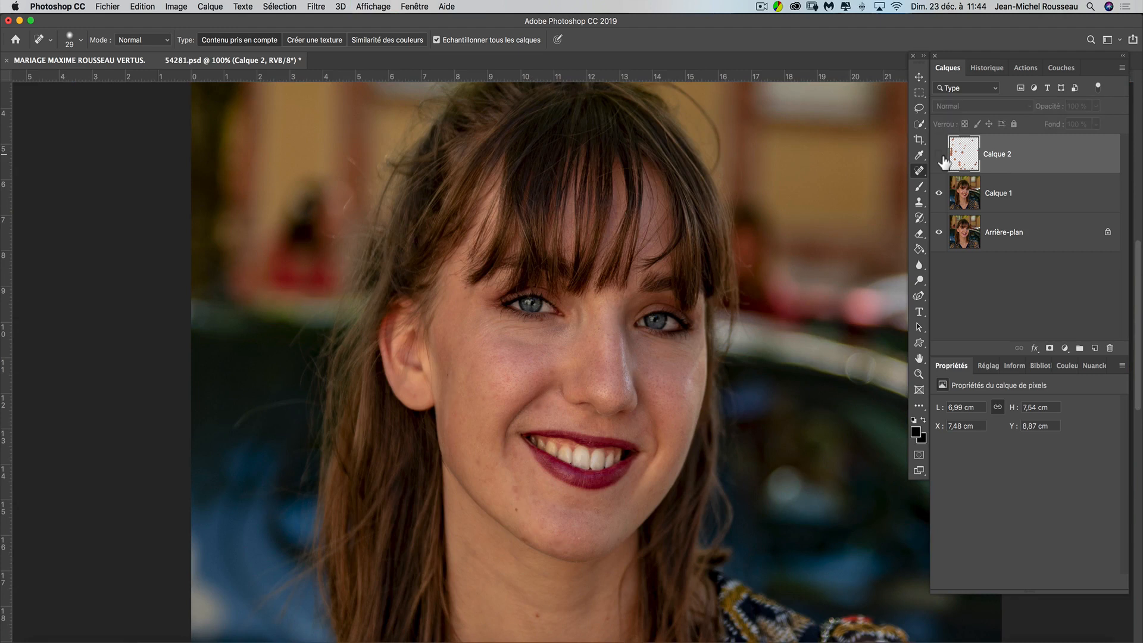
pyautogui.click(941, 155)
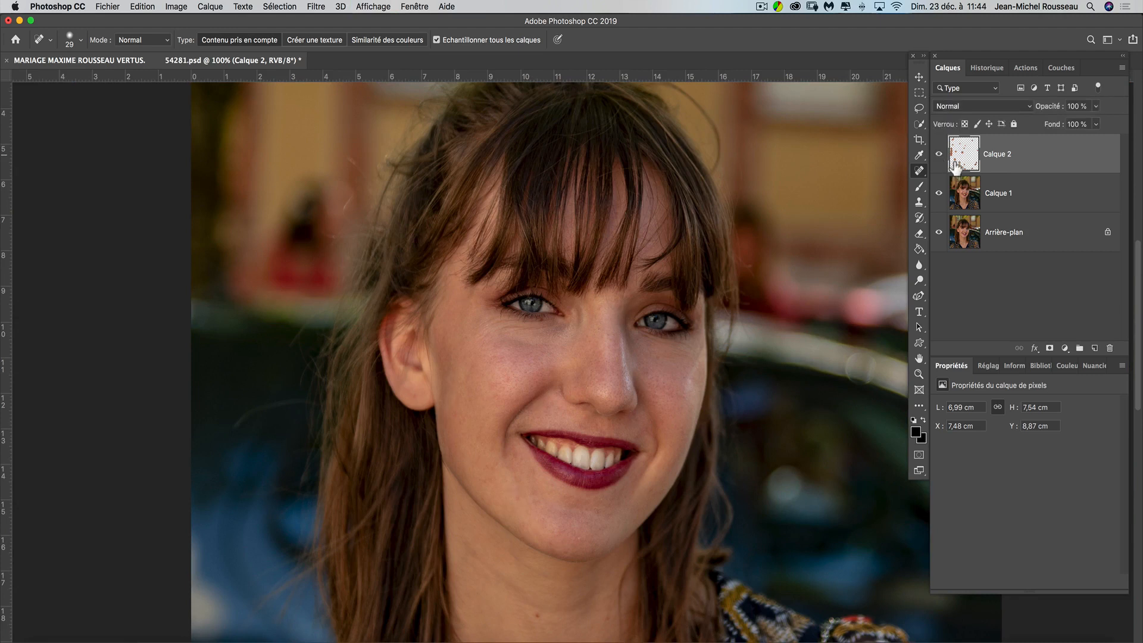
# Merge Calque 1 and Calque 2 into a single layer
pyautogui.keyDown('shift'); pyautogui.click(1043, 202); pyautogui.keyUp('shift')
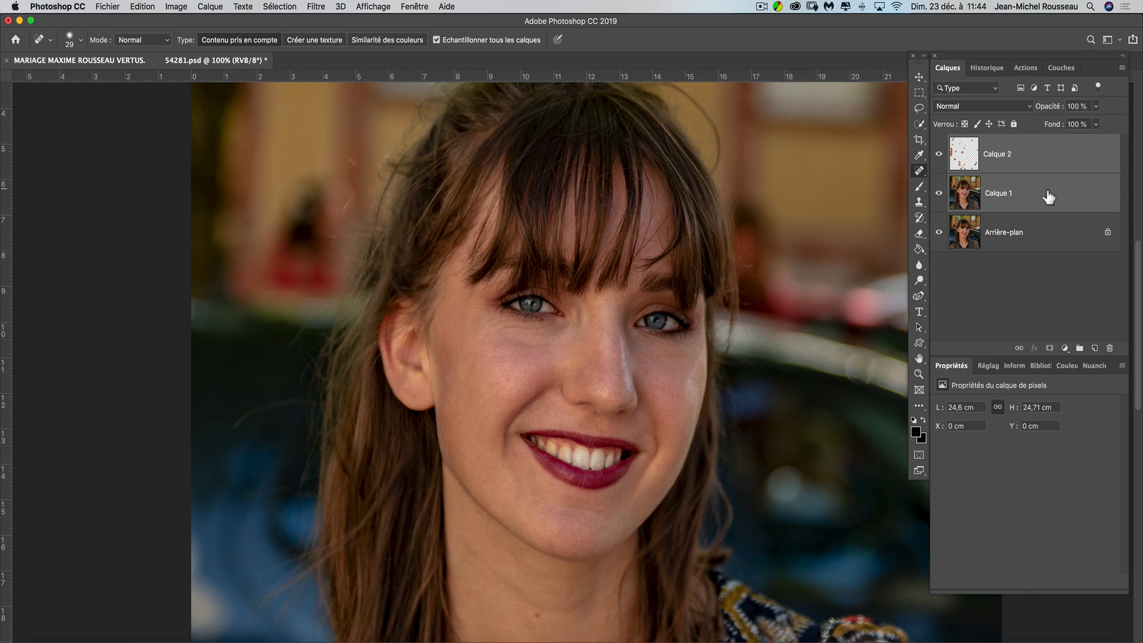
pyautogui.rightClick(1048, 192)
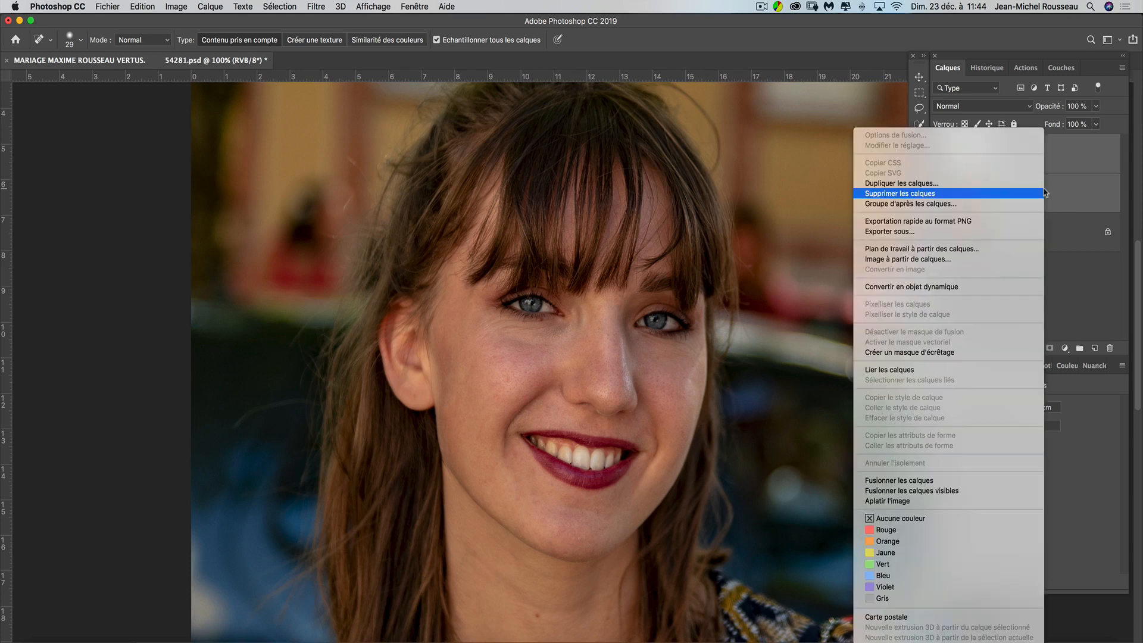
pyautogui.click(995, 483)
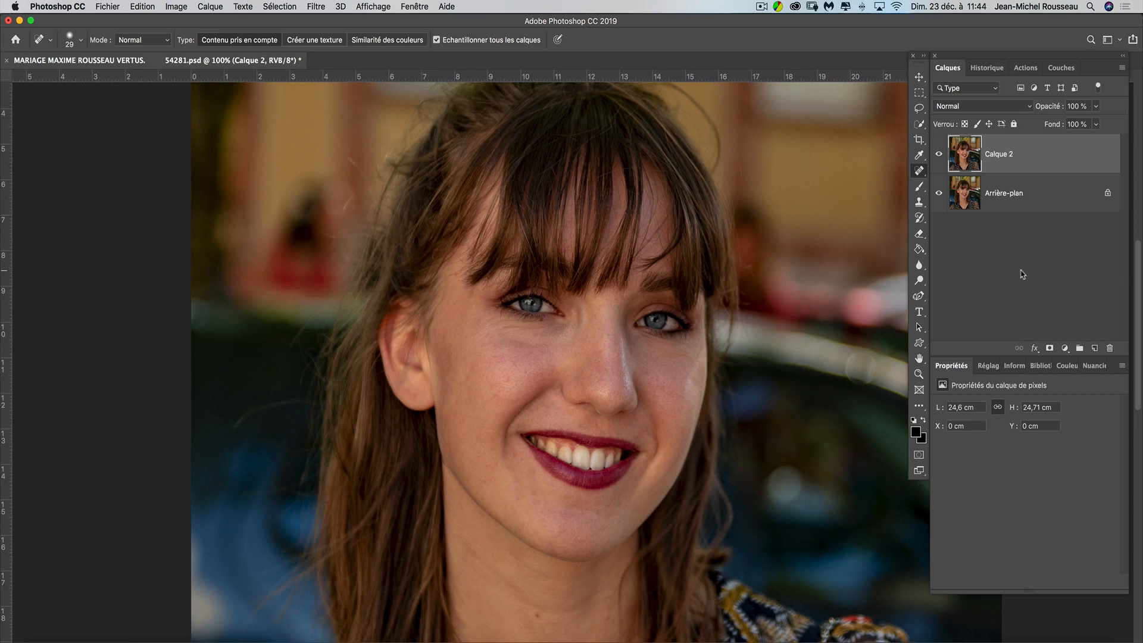
# Duplicate the merged Calque 2 layer twice and delete the surplus top copy
pyautogui.press('cmd+j')
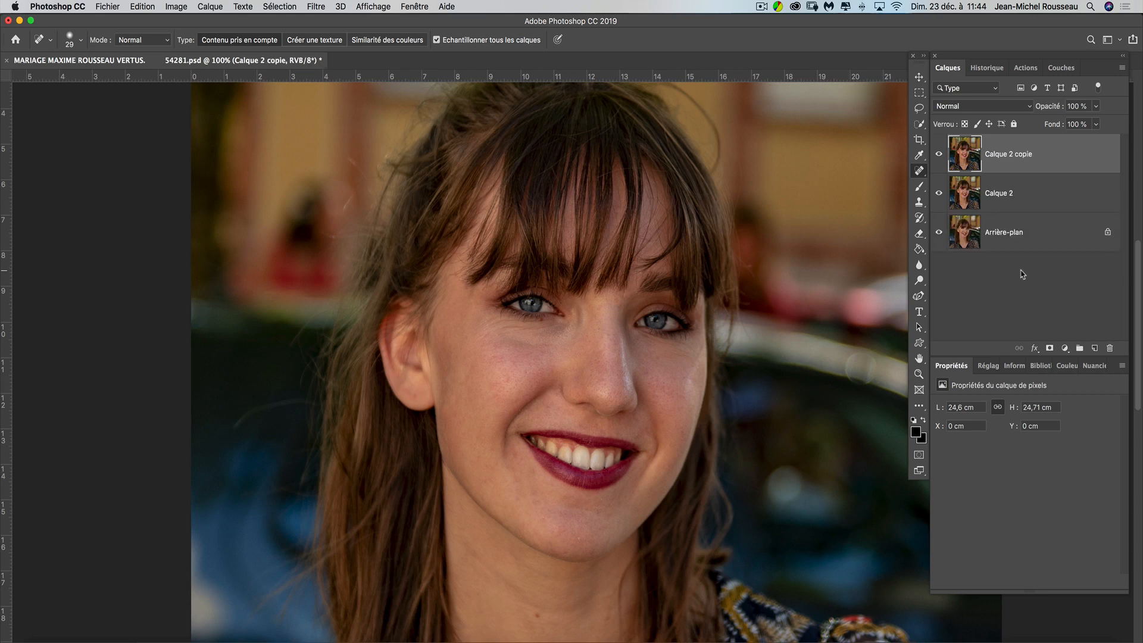
pyautogui.press('super+j')
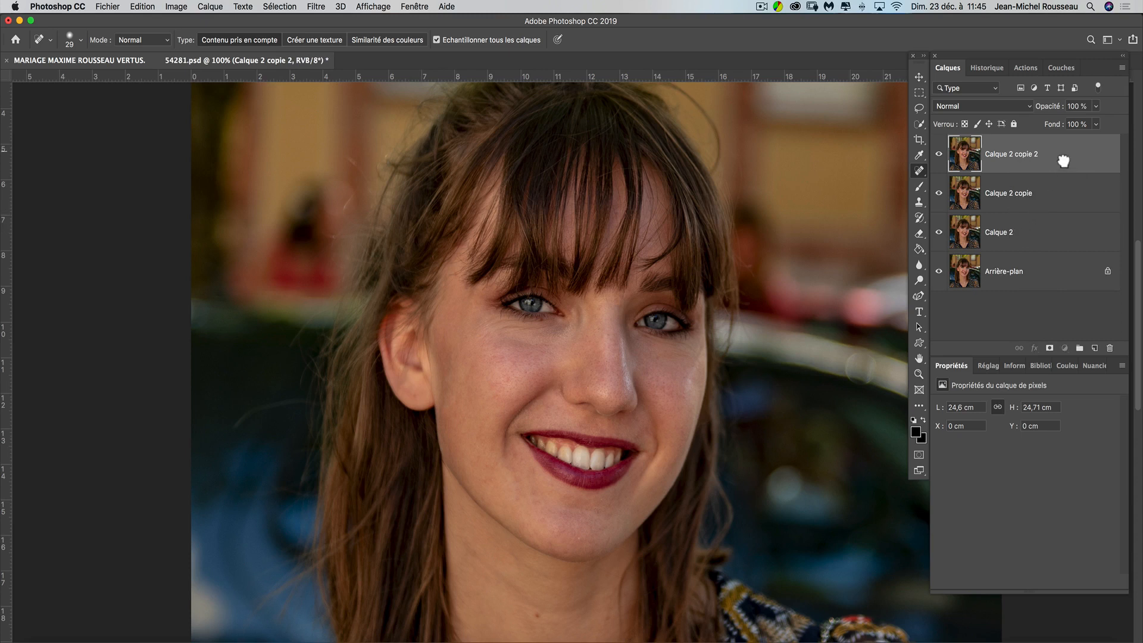
pyautogui.moveTo(1064, 159); pyautogui.dragTo(1109, 347)
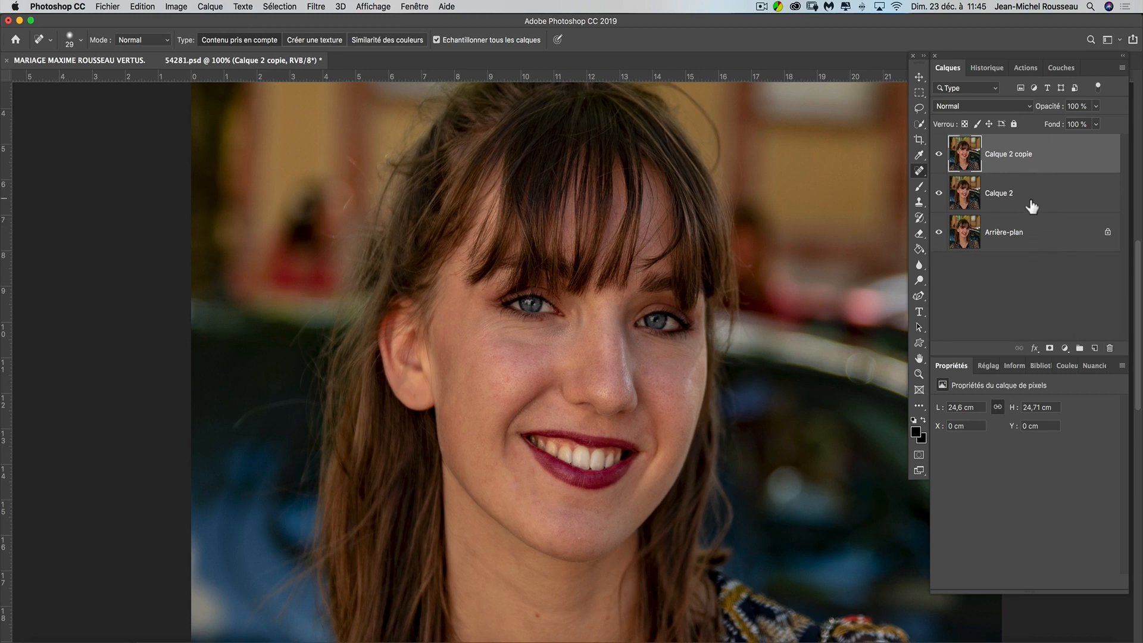
# Rename the Calque 2 layer as bf and the Calque 2 copie layer as hf
pyautogui.doubleClick(1006, 194)
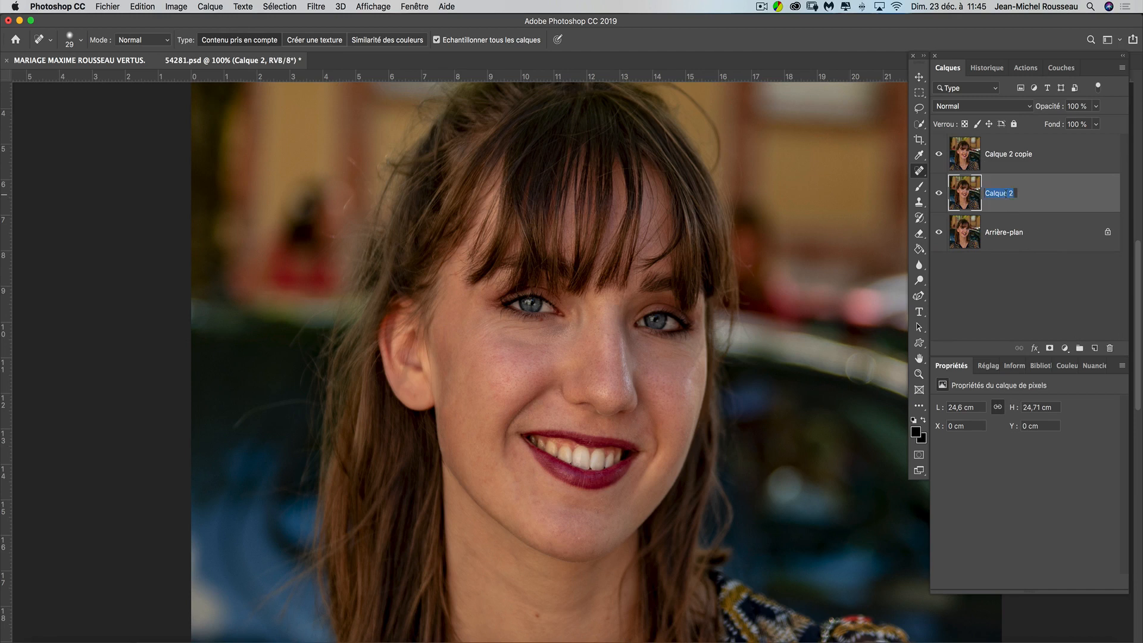
pyautogui.write('bf')
pyautogui.click(1019, 161)
pyautogui.doubleClick(1019, 156)
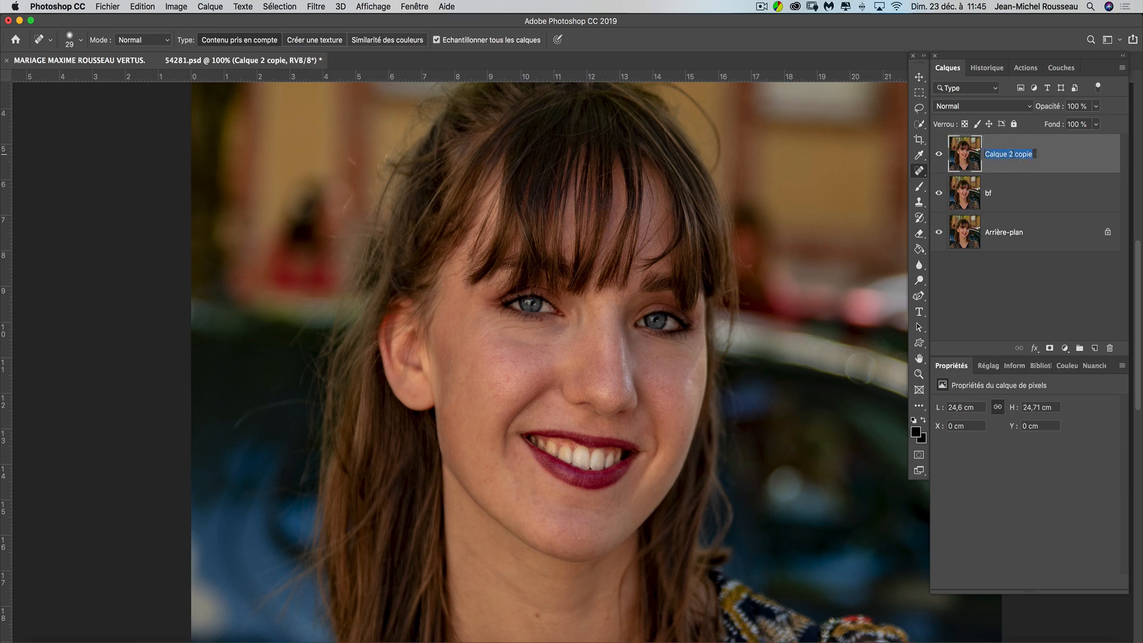
pyautogui.write('hf')
pyautogui.click(1030, 199)
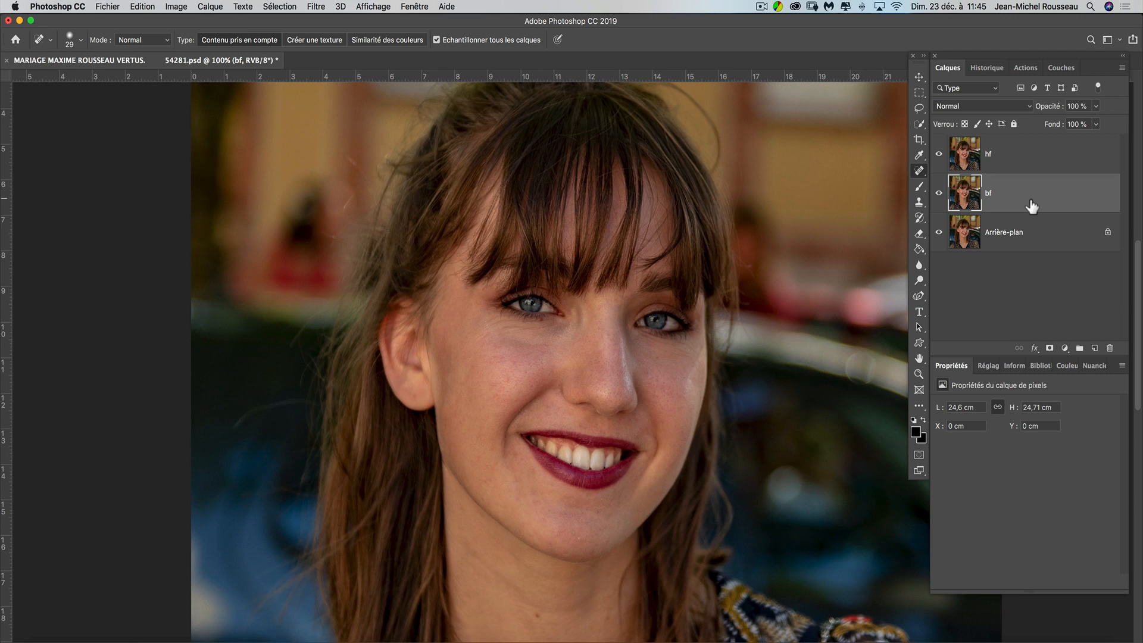
# Hide the hf layer and convert the bf layer for smart filters
pyautogui.click(1005, 160)
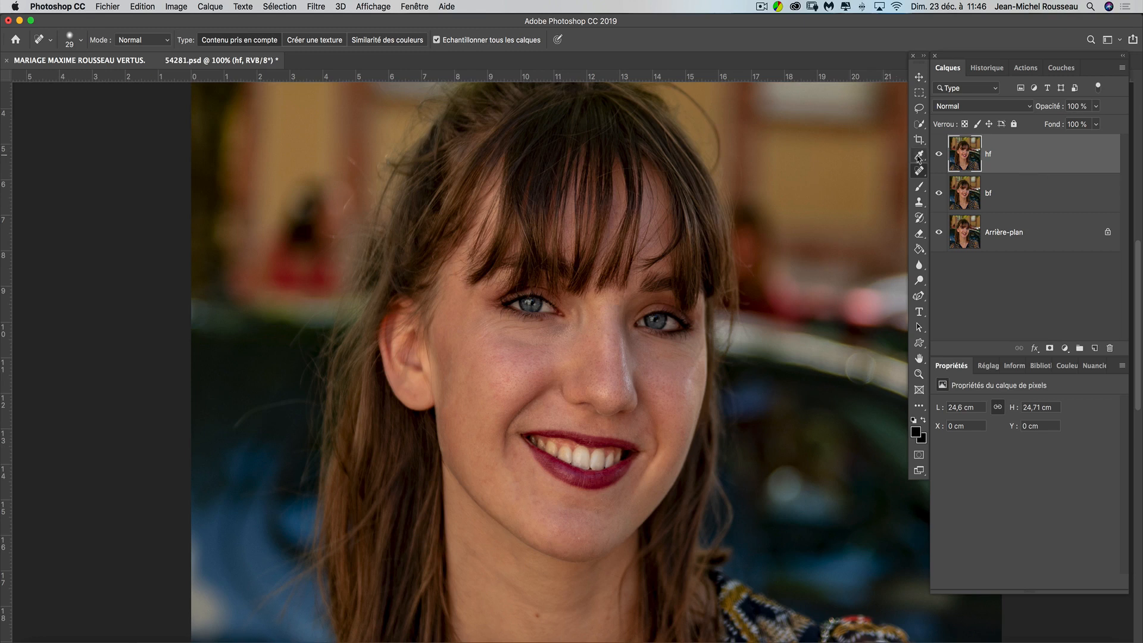
pyautogui.click(939, 155)
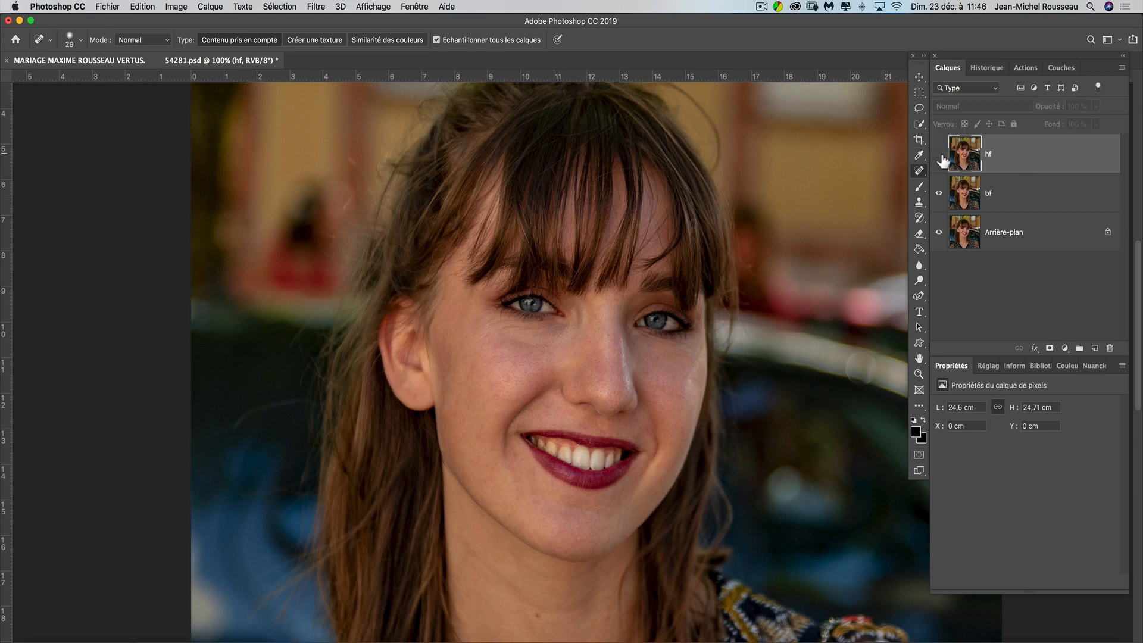
pyautogui.click(1046, 204)
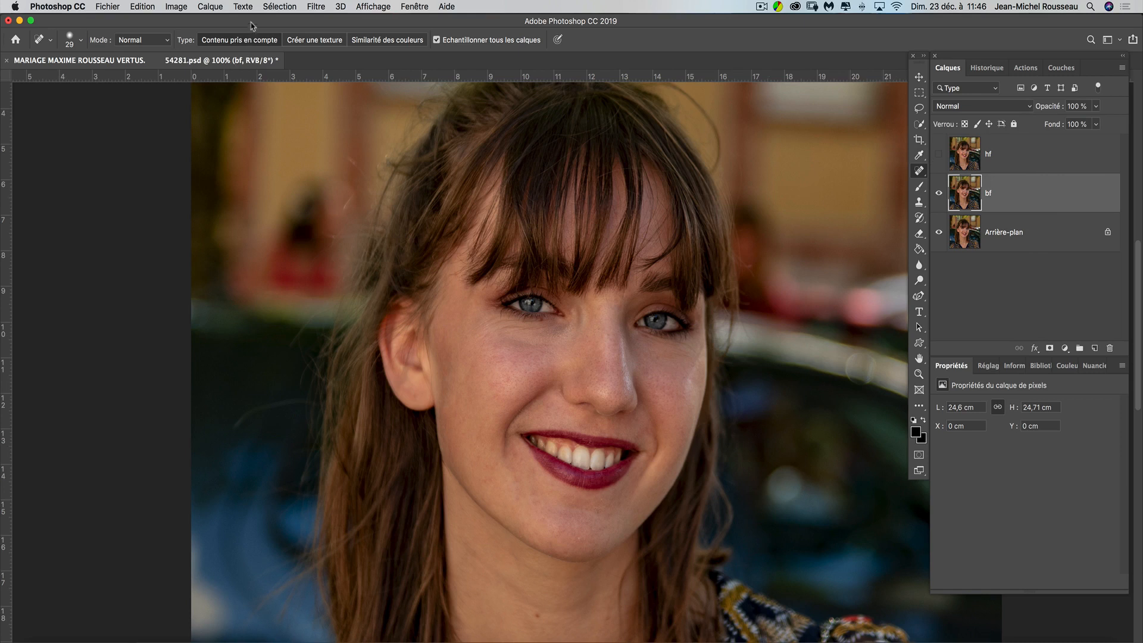
pyautogui.click(314, 7)
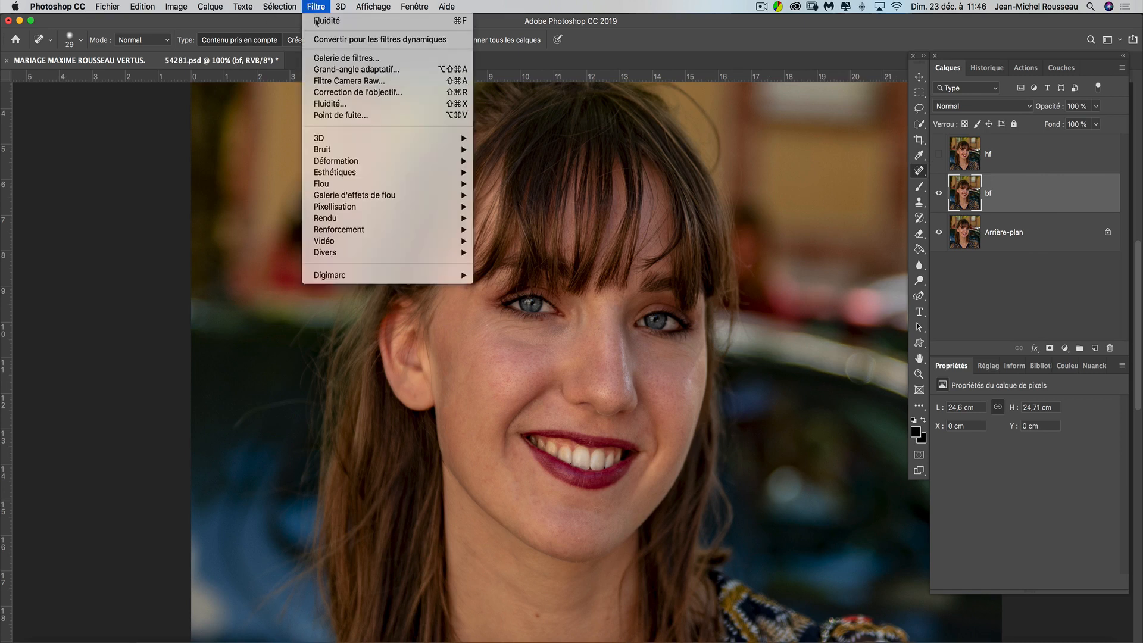
pyautogui.moveTo(352, 185)
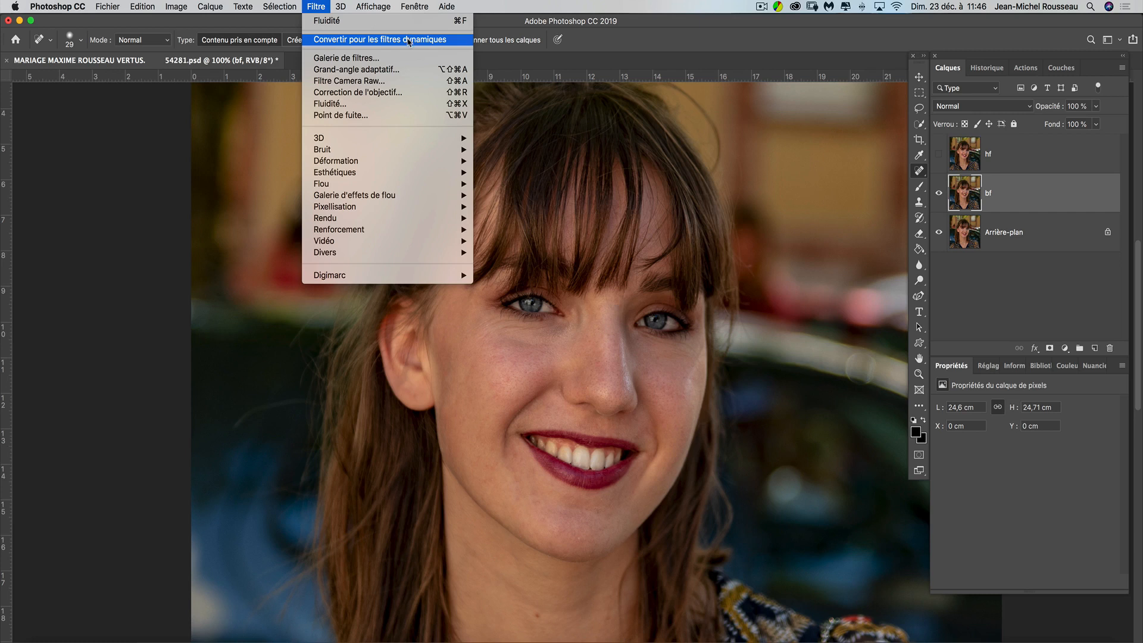
pyautogui.click(409, 41)
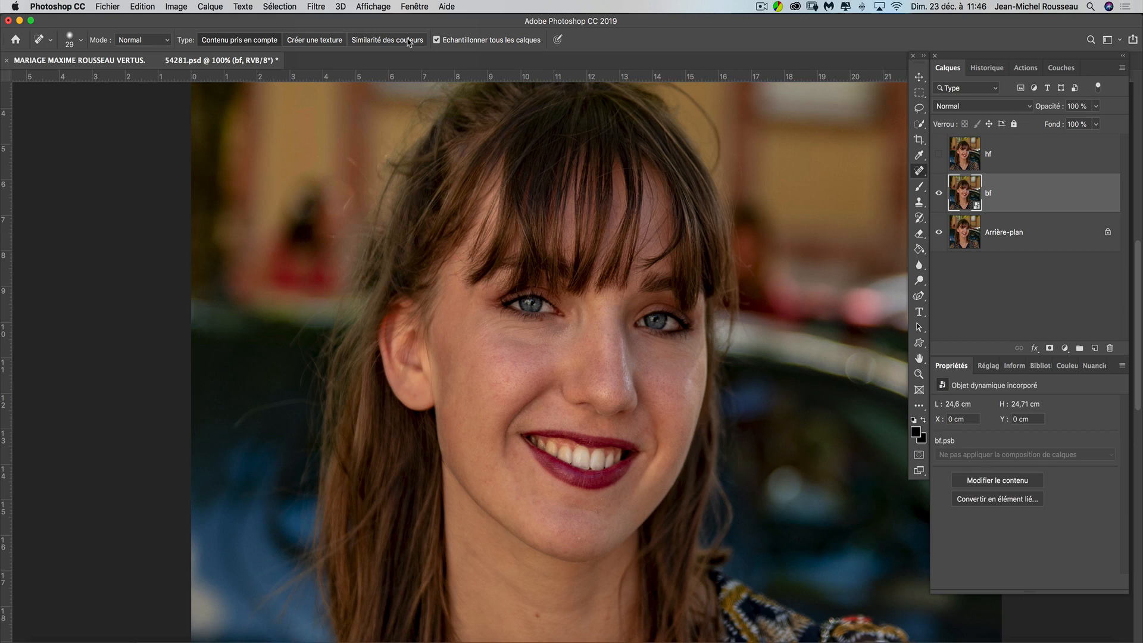
# Apply a Gaussian Blur smart filter with a 7.4-pixel radius to the bf layer and review its settings
pyautogui.click(325, 9)
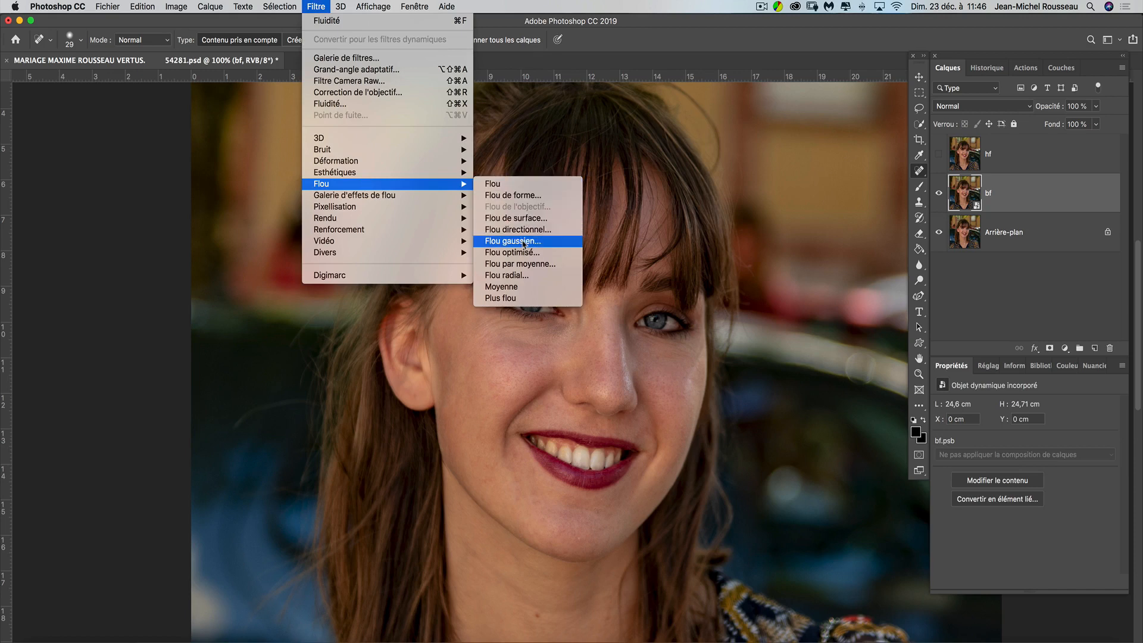
pyautogui.click(524, 243)
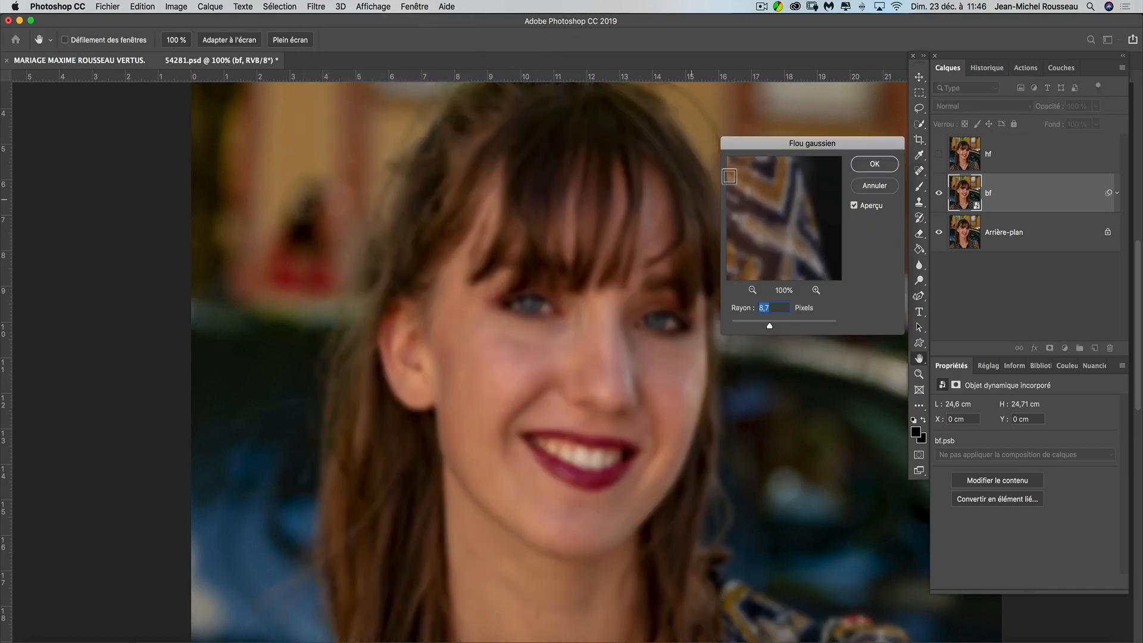
pyautogui.moveTo(793, 147); pyautogui.dragTo(796, 107)
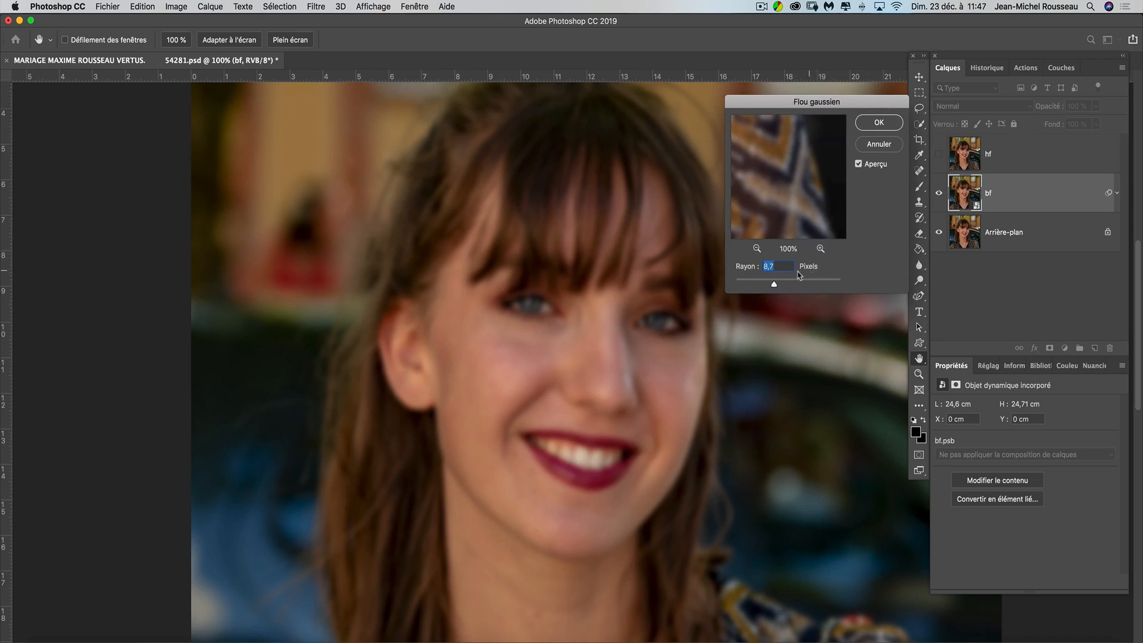
pyautogui.moveTo(767, 283)
pyautogui.mouseDown()
pyautogui.moveTo(758, 285)
pyautogui.moveTo(768, 287)
pyautogui.mouseUp()
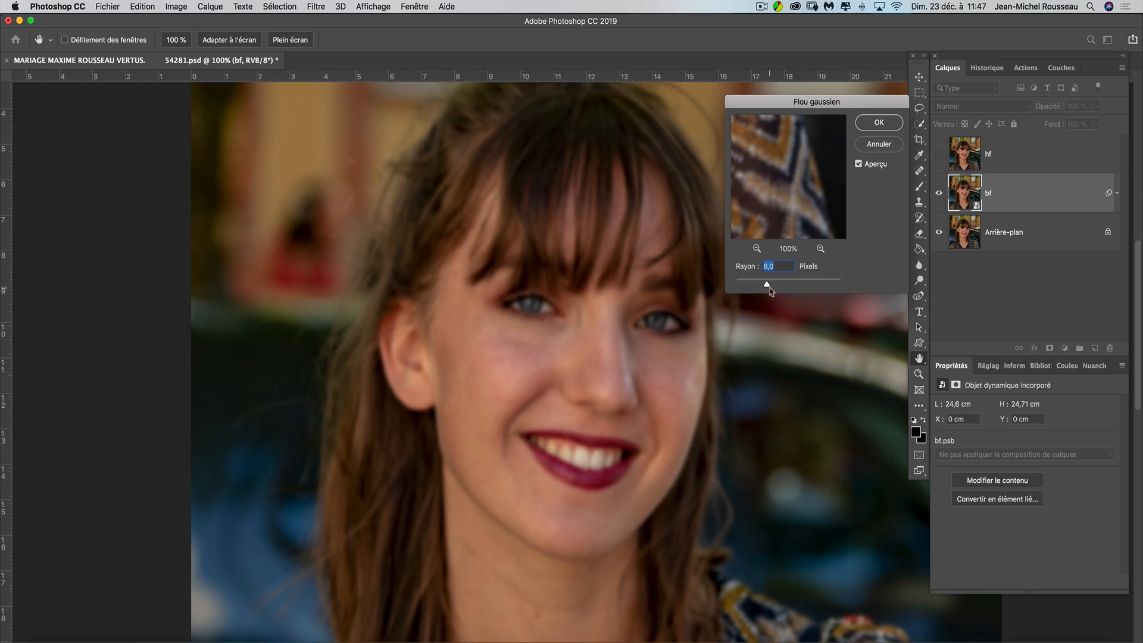
pyautogui.moveTo(767, 282); pyautogui.dragTo(771, 286)
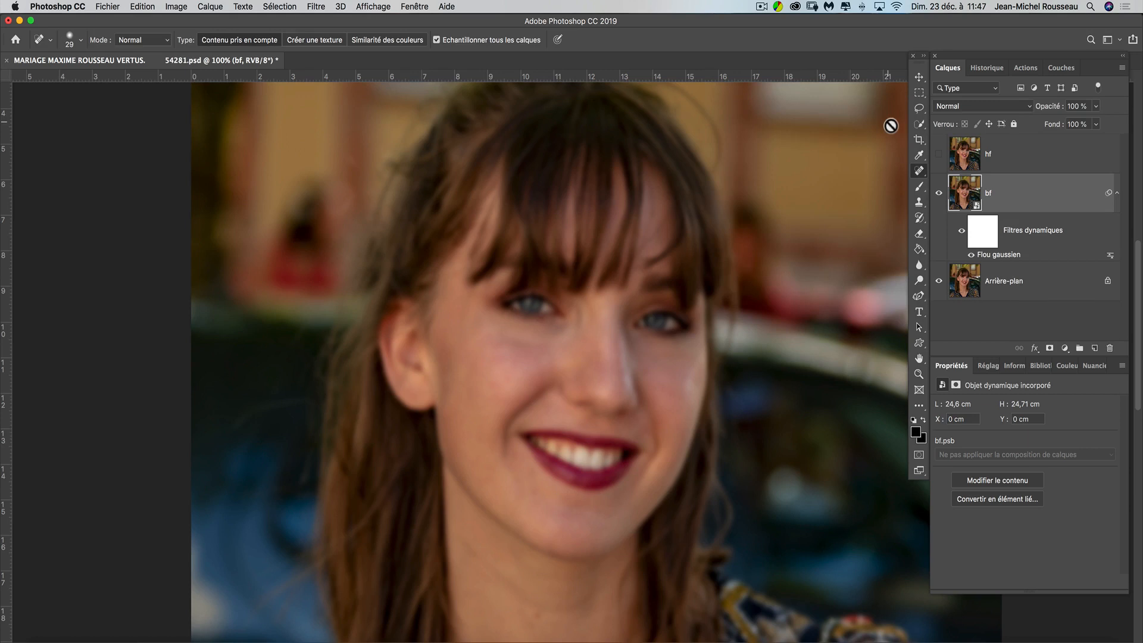
pyautogui.doubleClick(1004, 256)
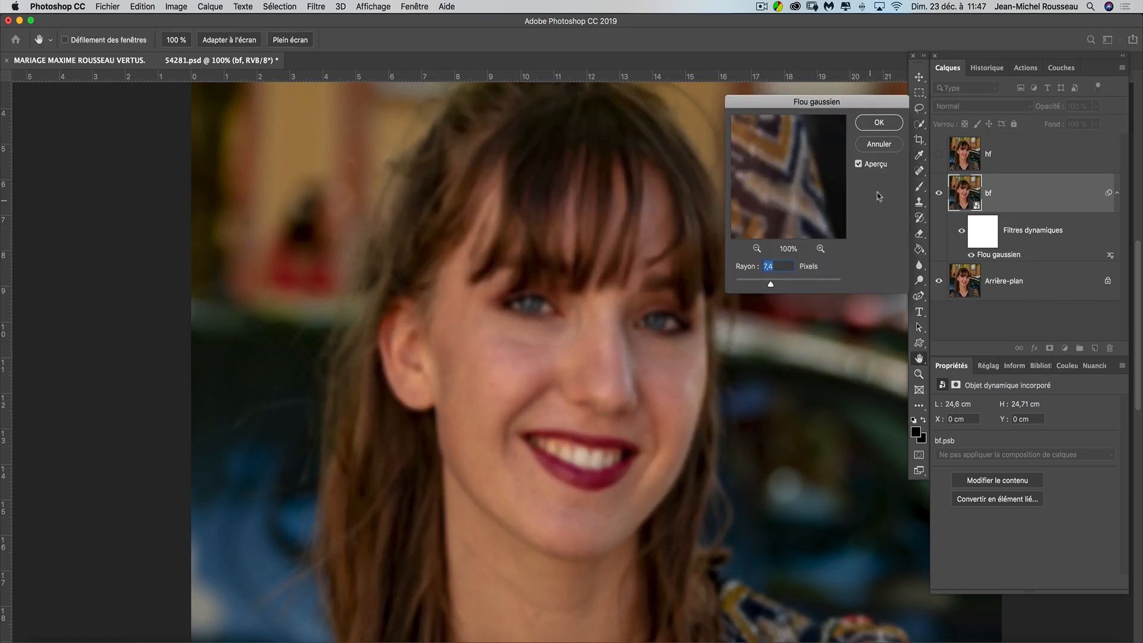
pyautogui.click(886, 146)
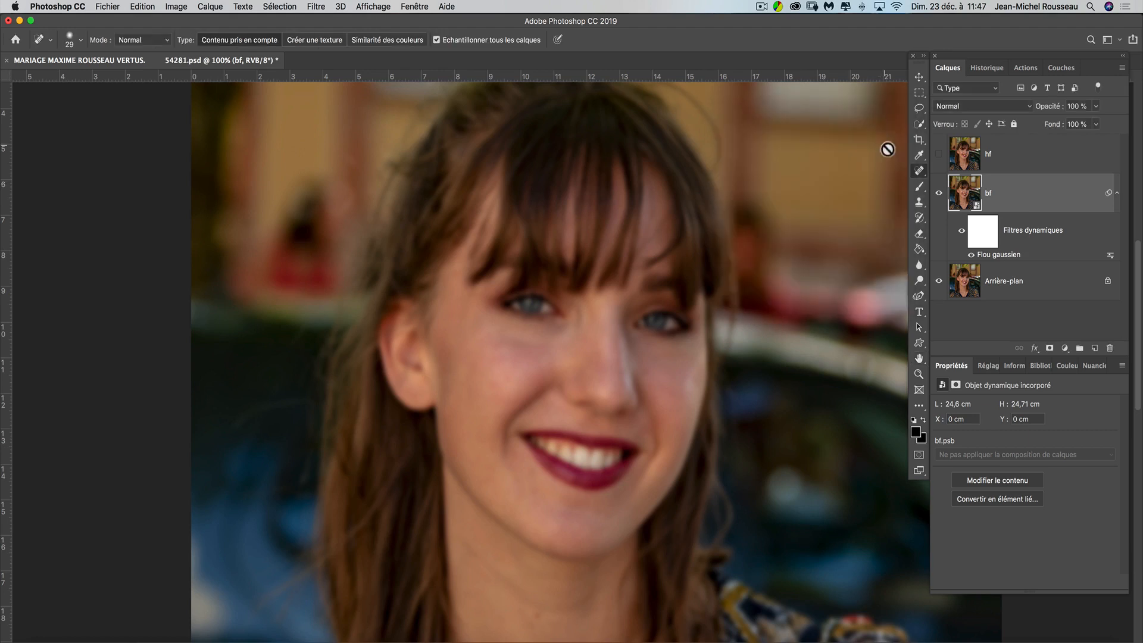
# Show the hf layer and choose bf as its Apply Image source layer, previewing the Inverser option on and off
pyautogui.click(1020, 162)
pyautogui.click(939, 155)
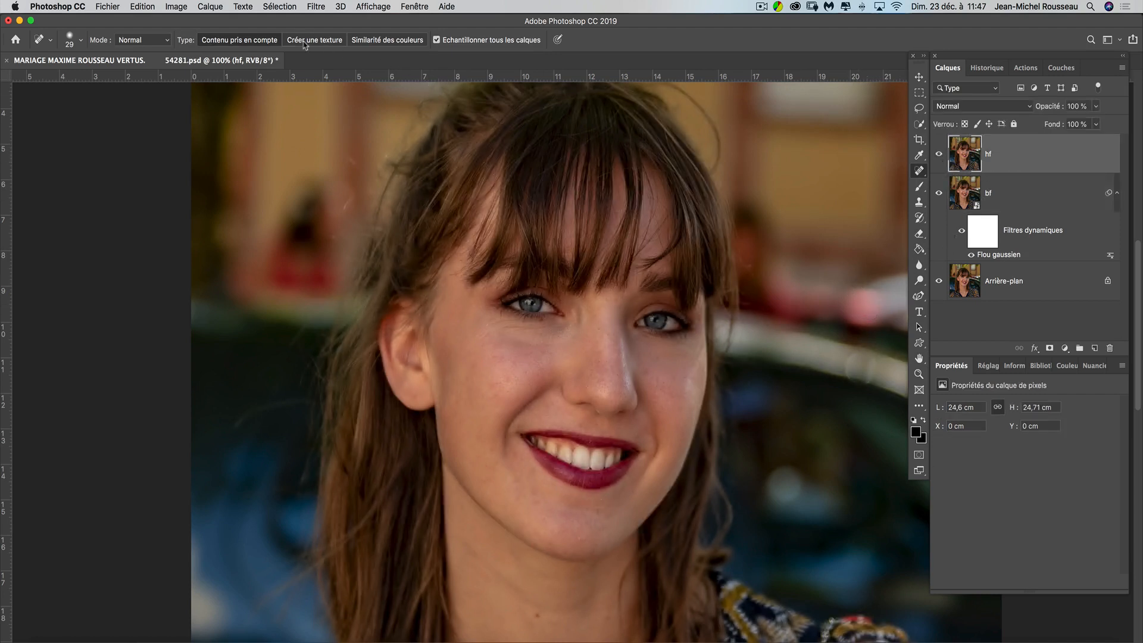
pyautogui.click(172, 8)
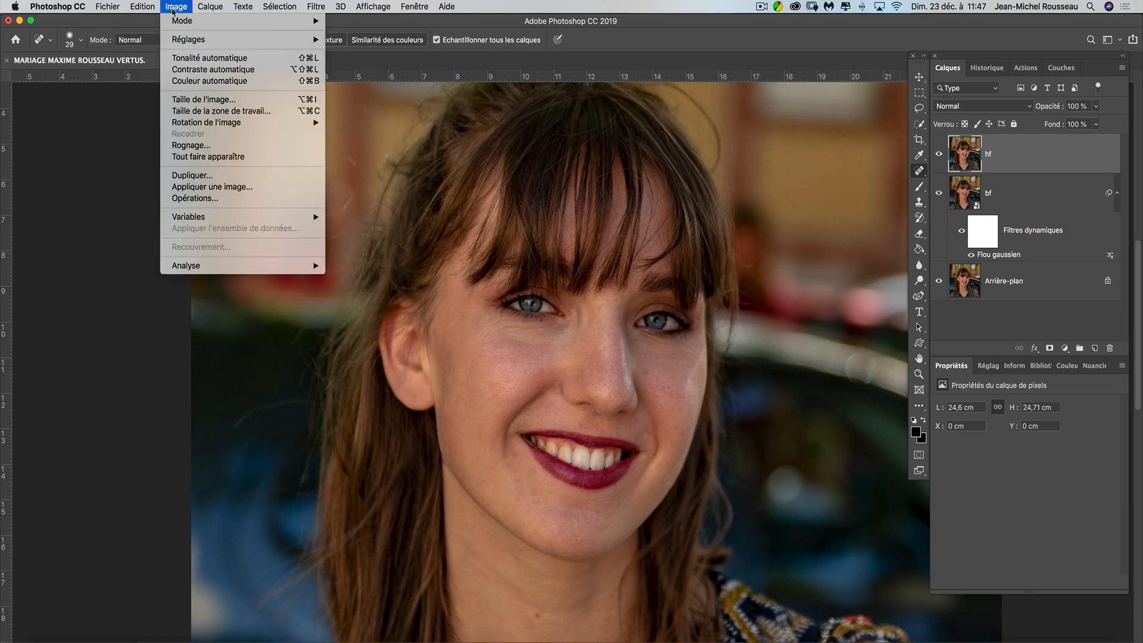
pyautogui.click(255, 190)
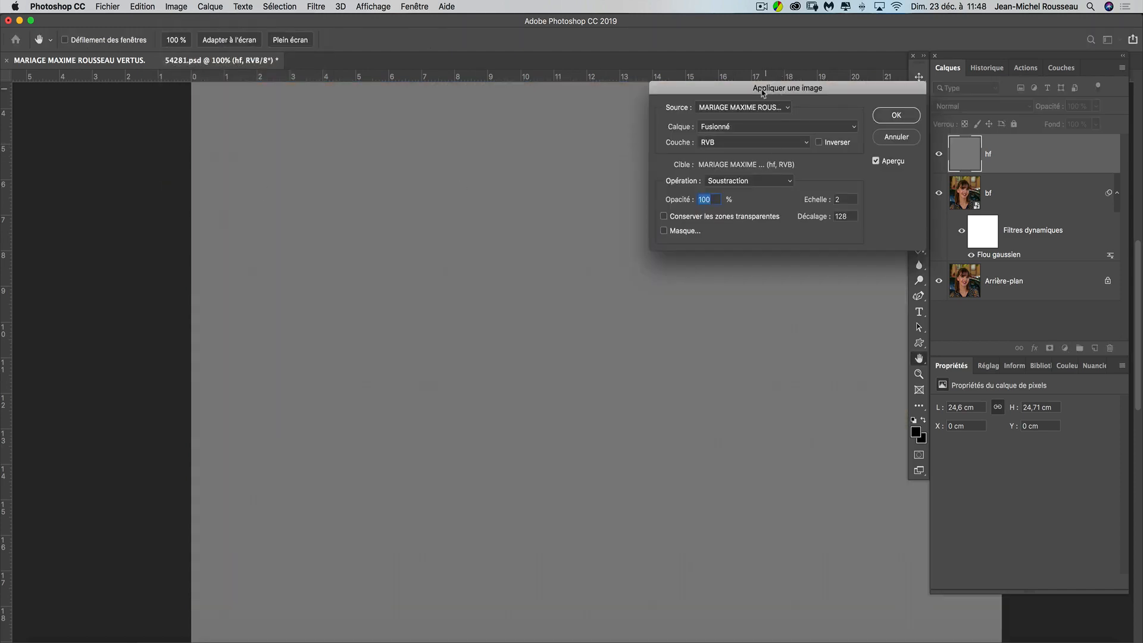
pyautogui.moveTo(766, 92); pyautogui.dragTo(649, 139)
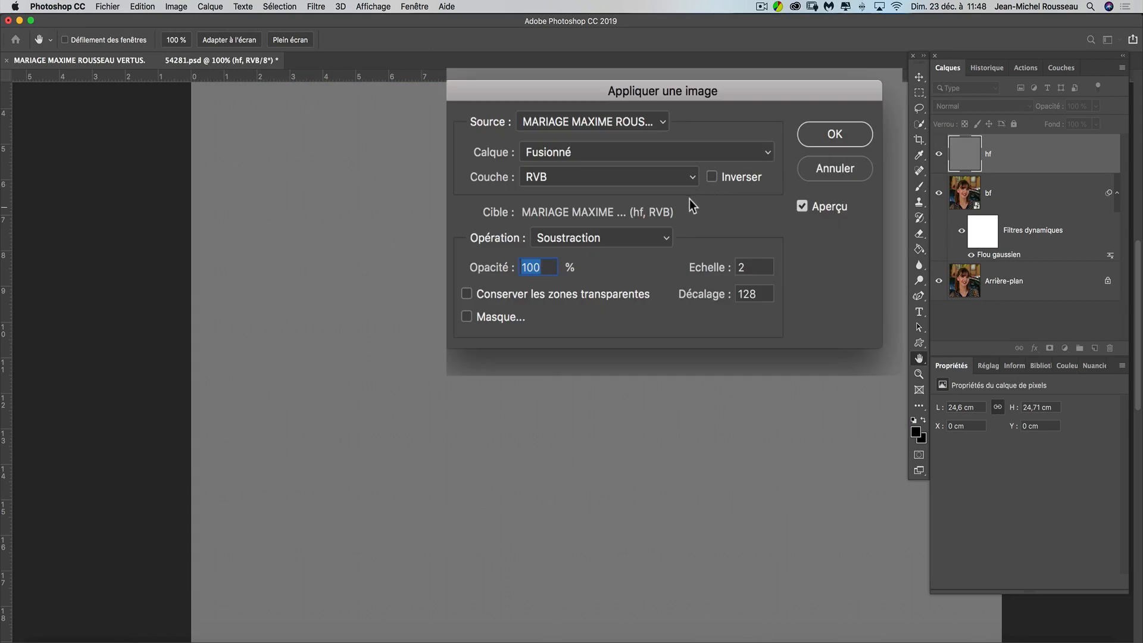
pyautogui.click(605, 151)
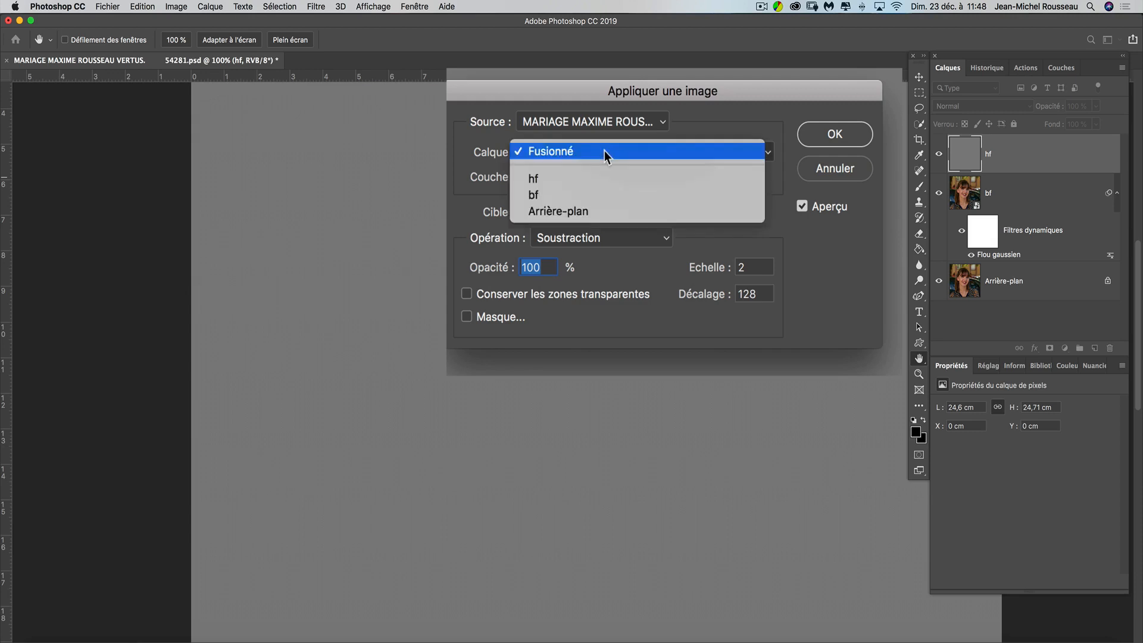
pyautogui.click(618, 195)
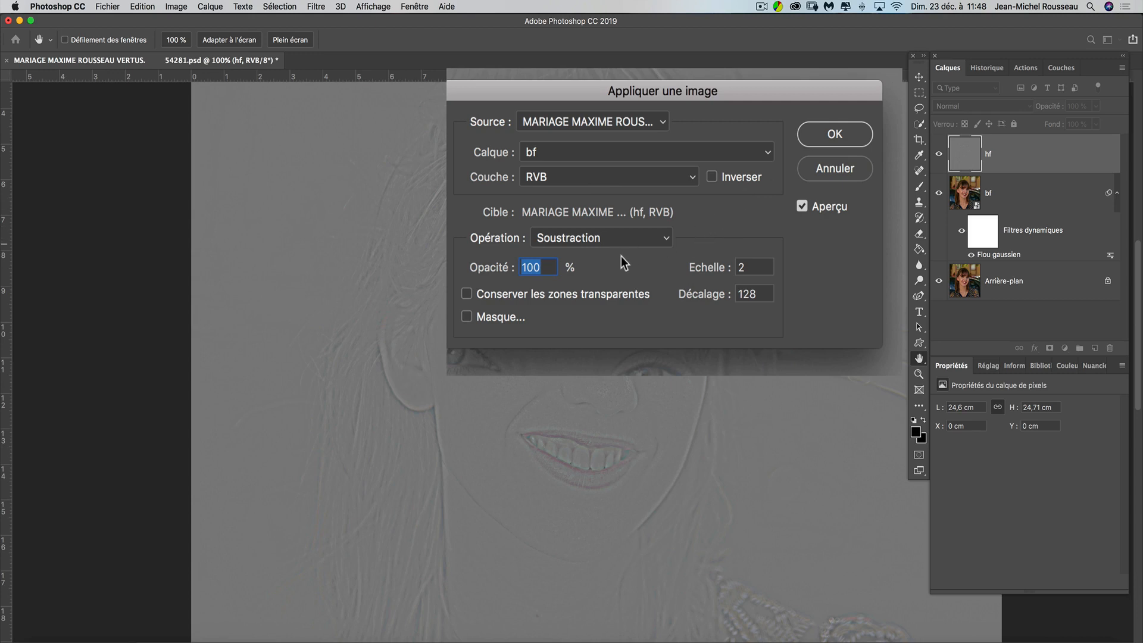
pyautogui.click(712, 176)
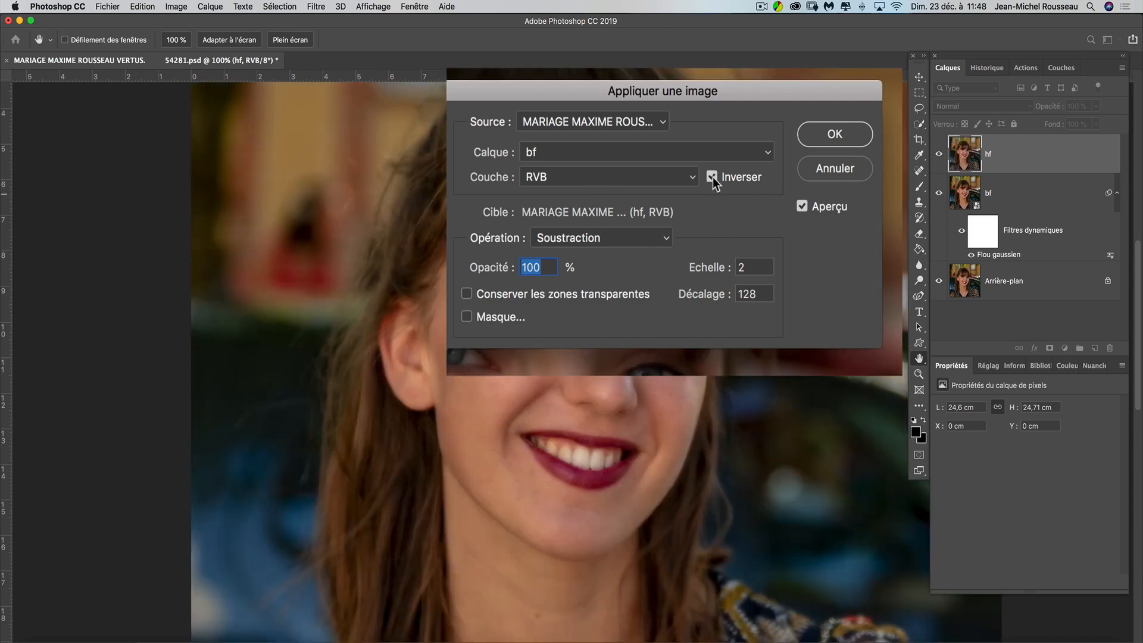
pyautogui.click(712, 177)
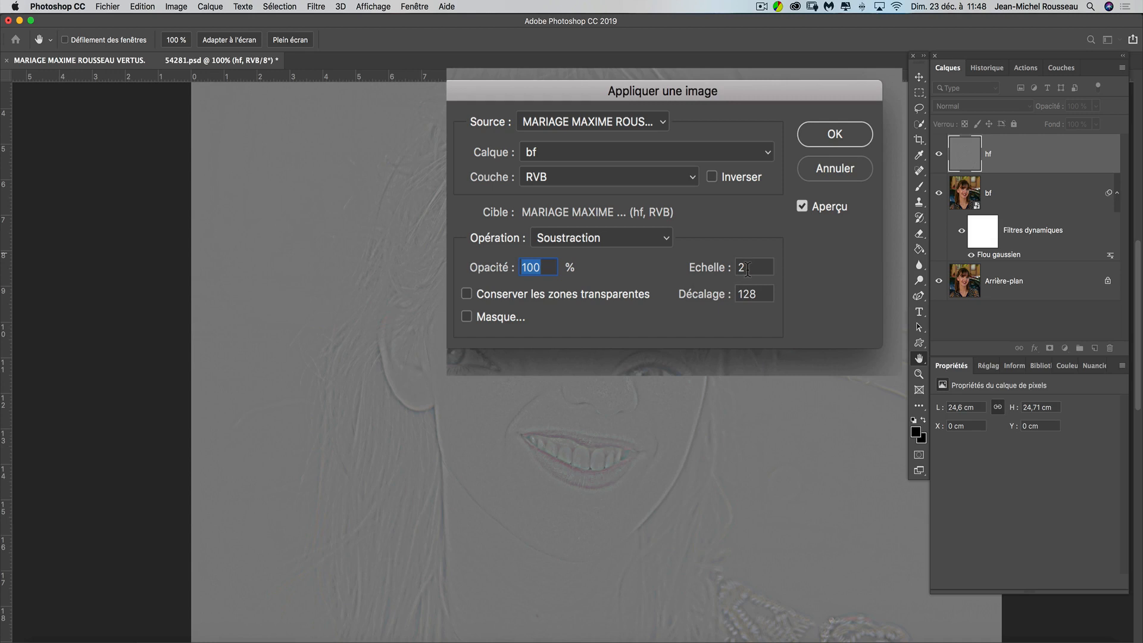
# Set the Apply Image scale to 1 and apply the subtraction of bf to the hf layer
pyautogui.moveTo(747, 270); pyautogui.dragTo(717, 271)
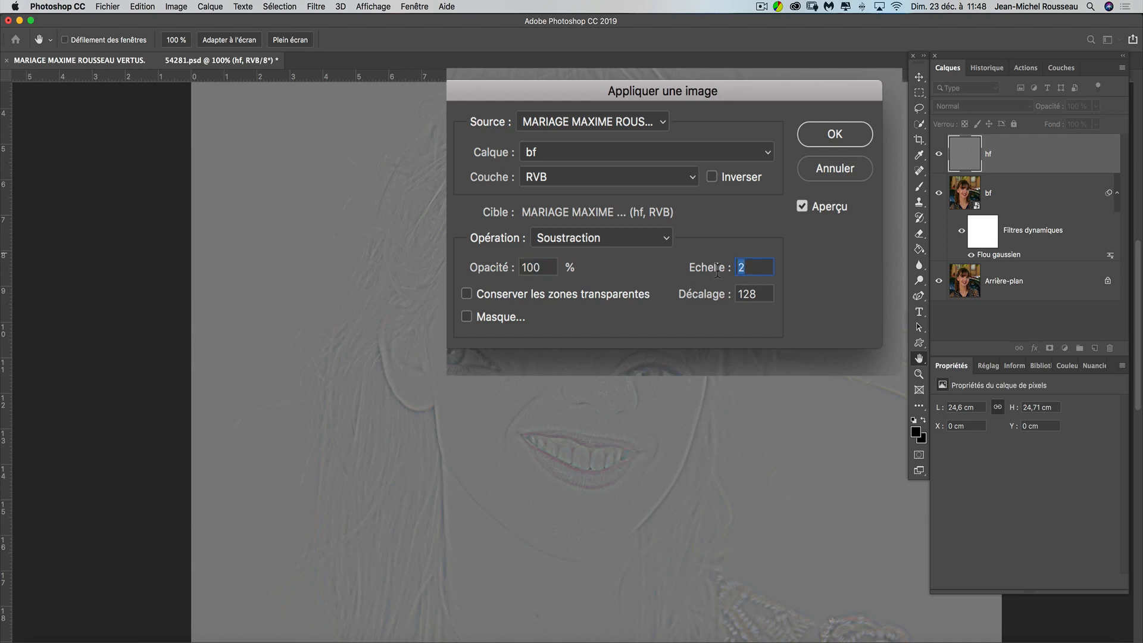
pyautogui.write('0')
pyautogui.press('BackSpace')
pyautogui.write('1')
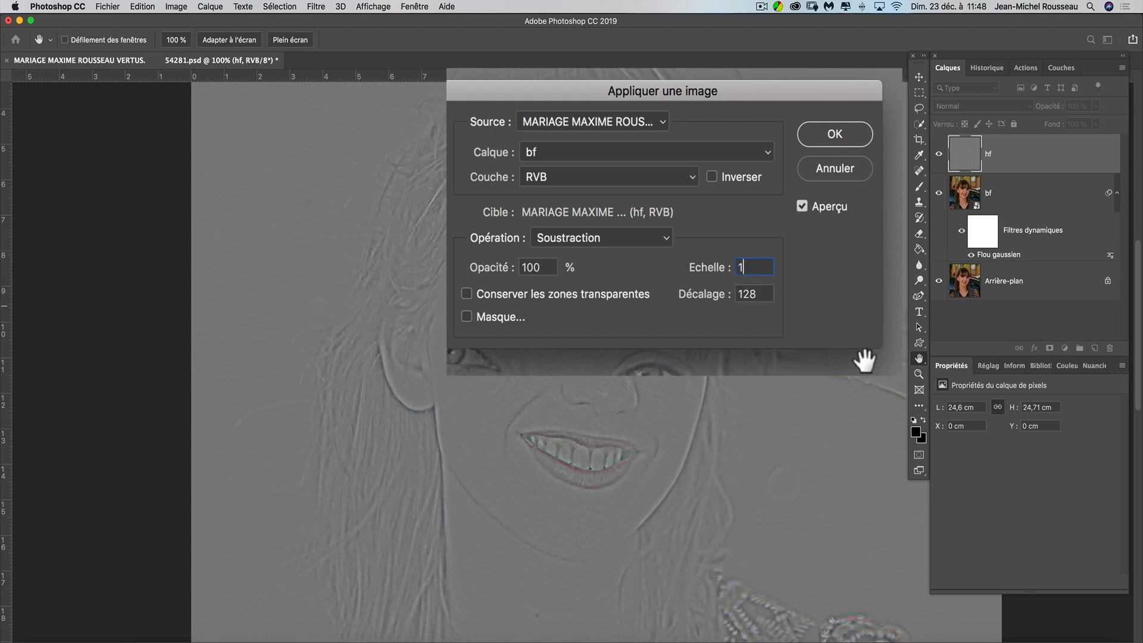
pyautogui.press('Return')
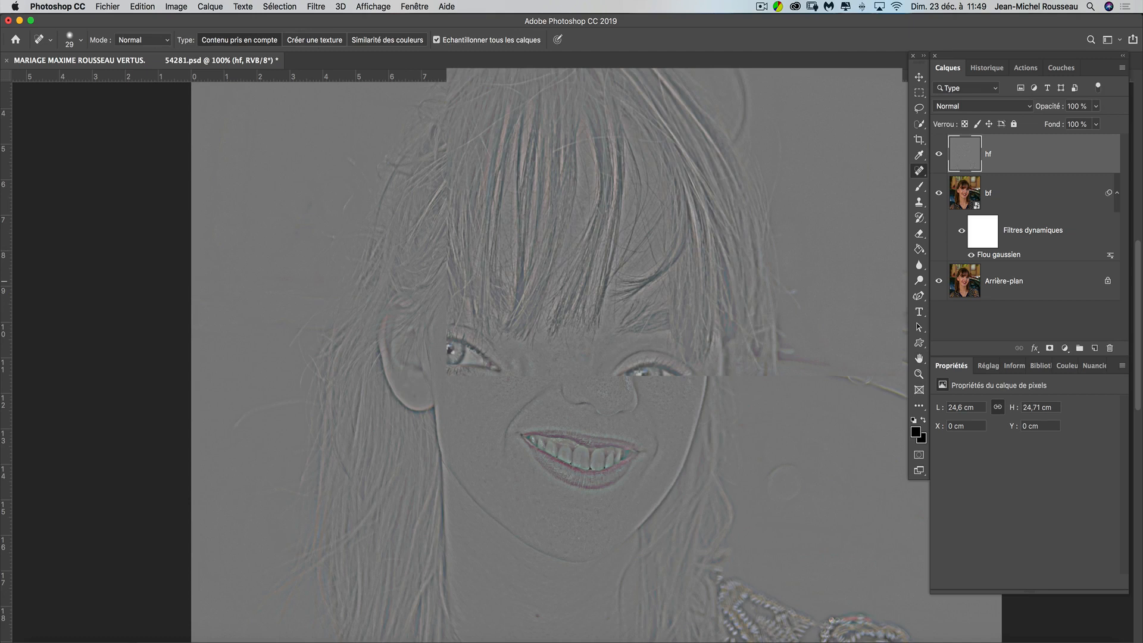
# Undo the Apply Image subtraction made on the hf layer
pyautogui.click(178, 6)
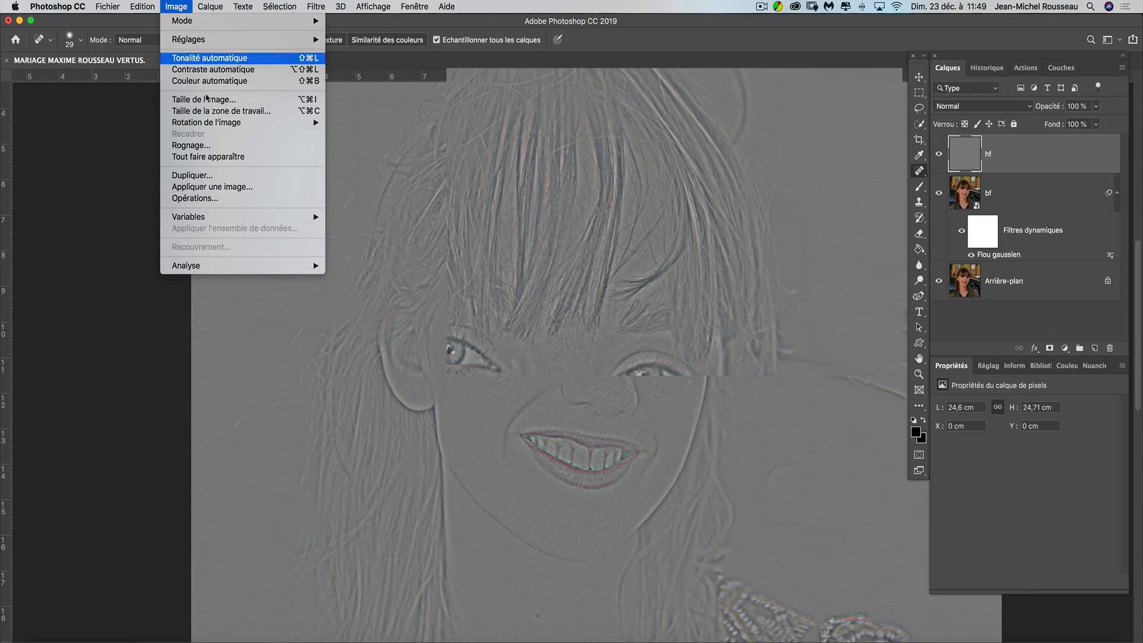
pyautogui.click(245, 187)
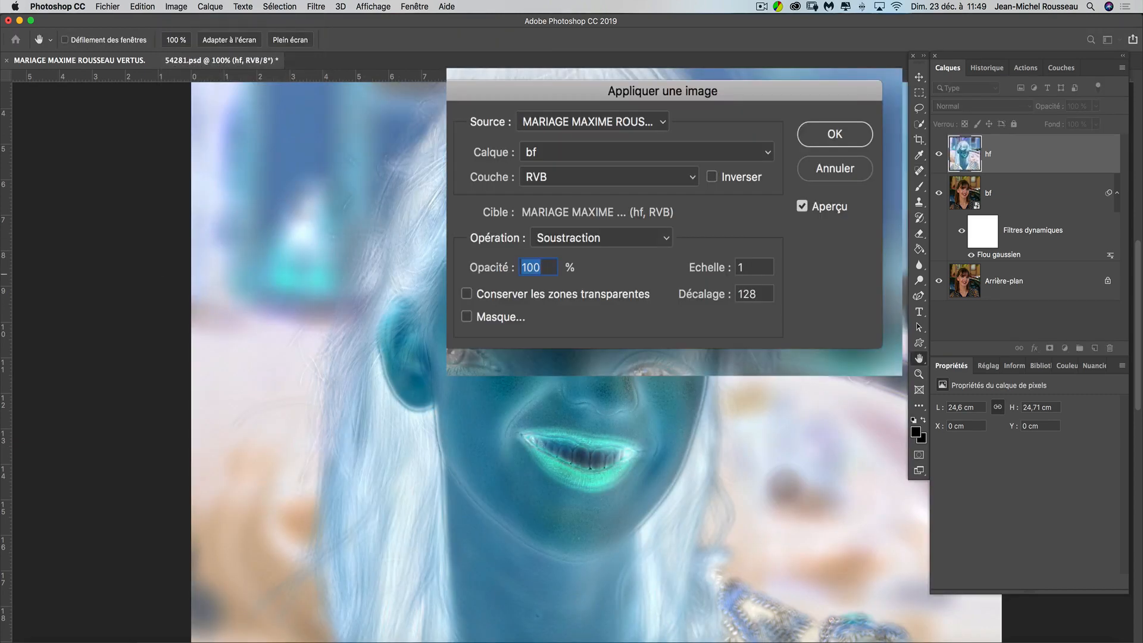
pyautogui.press('Return')
pyautogui.press('j')
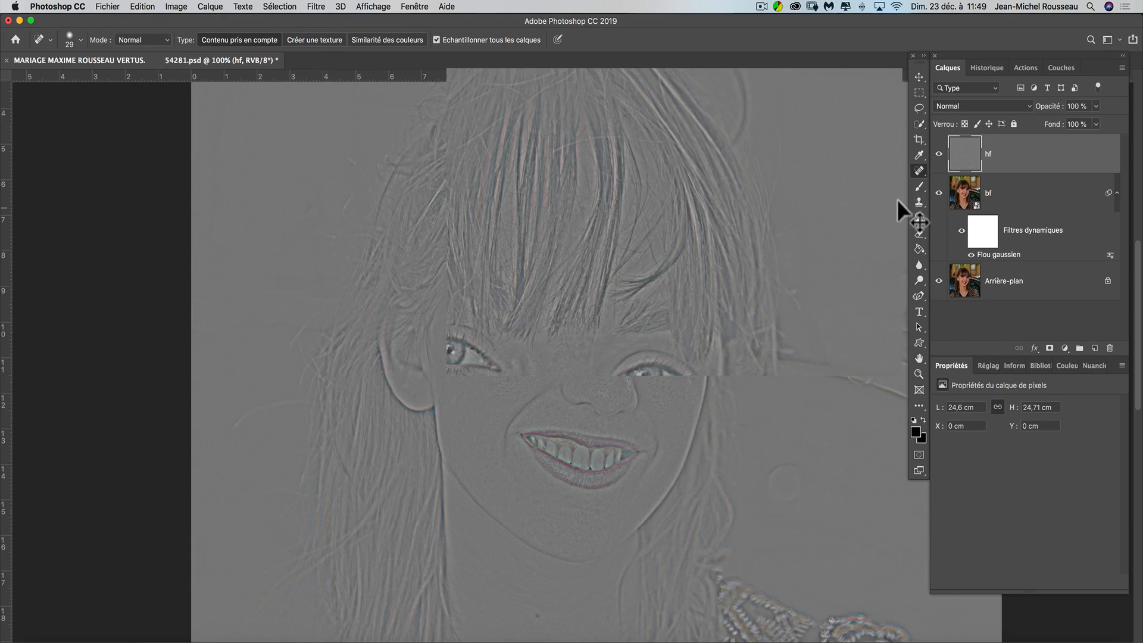
pyautogui.press('super+z')
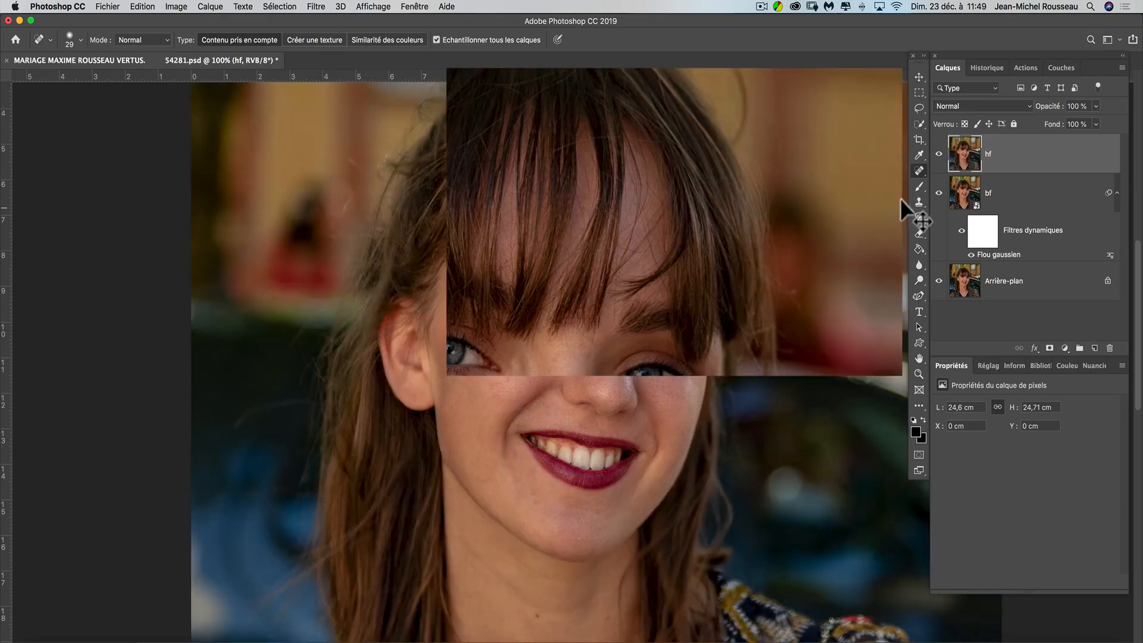
# Subtract the bf layer from the hf layer with Apply Image, using a scale of 2 and an offset of 128
pyautogui.click(171, 7)
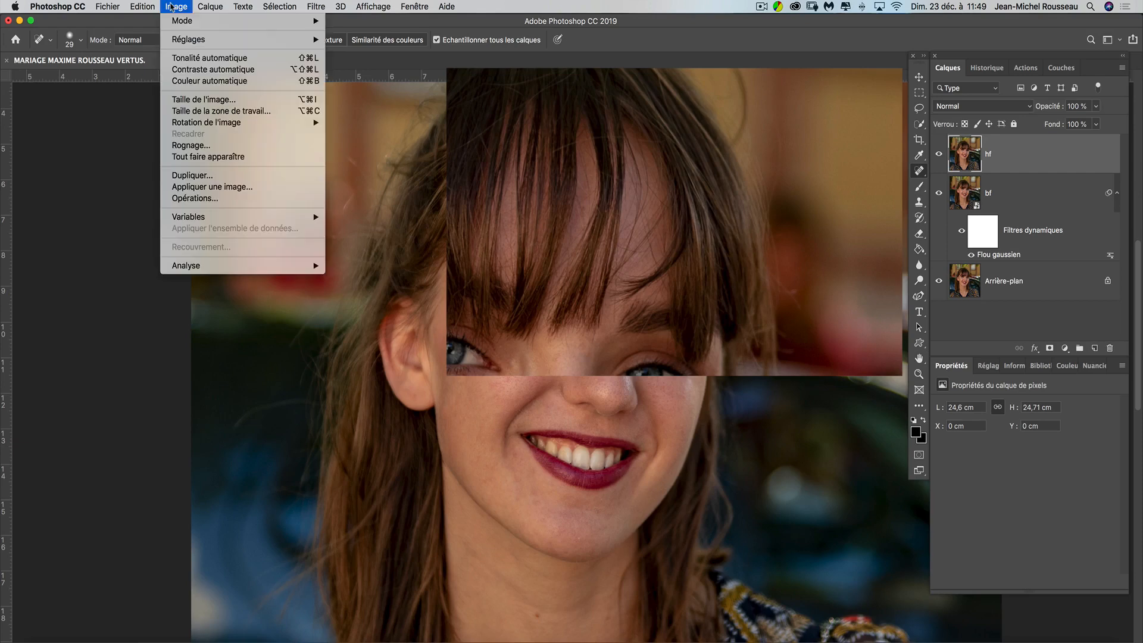
pyautogui.click(244, 188)
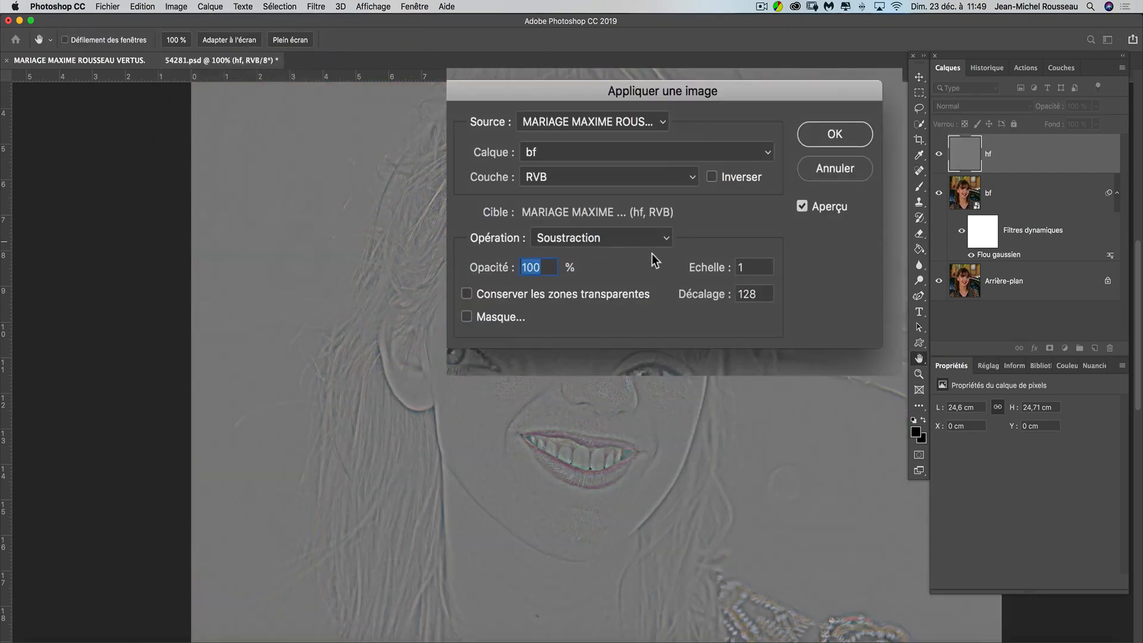
pyautogui.click(744, 267)
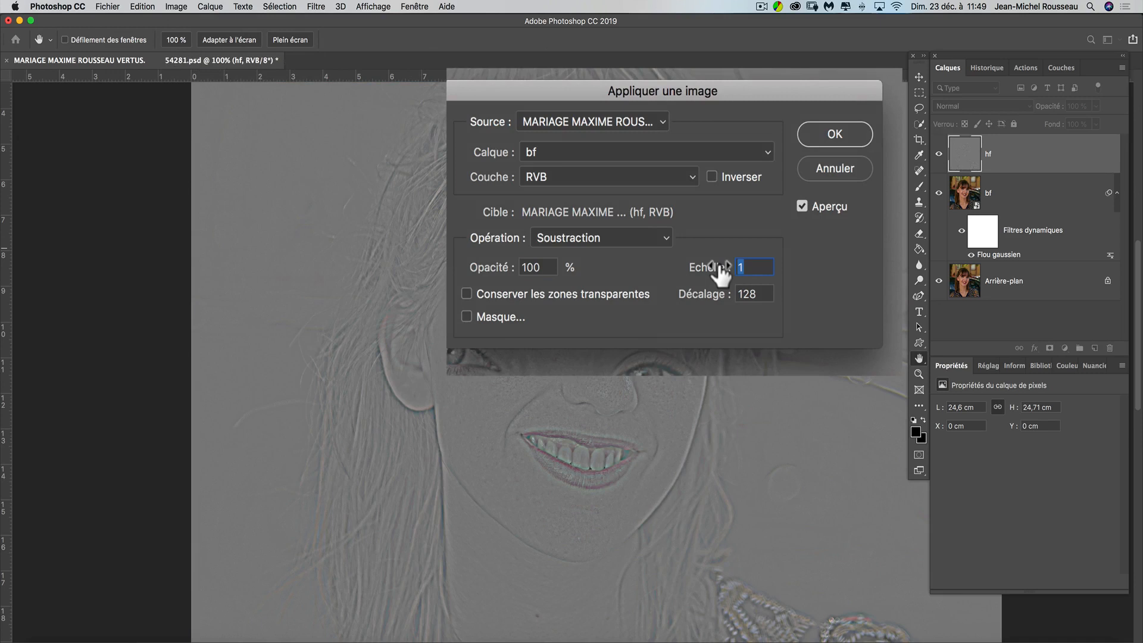
pyautogui.write('2')
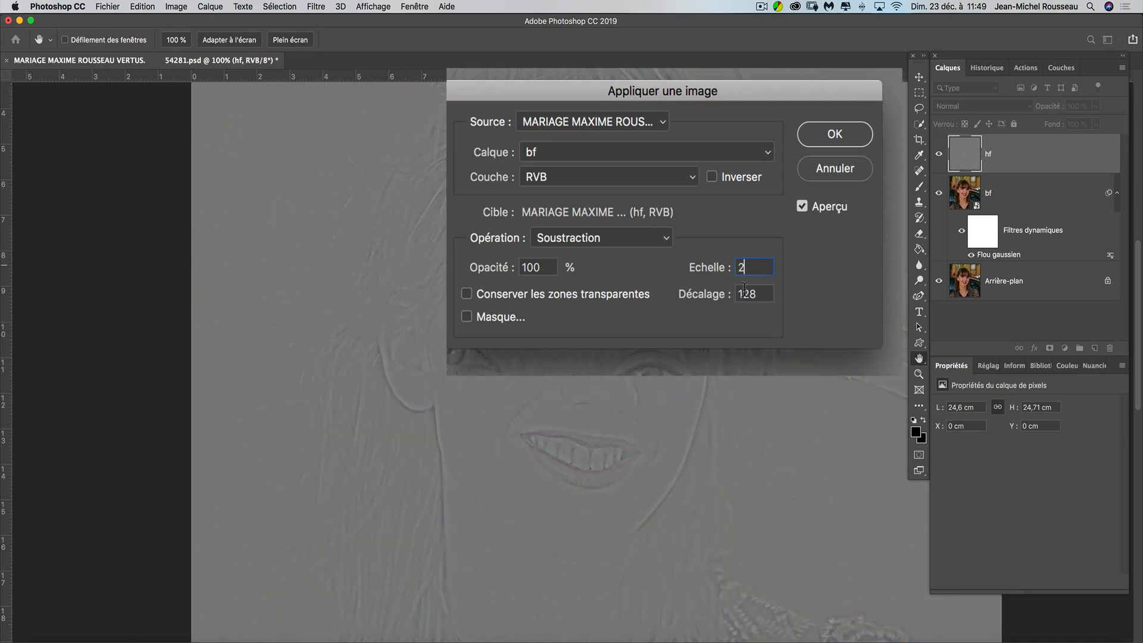
pyautogui.click(764, 293)
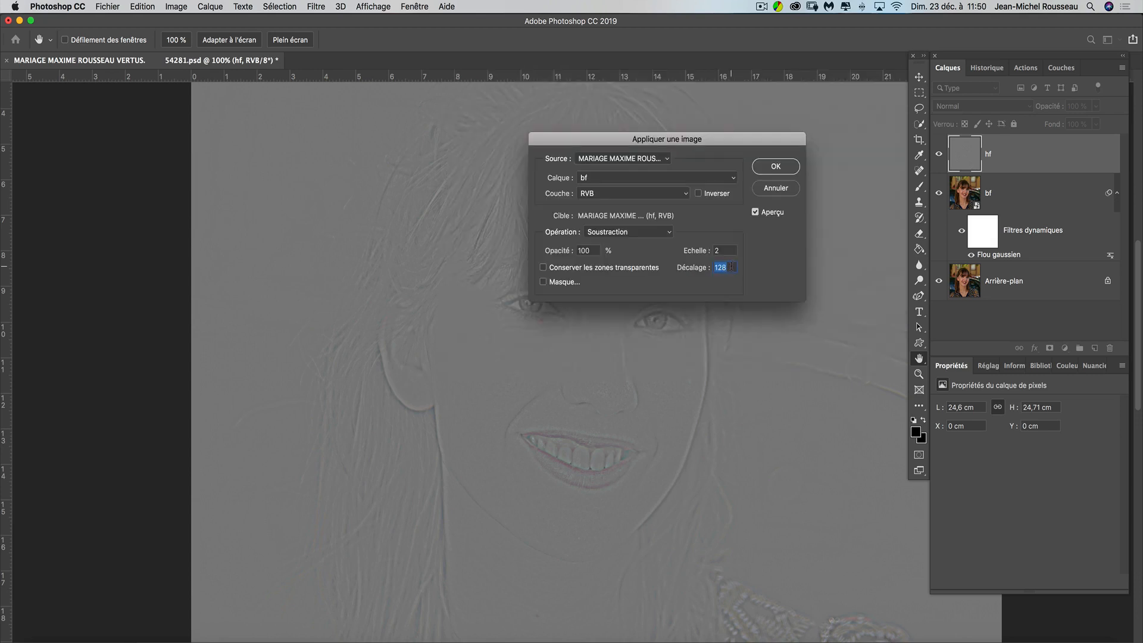
pyautogui.click(795, 171)
pyautogui.press('j')
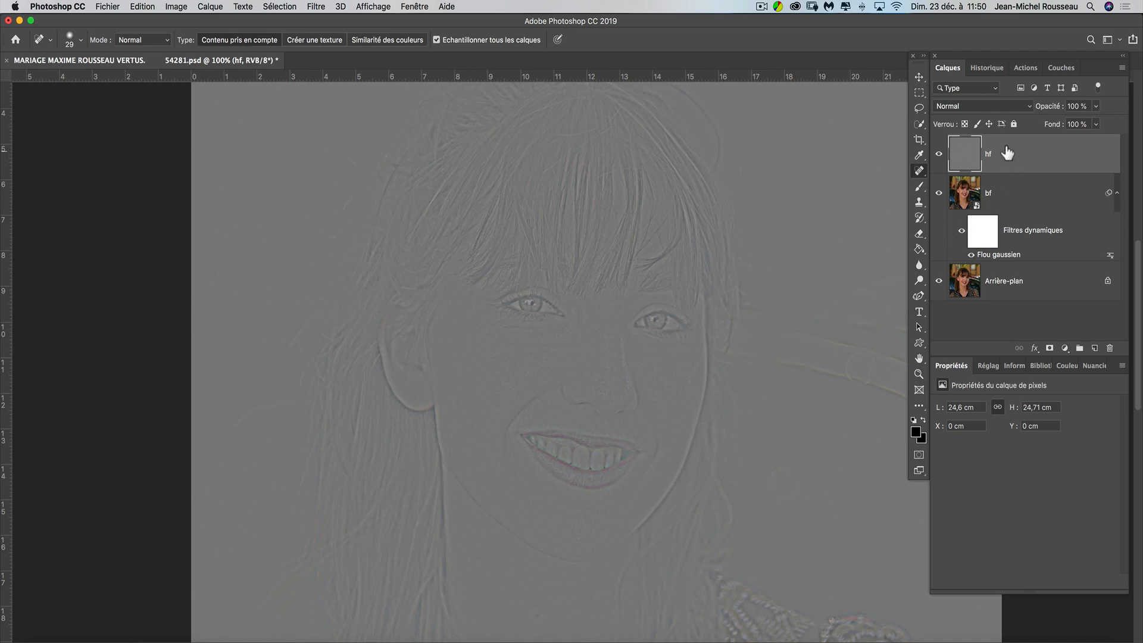
# Set the hf layer's blend mode to Lumière linéaire
pyautogui.click(993, 108)
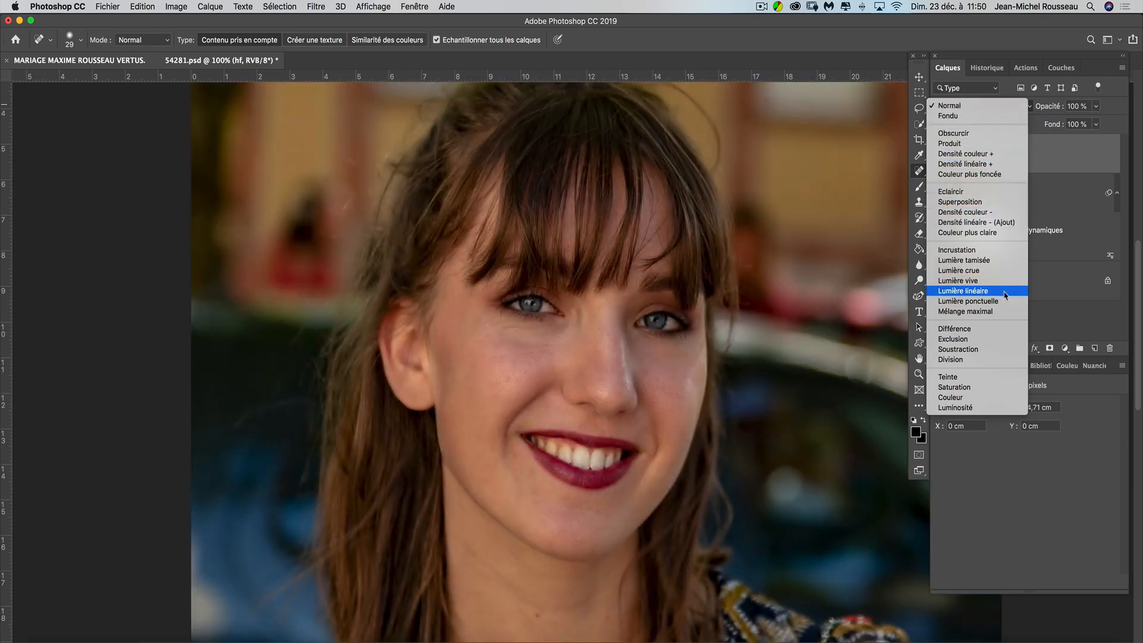
pyautogui.click(1005, 294)
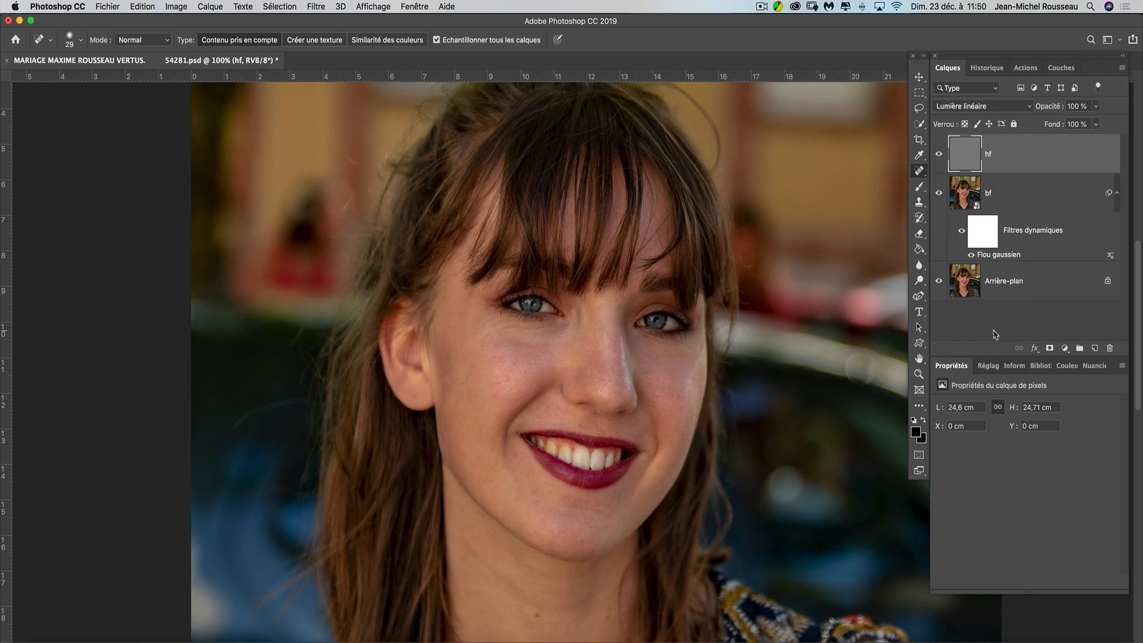
# Compare the combined frequency layers with the Arrière-plan layer by repeatedly isolating Arrière-plan and restoring all layers
pyautogui.keyDown('alt'); pyautogui.click(940, 282); pyautogui.keyUp('alt')
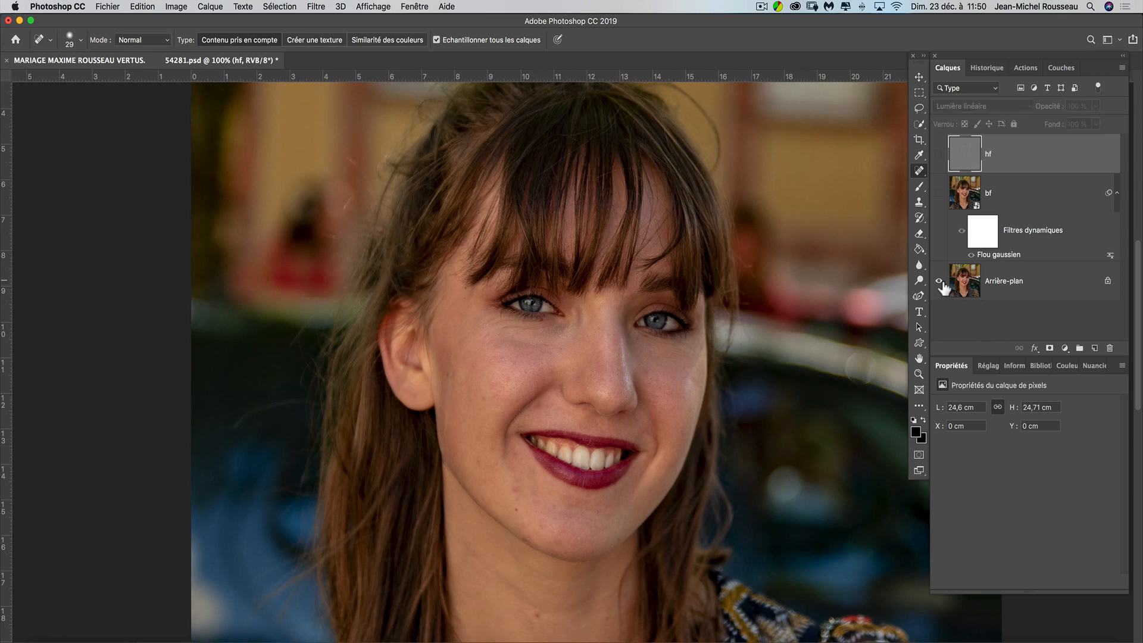
pyautogui.keyDown('alt'); pyautogui.click(940, 281); pyautogui.keyUp('alt')
pyautogui.keyDown('alt'); pyautogui.click(940, 281); pyautogui.keyUp('alt')
pyautogui.keyDown('alt'); pyautogui.click(940, 282); pyautogui.keyUp('alt')
pyautogui.keyDown('alt'); pyautogui.click(940, 282); pyautogui.keyUp('alt')
pyautogui.keyDown('alt'); pyautogui.click(940, 281); pyautogui.keyUp('alt')
pyautogui.keyDown('alt'); pyautogui.click(940, 282); pyautogui.keyUp('alt')
pyautogui.keyDown('alt'); pyautogui.click(940, 282); pyautogui.keyUp('alt')
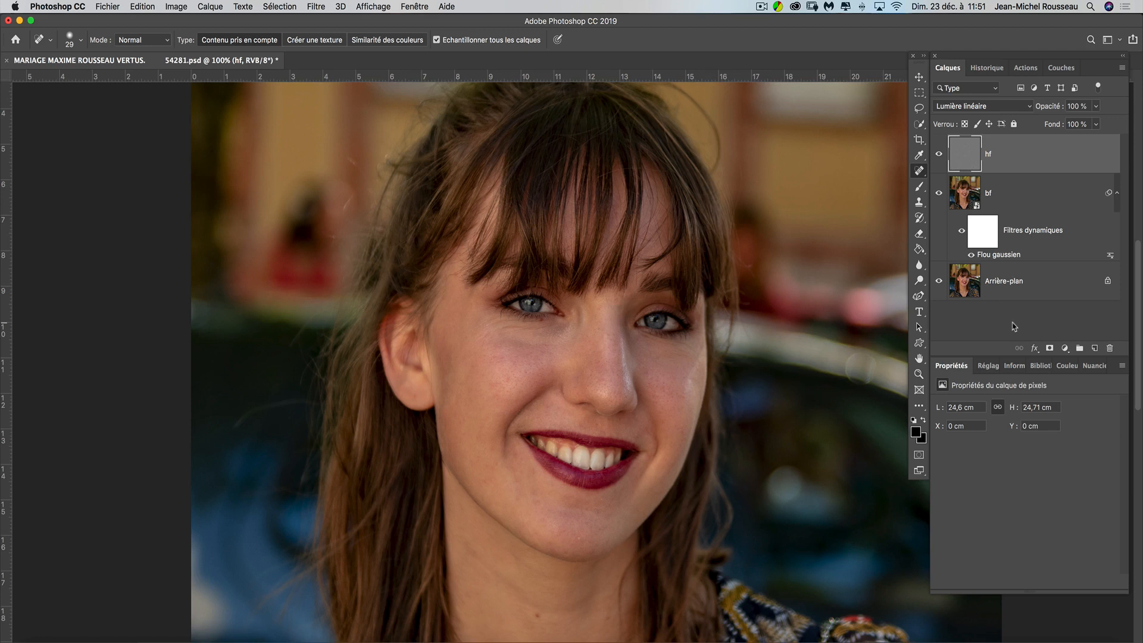
# Hide the hf layer and rasterize the bf smart object
pyautogui.click(973, 199)
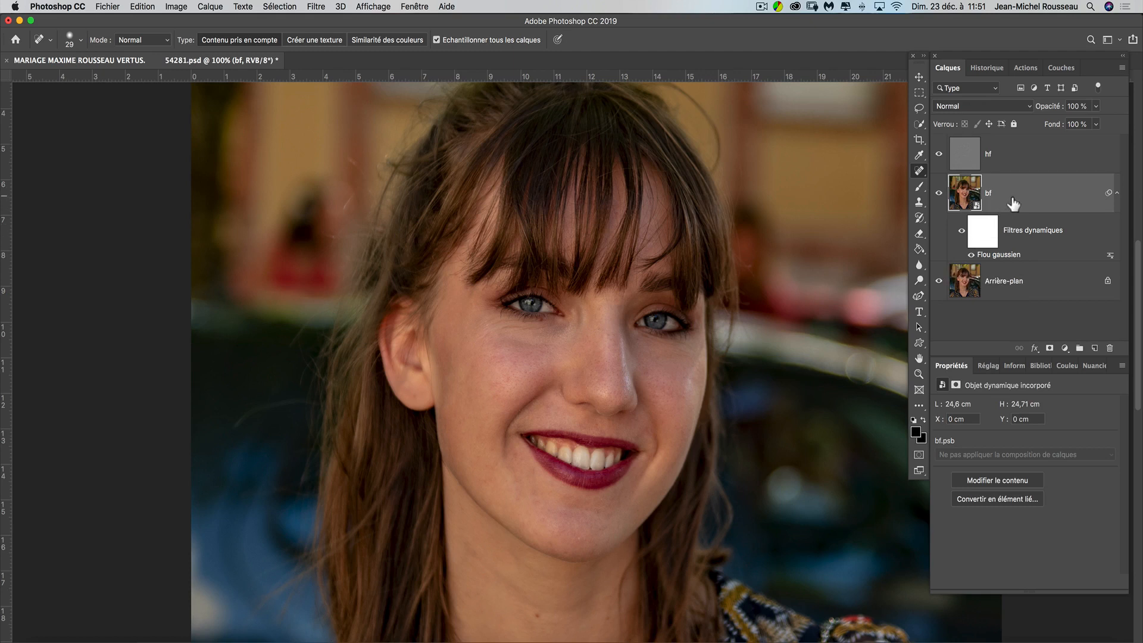
pyautogui.click(941, 157)
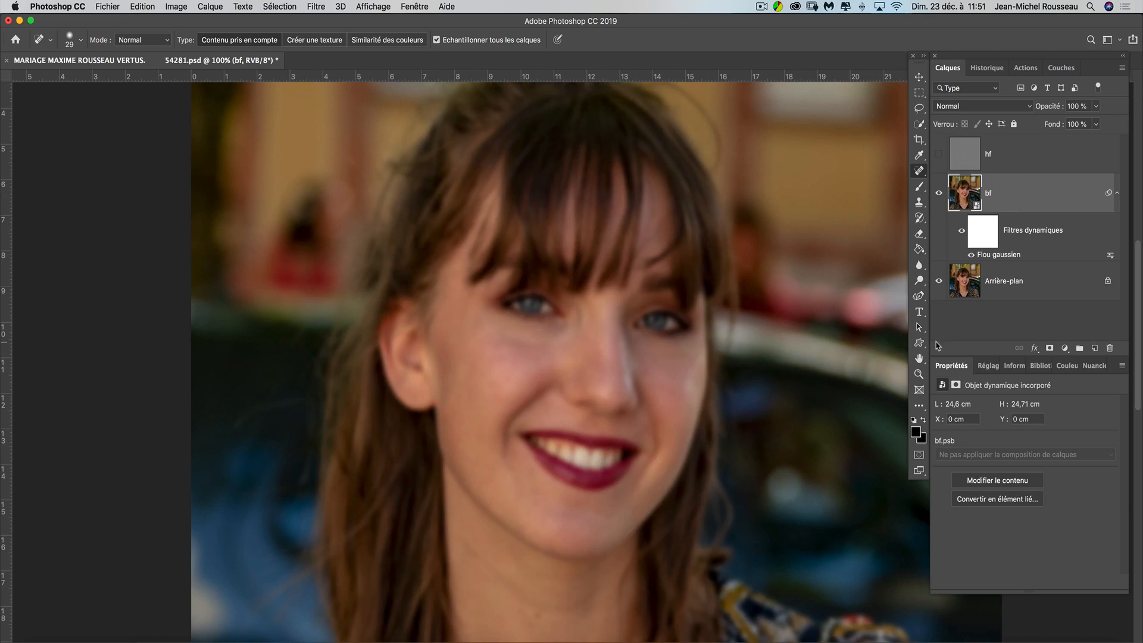
pyautogui.press('super+plus')
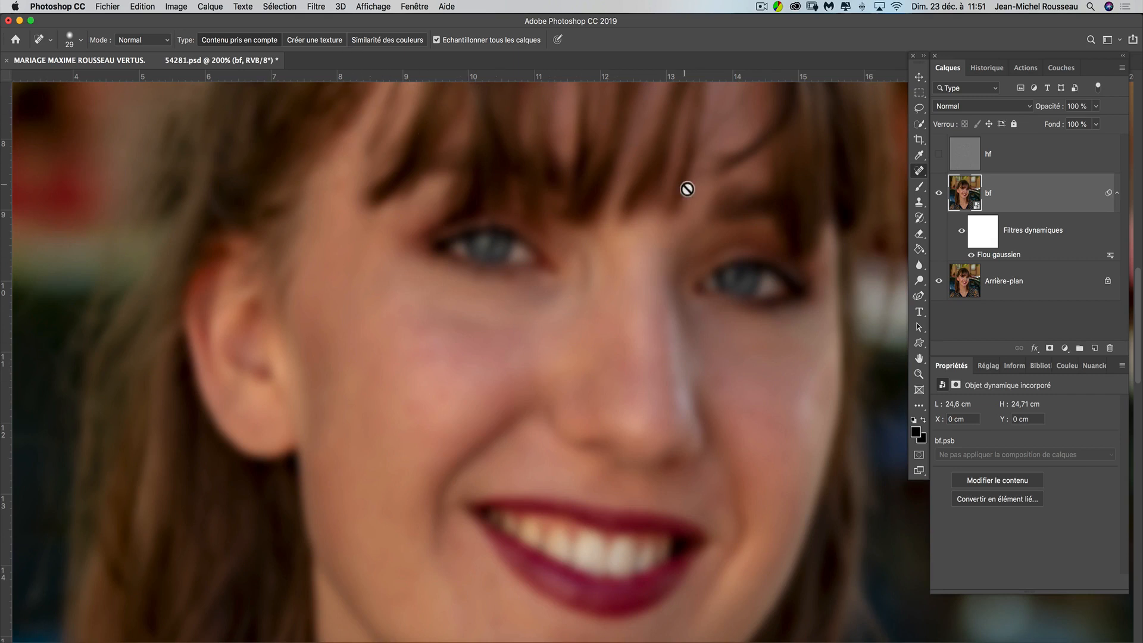
pyautogui.rightClick(1015, 197)
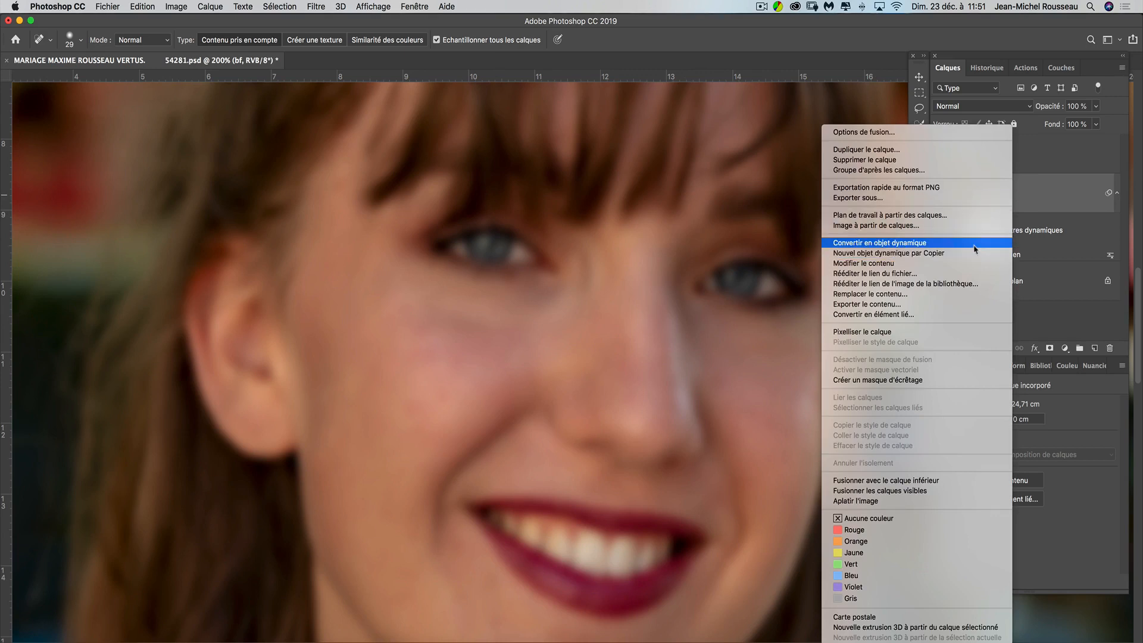
pyautogui.click(970, 337)
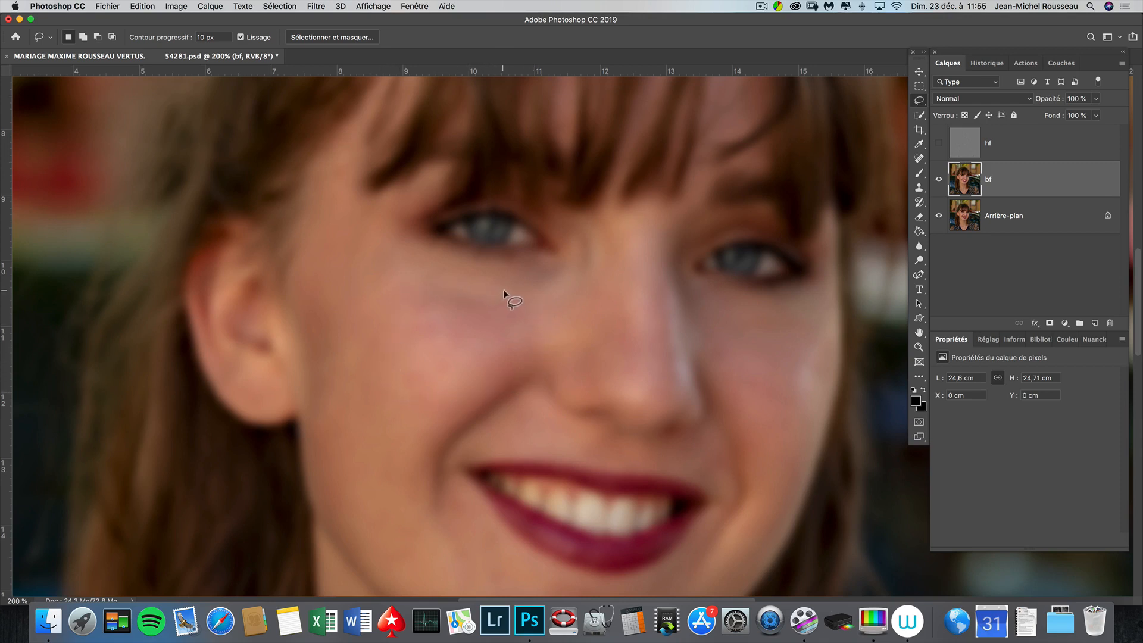
# Smooth the cheek below the eye and the skin beside the ear on bf, using 10 px feathered lasso selections and Gaussian Blur
pyautogui.moveTo(507, 292)
pyautogui.mouseDown()
pyautogui.moveTo(435, 278)
pyautogui.moveTo(397, 285)
pyautogui.moveTo(388, 338)
pyautogui.mouseUp()
pyautogui.moveTo(426, 388); pyautogui.dragTo(493, 371)
pyautogui.moveTo(529, 324); pyautogui.dragTo(508, 290)
pyautogui.click(316, 9)
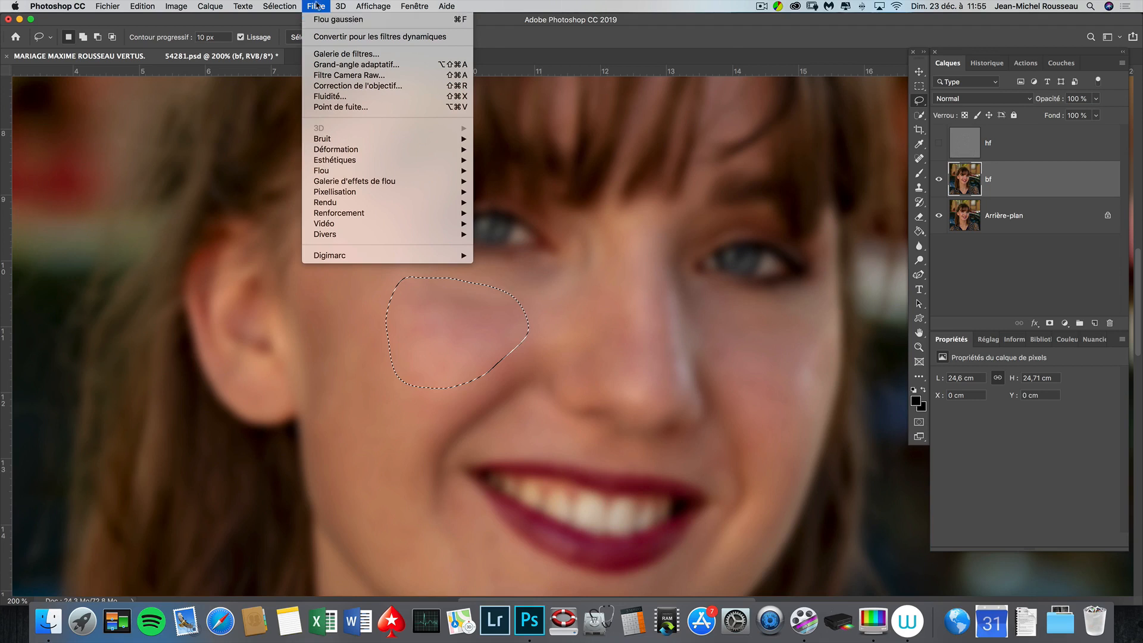
pyautogui.click(317, 7)
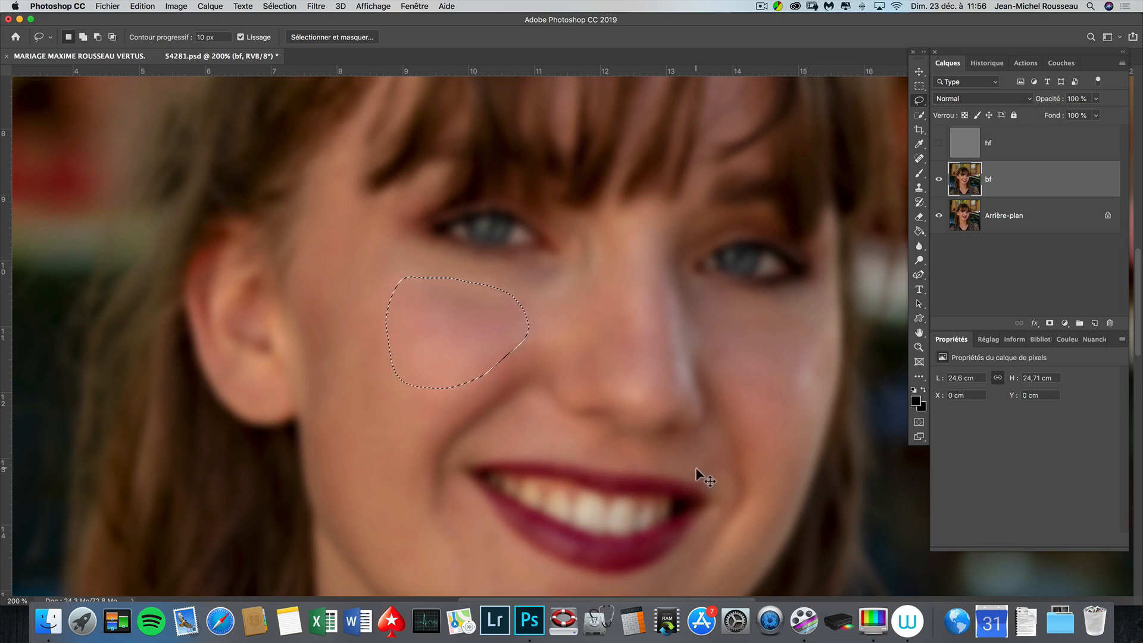
pyautogui.press('super+d')
pyautogui.moveTo(331, 406)
pyautogui.mouseDown()
pyautogui.moveTo(345, 314)
pyautogui.moveTo(327, 262)
pyautogui.mouseUp()
pyautogui.press('super+d')
# Lasso the woman's opposite cheek on the bf layer and repeat the Gaussian Blur on it
pyautogui.moveTo(429, 373); pyautogui.dragTo(204, 347)
pyautogui.moveTo(574, 309); pyautogui.dragTo(489, 315)
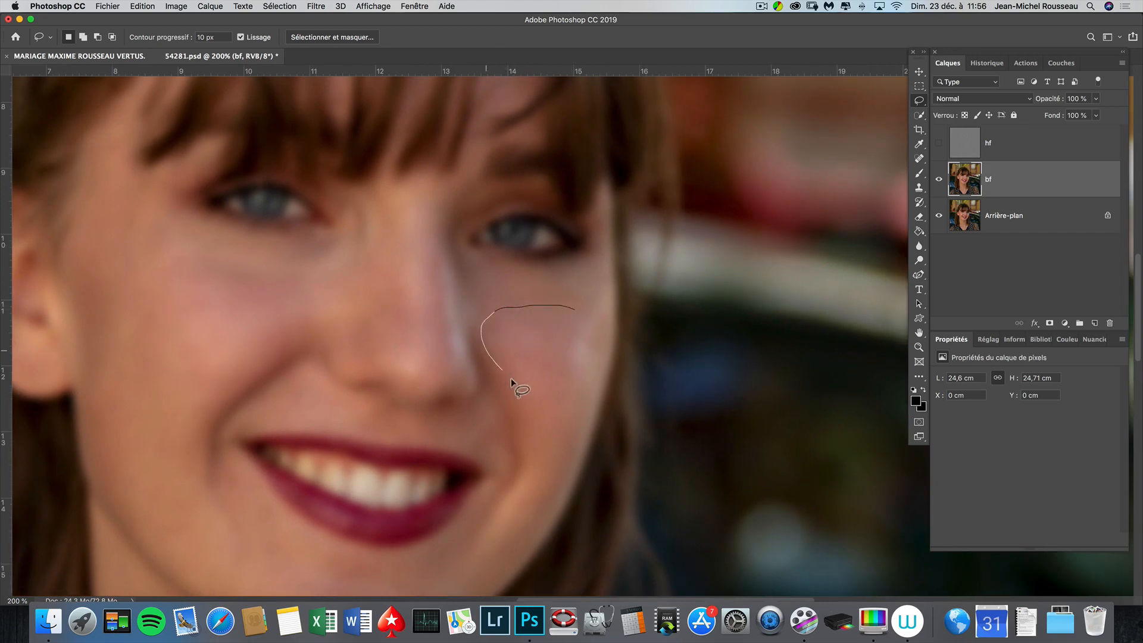
pyautogui.moveTo(511, 381); pyautogui.dragTo(553, 438)
pyautogui.moveTo(584, 388)
pyautogui.mouseDown()
pyautogui.moveTo(612, 355)
pyautogui.moveTo(604, 307)
pyautogui.moveTo(573, 309)
pyautogui.mouseUp()
pyautogui.press('ctrl+super+f')
# Lasso the chin and the skin below the mouth corner on the bf layer and soften them with the same blur
pyautogui.moveTo(533, 487); pyautogui.dragTo(577, 387)
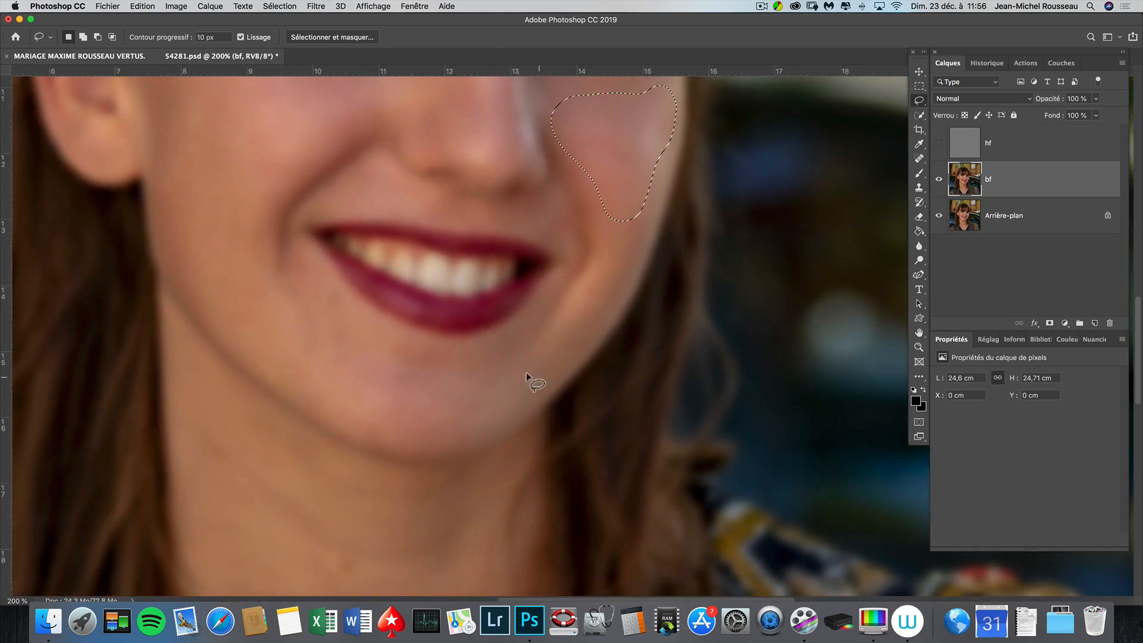
pyautogui.moveTo(537, 313); pyautogui.dragTo(502, 340)
pyautogui.moveTo(383, 451)
pyautogui.mouseDown()
pyautogui.moveTo(459, 449)
pyautogui.moveTo(497, 423)
pyautogui.moveTo(536, 318)
pyautogui.mouseUp()
pyautogui.scroll(3, 326, 383)
pyautogui.hscroll(-3, 326, 383)
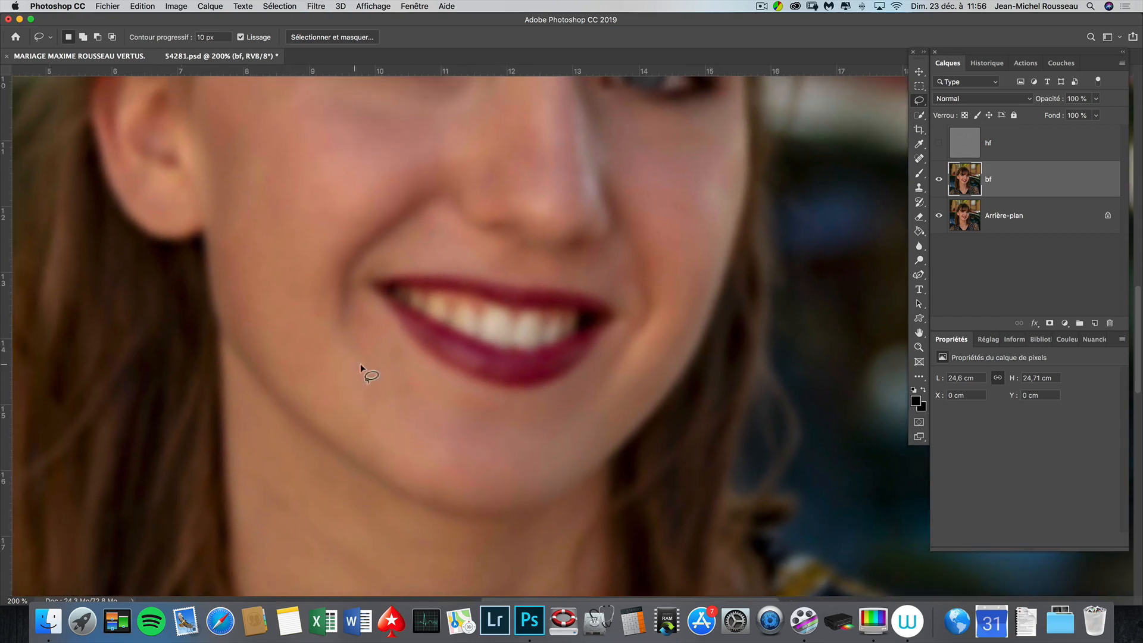
pyautogui.moveTo(366, 317); pyautogui.dragTo(355, 320)
pyautogui.moveTo(418, 405)
pyautogui.mouseDown()
pyautogui.moveTo(408, 356)
pyautogui.moveTo(364, 311)
pyautogui.mouseUp()
# Lasso the ear-side cheek again and the nose on the bf layer, softening each with the same blur
pyautogui.scroll(3, 403, 462)
pyautogui.hscroll(-3, 403, 462)
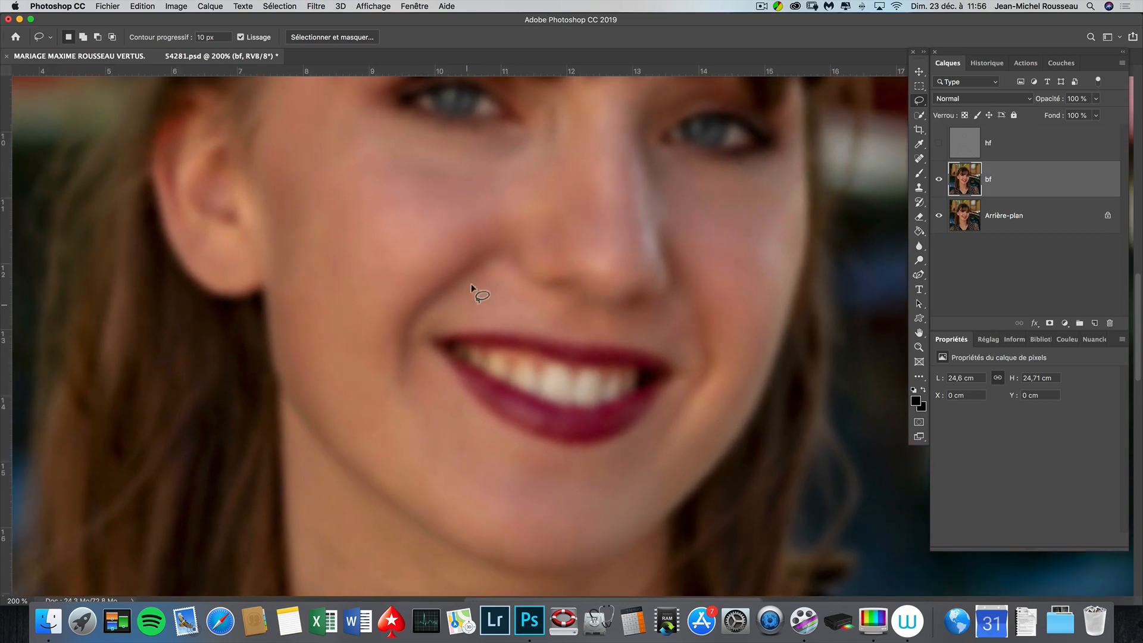
pyautogui.moveTo(502, 210); pyautogui.dragTo(493, 227)
pyautogui.moveTo(459, 260)
pyautogui.mouseDown()
pyautogui.moveTo(389, 324)
pyautogui.moveTo(358, 302)
pyautogui.mouseUp()
pyautogui.moveTo(446, 219); pyautogui.dragTo(495, 205)
pyautogui.hotkey('ctrl', 'd')
pyautogui.moveTo(576, 168)
pyautogui.mouseDown()
pyautogui.moveTo(543, 202)
pyautogui.moveTo(533, 253)
pyautogui.mouseUp()
pyautogui.moveTo(591, 283); pyautogui.dragTo(623, 281)
pyautogui.moveTo(589, 162); pyautogui.dragTo(589, 163)
# Lasso the neck area under the jaw on the bf layer, blur it and clear the selection
pyautogui.moveTo(474, 449); pyautogui.dragTo(462, 529)
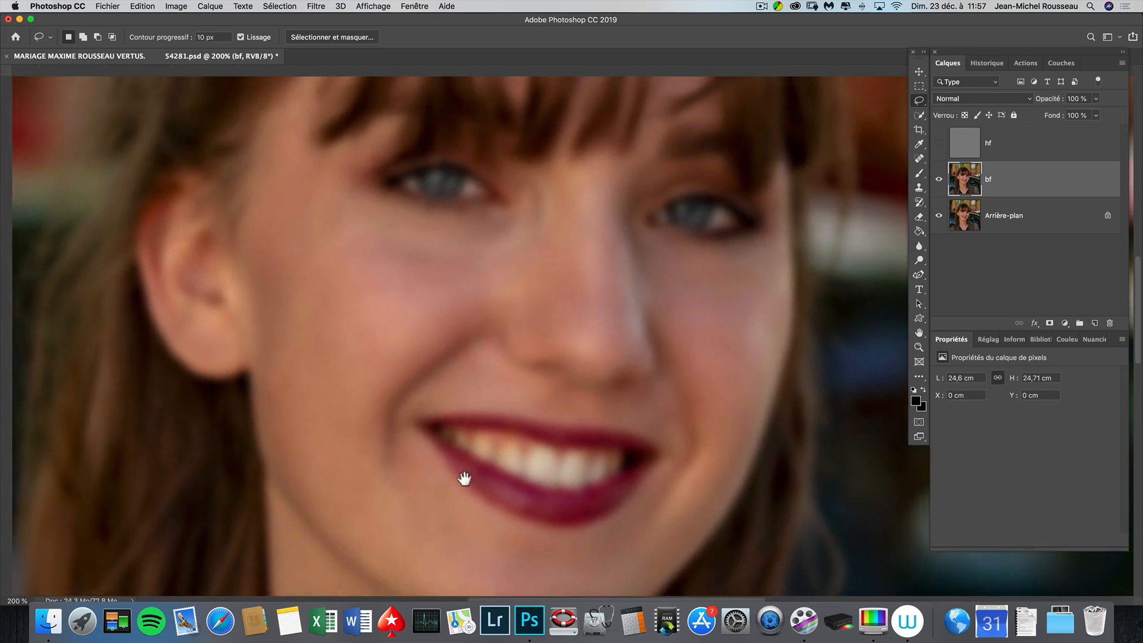
pyautogui.scroll(-10, 464, 477)
pyautogui.moveTo(397, 338)
pyautogui.mouseDown()
pyautogui.moveTo(306, 289)
pyautogui.moveTo(307, 366)
pyautogui.mouseUp()
pyautogui.moveTo(515, 470)
pyautogui.mouseDown()
pyautogui.moveTo(595, 448)
pyautogui.moveTo(602, 384)
pyautogui.moveTo(576, 364)
pyautogui.moveTo(478, 368)
pyautogui.moveTo(423, 340)
pyautogui.mouseUp()
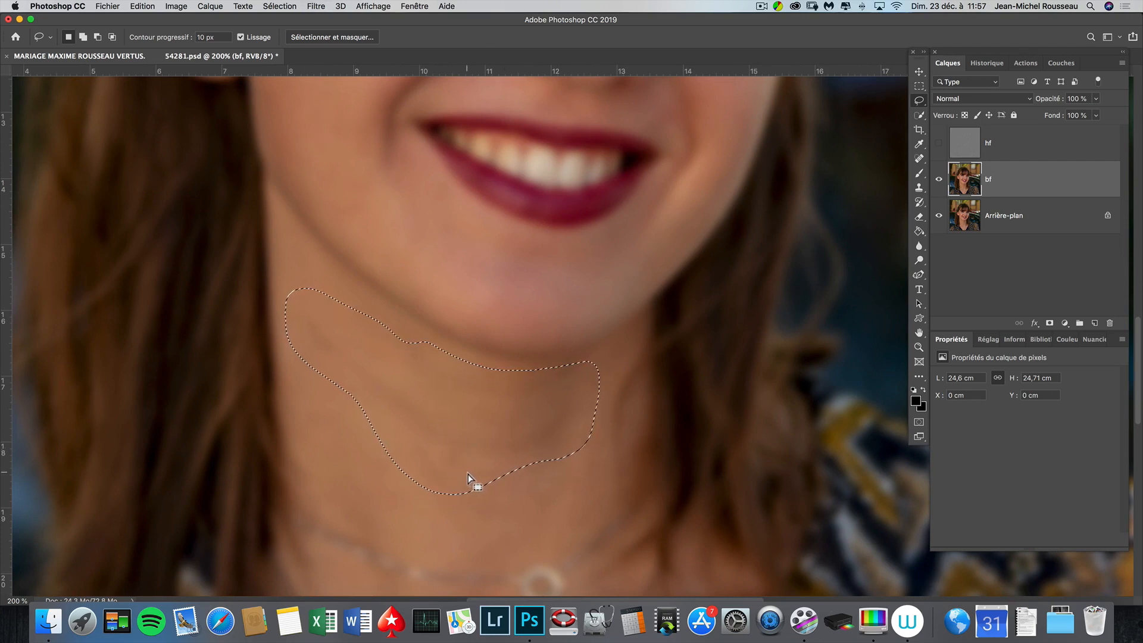
pyautogui.press('super+d')
# Lasso the upper chest below the necklace on the bf layer and smooth its skin tones with the blur
pyautogui.moveTo(510, 462)
pyautogui.mouseDown()
pyautogui.moveTo(486, 342)
pyautogui.moveTo(441, 329)
pyautogui.moveTo(316, 368)
pyautogui.mouseUp()
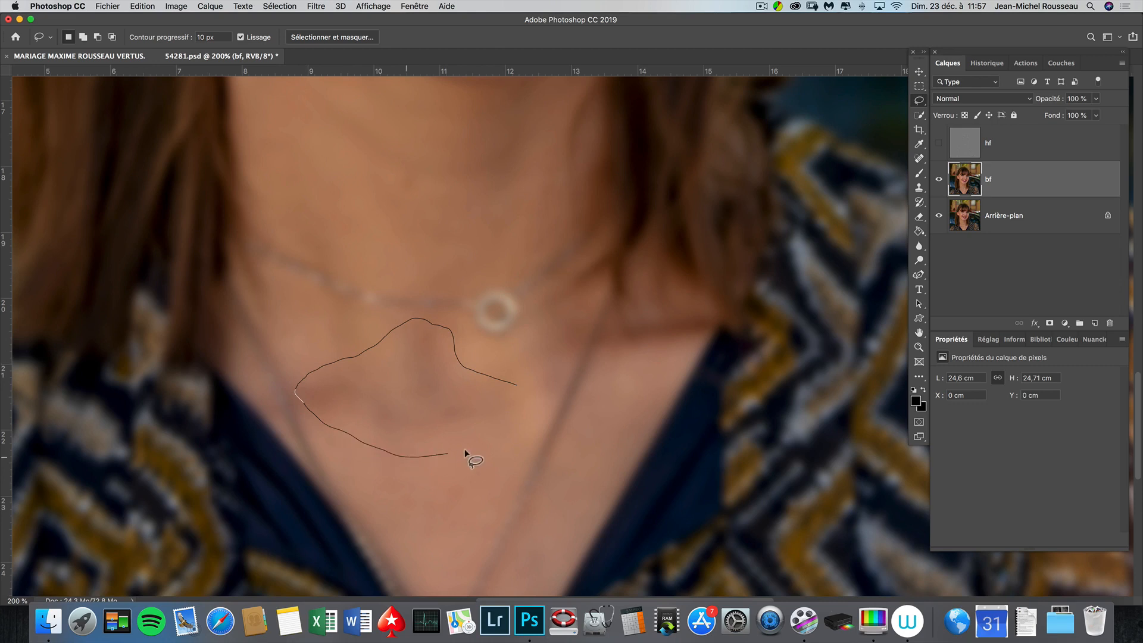
pyautogui.moveTo(519, 396); pyautogui.dragTo(519, 399)
pyautogui.click(554, 443)
pyautogui.moveTo(600, 487)
pyautogui.mouseDown()
pyautogui.moveTo(592, 388)
pyautogui.moveTo(610, 482)
pyautogui.moveTo(556, 492)
pyautogui.moveTo(556, 444)
pyautogui.moveTo(538, 541)
pyautogui.moveTo(549, 526)
pyautogui.mouseUp()
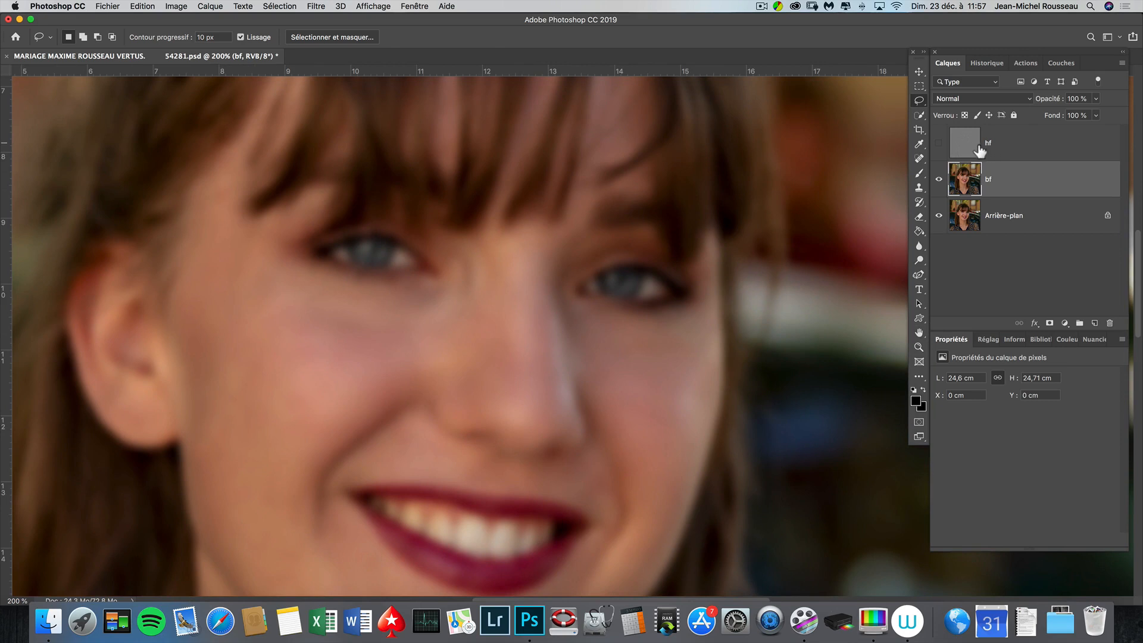
# Show and select the hf layer, and hide bf and Arrière-plan to isolate the skin texture
pyautogui.click(939, 144)
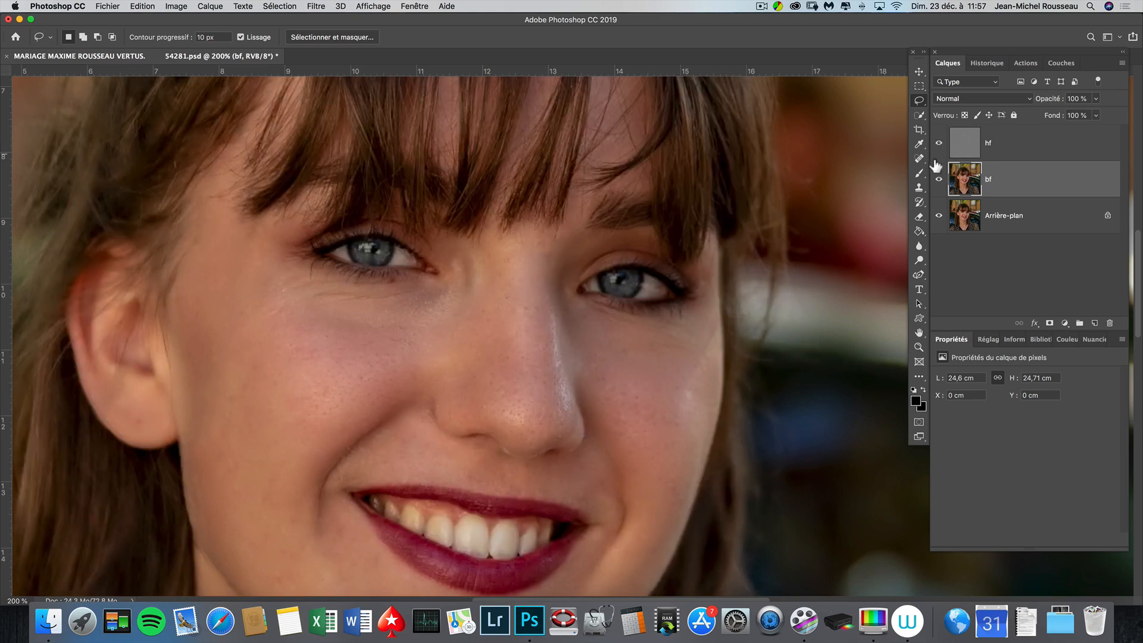
pyautogui.scroll(2, 869, 200)
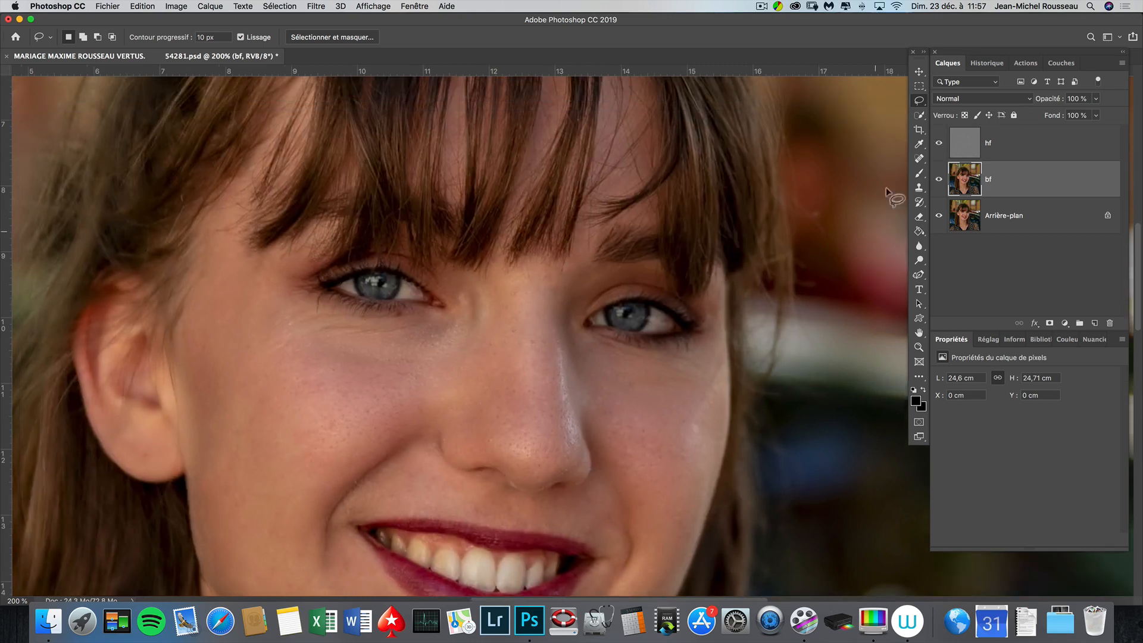
pyautogui.click(1016, 146)
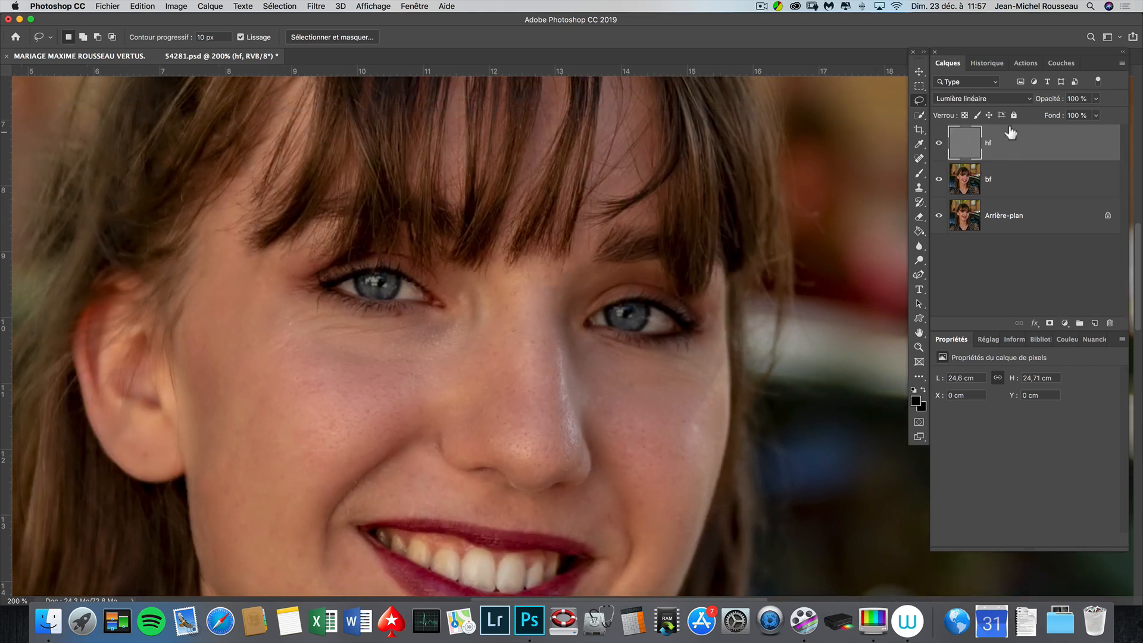
pyautogui.click(938, 179)
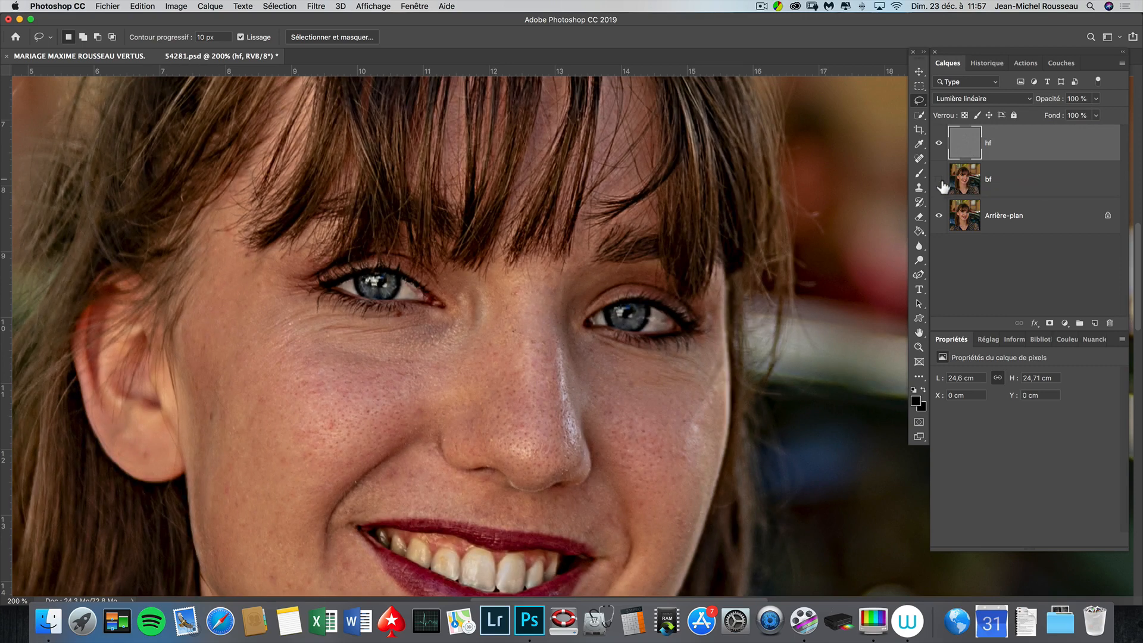
pyautogui.click(939, 215)
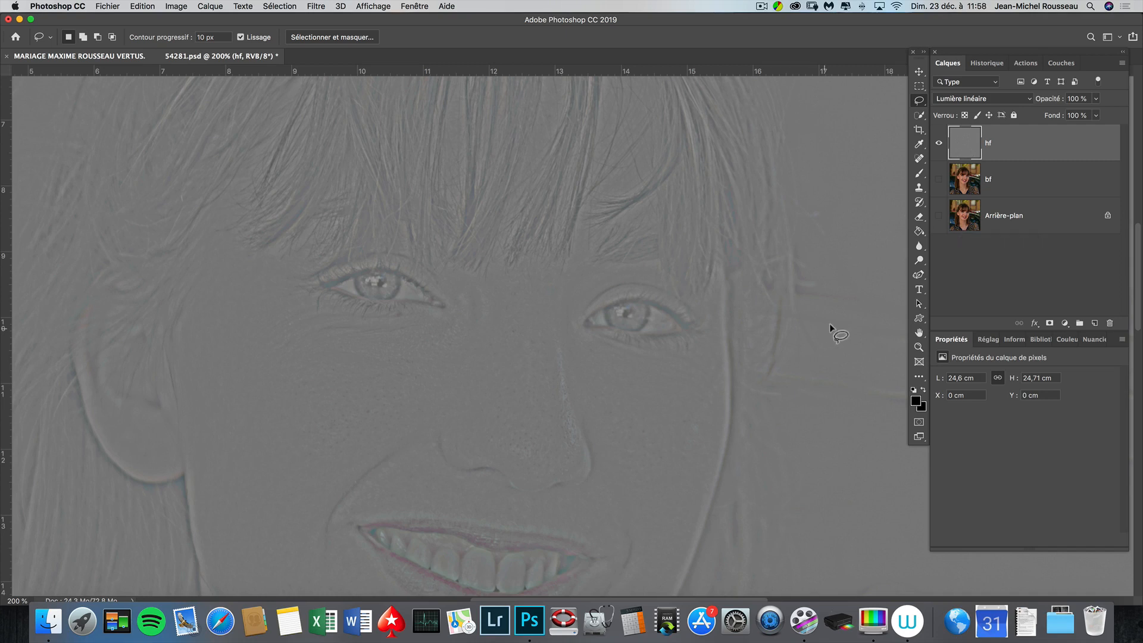
pyautogui.moveTo(596, 365)
pyautogui.mouseDown()
pyautogui.moveTo(684, 286)
pyautogui.moveTo(720, 301)
pyautogui.mouseUp()
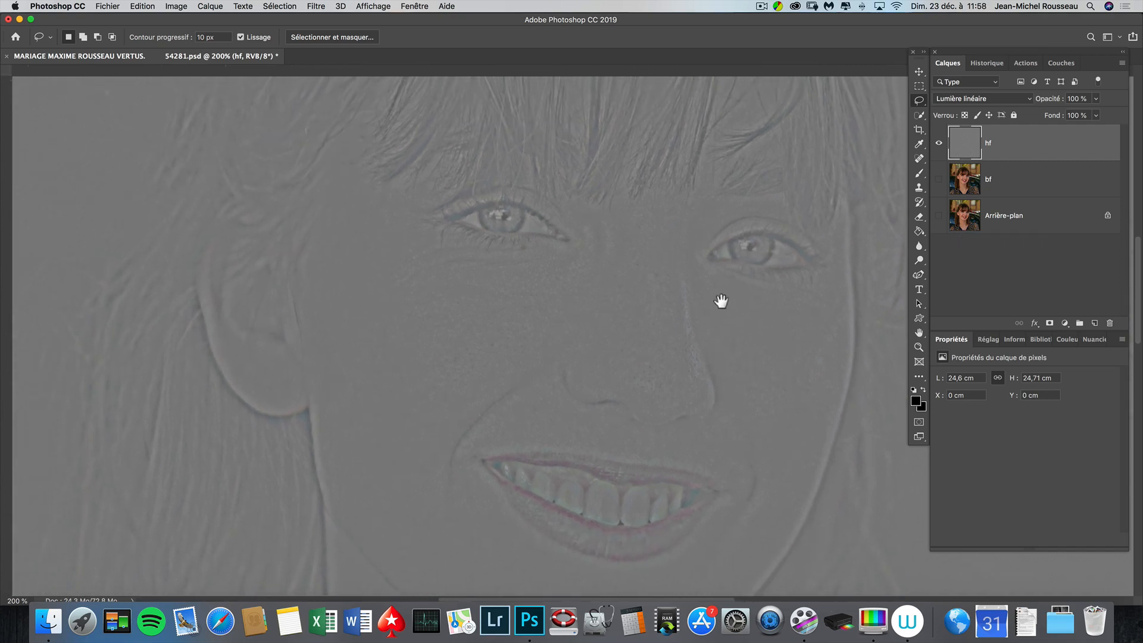
# Heal the fine skin texture on the ear-side cheek of the hf layer with the content-aware Spot Healing Brush
pyautogui.click(919, 159)
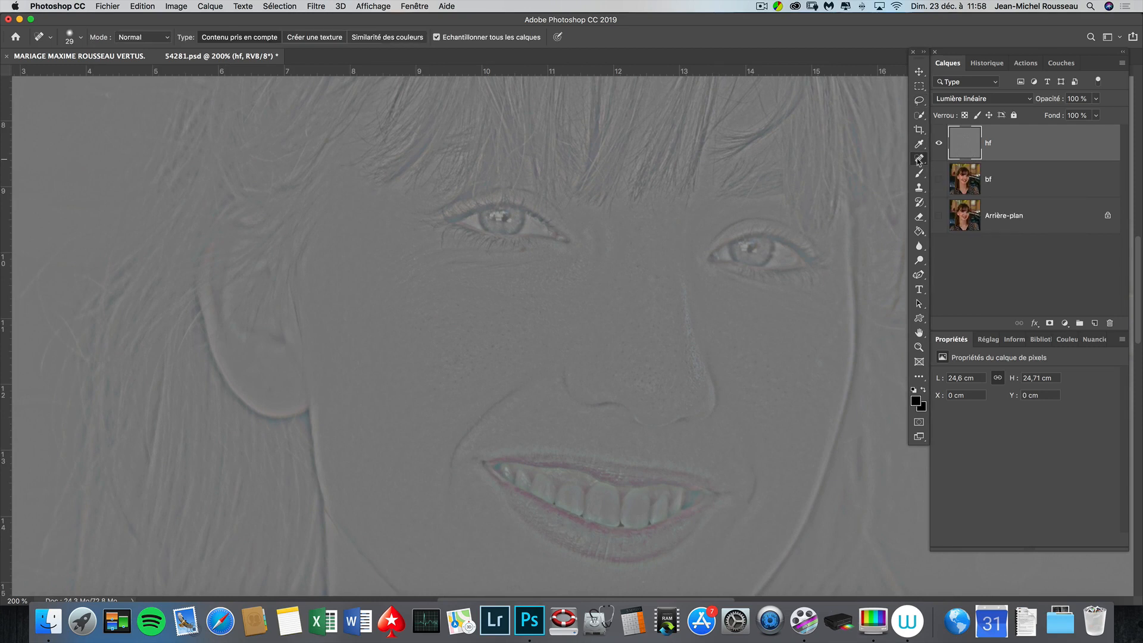
pyautogui.press('super+plus')
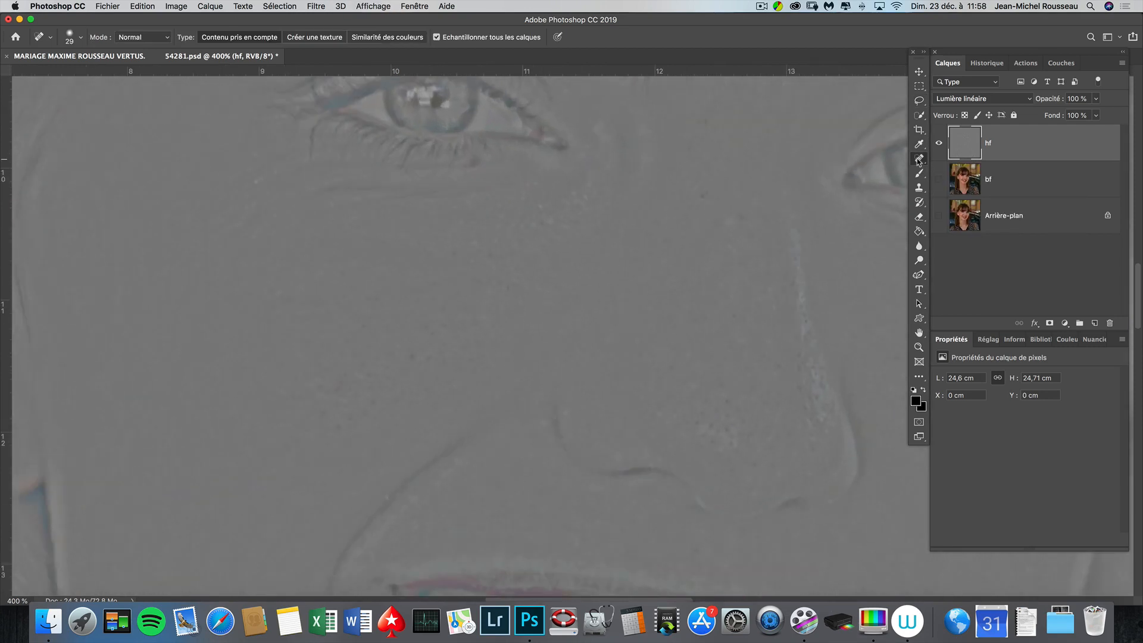
pyautogui.moveTo(433, 349)
pyautogui.mouseDown()
pyautogui.moveTo(582, 347)
pyautogui.moveTo(536, 338)
pyautogui.moveTo(548, 338)
pyautogui.mouseUp()
pyautogui.moveTo(584, 299)
pyautogui.mouseDown()
pyautogui.moveTo(536, 272)
pyautogui.moveTo(456, 322)
pyautogui.moveTo(465, 328)
pyautogui.moveTo(413, 347)
pyautogui.moveTo(436, 344)
pyautogui.mouseUp()
pyautogui.moveTo(424, 432)
pyautogui.mouseDown()
pyautogui.moveTo(530, 377)
pyautogui.moveTo(571, 341)
pyautogui.moveTo(616, 317)
pyautogui.mouseUp()
pyautogui.moveTo(470, 459); pyautogui.dragTo(622, 342)
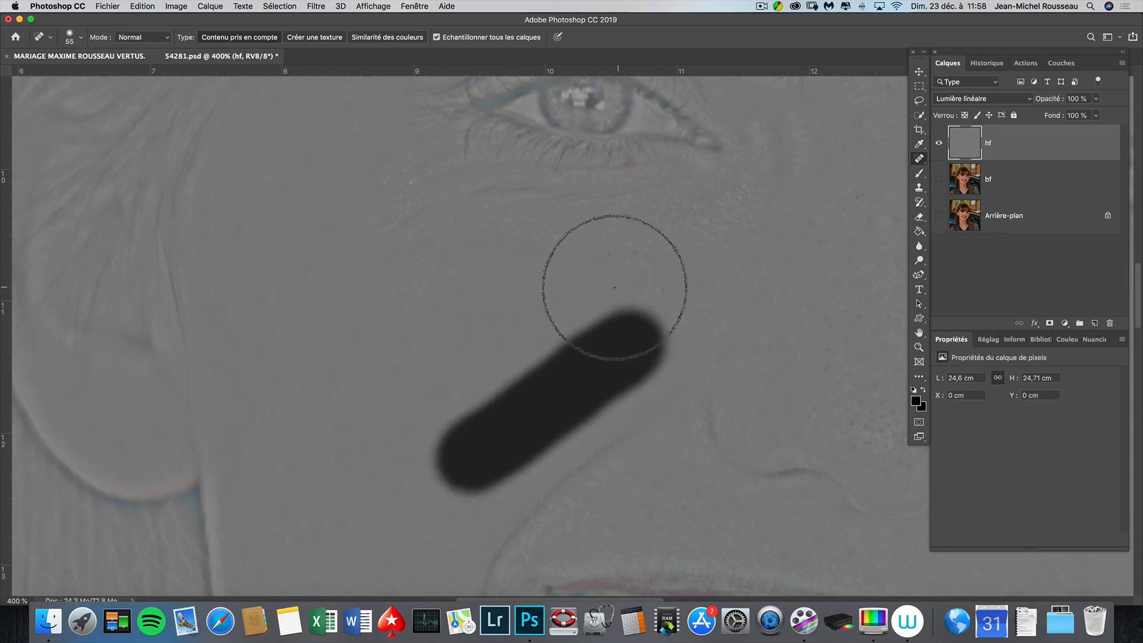
pyautogui.moveTo(538, 331)
pyautogui.mouseDown()
pyautogui.moveTo(617, 314)
pyautogui.moveTo(599, 247)
pyautogui.moveTo(668, 269)
pyautogui.moveTo(600, 280)
pyautogui.mouseUp()
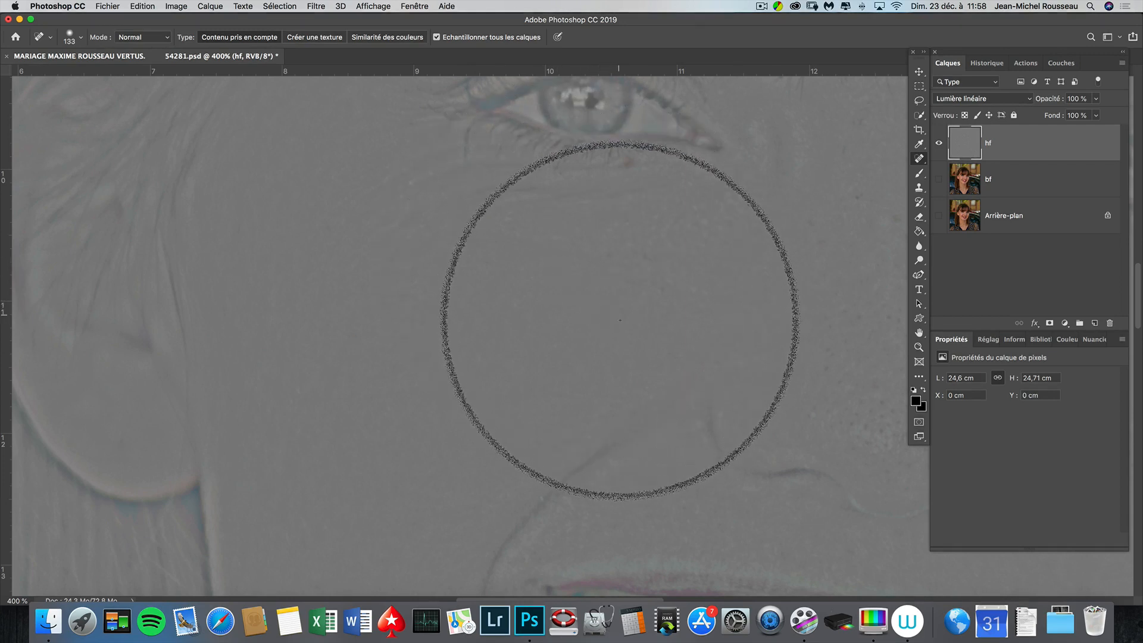
# Heal the cheek texture between the under-eye area and the smile fold beside the nose, adapting the brush size
pyautogui.moveTo(676, 325)
pyautogui.mouseDown()
pyautogui.moveTo(617, 336)
pyautogui.moveTo(584, 301)
pyautogui.moveTo(697, 255)
pyautogui.moveTo(702, 302)
pyautogui.mouseUp()
pyautogui.moveTo(665, 338)
pyautogui.mouseDown()
pyautogui.moveTo(659, 351)
pyautogui.moveTo(626, 345)
pyautogui.mouseUp()
pyautogui.moveTo(721, 392)
pyautogui.mouseDown()
pyautogui.moveTo(732, 301)
pyautogui.moveTo(687, 293)
pyautogui.moveTo(666, 320)
pyautogui.mouseUp()
pyautogui.moveTo(633, 369); pyautogui.dragTo(649, 346)
pyautogui.moveTo(816, 345)
pyautogui.mouseDown()
pyautogui.moveTo(750, 304)
pyautogui.moveTo(592, 275)
pyautogui.mouseUp()
pyautogui.moveTo(599, 334)
pyautogui.mouseDown()
pyautogui.moveTo(625, 295)
pyautogui.moveTo(667, 292)
pyautogui.mouseUp()
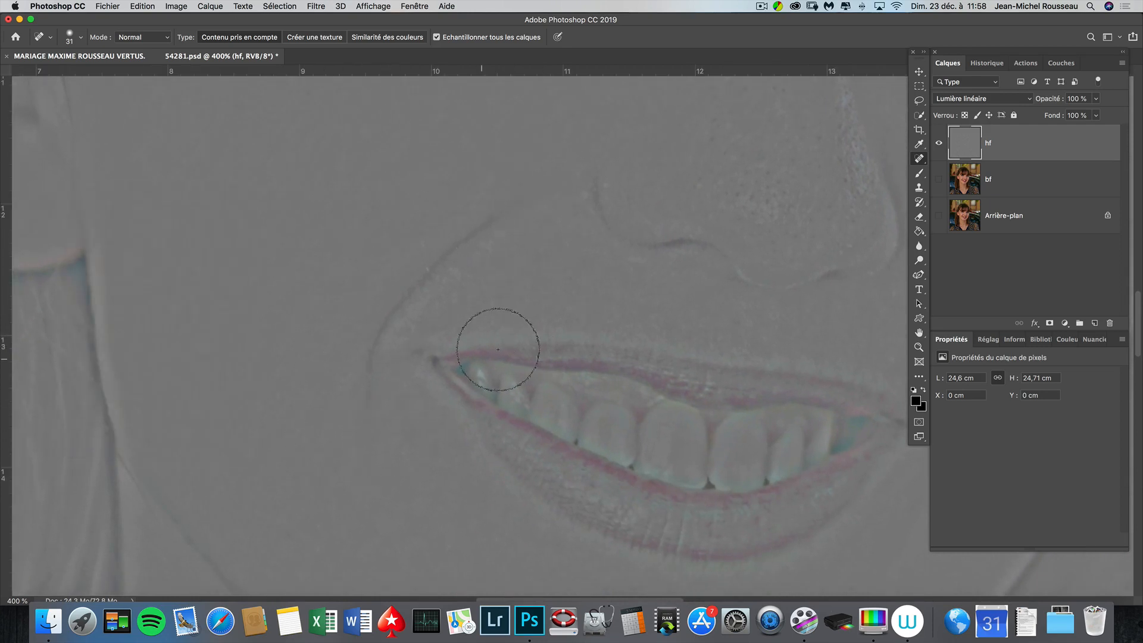
# Heal the pores and spots along the bridge and middle of the nose with broad vertical strokes
pyautogui.moveTo(605, 306); pyautogui.dragTo(504, 392)
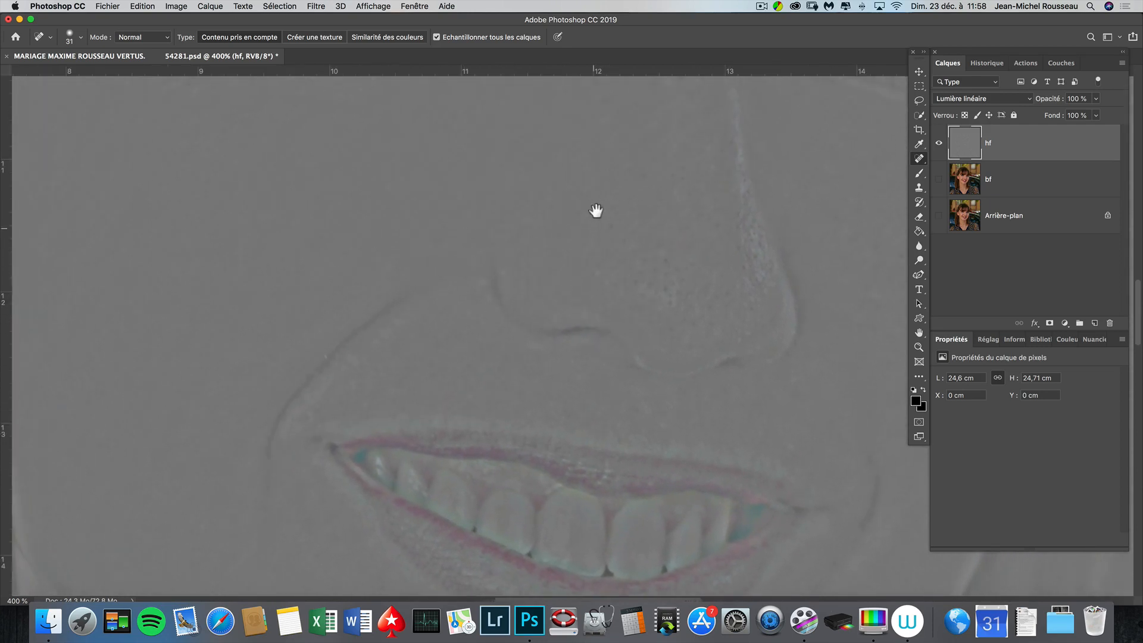
pyautogui.moveTo(594, 212); pyautogui.dragTo(580, 353)
pyautogui.click(609, 177)
pyautogui.moveTo(608, 182)
pyautogui.mouseDown()
pyautogui.moveTo(615, 295)
pyautogui.moveTo(633, 266)
pyautogui.mouseUp()
pyautogui.moveTo(653, 196); pyautogui.dragTo(660, 310)
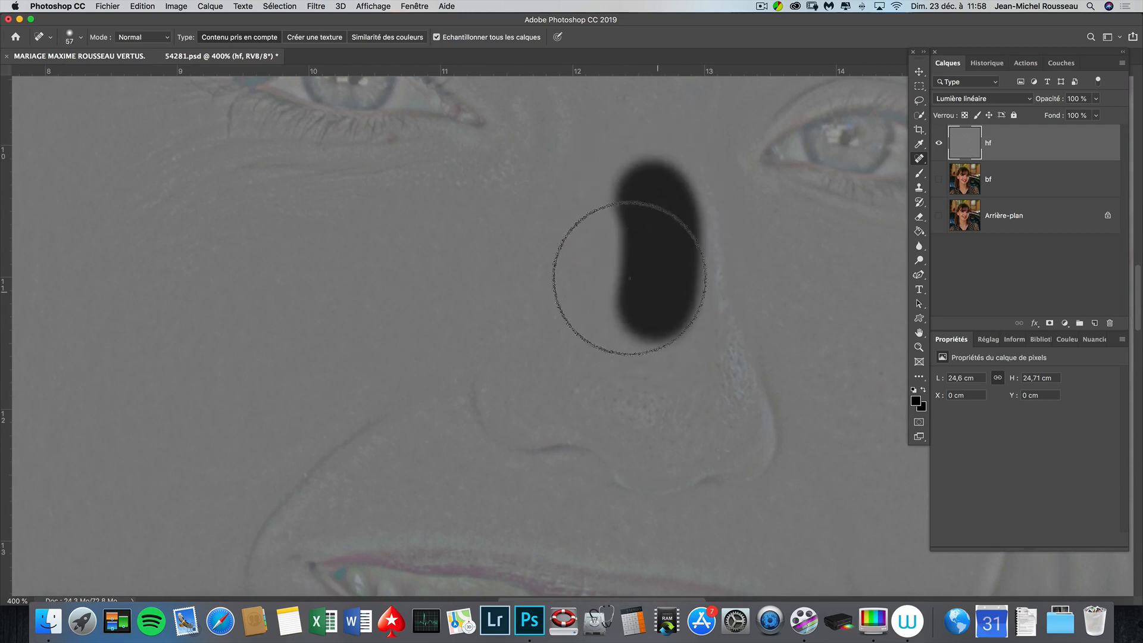
pyautogui.moveTo(599, 191)
pyautogui.mouseDown()
pyautogui.moveTo(557, 322)
pyautogui.moveTo(573, 350)
pyautogui.moveTo(534, 380)
pyautogui.moveTo(621, 404)
pyautogui.moveTo(601, 336)
pyautogui.mouseUp()
pyautogui.moveTo(653, 223)
pyautogui.mouseDown()
pyautogui.moveTo(673, 403)
pyautogui.moveTo(633, 413)
pyautogui.moveTo(634, 383)
pyautogui.moveTo(615, 382)
pyautogui.mouseUp()
# Try one long healing stroke around the nose tip and far edge, undo it, and heal the edge highlight with shorter strokes
pyautogui.moveTo(649, 461)
pyautogui.mouseDown()
pyautogui.moveTo(698, 440)
pyautogui.moveTo(739, 440)
pyautogui.moveTo(692, 246)
pyautogui.mouseUp()
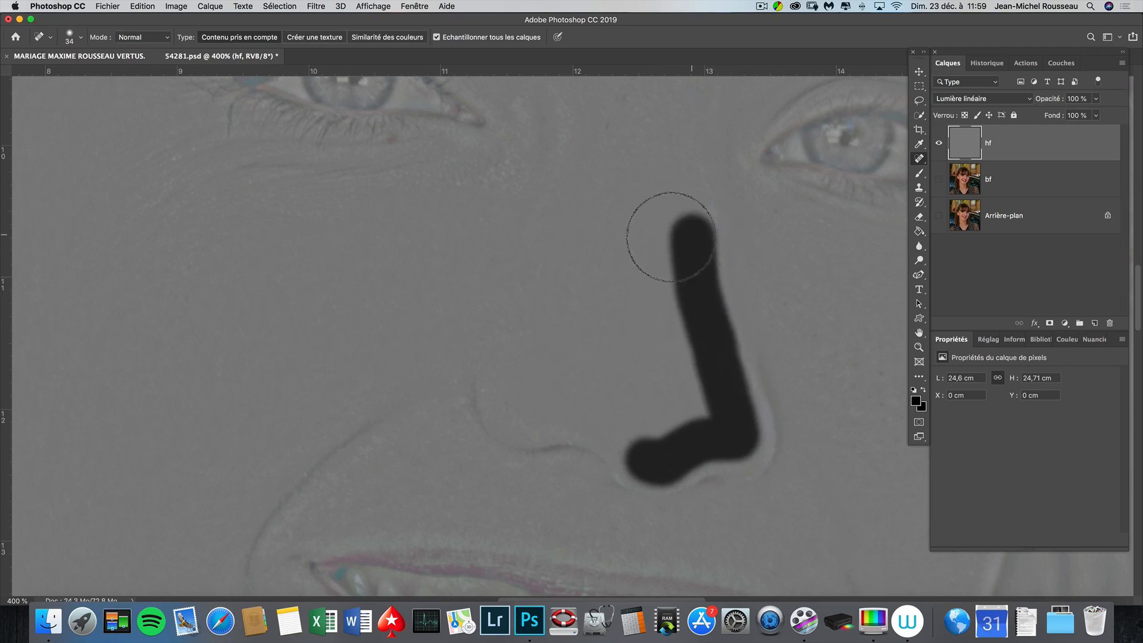
pyautogui.press('super+z')
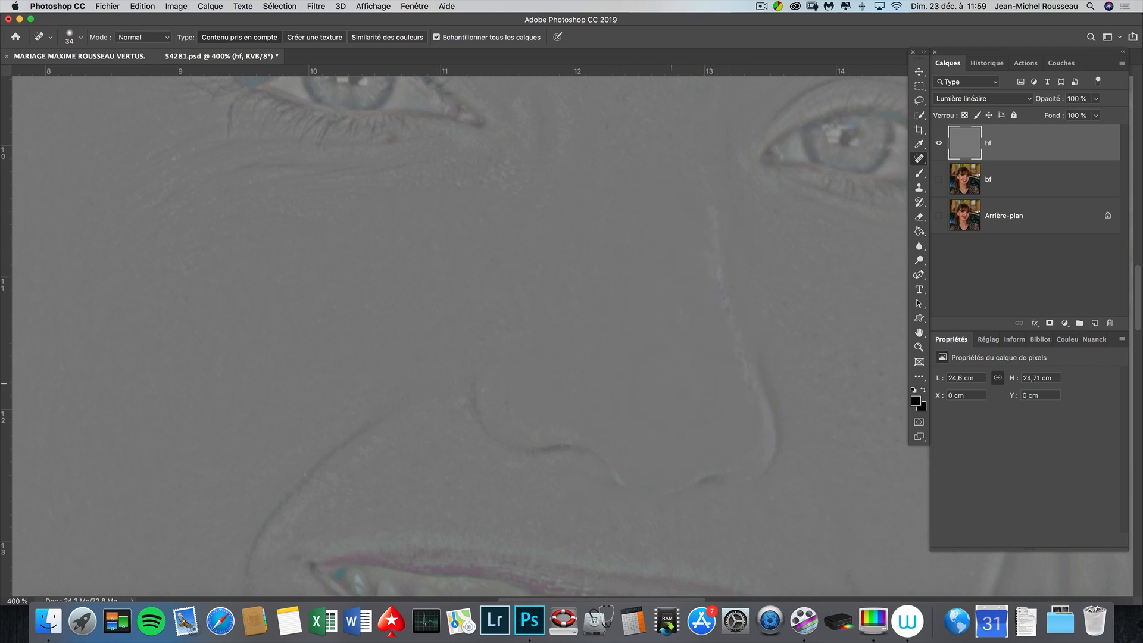
pyautogui.moveTo(681, 343); pyautogui.dragTo(669, 342)
pyautogui.moveTo(704, 210); pyautogui.dragTo(739, 381)
# Reduce the healing brush to about 19 px and clean the texture on the nose tip and around the ear-side nostril
pyautogui.moveTo(572, 346); pyautogui.dragTo(566, 346)
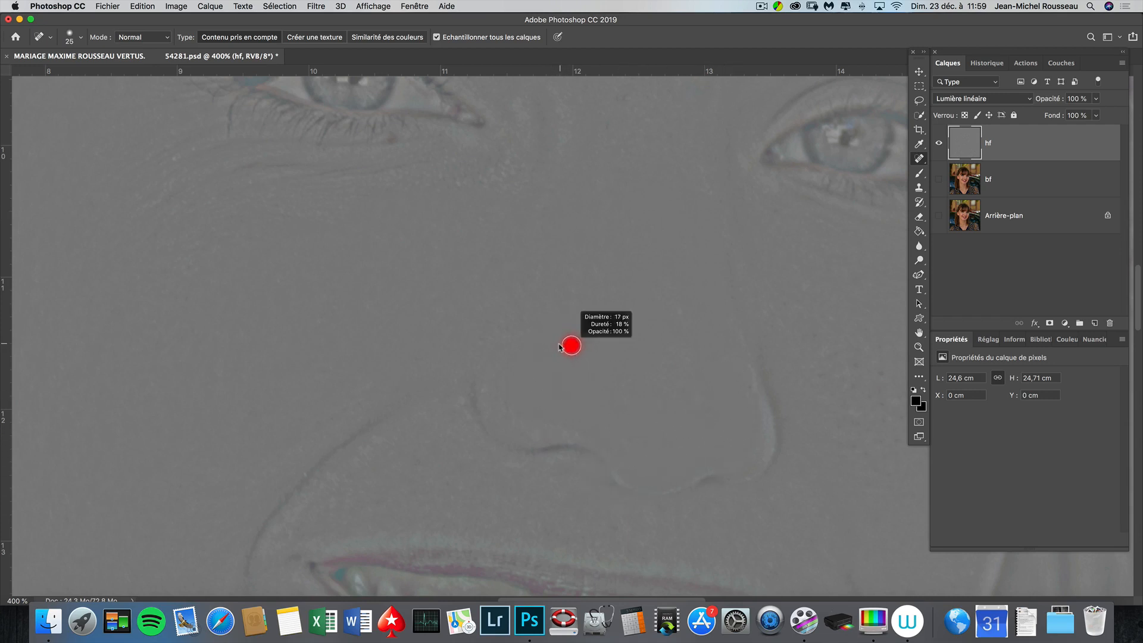
pyautogui.moveTo(494, 380)
pyautogui.mouseDown()
pyautogui.moveTo(506, 425)
pyautogui.moveTo(622, 442)
pyautogui.mouseUp()
pyautogui.moveTo(671, 401)
pyautogui.mouseDown()
pyautogui.moveTo(705, 407)
pyautogui.moveTo(661, 384)
pyautogui.moveTo(756, 423)
pyautogui.moveTo(757, 438)
pyautogui.moveTo(748, 455)
pyautogui.moveTo(673, 466)
pyautogui.mouseUp()
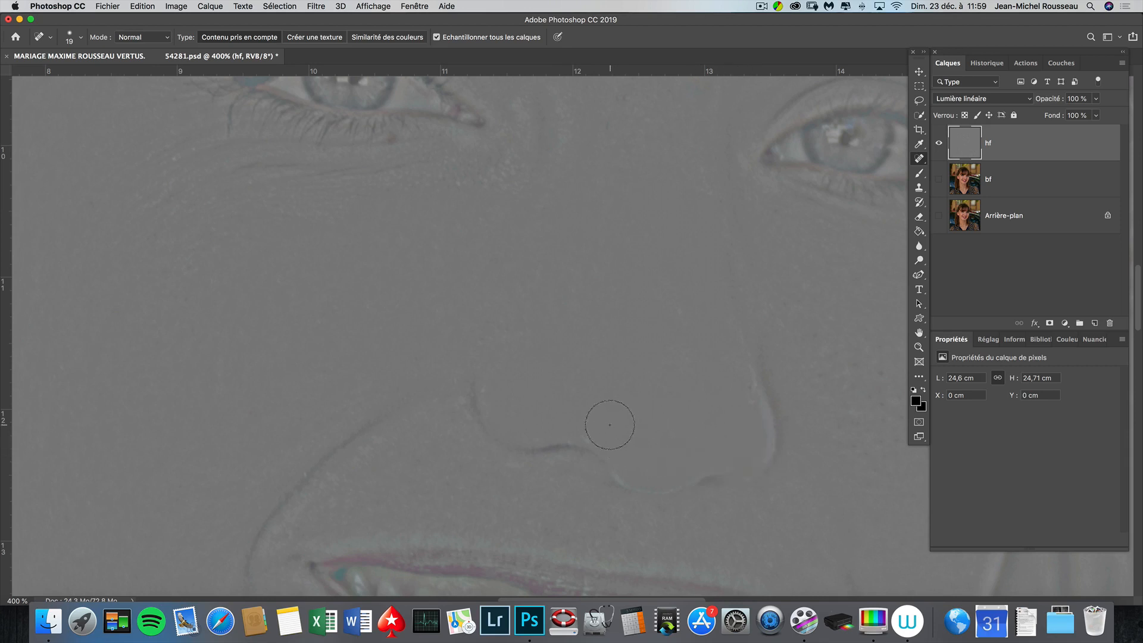
pyautogui.moveTo(601, 433); pyautogui.dragTo(543, 420)
pyautogui.click(580, 437)
pyautogui.click(483, 386)
# Enlarge the healing brush to about 68 px and smooth the texture of the outer cheek below the ear
pyautogui.moveTo(271, 292); pyautogui.dragTo(607, 268)
pyautogui.moveTo(510, 262); pyautogui.dragTo(602, 266)
pyautogui.moveTo(362, 212); pyautogui.dragTo(400, 409)
pyautogui.moveTo(488, 481); pyautogui.dragTo(553, 290)
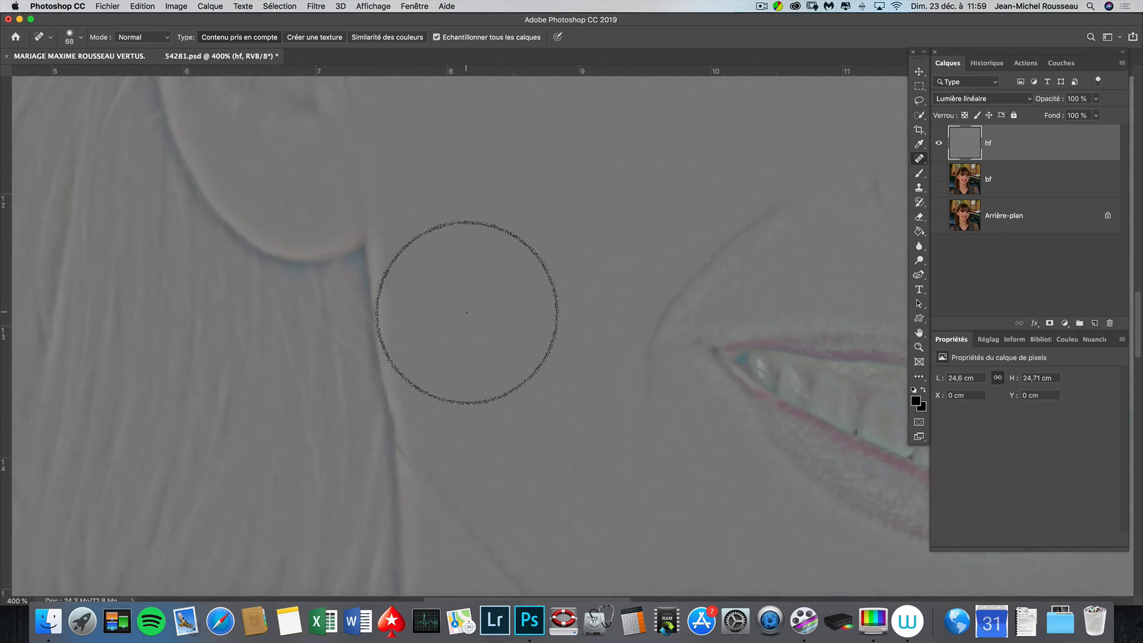
pyautogui.moveTo(592, 248); pyautogui.dragTo(543, 327)
pyautogui.moveTo(528, 387); pyautogui.dragTo(490, 235)
pyautogui.click(447, 256)
# Heal the blemishes on the lower cheek, along the ear-side jaw and across the chin below the lips
pyautogui.moveTo(716, 450)
pyautogui.mouseDown()
pyautogui.moveTo(586, 433)
pyautogui.moveTo(504, 401)
pyautogui.mouseUp()
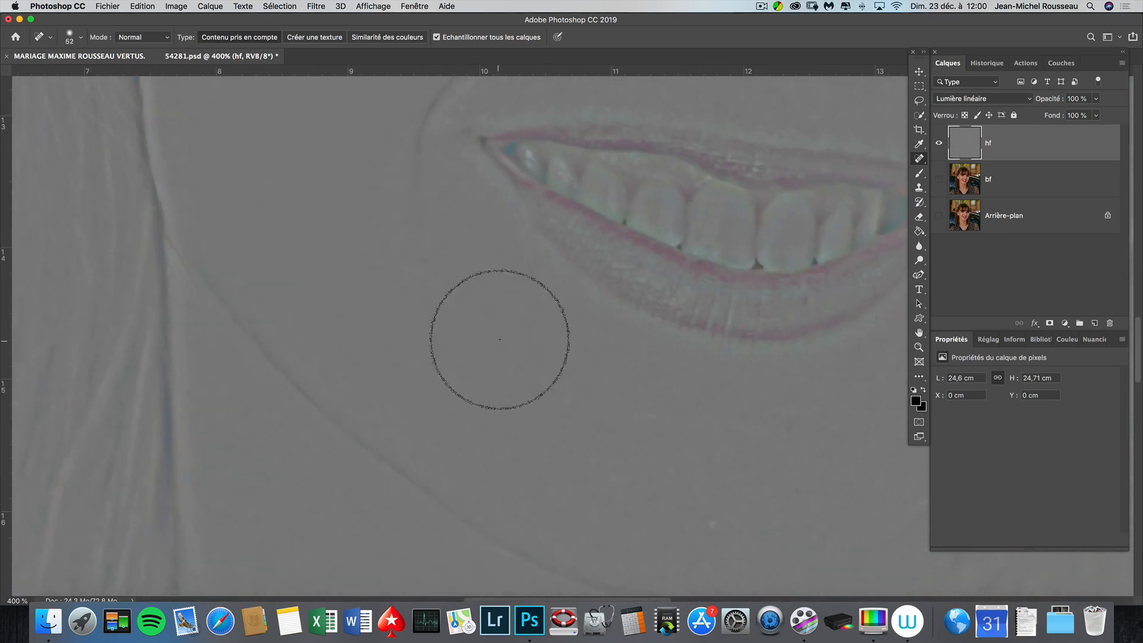
pyautogui.moveTo(345, 370); pyautogui.dragTo(473, 480)
pyautogui.moveTo(357, 310); pyautogui.dragTo(524, 409)
pyautogui.moveTo(649, 364); pyautogui.dragTo(502, 459)
pyautogui.moveTo(697, 394); pyautogui.dragTo(548, 458)
pyautogui.moveTo(548, 466)
pyautogui.mouseDown()
pyautogui.moveTo(677, 327)
pyautogui.moveTo(654, 309)
pyautogui.mouseUp()
pyautogui.moveTo(659, 270); pyautogui.dragTo(511, 390)
pyautogui.moveTo(525, 487); pyautogui.dragTo(452, 539)
pyautogui.moveTo(583, 324)
pyautogui.mouseDown()
pyautogui.moveTo(565, 335)
pyautogui.moveTo(312, 329)
pyautogui.mouseUp()
pyautogui.moveTo(455, 470); pyautogui.dragTo(758, 592)
pyautogui.moveTo(289, 384); pyautogui.dragTo(346, 453)
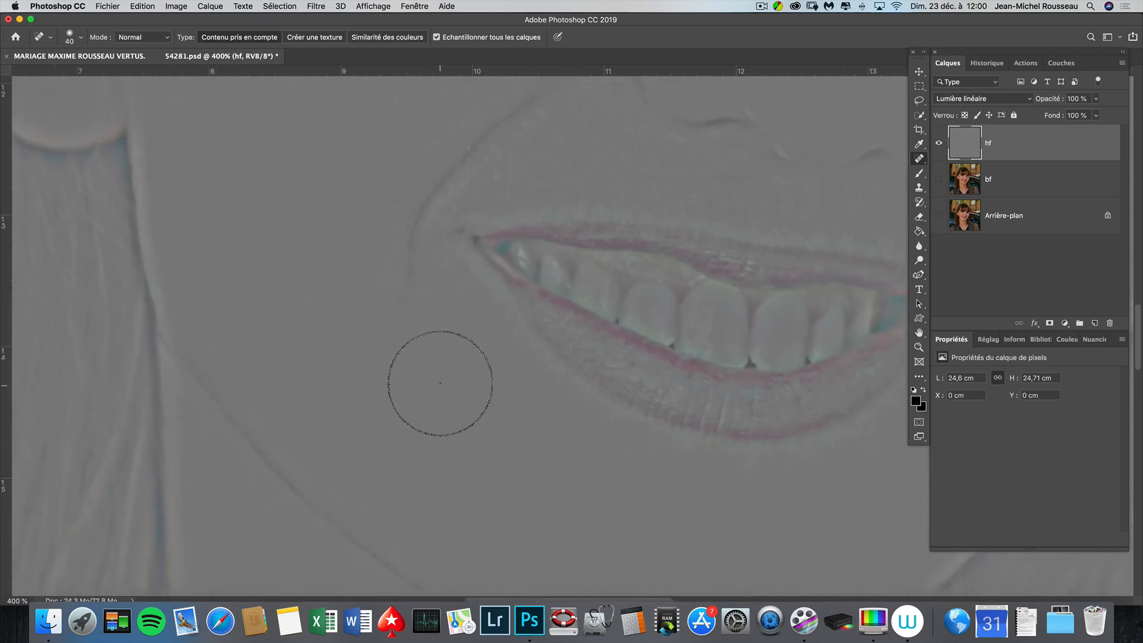
# Heal the skin between the nose and the upper lip with a smaller brush of about 32 px
pyautogui.moveTo(401, 197); pyautogui.dragTo(390, 216)
pyautogui.press('[')
pyautogui.moveTo(571, 138); pyautogui.dragTo(563, 123)
pyautogui.click(466, 209)
pyautogui.moveTo(538, 203)
pyautogui.mouseDown()
pyautogui.moveTo(561, 160)
pyautogui.moveTo(721, 192)
pyautogui.mouseUp()
pyautogui.moveTo(705, 157); pyautogui.dragTo(533, 180)
pyautogui.moveTo(530, 181); pyautogui.dragTo(543, 241)
pyautogui.moveTo(607, 208); pyautogui.dragTo(696, 205)
pyautogui.moveTo(646, 247); pyautogui.dragTo(617, 250)
pyautogui.moveTo(808, 275); pyautogui.dragTo(645, 337)
pyautogui.moveTo(568, 261); pyautogui.dragTo(586, 287)
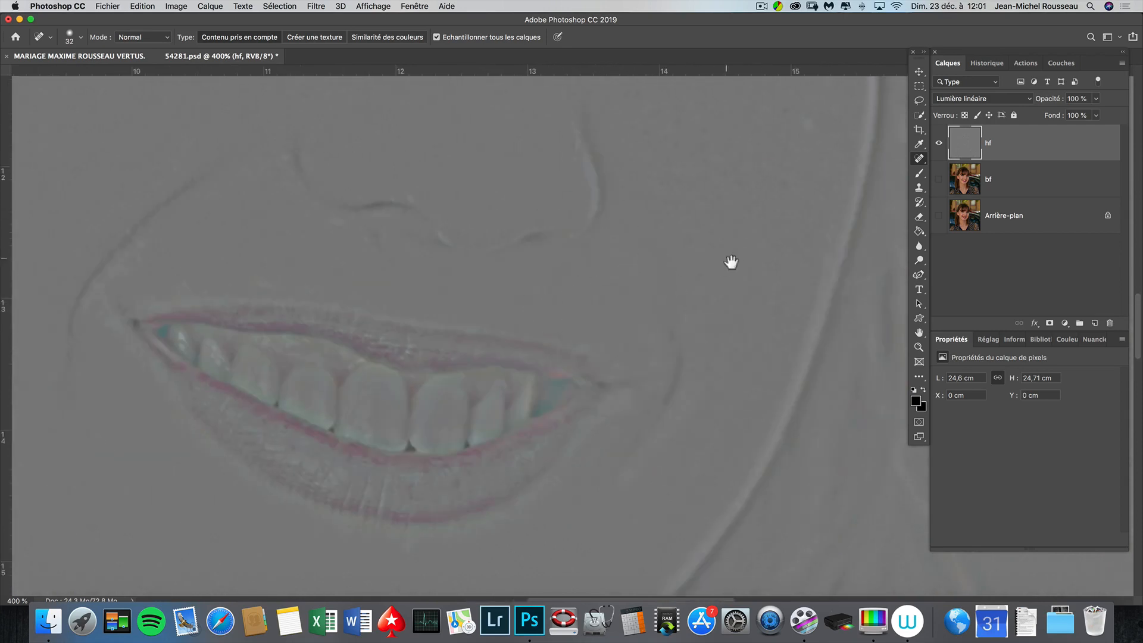
# Enlarge the healing brush and smooth the texture of the far cheek beside the nose and mouth
pyautogui.moveTo(730, 263); pyautogui.dragTo(700, 346)
pyautogui.press(']')
pyautogui.press(']')
pyautogui.moveTo(678, 311)
pyautogui.mouseDown()
pyautogui.moveTo(720, 303)
pyautogui.moveTo(751, 398)
pyautogui.mouseUp()
pyautogui.moveTo(672, 176); pyautogui.dragTo(646, 365)
pyautogui.moveTo(600, 283); pyautogui.dragTo(622, 305)
pyautogui.moveTo(685, 408); pyautogui.dragTo(722, 297)
# Reduce the healing brush to about 36 px and heal the skin along the far side of the nose
pyautogui.press('[')
pyautogui.press('[')
pyautogui.moveTo(558, 176); pyautogui.dragTo(631, 366)
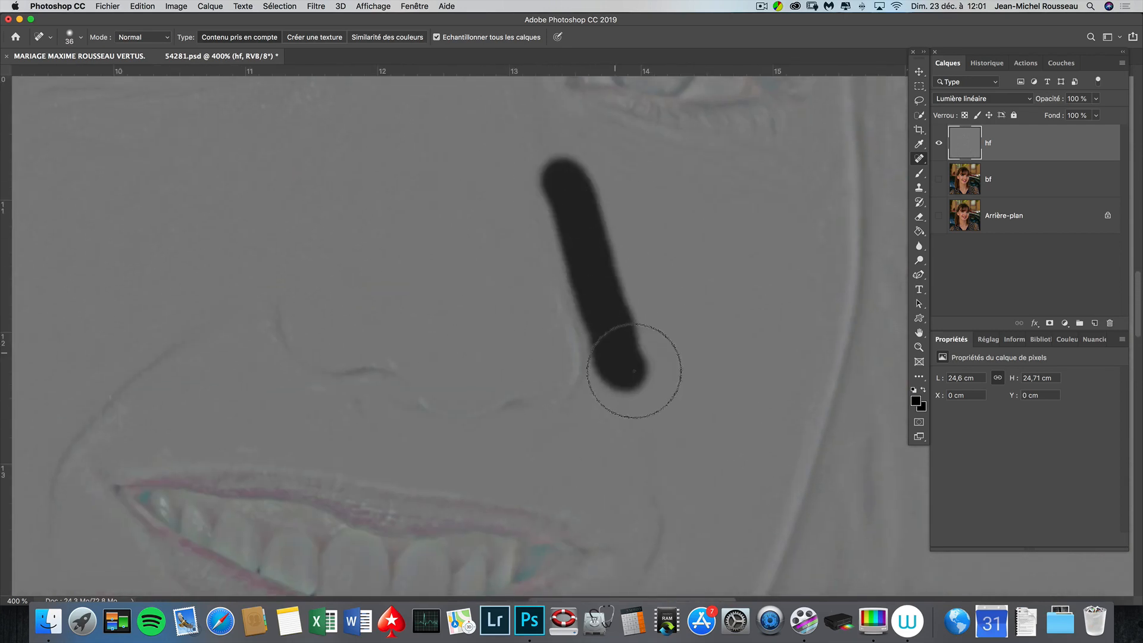
pyautogui.moveTo(604, 535); pyautogui.dragTo(597, 277)
pyautogui.moveTo(530, 536); pyautogui.dragTo(646, 286)
pyautogui.moveTo(589, 354); pyautogui.dragTo(355, 370)
# Heal the texture below the far eye, around the inner eye corners and under the ear-side eye
pyautogui.moveTo(578, 231); pyautogui.dragTo(536, 583)
pyautogui.moveTo(512, 137); pyautogui.dragTo(461, 524)
pyautogui.moveTo(607, 387); pyautogui.dragTo(651, 415)
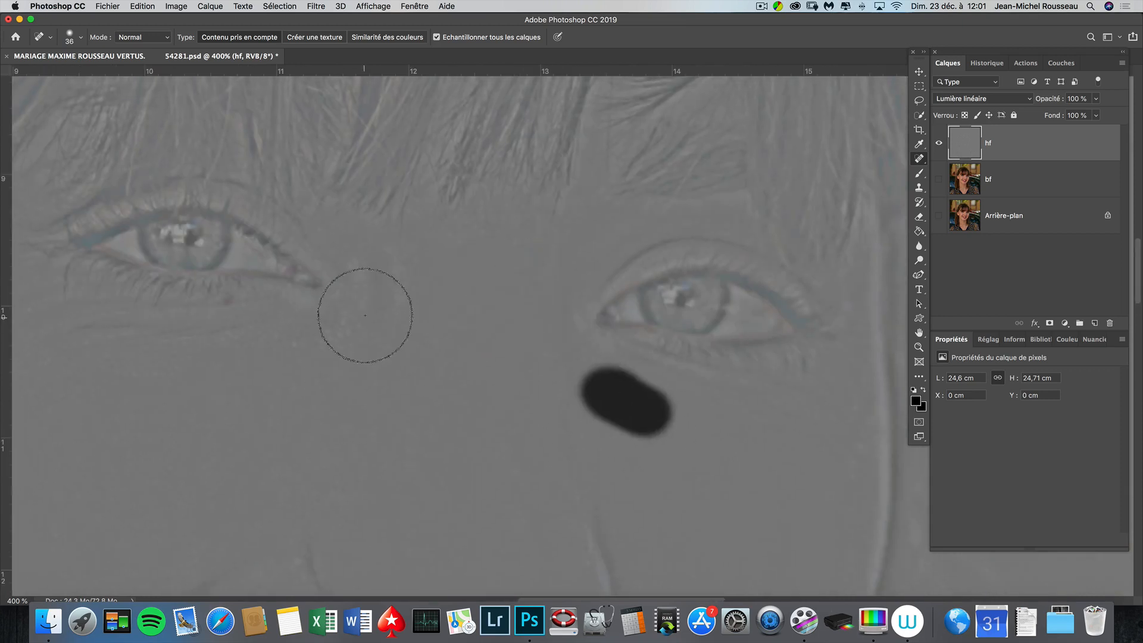
pyautogui.moveTo(361, 316); pyautogui.dragTo(236, 362)
pyautogui.moveTo(407, 277); pyautogui.dragTo(410, 298)
pyautogui.moveTo(495, 469); pyautogui.dragTo(588, 327)
pyautogui.moveTo(340, 370); pyautogui.dragTo(202, 483)
pyautogui.moveTo(494, 499)
pyautogui.mouseDown()
pyautogui.moveTo(443, 424)
pyautogui.moveTo(475, 430)
pyautogui.mouseUp()
# Set the healing brush to 25 px and touch up remaining spots on the cheek and ear-side smile fold
pyautogui.press('[')
pyautogui.press('[')
pyautogui.click(338, 345)
pyautogui.moveTo(643, 477); pyautogui.dragTo(472, 446)
pyautogui.moveTo(83, 381)
pyautogui.mouseDown()
pyautogui.moveTo(464, 377)
pyautogui.moveTo(474, 334)
pyautogui.mouseUp()
pyautogui.click(538, 386)
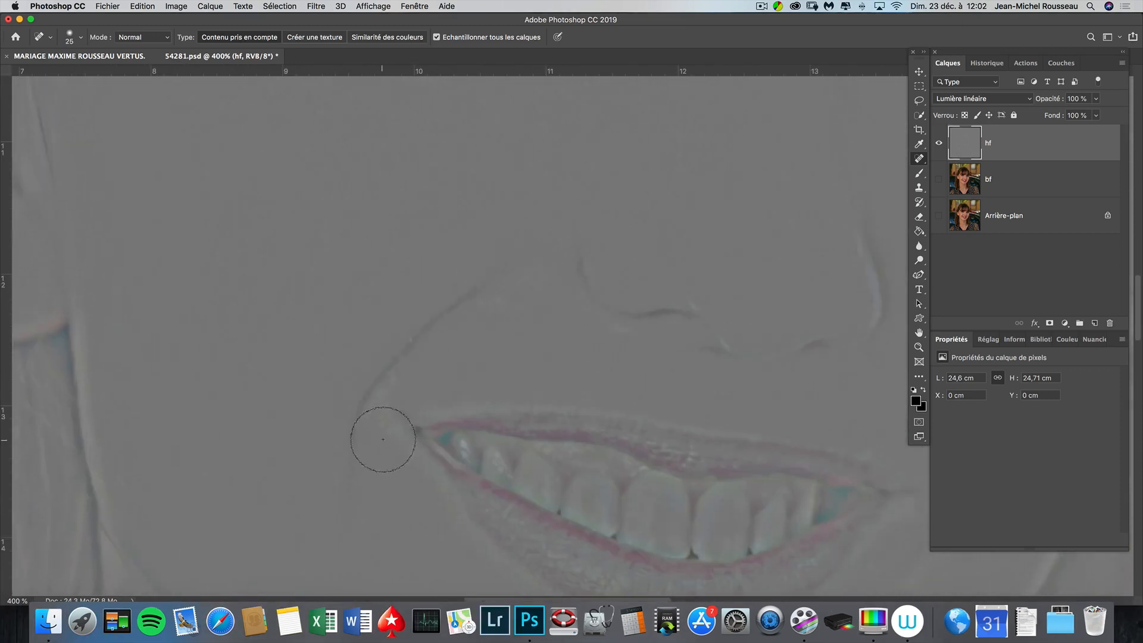
# Heal the last texture marks around the mouth corner, chin and jawline
pyautogui.moveTo(542, 543); pyautogui.dragTo(294, 461)
pyautogui.moveTo(666, 426); pyautogui.dragTo(787, 162)
pyautogui.moveTo(661, 487); pyautogui.dragTo(752, 391)
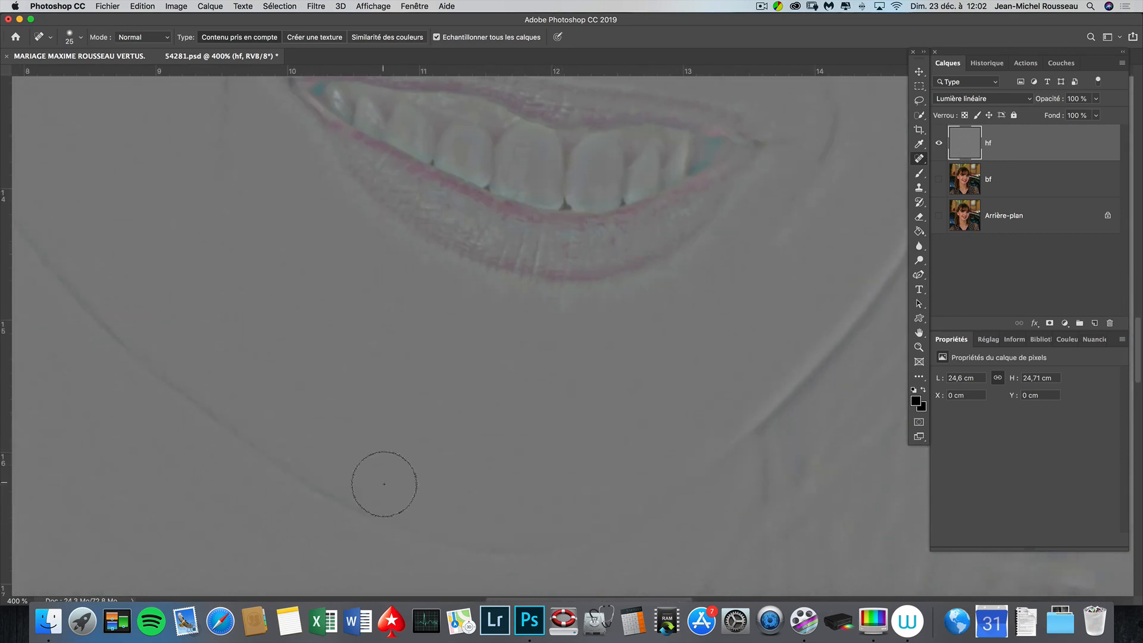
pyautogui.moveTo(80, 180); pyautogui.dragTo(388, 349)
pyautogui.moveTo(285, 203); pyautogui.dragTo(296, 258)
# Heal small spots on the temple beside the ear-side eye and on the cheek beneath it
pyautogui.moveTo(381, 197); pyautogui.dragTo(386, 450)
pyautogui.moveTo(381, 196); pyautogui.dragTo(386, 450)
pyautogui.moveTo(282, 408); pyautogui.dragTo(280, 389)
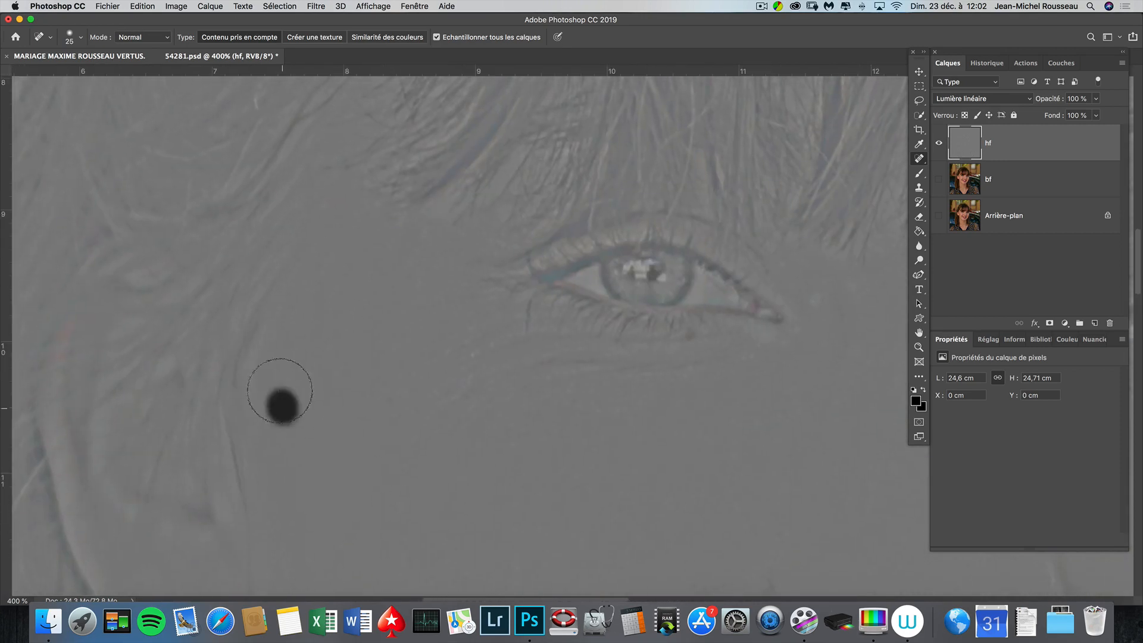
pyautogui.moveTo(336, 356); pyautogui.dragTo(359, 322)
pyautogui.click(517, 424)
pyautogui.moveTo(740, 499); pyautogui.dragTo(514, 426)
pyautogui.moveTo(631, 311); pyautogui.dragTo(632, 304)
pyautogui.moveTo(631, 346); pyautogui.dragTo(633, 345)
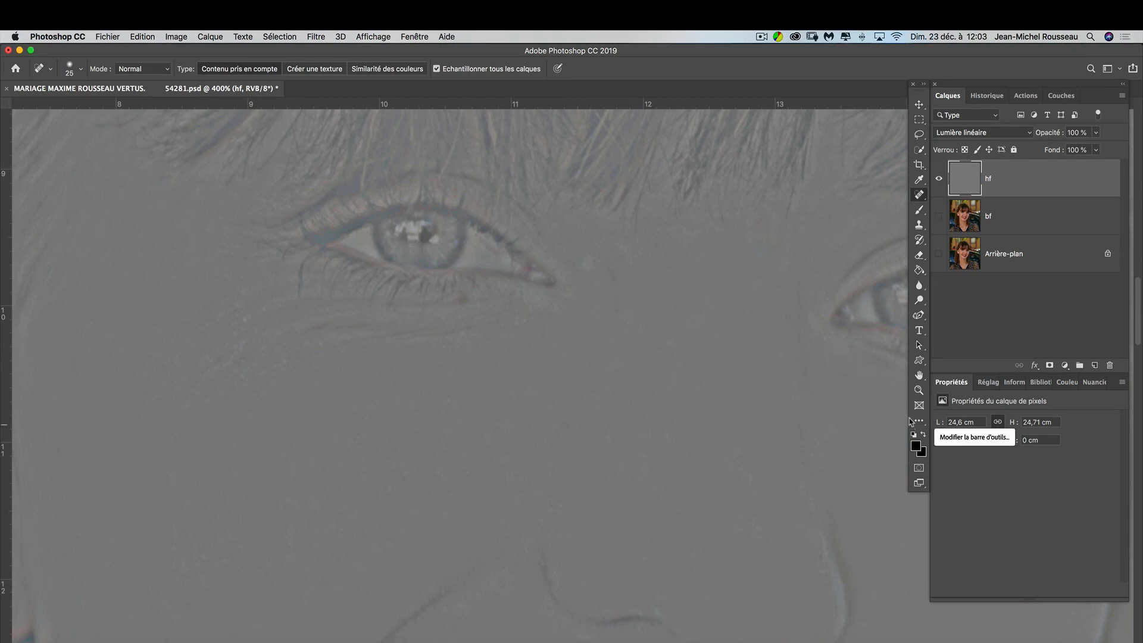
# Show the bf and Arrière-plan layers again beneath the retouched hf layer
pyautogui.press('super+minus')
pyautogui.press('super+minus')
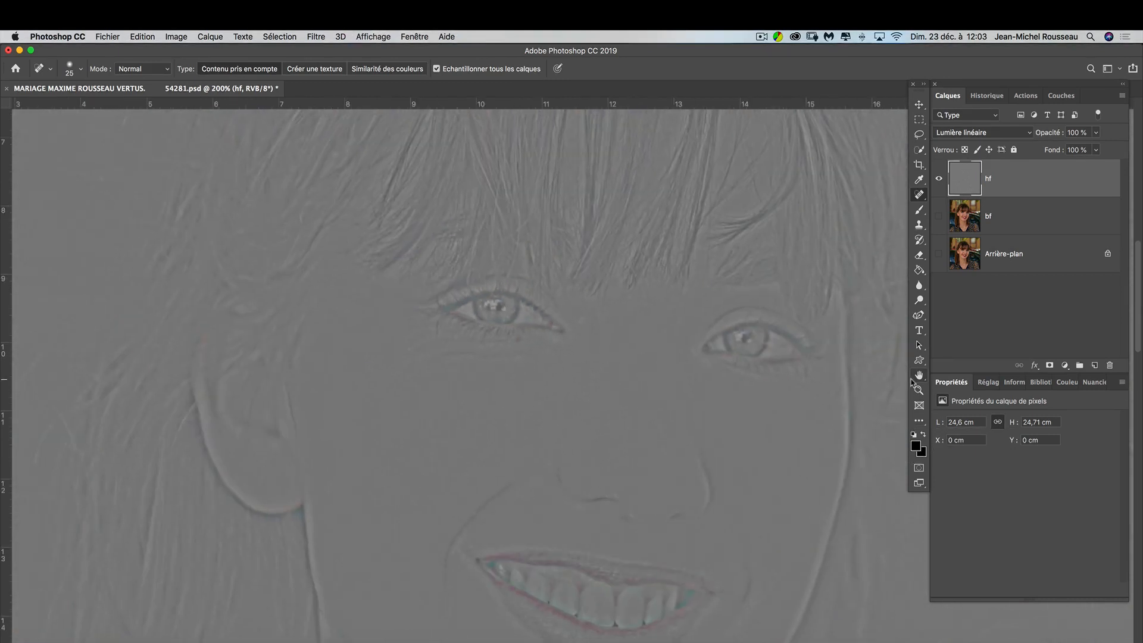
pyautogui.press('super+minus')
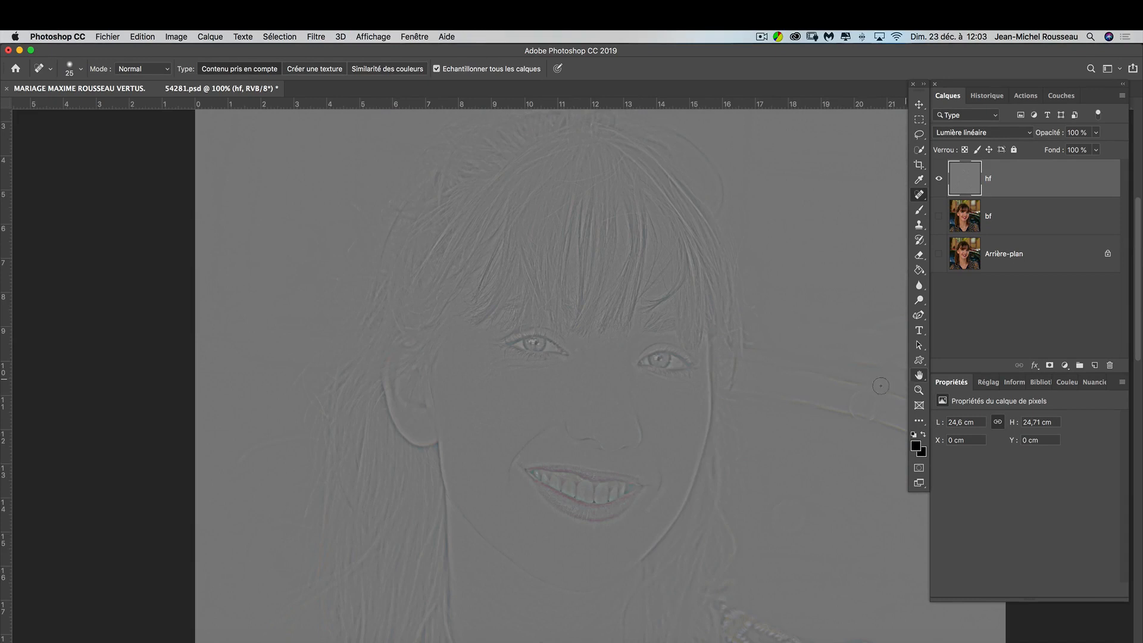
pyautogui.click(939, 218)
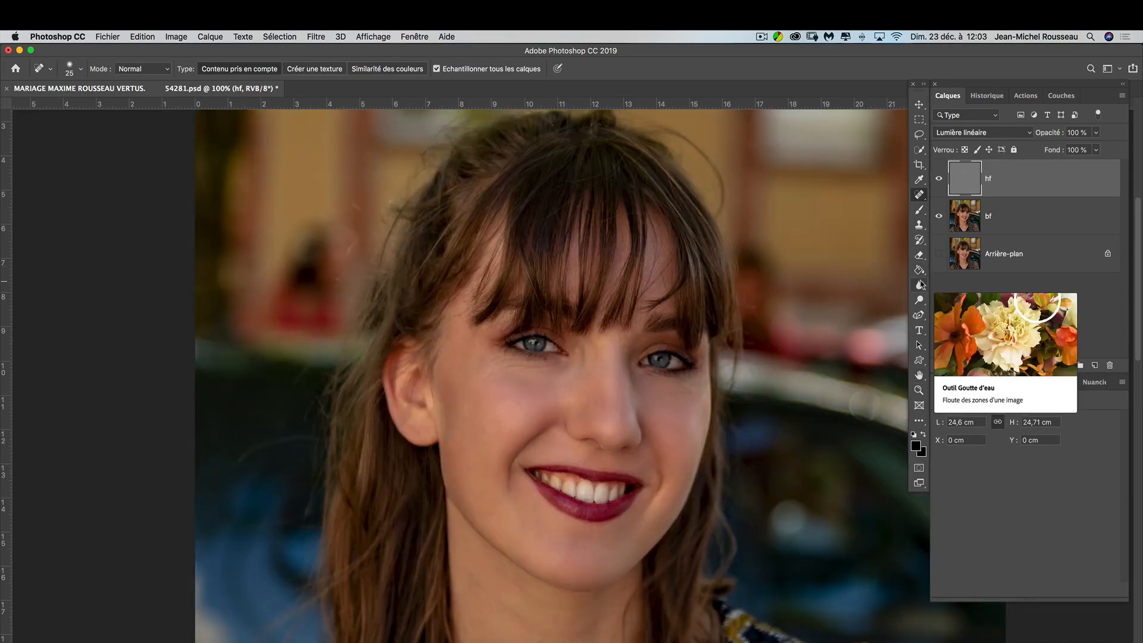
pyautogui.click(941, 256)
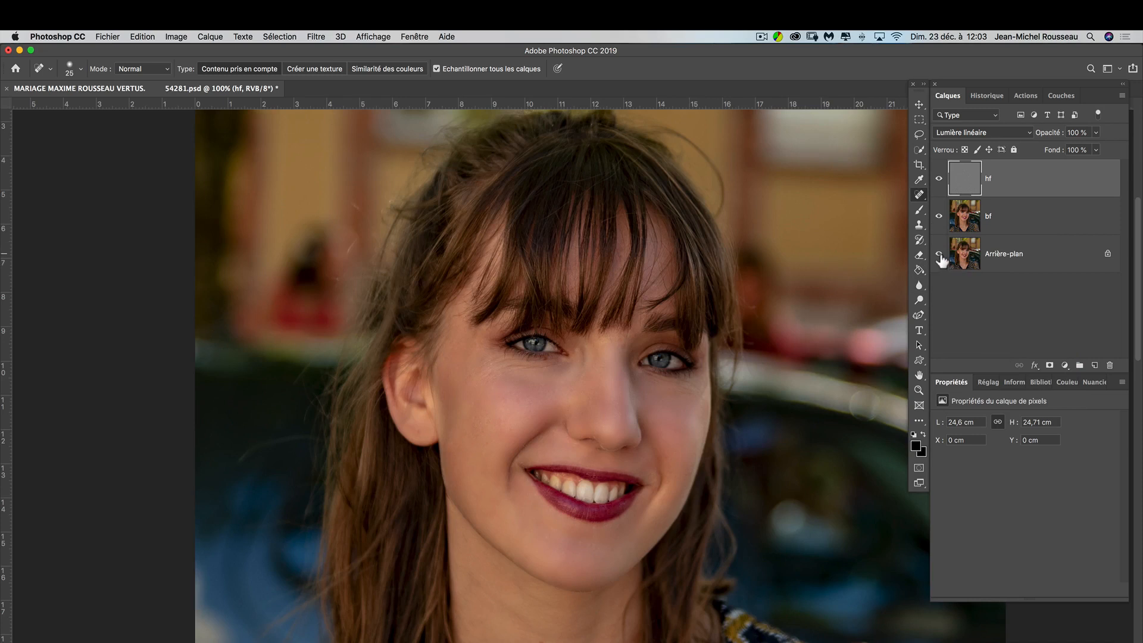
# Compare the original portrait with the retouch by isolating the Arrière-plan layer and restoring all layers, twice
pyautogui.keyDown('alt'); pyautogui.click(940, 254); pyautogui.keyUp('alt')
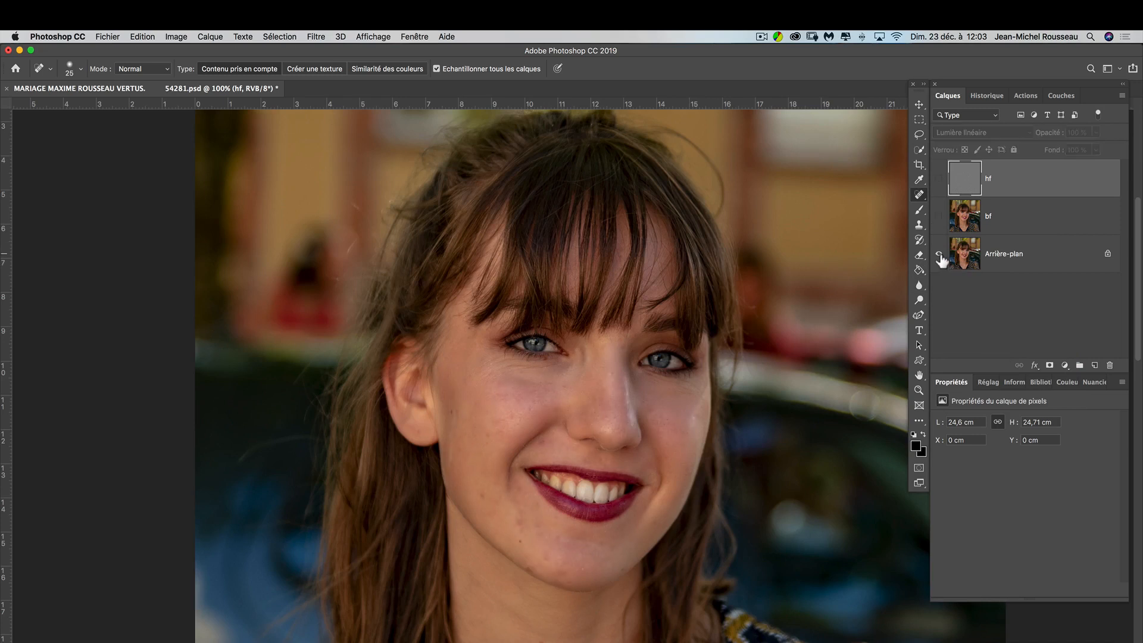
pyautogui.keyDown('alt'); pyautogui.click(940, 256); pyautogui.keyUp('alt')
pyautogui.keyDown('alt'); pyautogui.click(940, 256); pyautogui.keyUp('alt')
pyautogui.keyDown('alt'); pyautogui.click(940, 256); pyautogui.keyUp('alt')
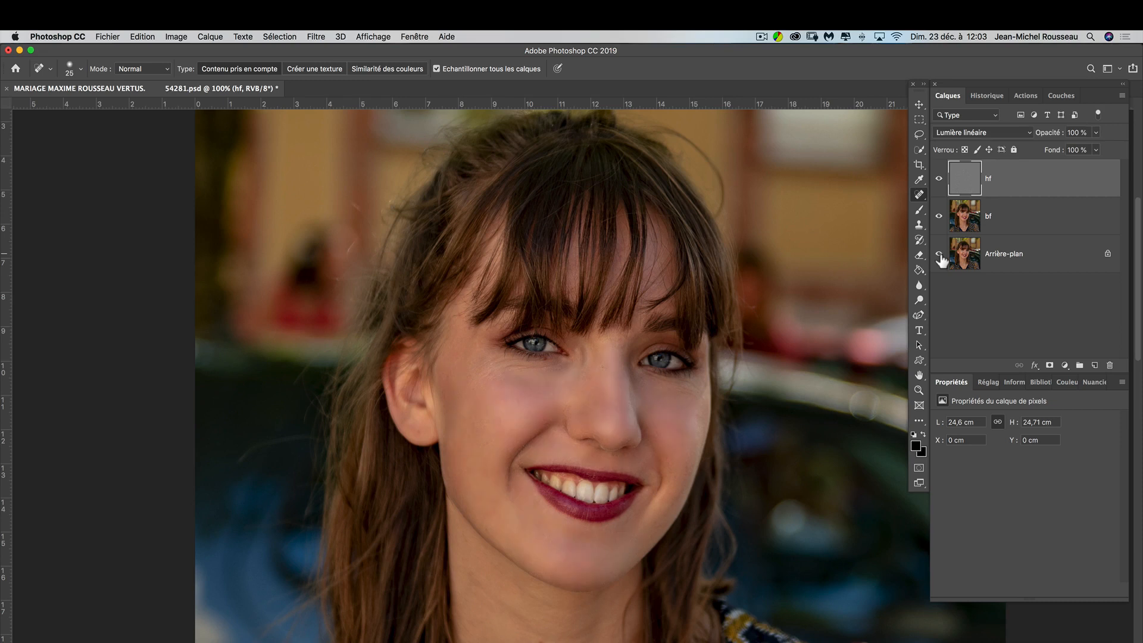
# Turn off sampling of all layers for the Spot Healing Brush on the hf layer
pyautogui.press('super+plus')
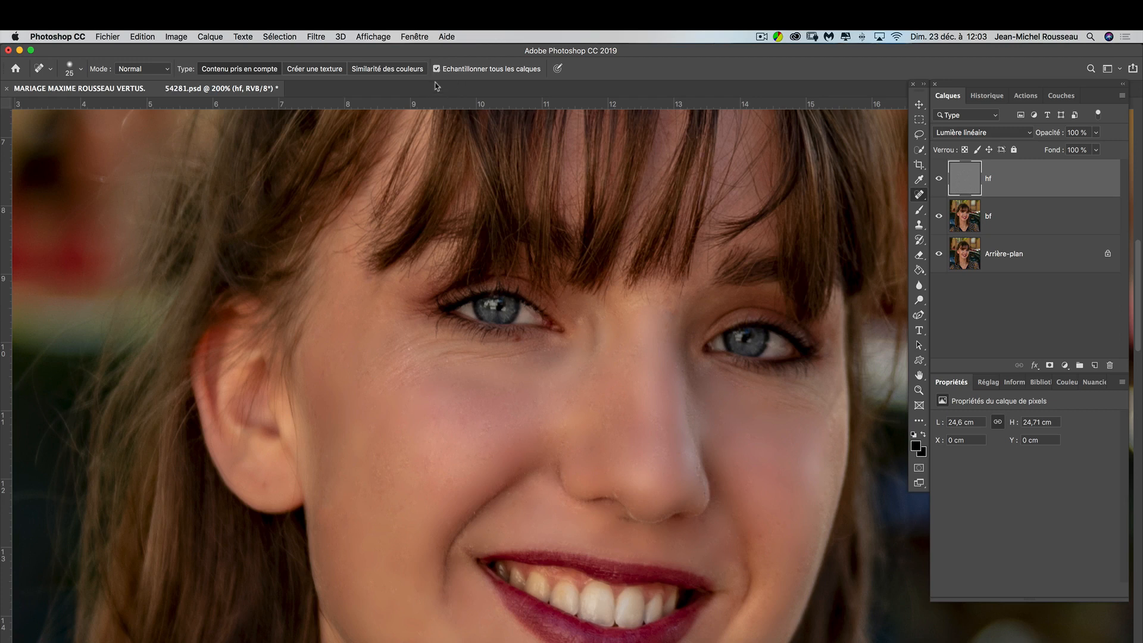
pyautogui.click(437, 69)
pyautogui.moveTo(434, 427); pyautogui.dragTo(520, 397)
pyautogui.scroll(-1, 620, 451)
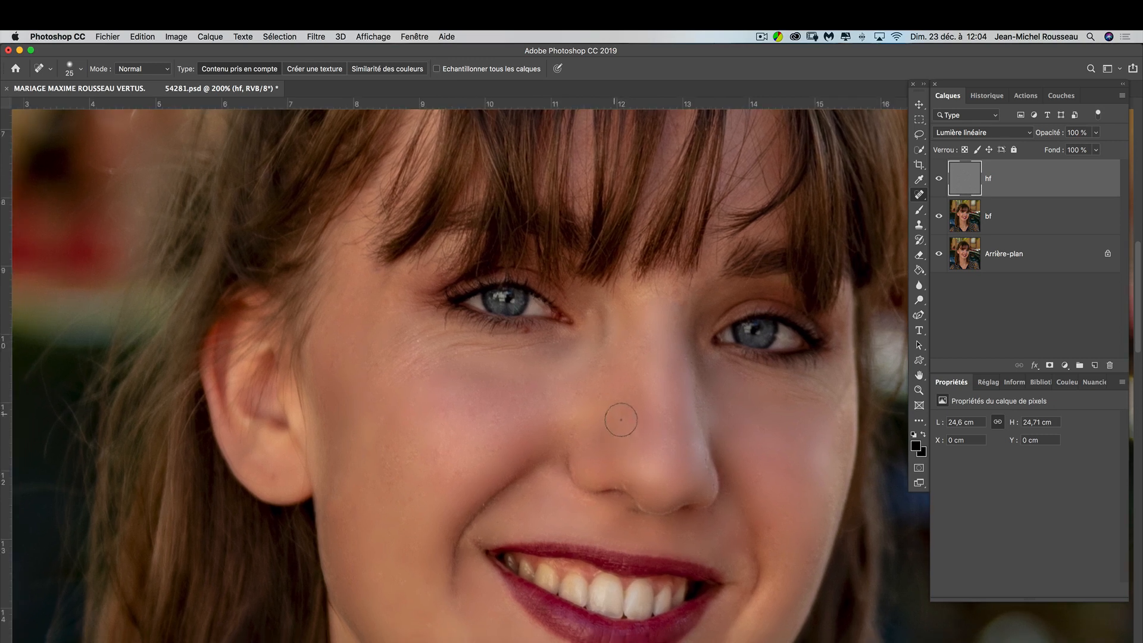
# Heal the small skin blemishes on the side of the nose and the adjacent cheek on the hf layer
pyautogui.moveTo(622, 388); pyautogui.dragTo(614, 416)
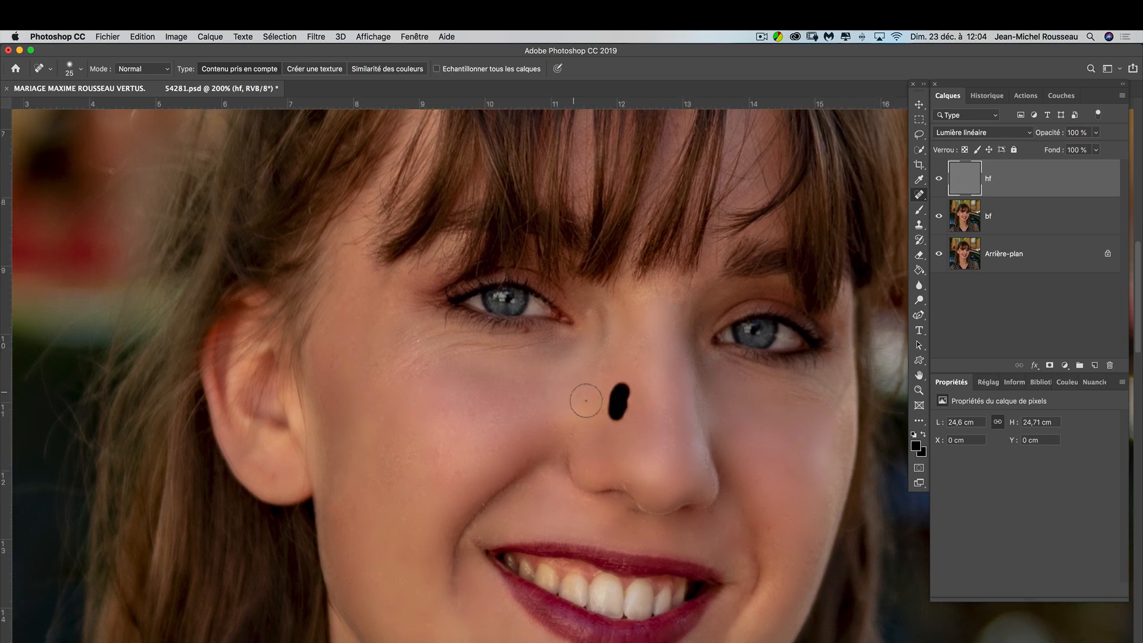
pyautogui.click(604, 401)
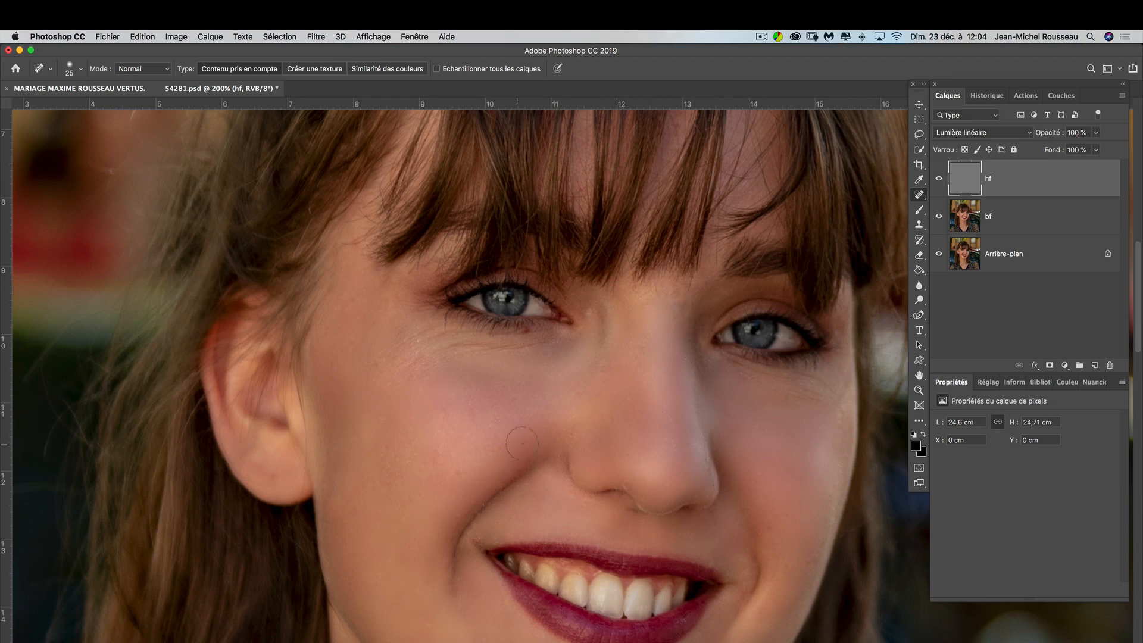
pyautogui.click(539, 404)
pyautogui.click(576, 434)
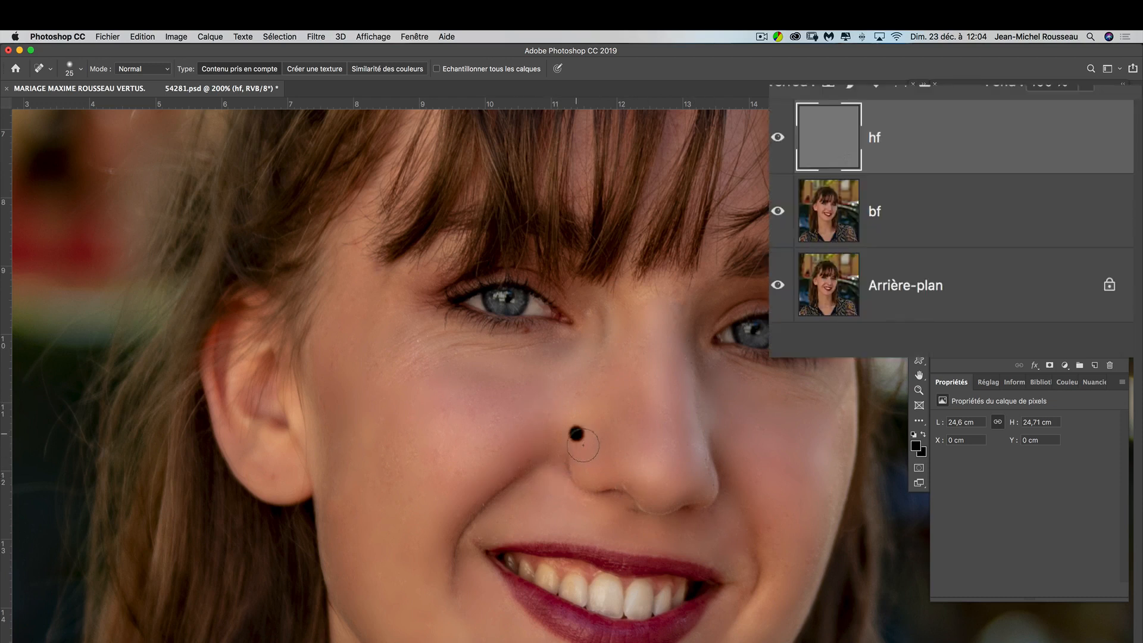
pyautogui.click(569, 423)
# Spot-heal the skin imperfections on the cheek beside the visible ear, down to the smile fold
pyautogui.moveTo(393, 450)
pyautogui.mouseDown()
pyautogui.moveTo(375, 486)
pyautogui.moveTo(417, 454)
pyautogui.moveTo(443, 459)
pyautogui.mouseUp()
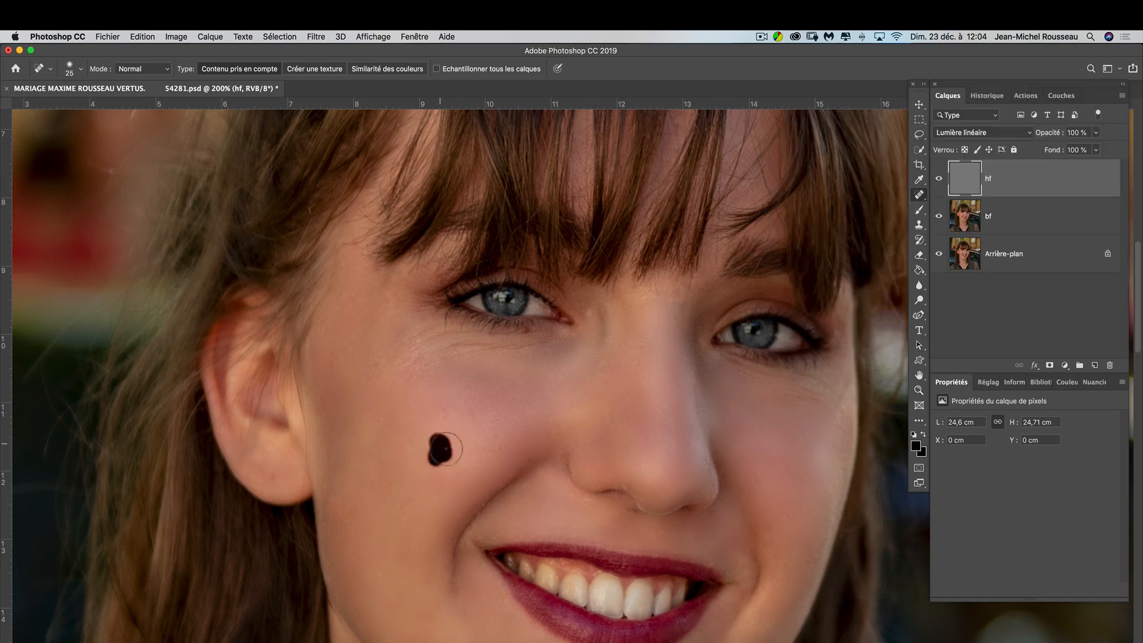
pyautogui.moveTo(403, 510)
pyautogui.mouseDown()
pyautogui.moveTo(429, 486)
pyautogui.moveTo(466, 478)
pyautogui.mouseUp()
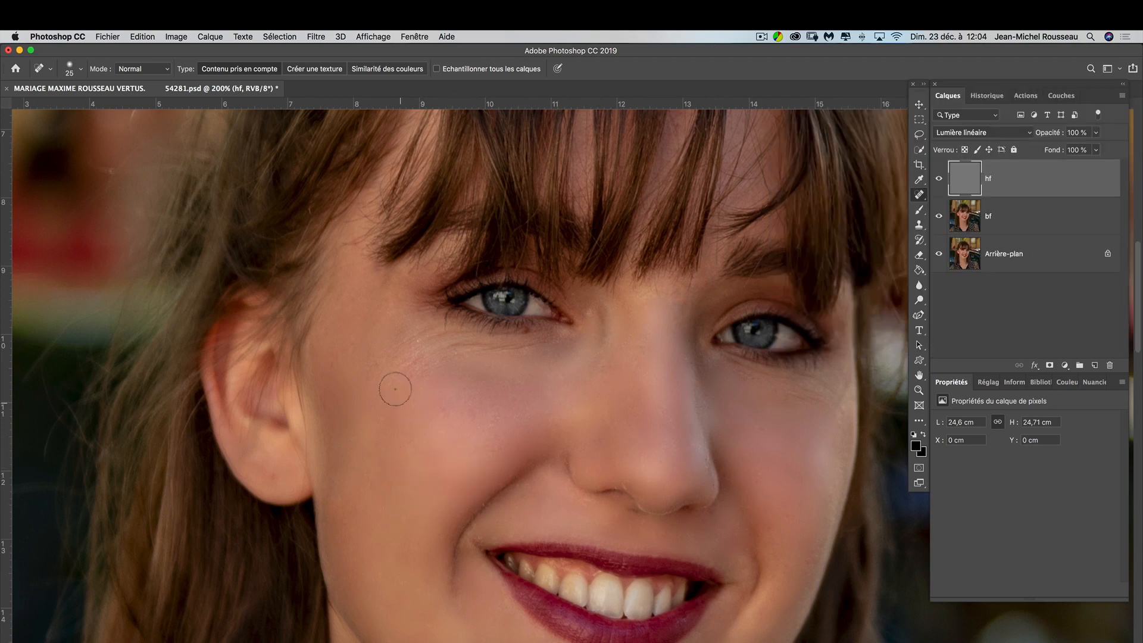
pyautogui.moveTo(330, 452); pyautogui.dragTo(353, 537)
pyautogui.moveTo(525, 486); pyautogui.dragTo(497, 523)
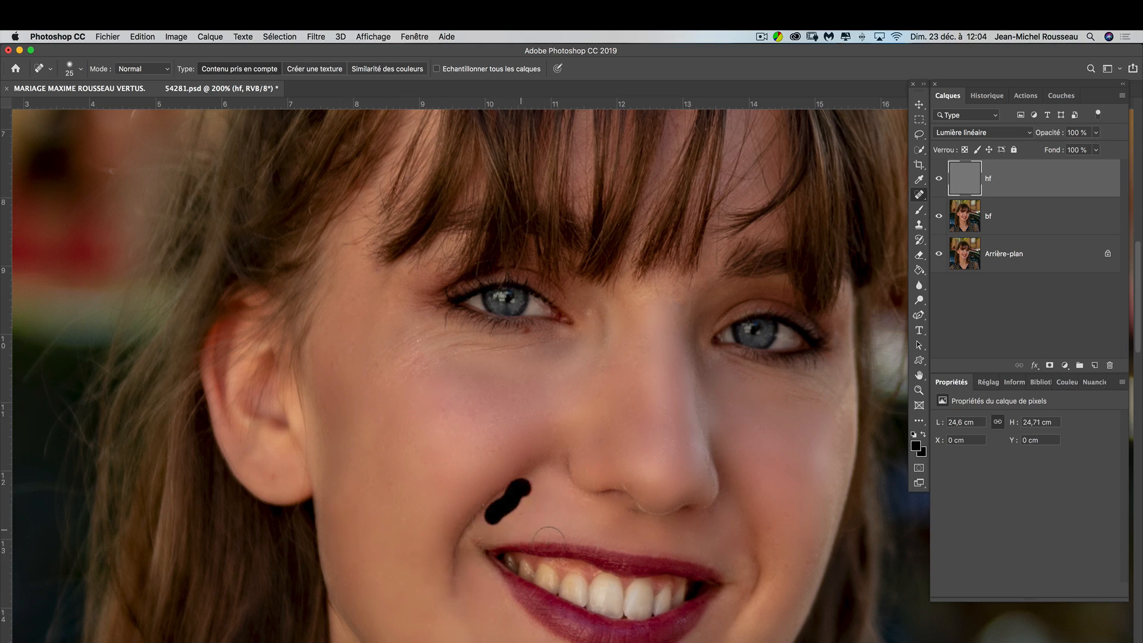
# Spot-heal the remaining imperfections on the other cheek, around the mouth and on the chin
pyautogui.moveTo(612, 542); pyautogui.dragTo(441, 348)
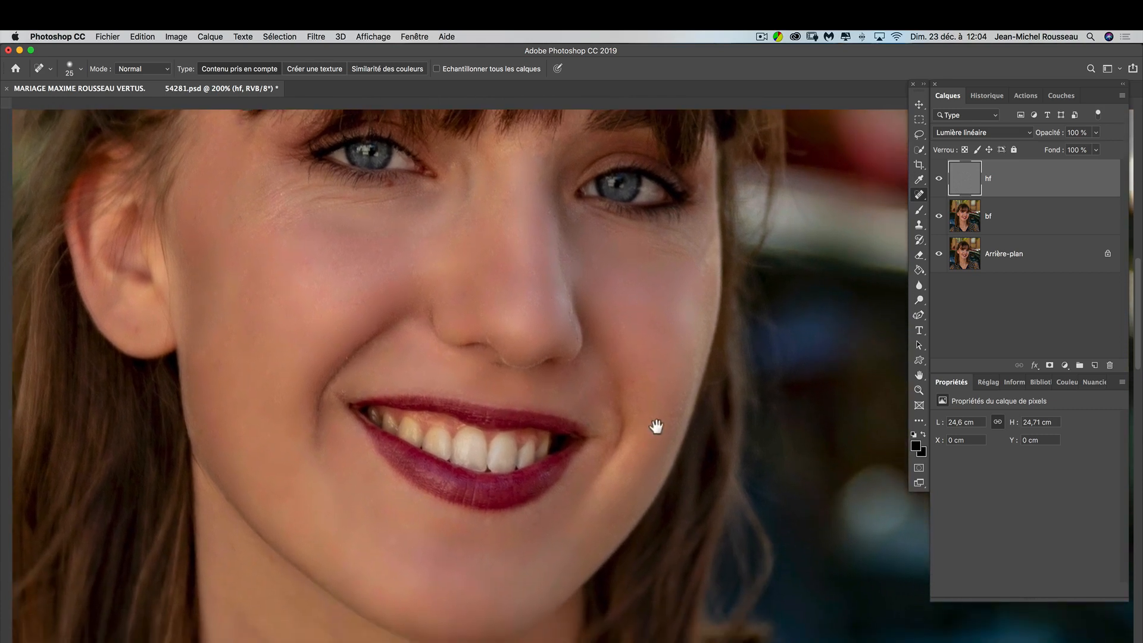
pyautogui.moveTo(624, 364)
pyautogui.mouseDown()
pyautogui.moveTo(650, 409)
pyautogui.moveTo(638, 438)
pyautogui.mouseUp()
pyautogui.moveTo(701, 249)
pyautogui.mouseDown()
pyautogui.moveTo(701, 346)
pyautogui.moveTo(679, 425)
pyautogui.moveTo(664, 468)
pyautogui.moveTo(600, 524)
pyautogui.moveTo(616, 513)
pyautogui.mouseUp()
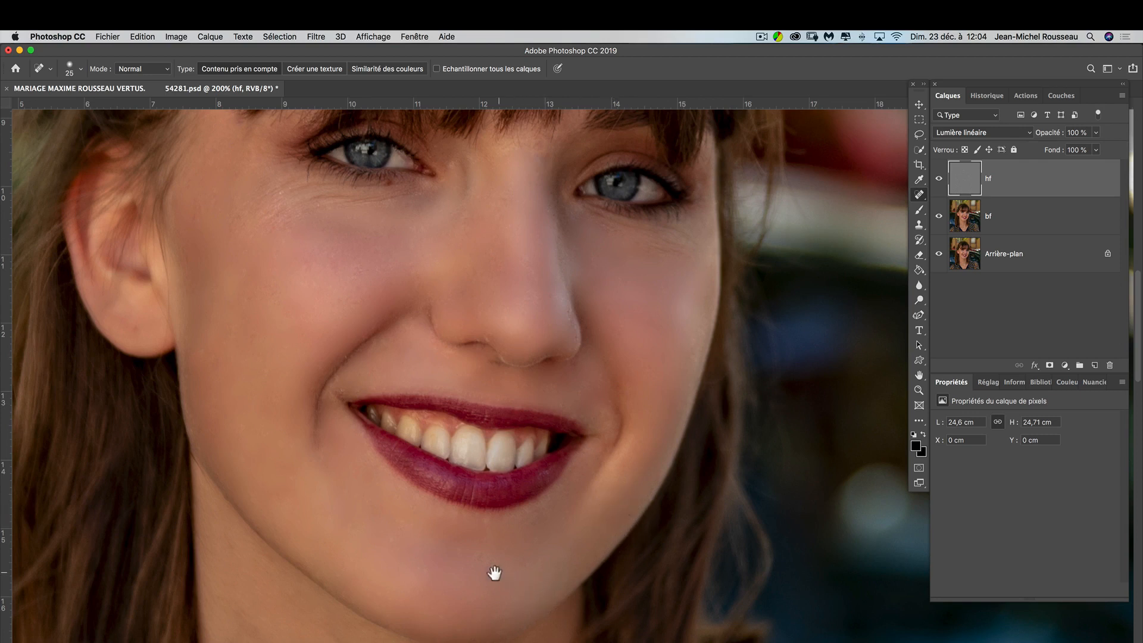
pyautogui.moveTo(493, 573); pyautogui.dragTo(560, 561)
pyautogui.moveTo(456, 527)
pyautogui.mouseDown()
pyautogui.moveTo(481, 527)
pyautogui.moveTo(439, 512)
pyautogui.mouseUp()
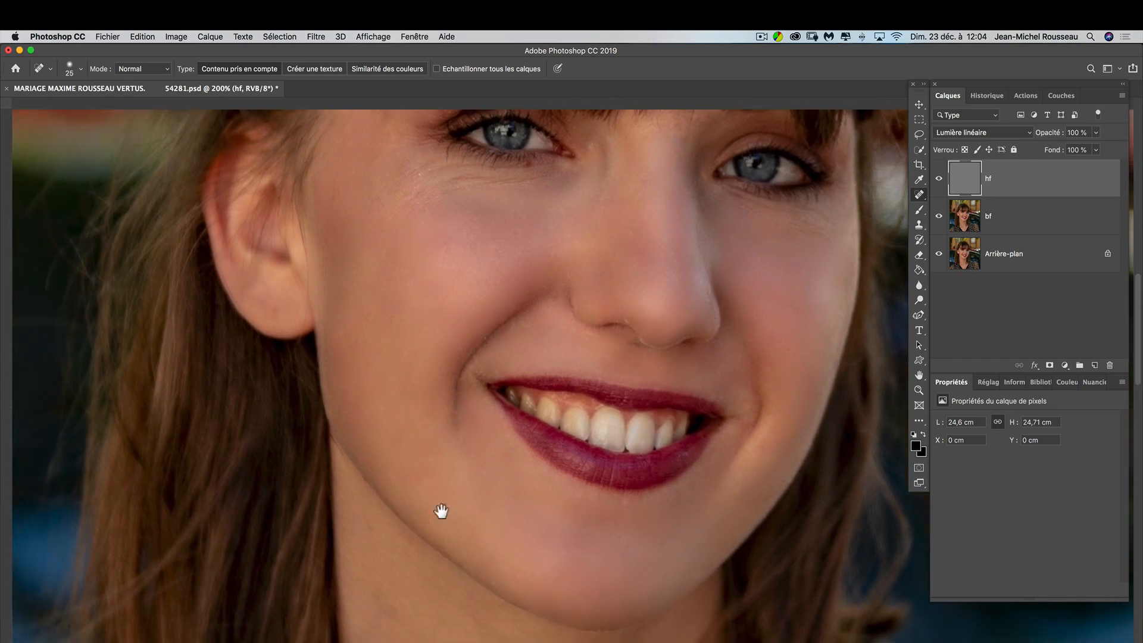
# Set the bf layer's opacity to 87%, judging the skin smoothing on the whole face
pyautogui.click(1039, 220)
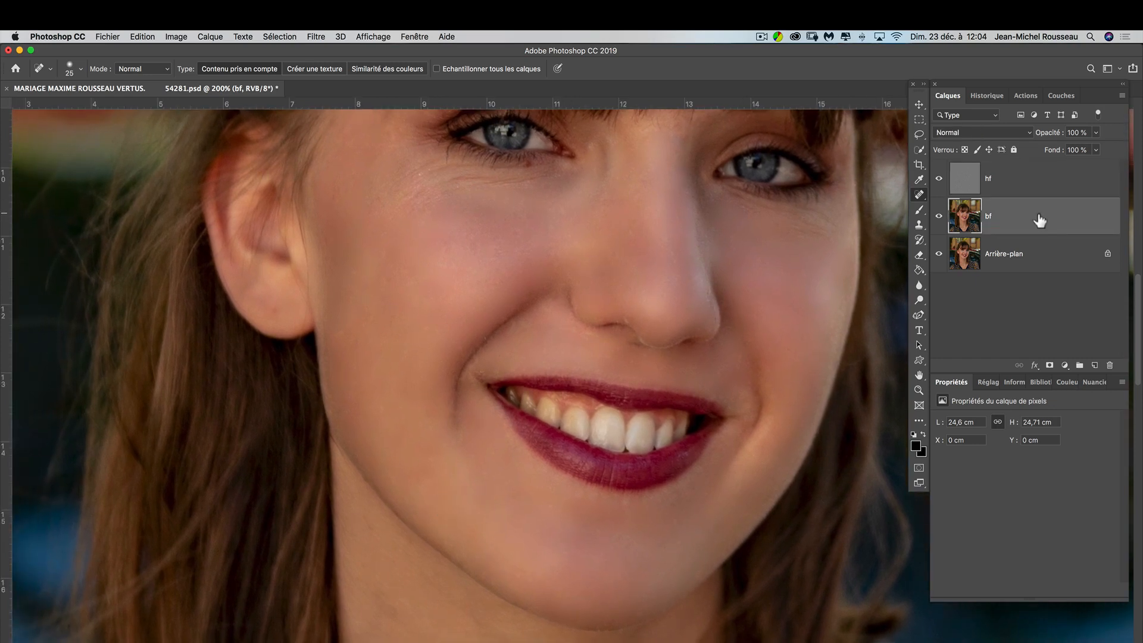
pyautogui.click(1097, 132)
pyautogui.click(1081, 149)
pyautogui.press('super+1')
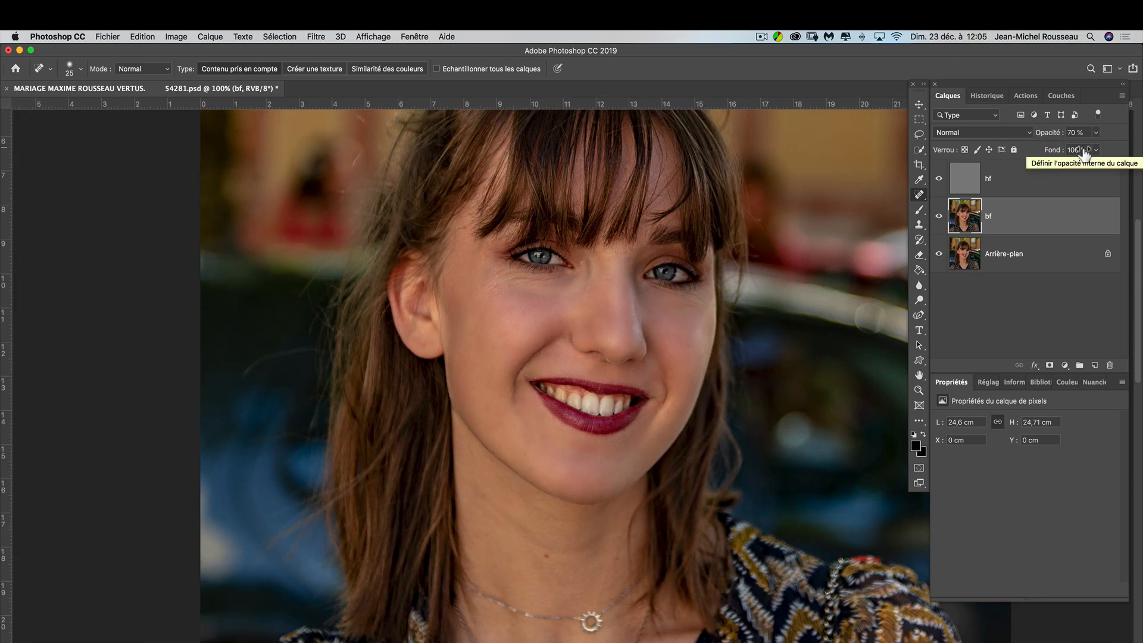
pyautogui.click(1096, 132)
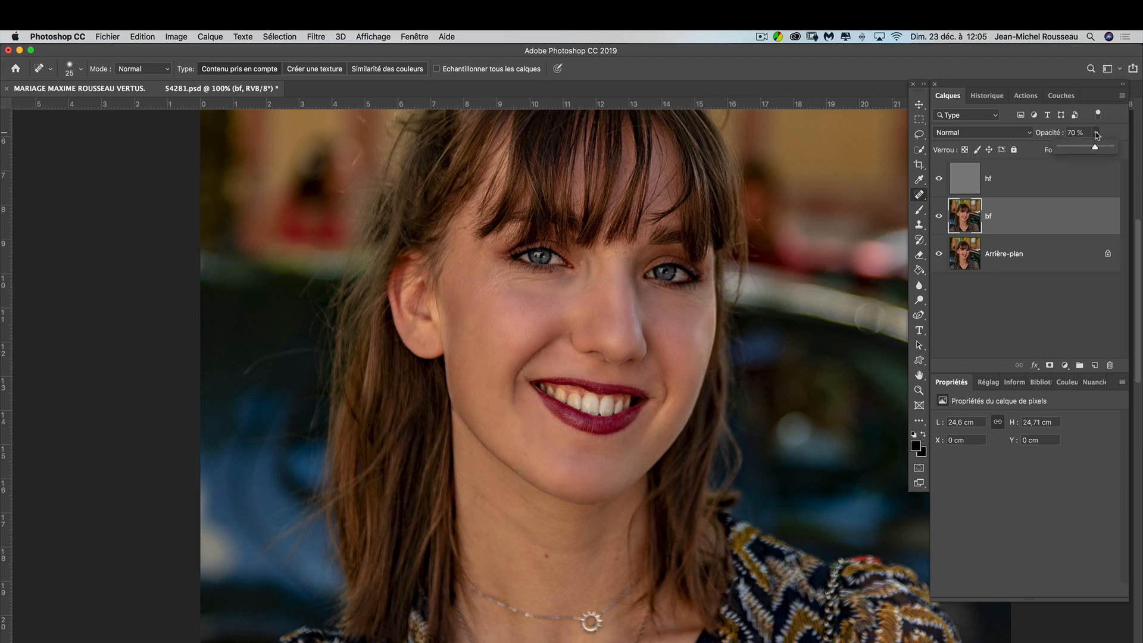
pyautogui.click(1080, 146)
pyautogui.moveTo(1082, 149)
pyautogui.mouseDown()
pyautogui.moveTo(1054, 151)
pyautogui.moveTo(1104, 150)
pyautogui.mouseUp()
pyautogui.press('super+minus')
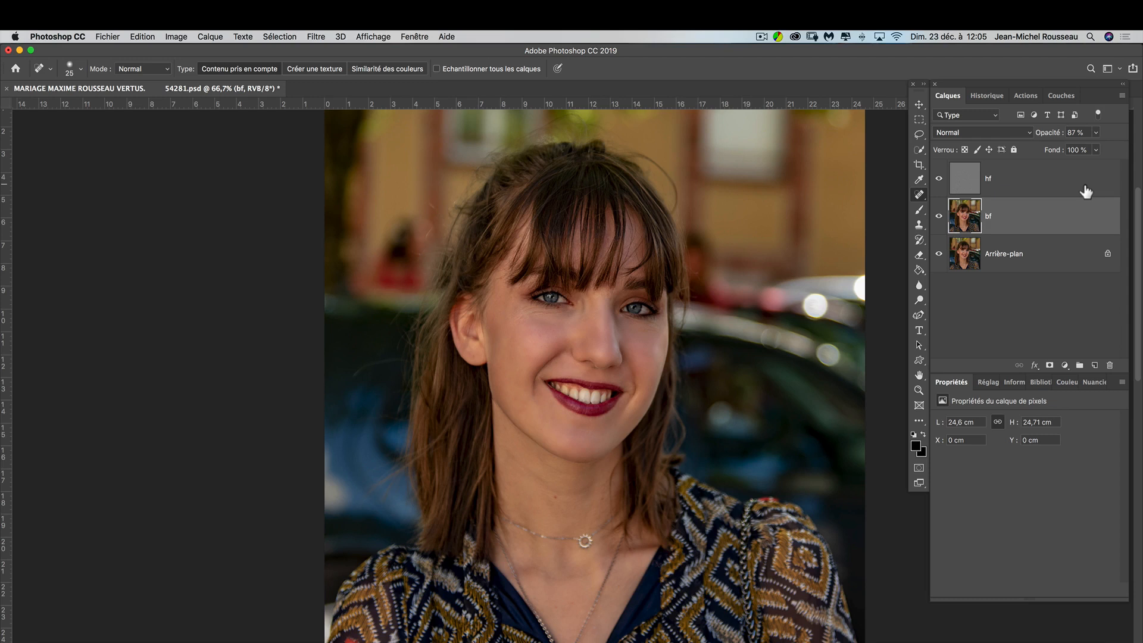
pyautogui.click(1059, 184)
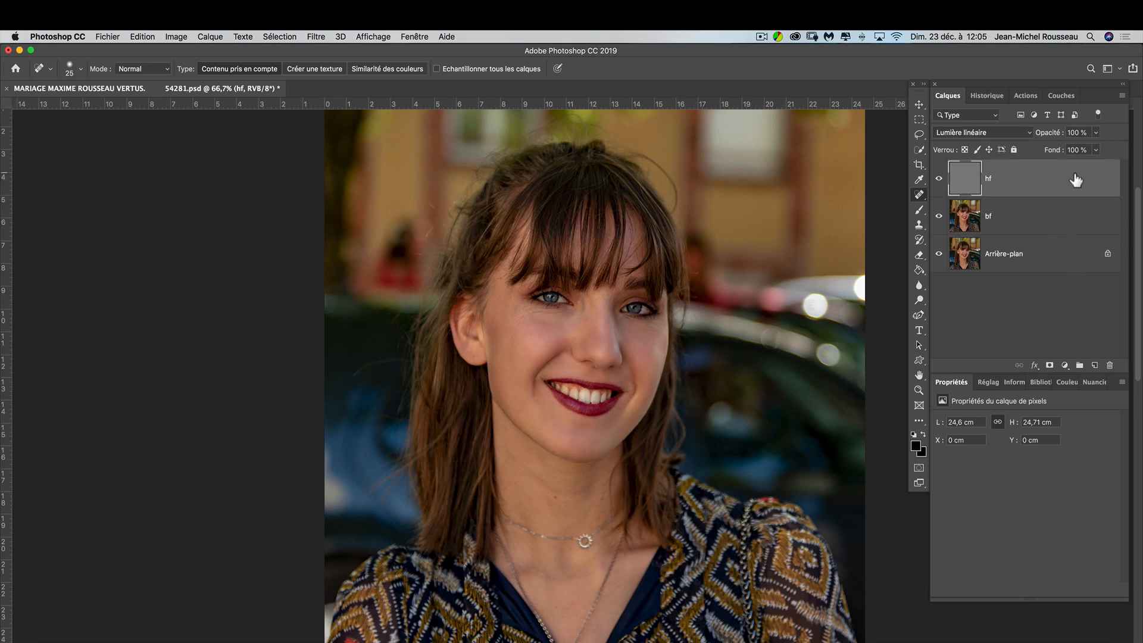
pyautogui.keyDown('shift'); pyautogui.click(1081, 266); pyautogui.keyUp('shift')
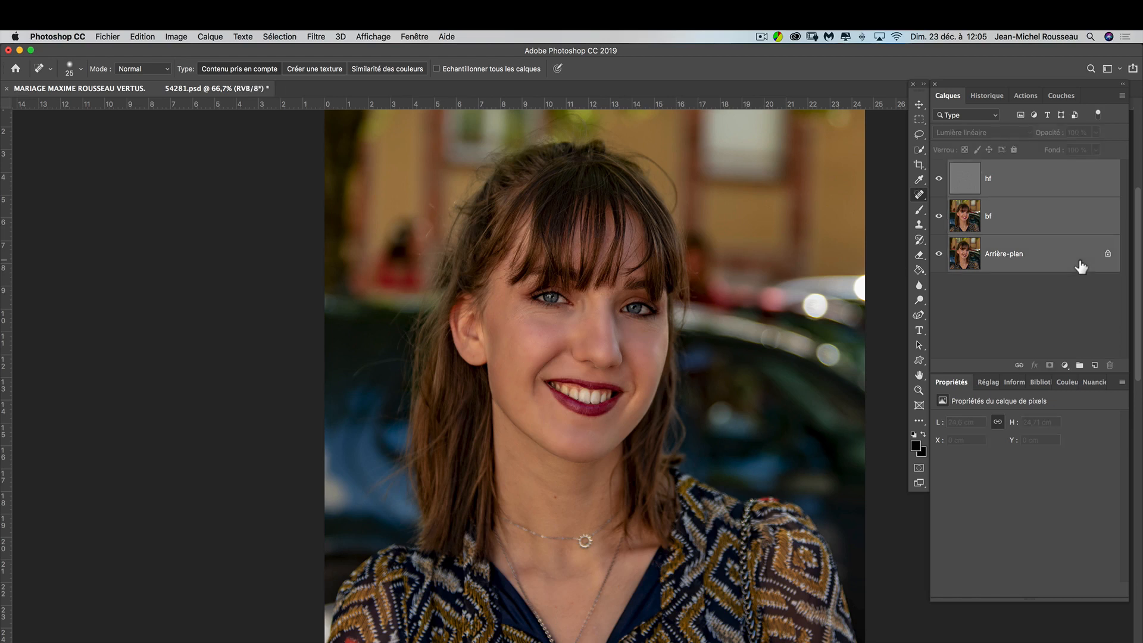
pyautogui.rightClick(1067, 252)
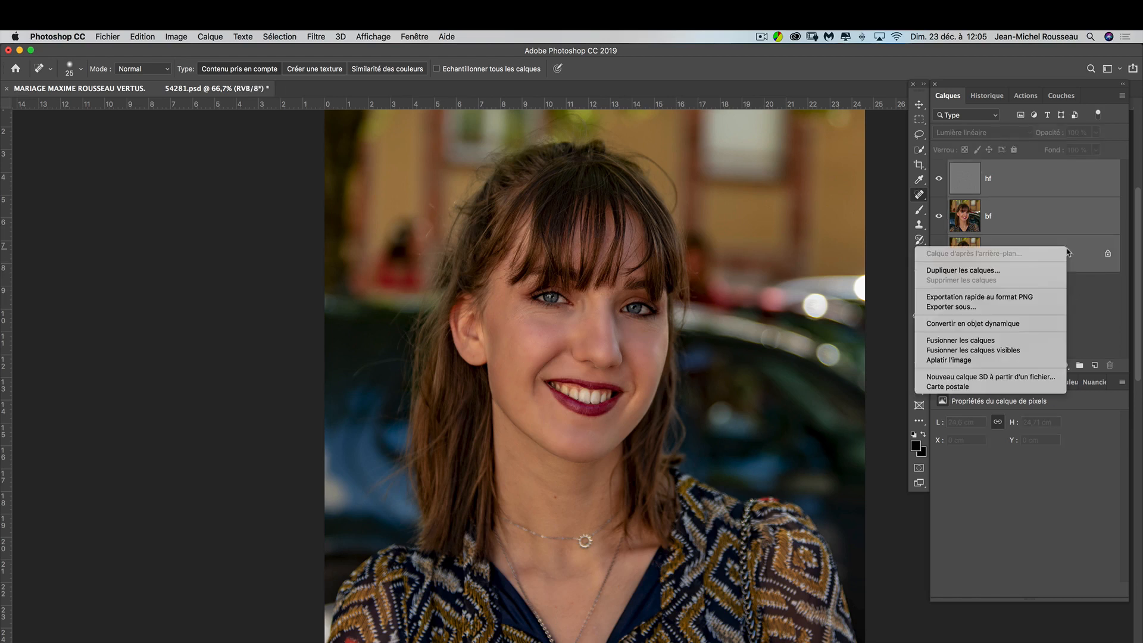
pyautogui.click(1039, 342)
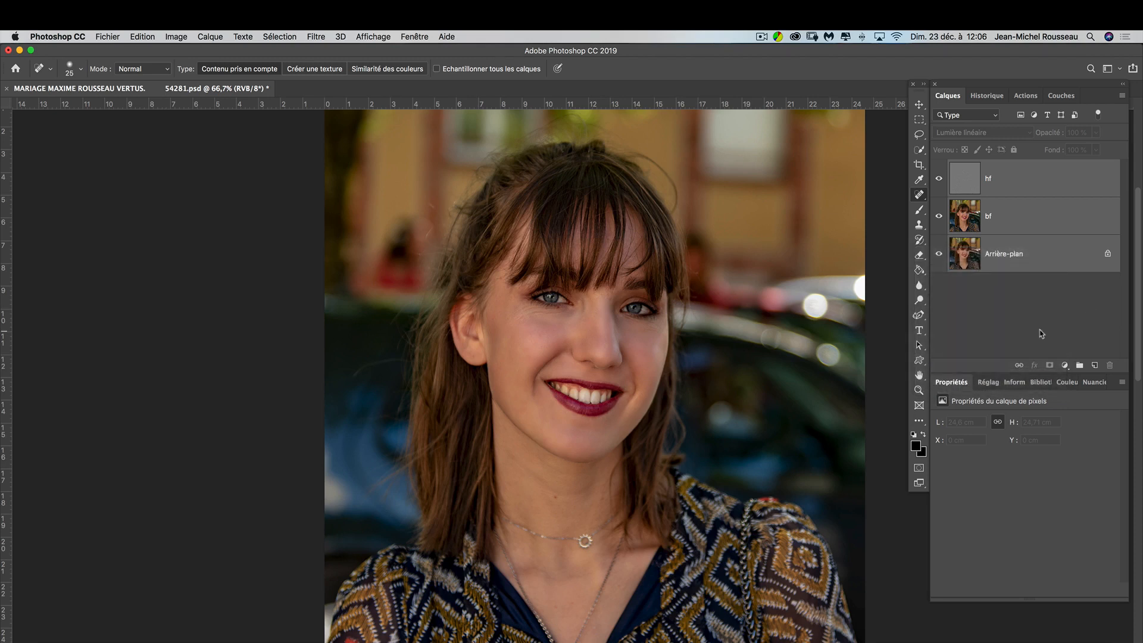
pyautogui.click(1034, 189)
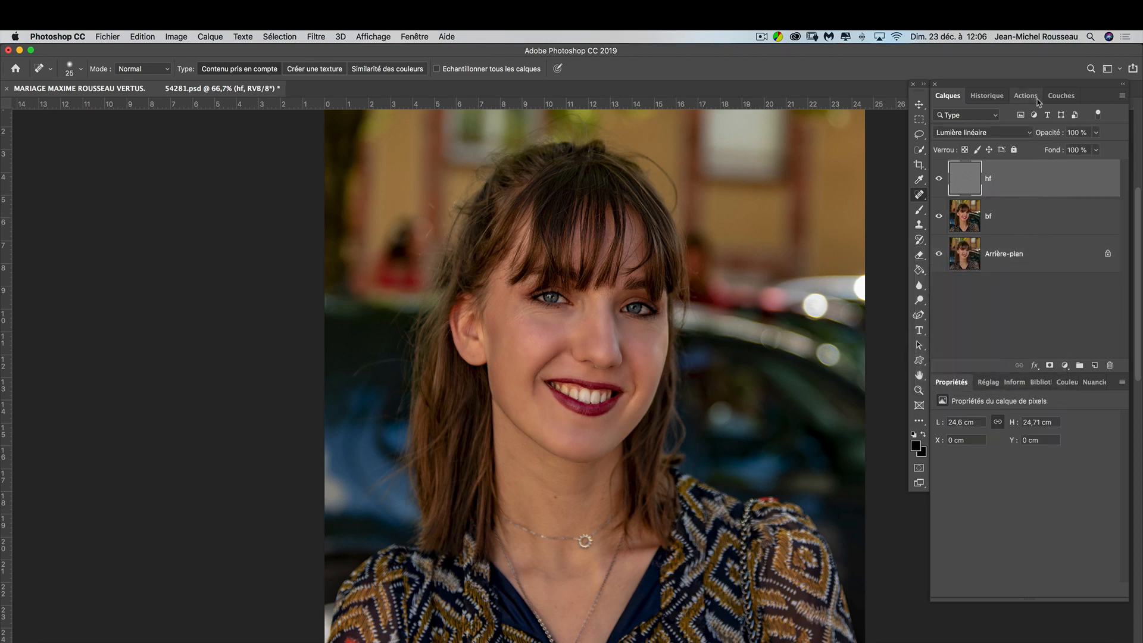
# Create a history snapshot of the retouched image, check it, and return to the latest opacity-change state
pyautogui.click(993, 99)
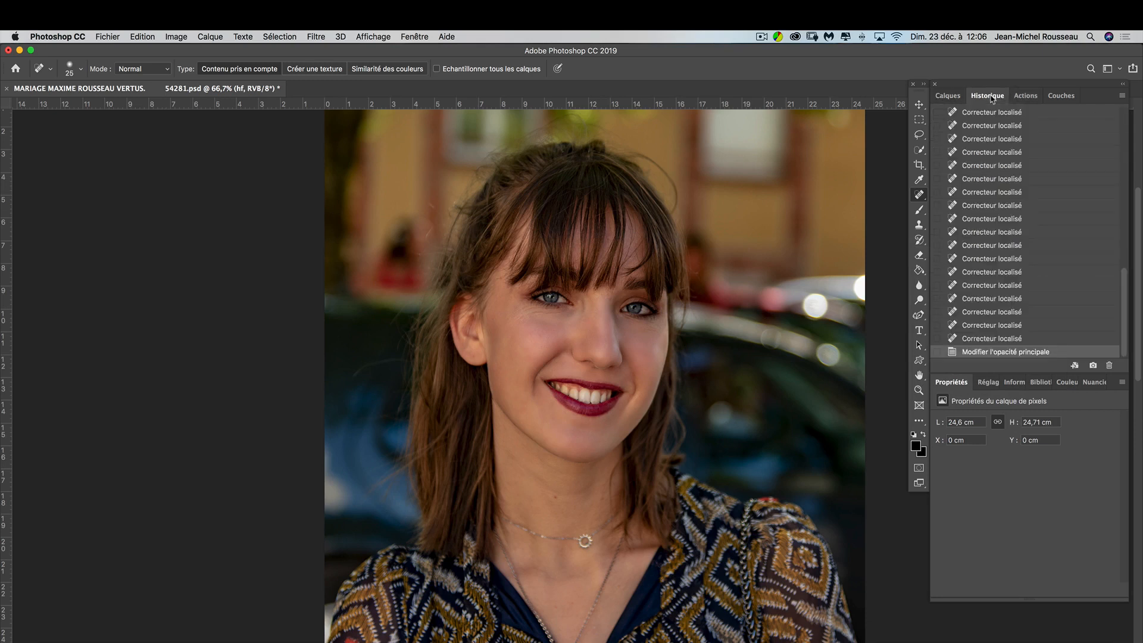
pyautogui.click(1094, 366)
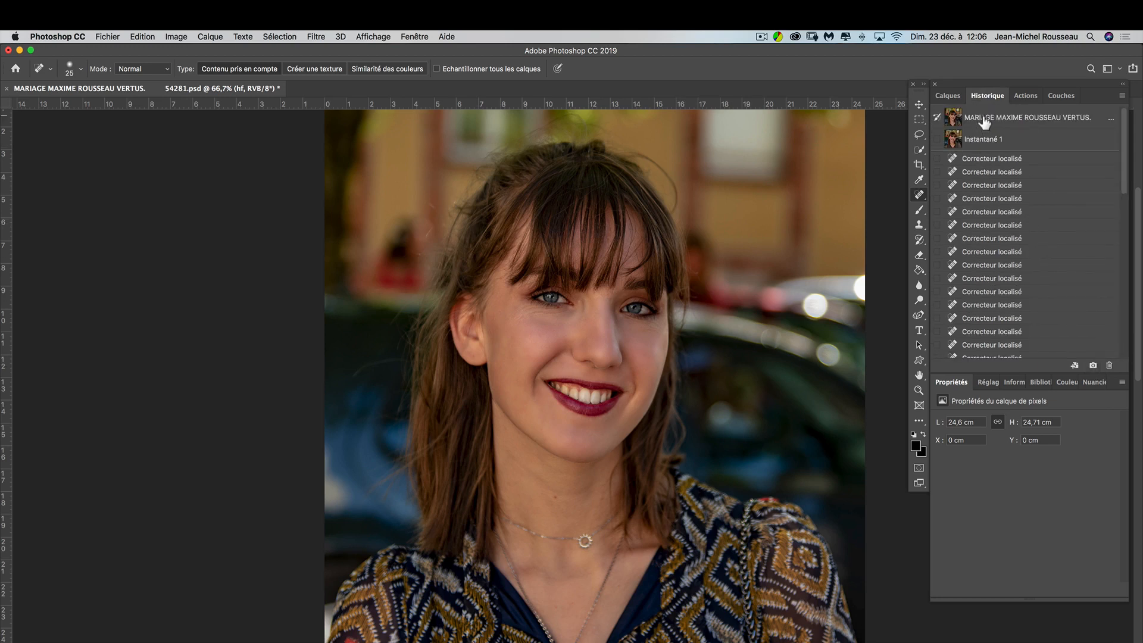
pyautogui.click(987, 141)
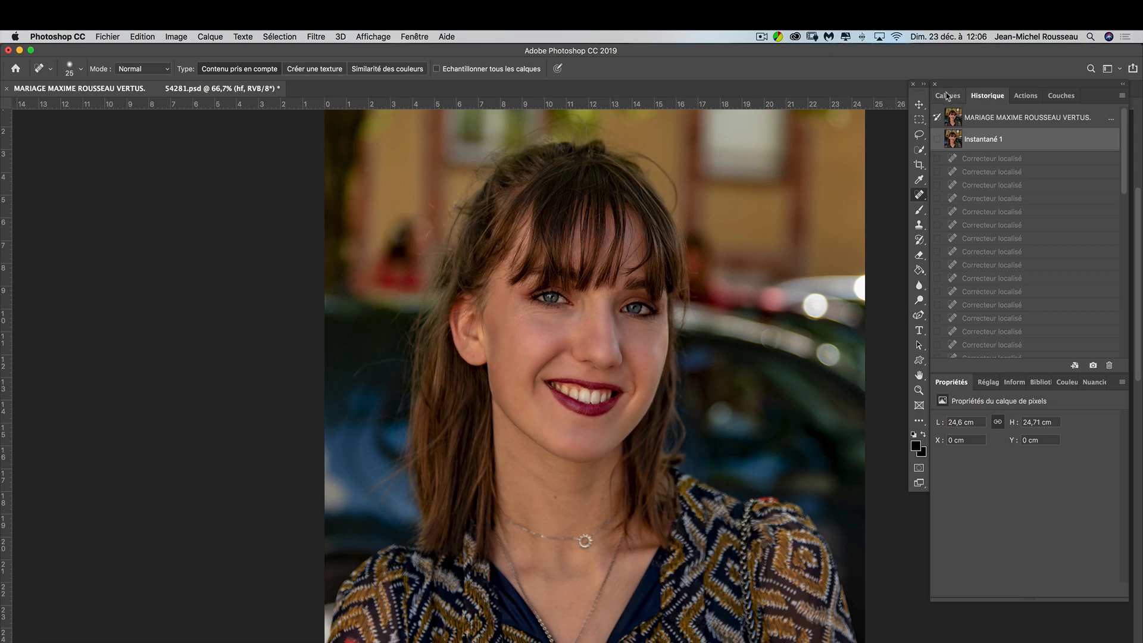
pyautogui.scroll(-5, 997, 283)
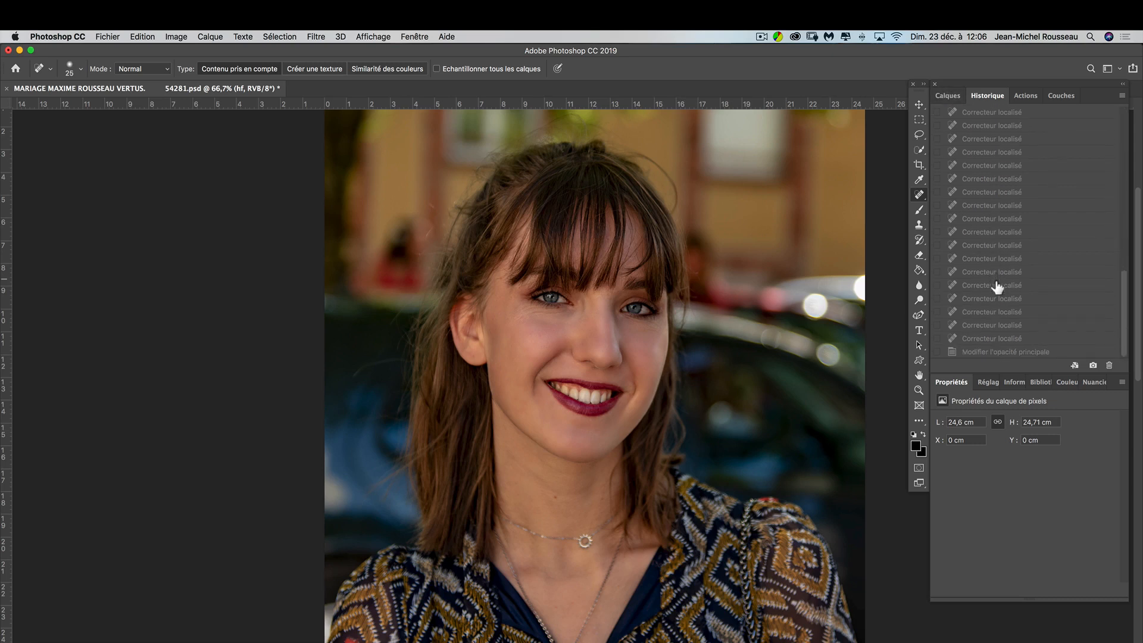
pyautogui.click(1019, 352)
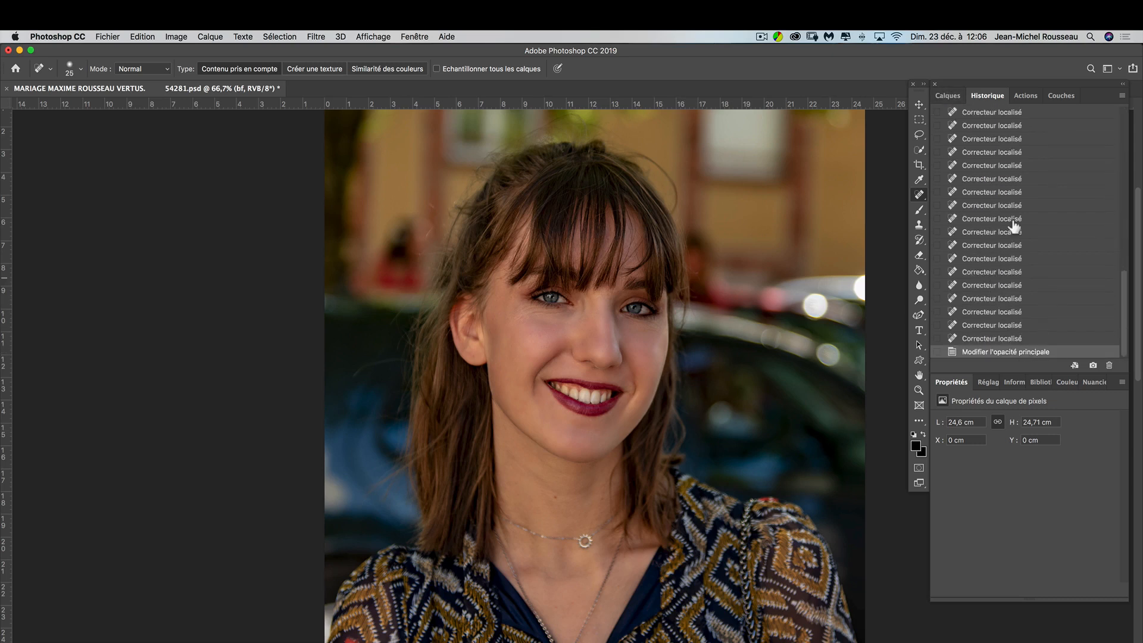
pyautogui.click(953, 97)
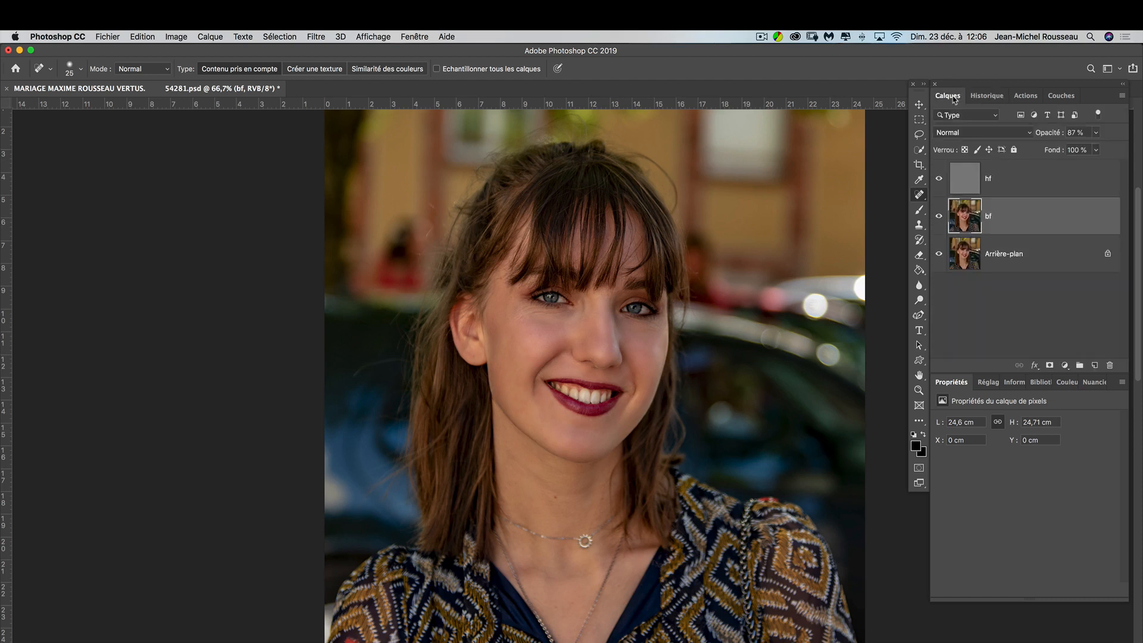
# Merge the hf, bf and Arrière-plan layers into a single layer
pyautogui.click(1068, 185)
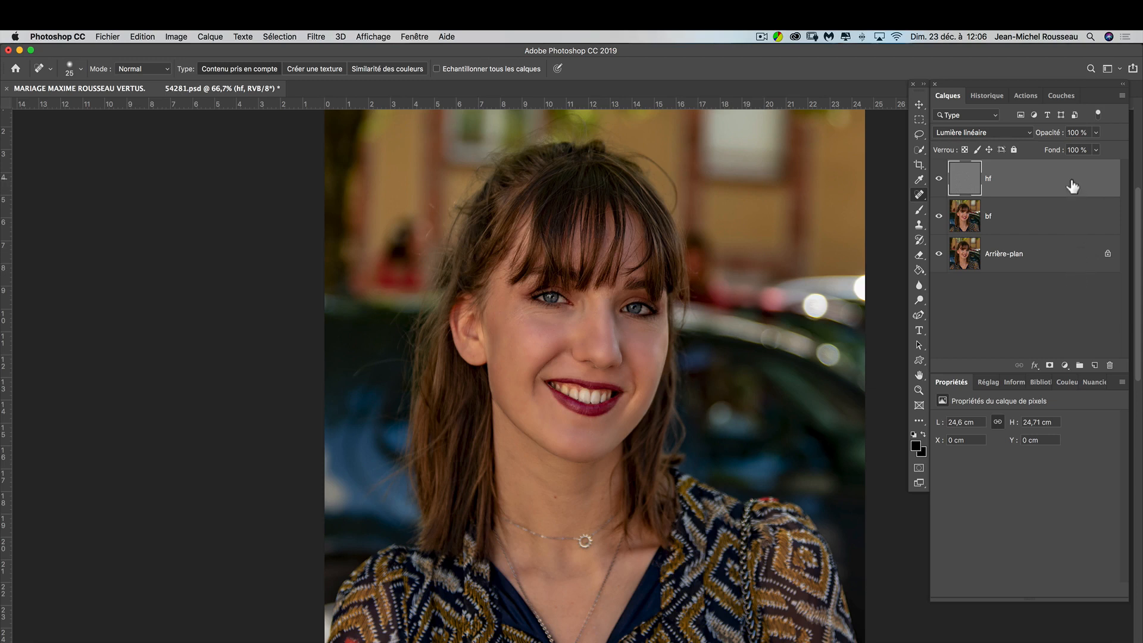
pyautogui.keyDown('shift'); pyautogui.click(1073, 257); pyautogui.keyUp('shift')
pyautogui.rightClick(1070, 254)
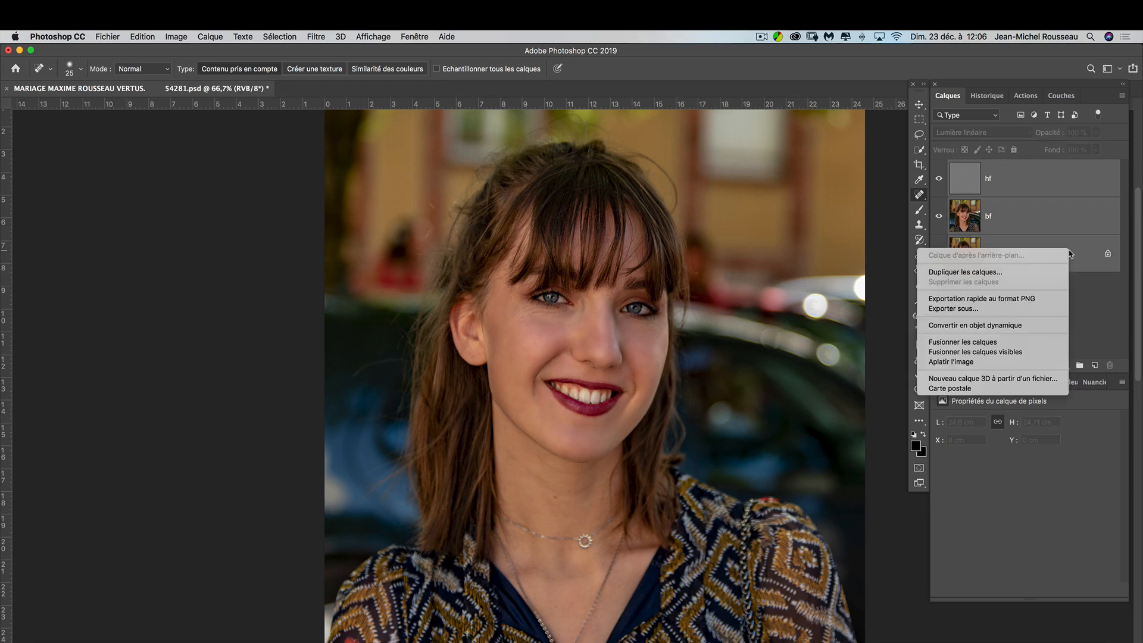
pyautogui.click(1040, 344)
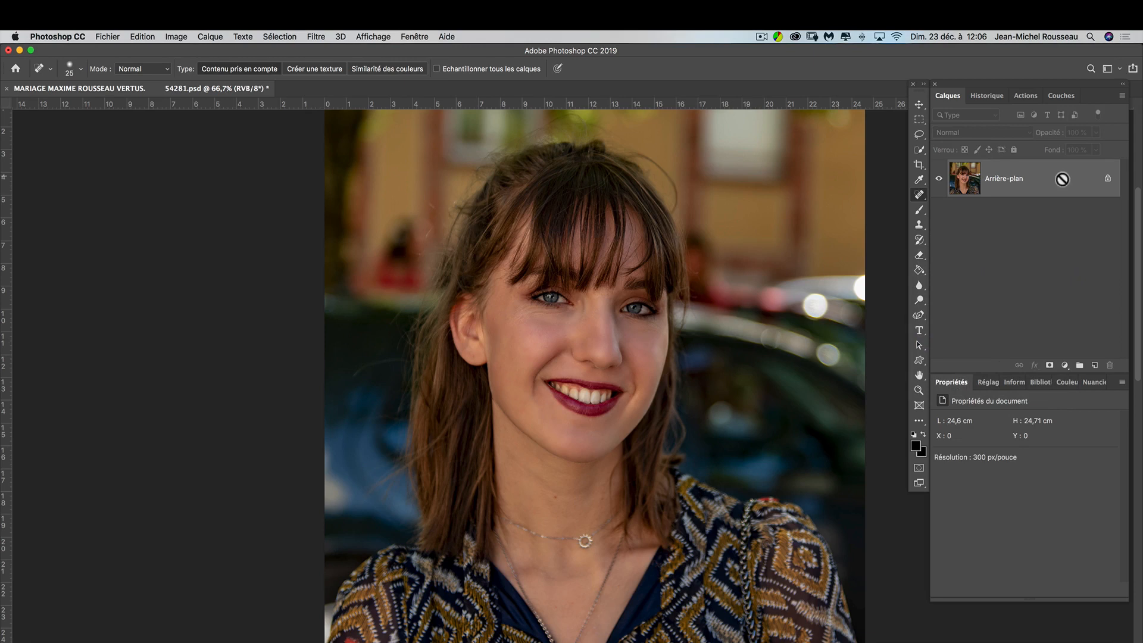
# Duplicate the merged Arrière-plan layer and convert the copy for smart filters
pyautogui.press('super+j')
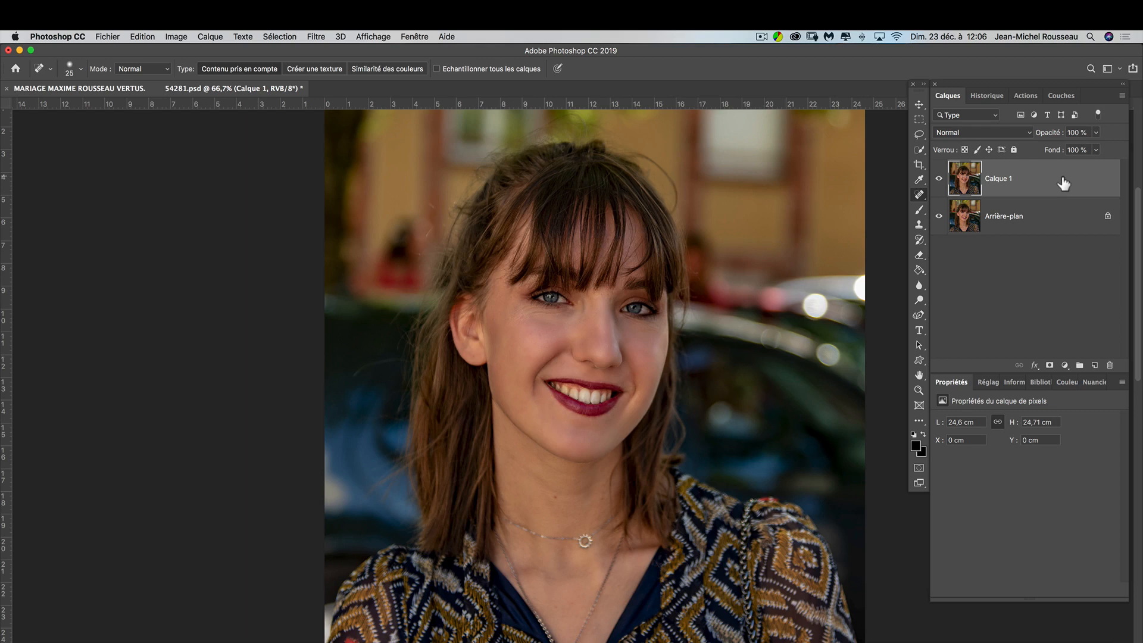
pyautogui.click(323, 39)
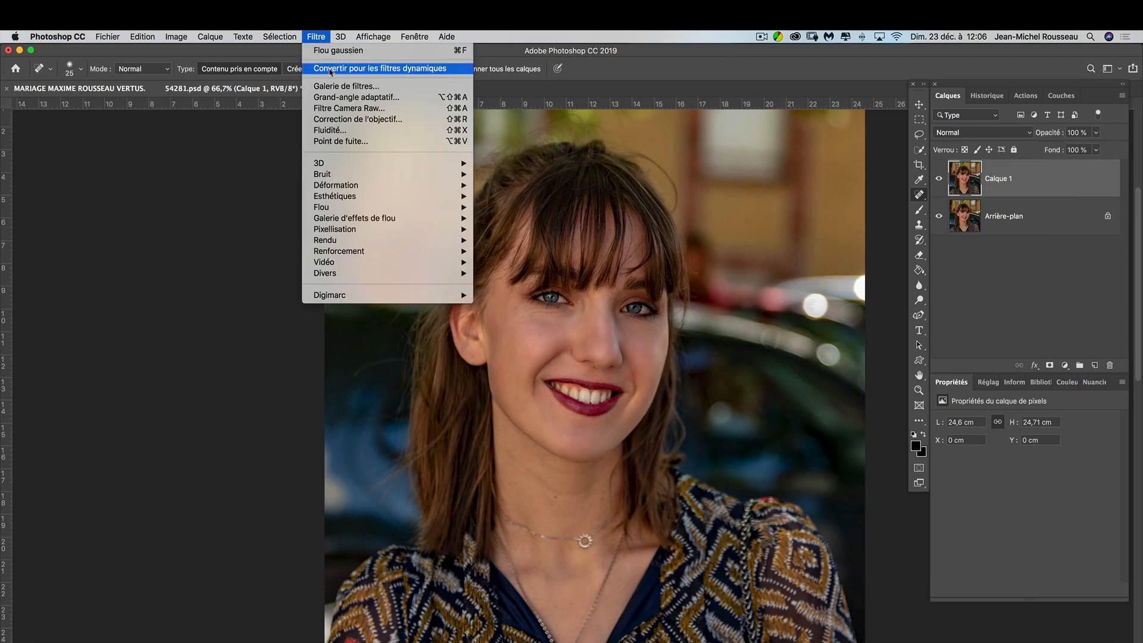
pyautogui.click(331, 70)
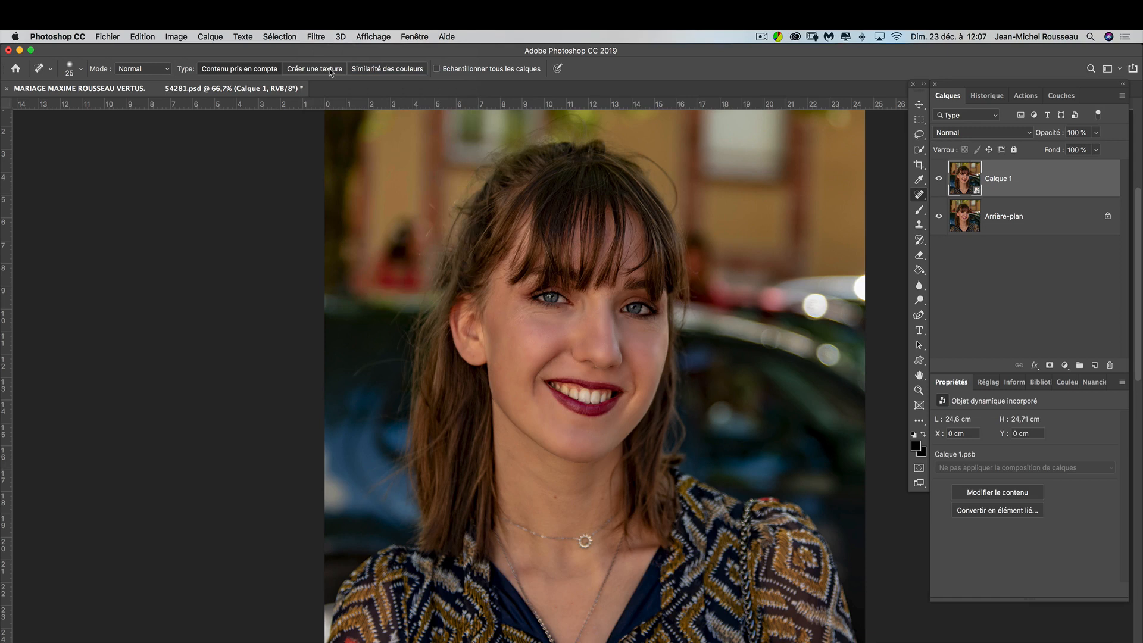
# Open the Liquify filter (Fluidité) on the duplicated smart layer and activate the Face tool
pyautogui.click(316, 37)
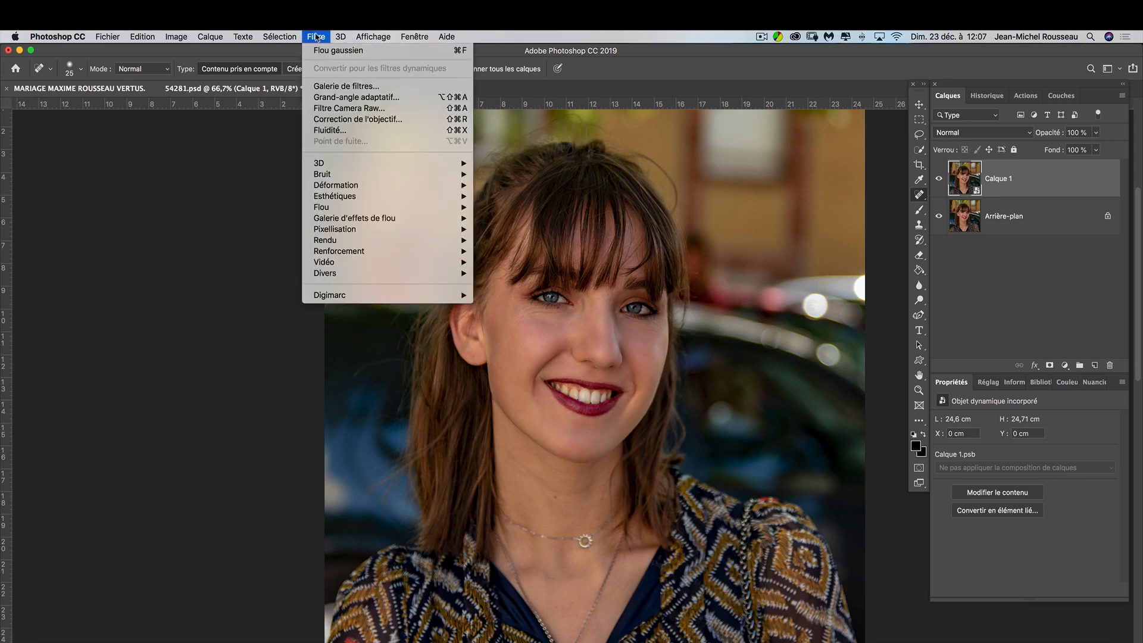
pyautogui.click(375, 131)
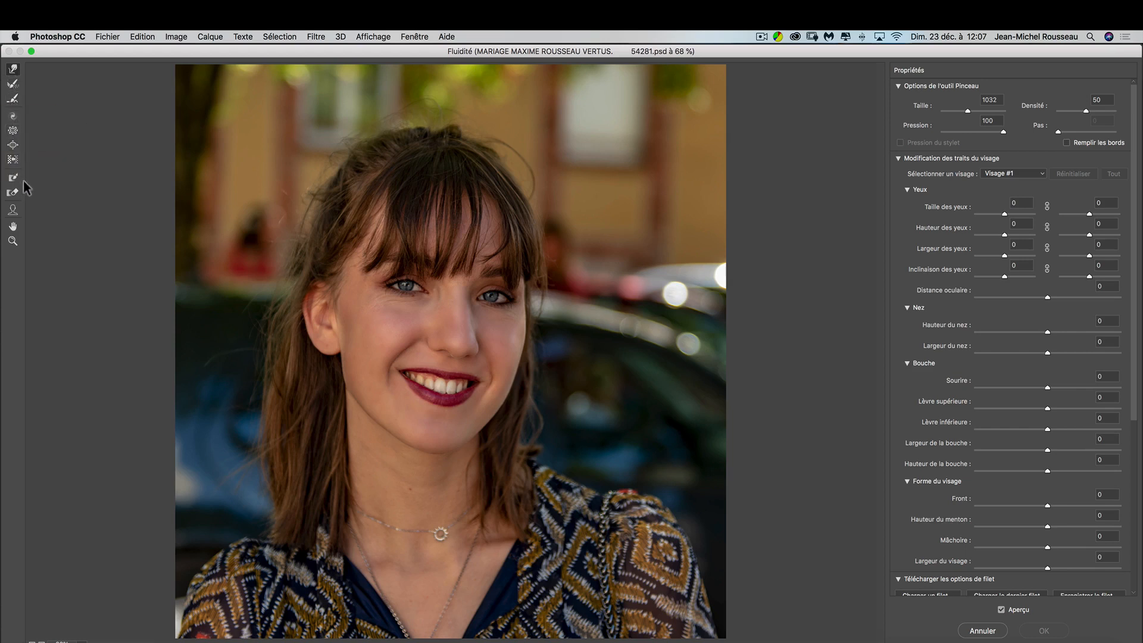
pyautogui.click(13, 210)
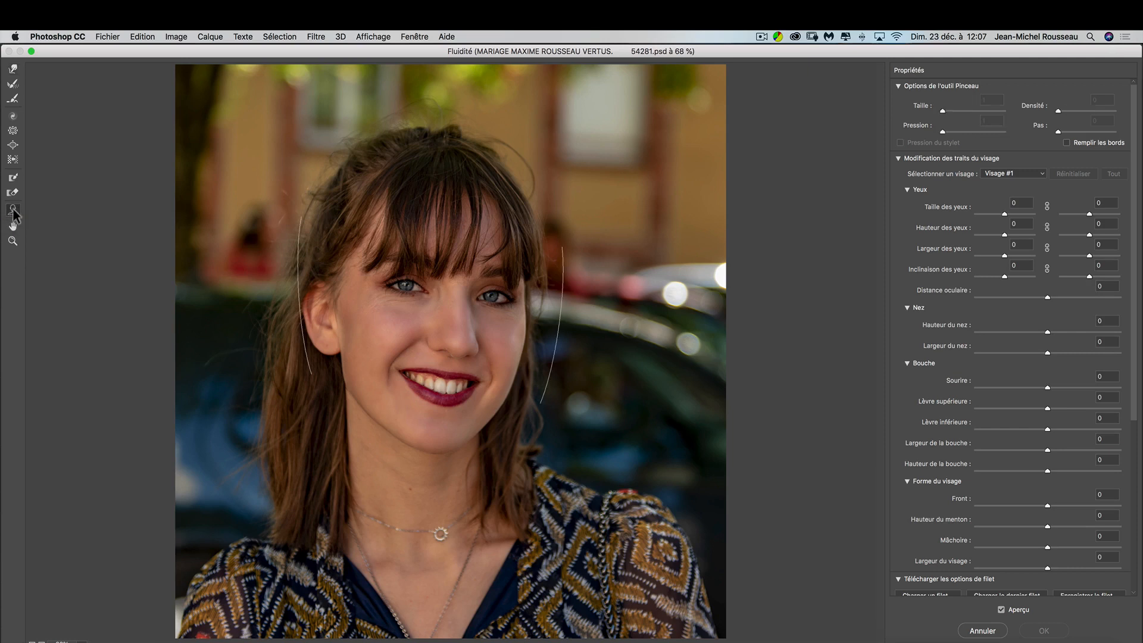
# Set the nose width to -100 and the smile to -1 for Visage #1
pyautogui.moveTo(428, 318)
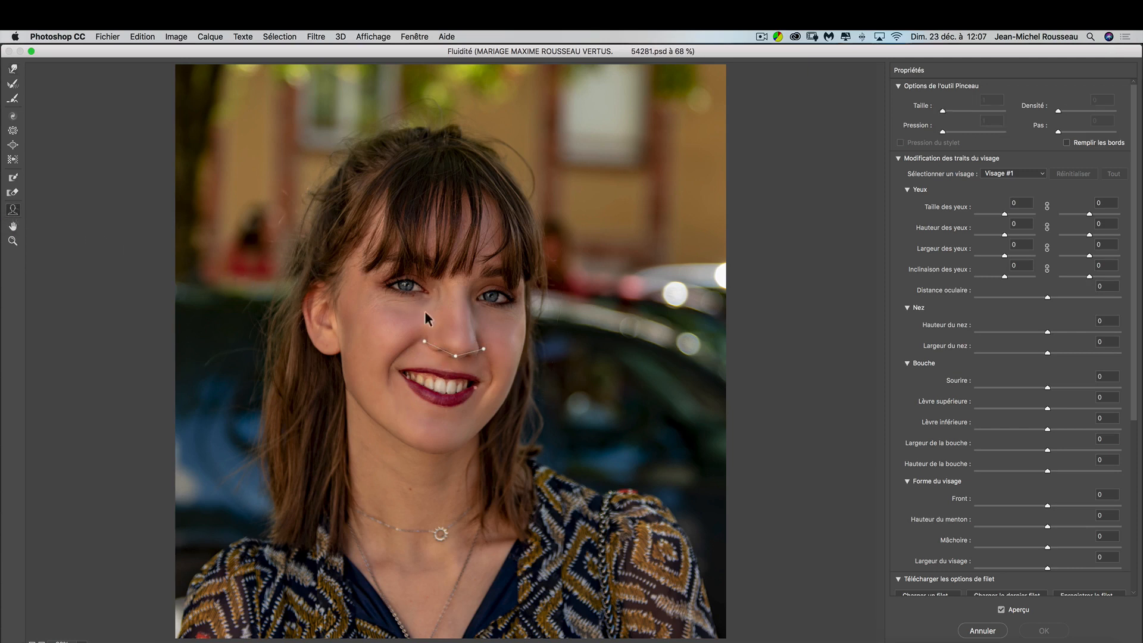
pyautogui.moveTo(405, 289)
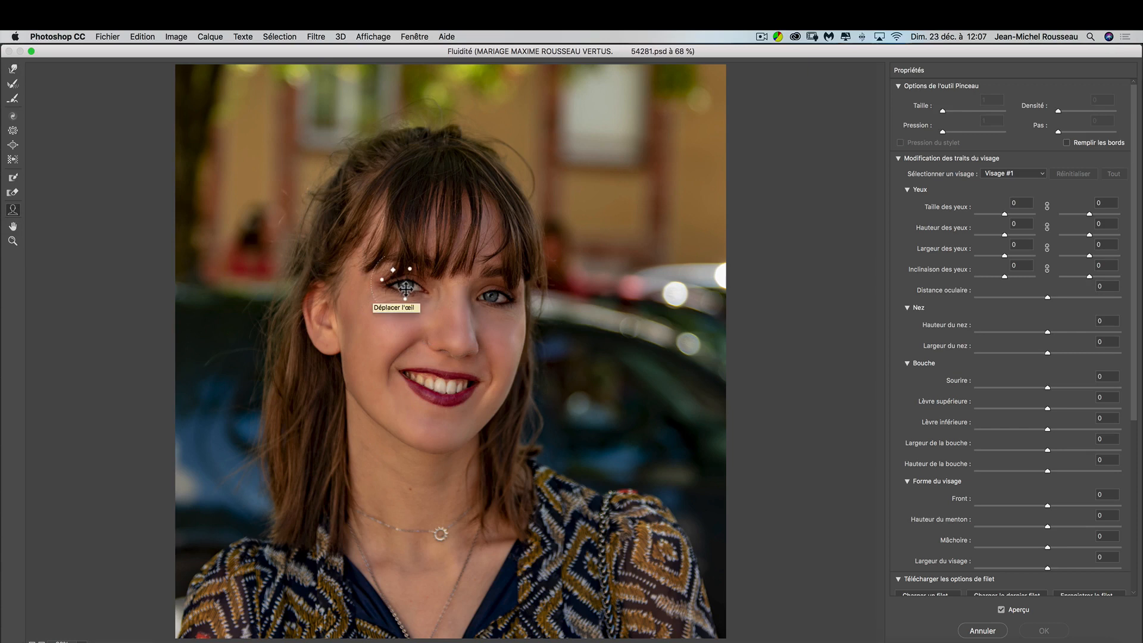
pyautogui.moveTo(488, 298)
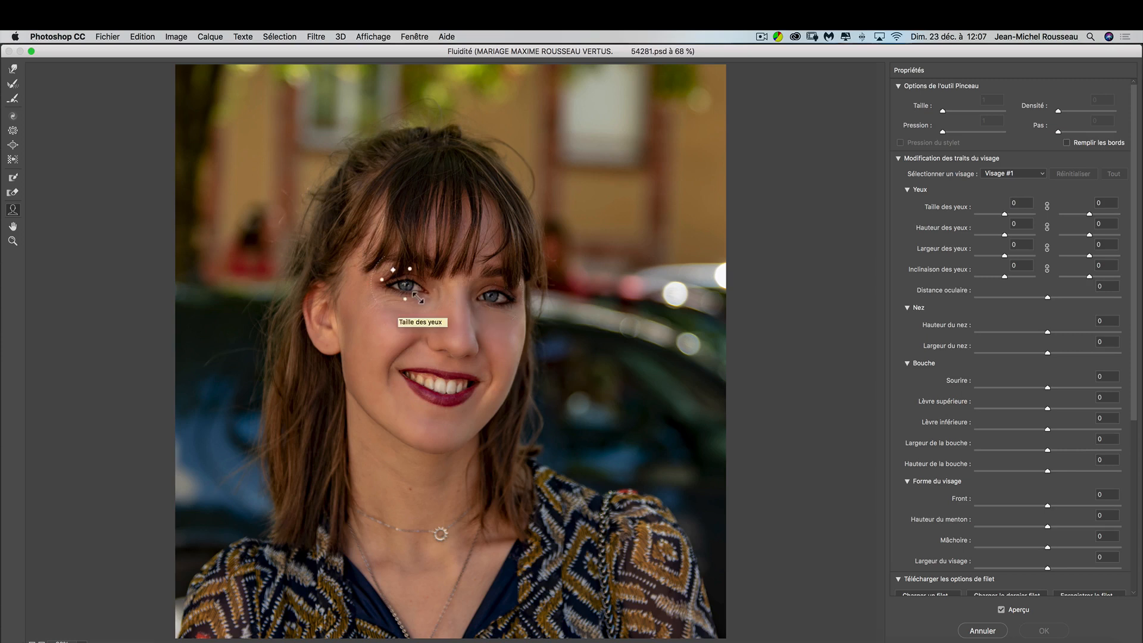
pyautogui.moveTo(478, 353)
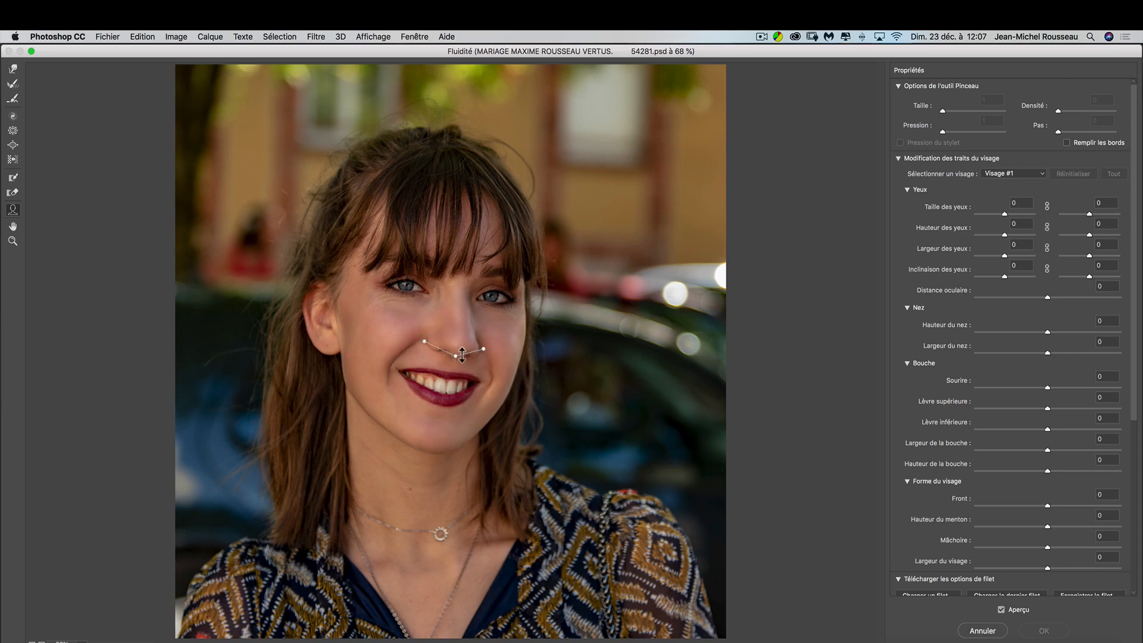
pyautogui.moveTo(390, 340)
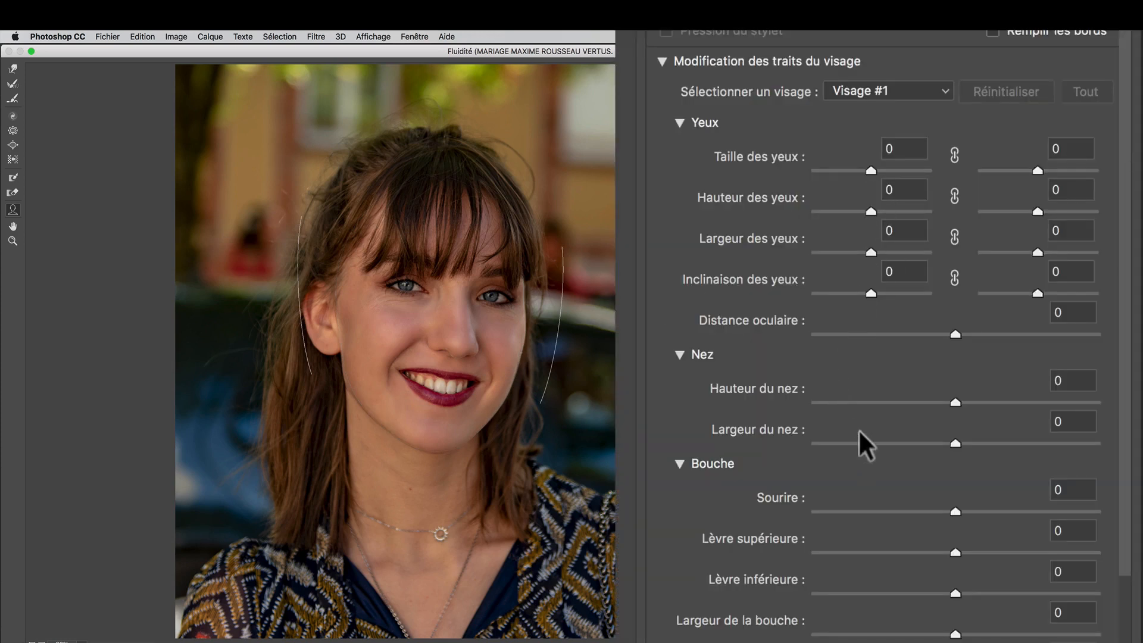
pyautogui.click(828, 444)
pyautogui.moveTo(822, 450); pyautogui.dragTo(806, 454)
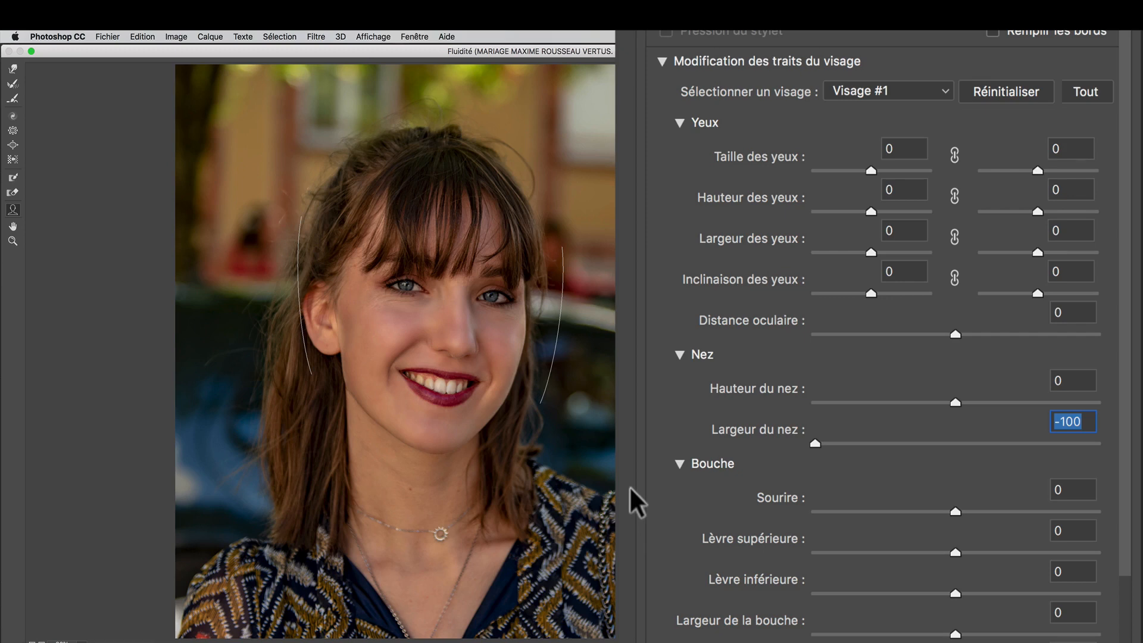
pyautogui.moveTo(956, 511)
pyautogui.mouseDown()
pyautogui.moveTo(833, 514)
pyautogui.moveTo(1024, 519)
pyautogui.moveTo(956, 524)
pyautogui.mouseUp()
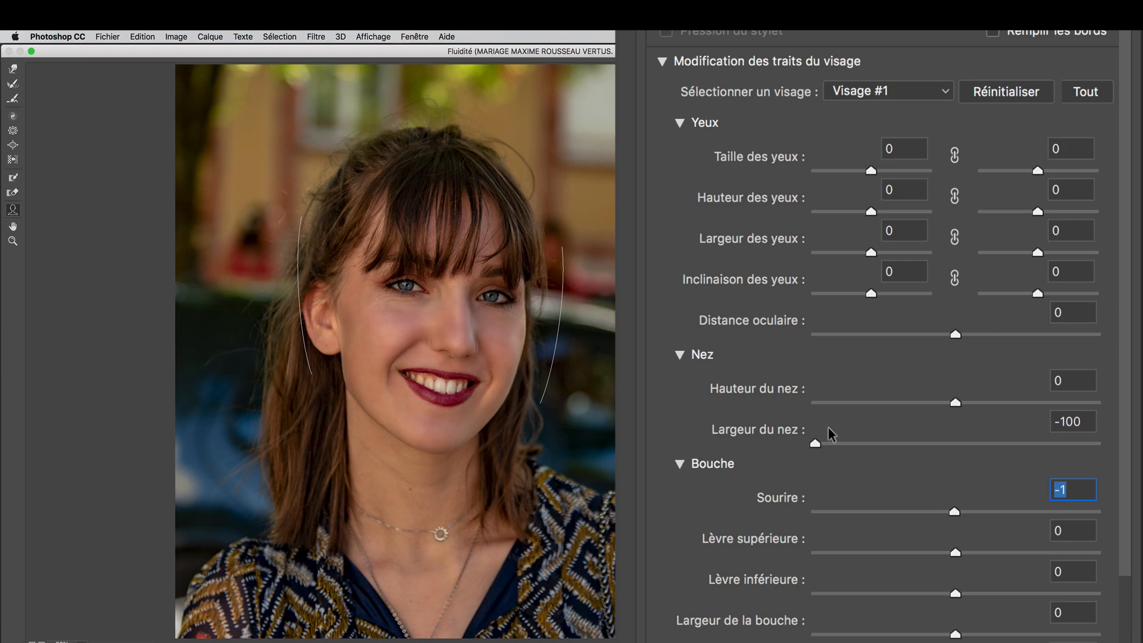
# Apply the Forward Warp tool with a 1032 brush to the hair edge beside the cheek
pyautogui.click(15, 179)
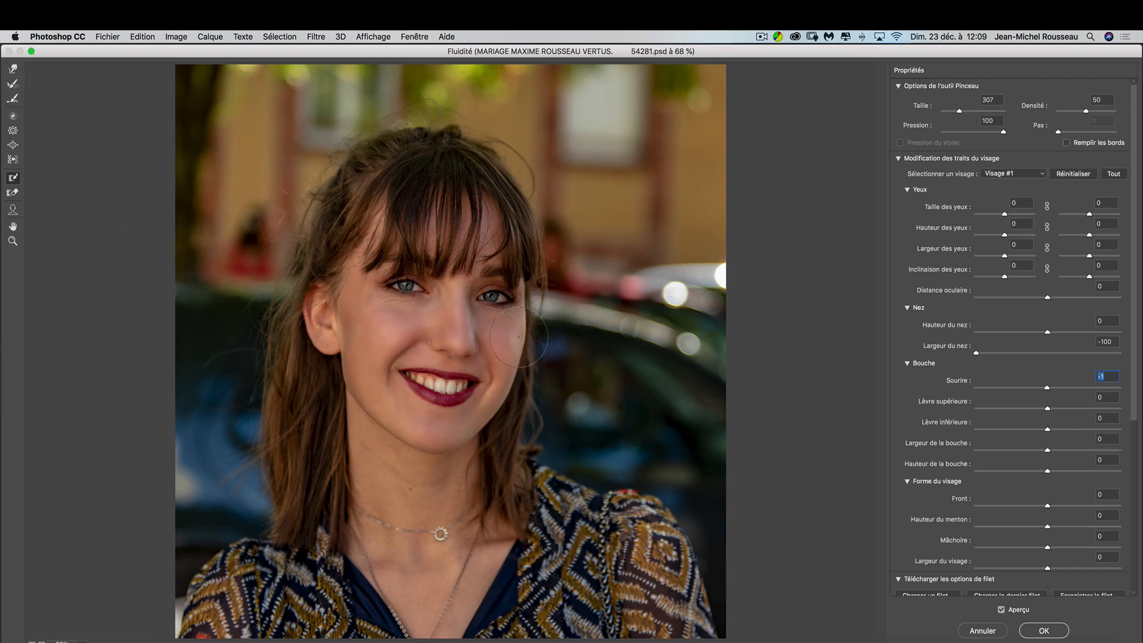
pyautogui.click(12, 70)
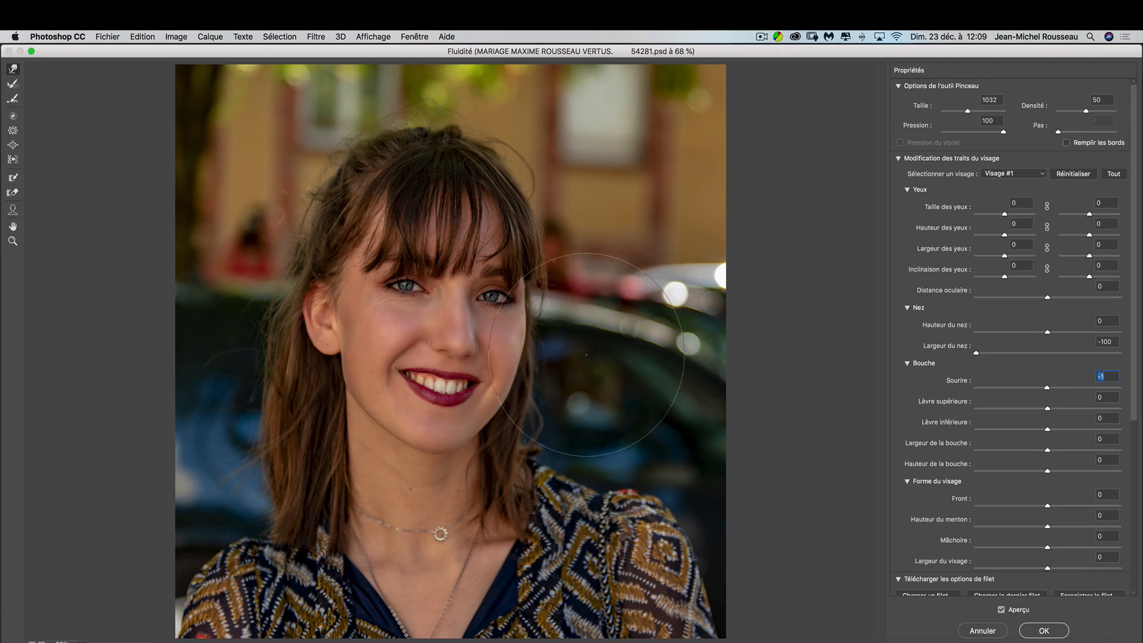
pyautogui.click(570, 356)
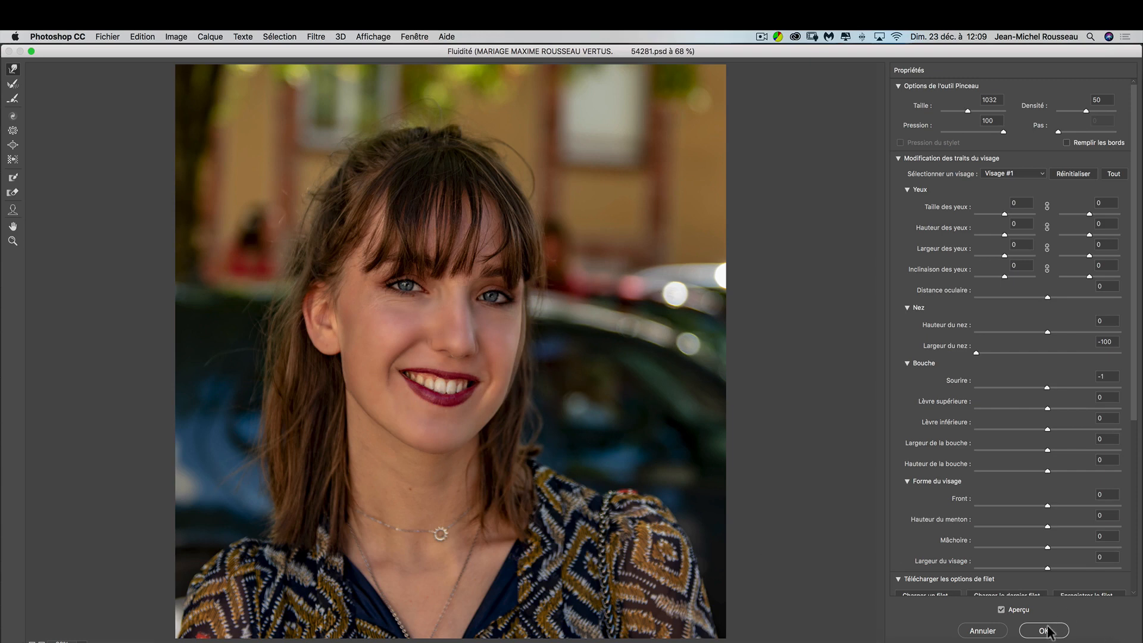
# Compare the portrait with and without the Liquify changes by toggling the preview, leaving it enabled
pyautogui.click(1002, 610)
pyautogui.click(1002, 610)
pyautogui.click(1002, 610)
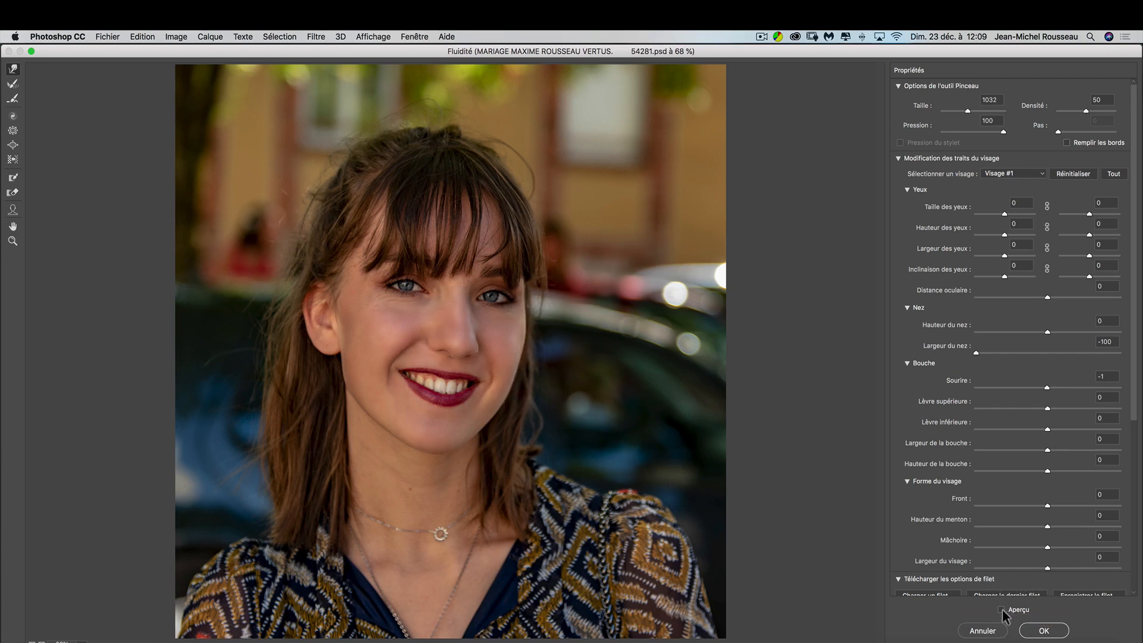
pyautogui.click(1002, 609)
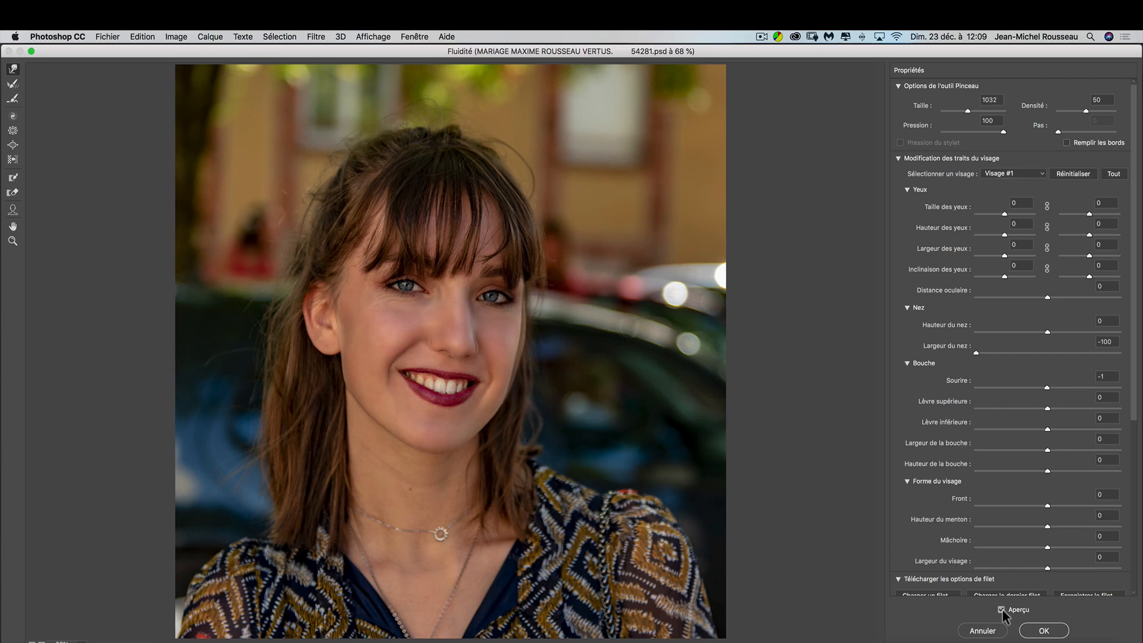
pyautogui.click(1002, 609)
pyautogui.click(1002, 609)
pyautogui.click(1002, 609)
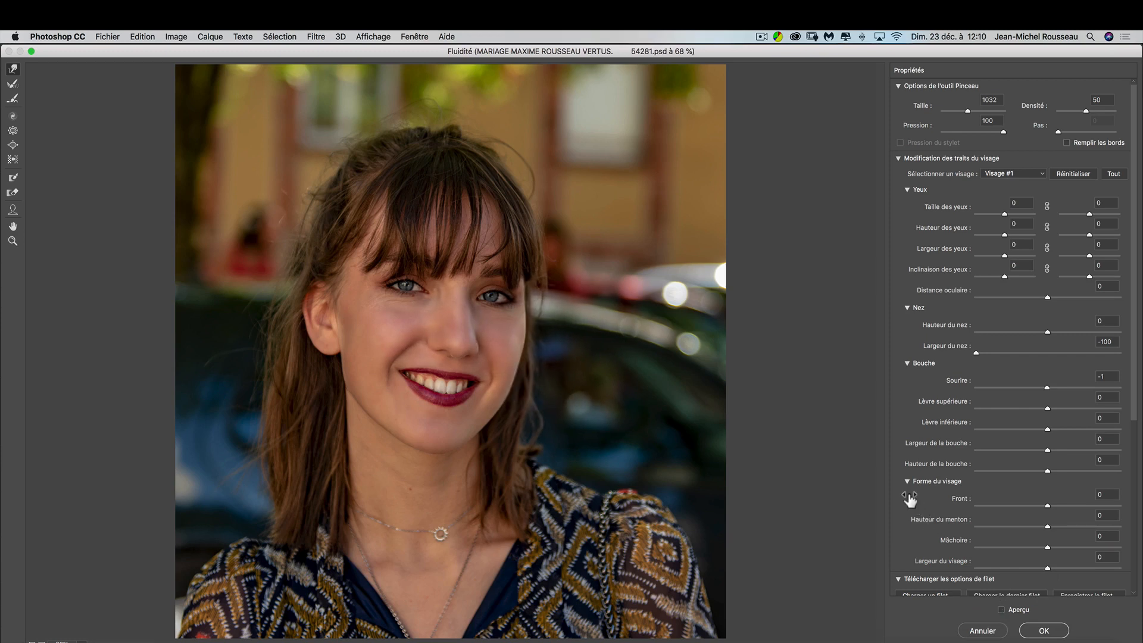
pyautogui.click(1001, 609)
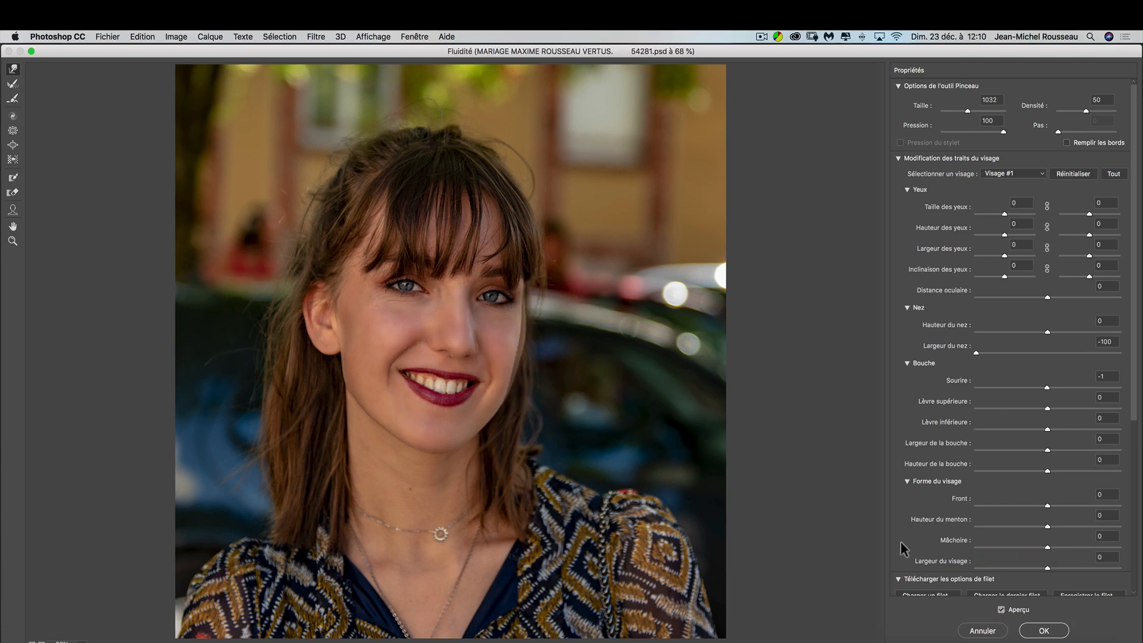
# Paint a freeze mask with a 307 brush from the forehead over the right half of the face to the chin, and apply Liquify
pyautogui.press('alt')
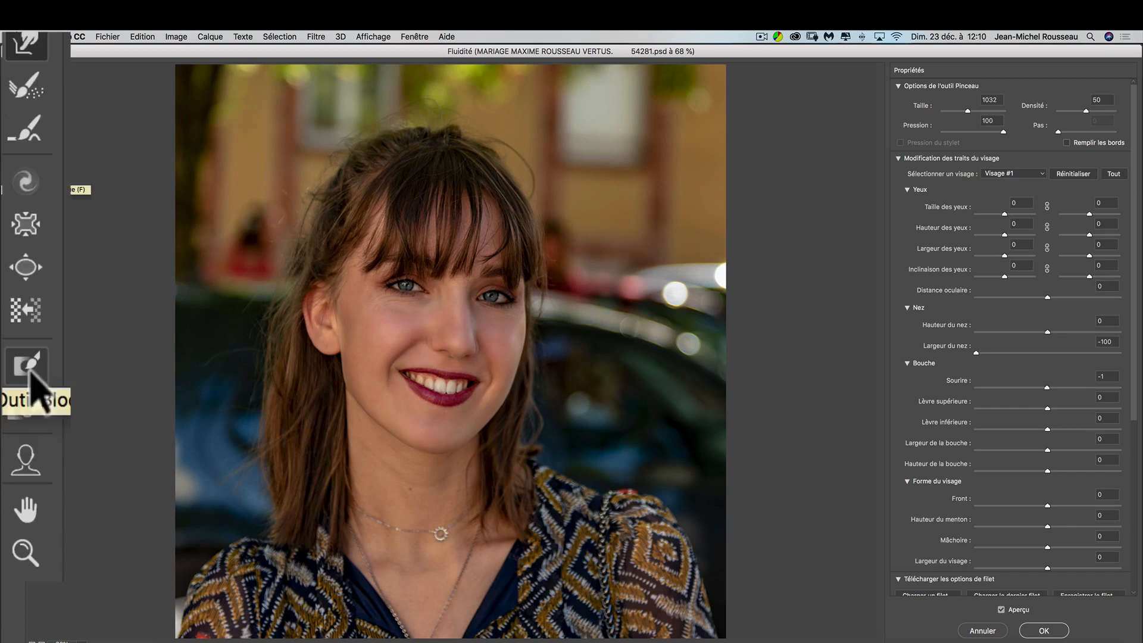
pyautogui.click(30, 381)
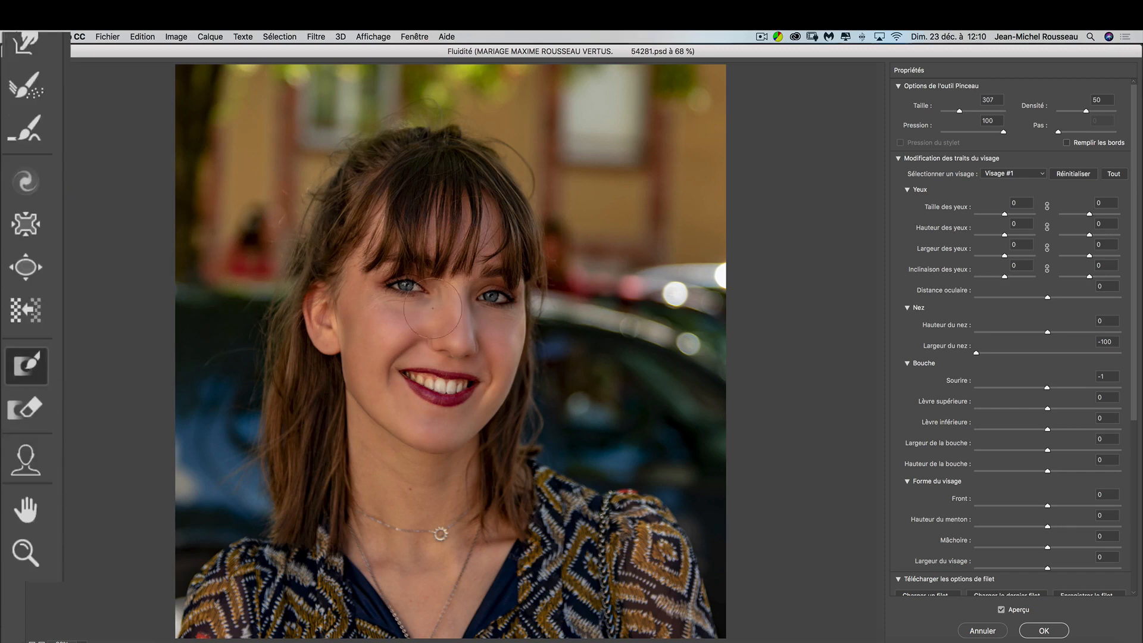
pyautogui.moveTo(480, 250)
pyautogui.mouseDown()
pyautogui.moveTo(485, 229)
pyautogui.moveTo(491, 320)
pyautogui.mouseUp()
pyautogui.moveTo(492, 335)
pyautogui.mouseDown()
pyautogui.moveTo(476, 390)
pyautogui.moveTo(424, 421)
pyautogui.mouseUp()
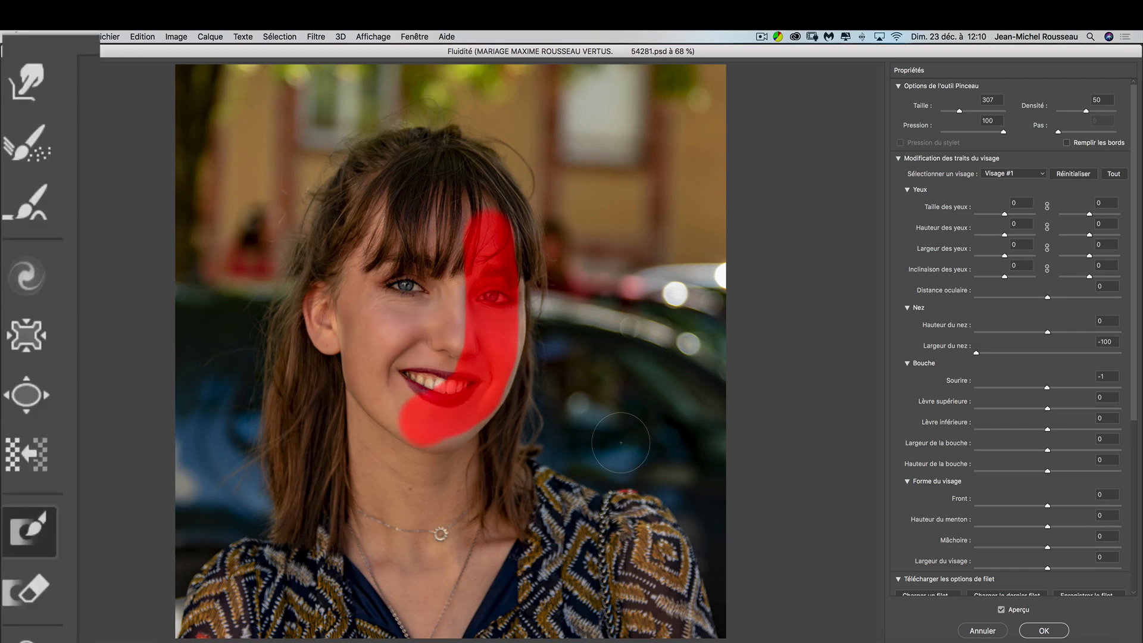
pyautogui.click(43, 86)
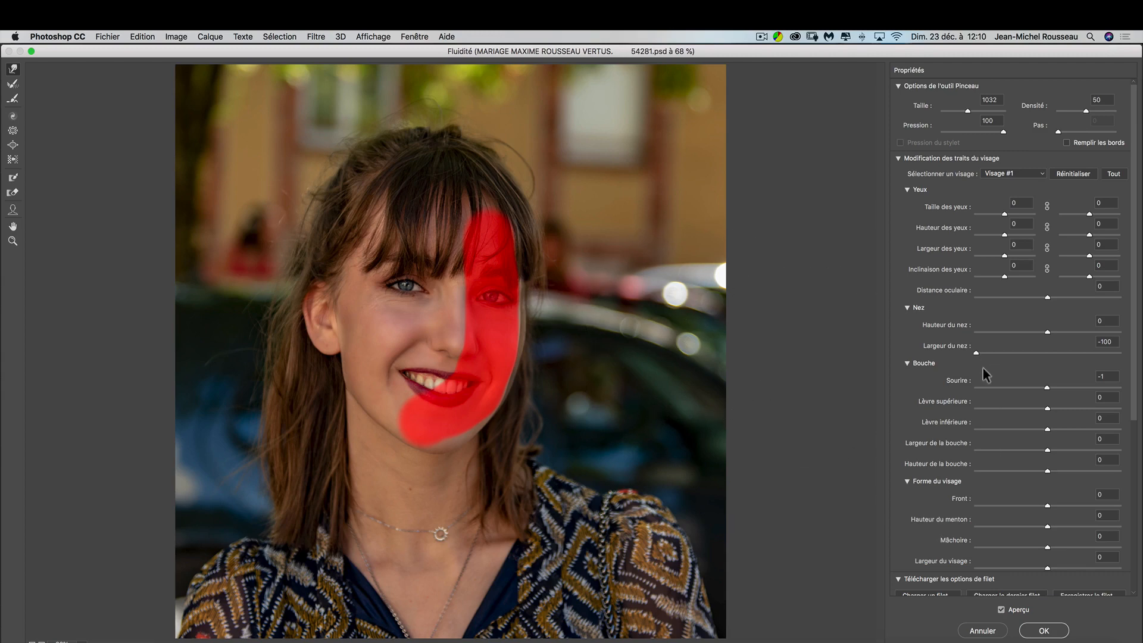
pyautogui.click(1052, 634)
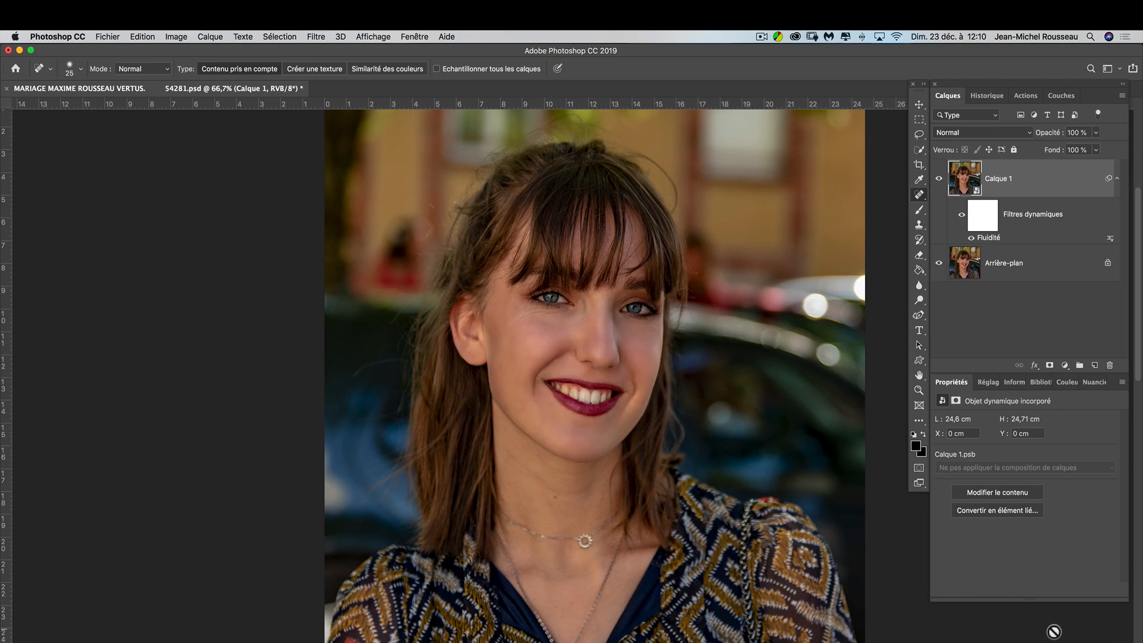
# Compare the portrait before and after Liquify by toggling the visibility of Calque 1, leaving it shown
pyautogui.click(940, 179)
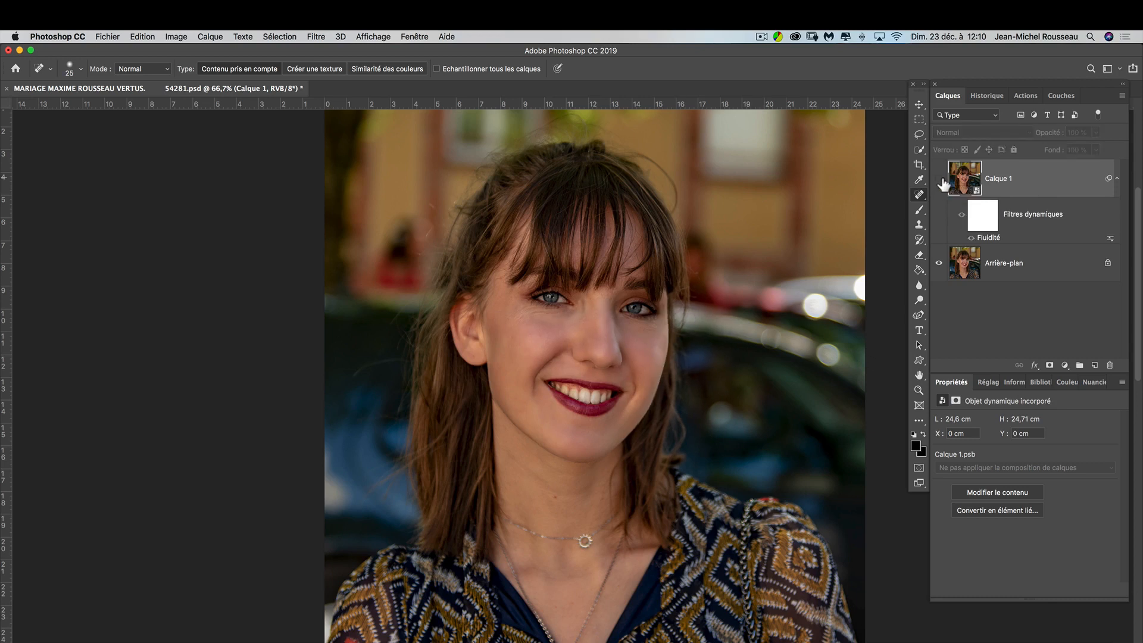
pyautogui.click(940, 179)
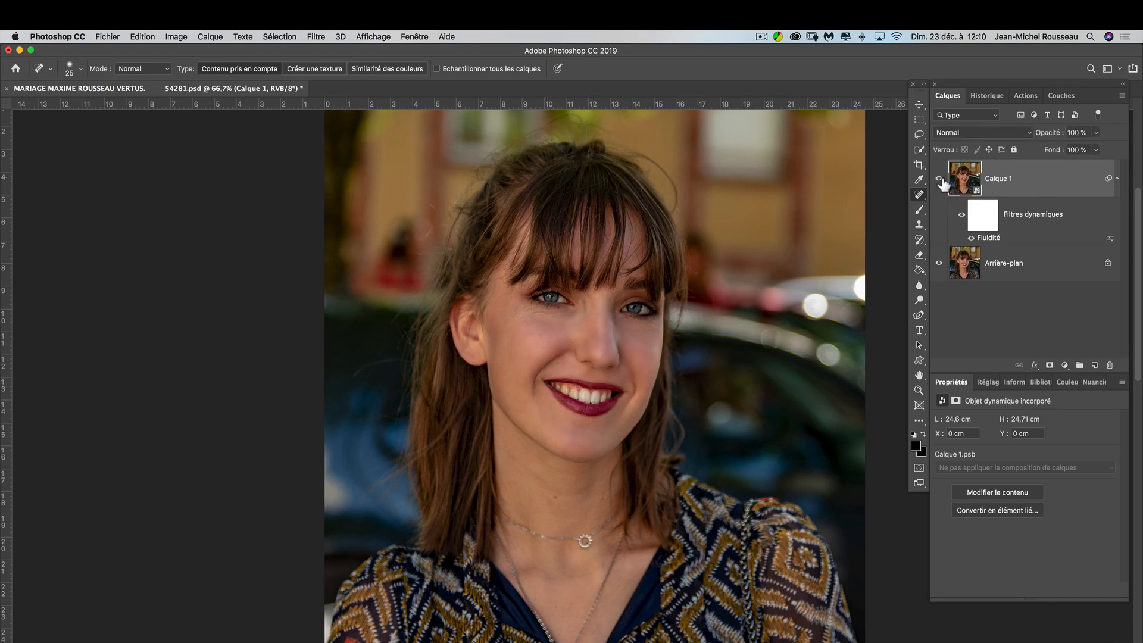
pyautogui.click(940, 179)
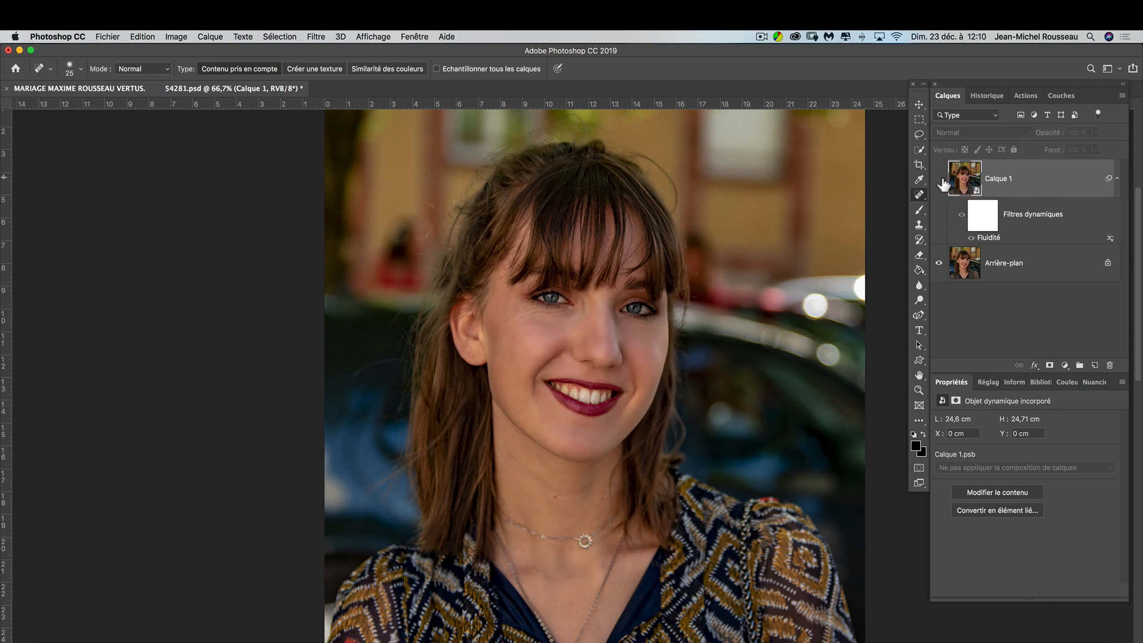
pyautogui.click(940, 179)
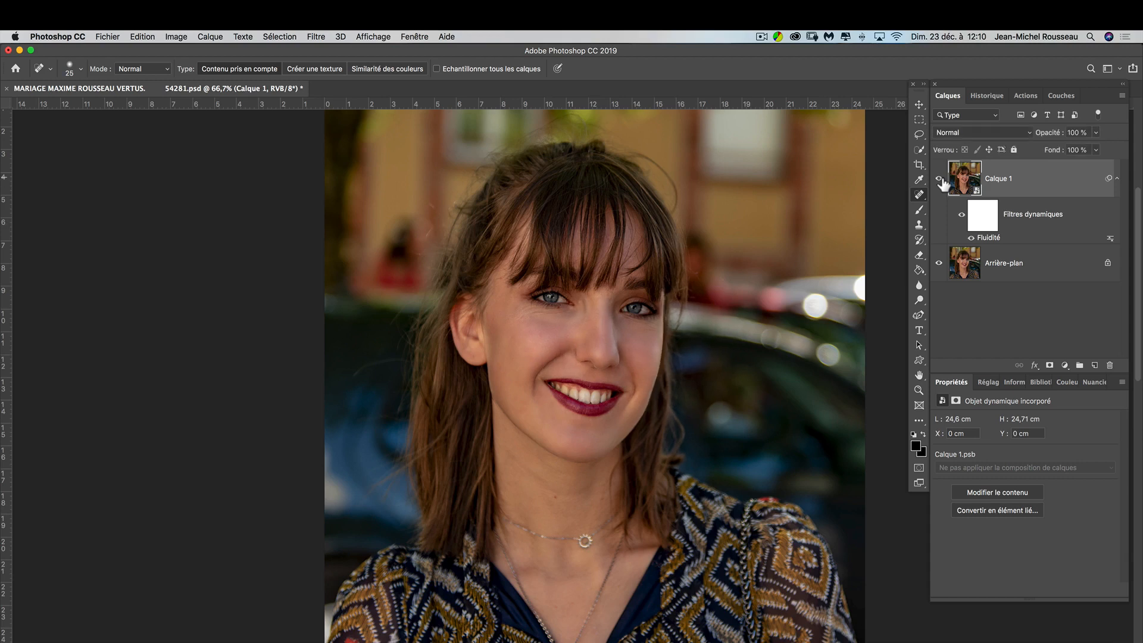
pyautogui.click(940, 179)
pyautogui.click(941, 180)
# Create a history snapshot of the image after the Fluidité state and return to the layers
pyautogui.click(992, 98)
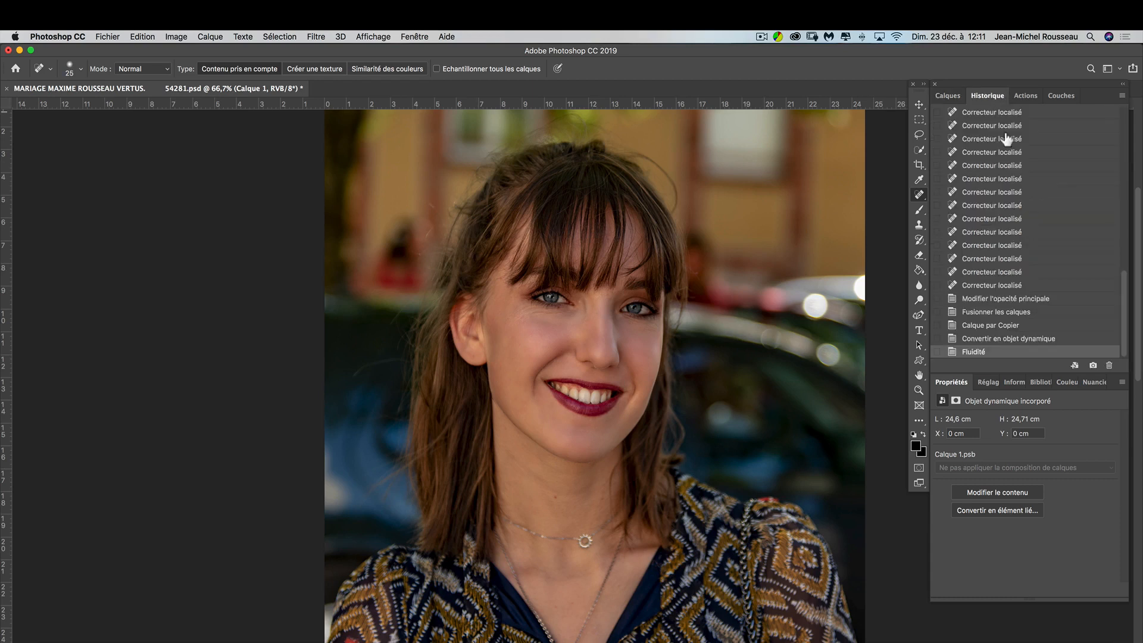
pyautogui.click(1093, 366)
pyautogui.click(948, 96)
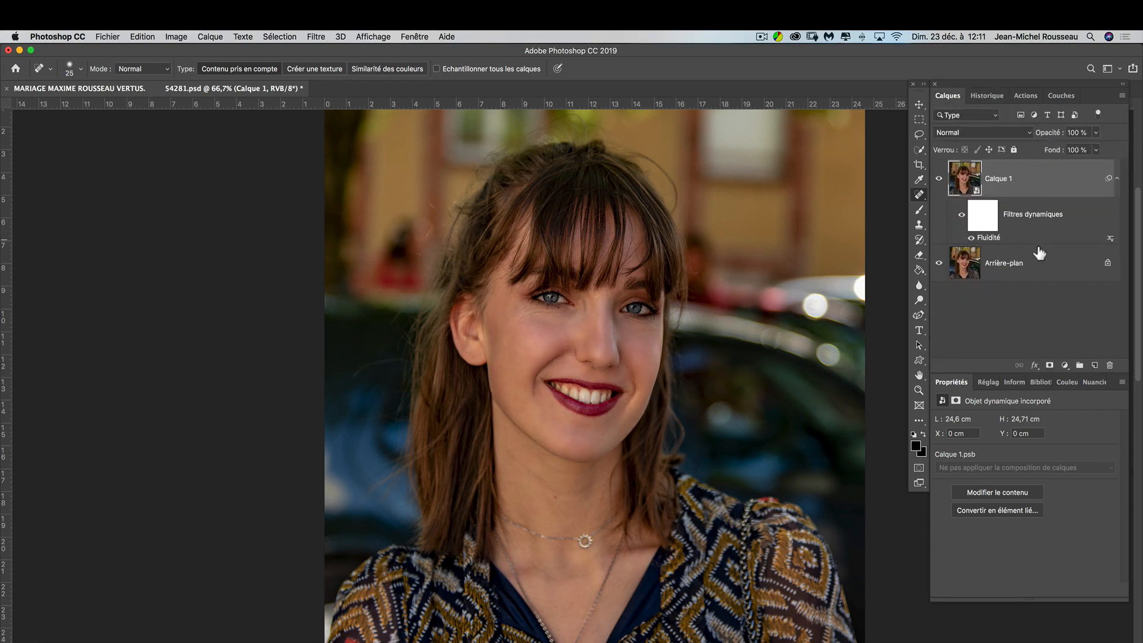
# Merge Calque 1 with Arrière-plan and duplicate the merged layer
pyautogui.rightClick(1068, 268)
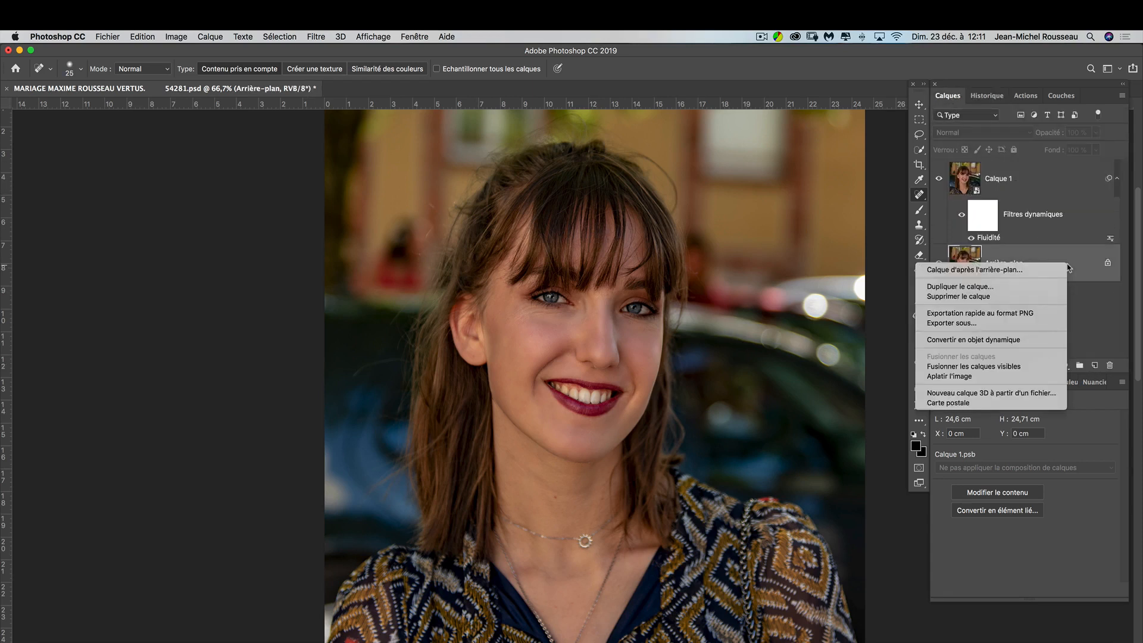
pyautogui.click(1061, 169)
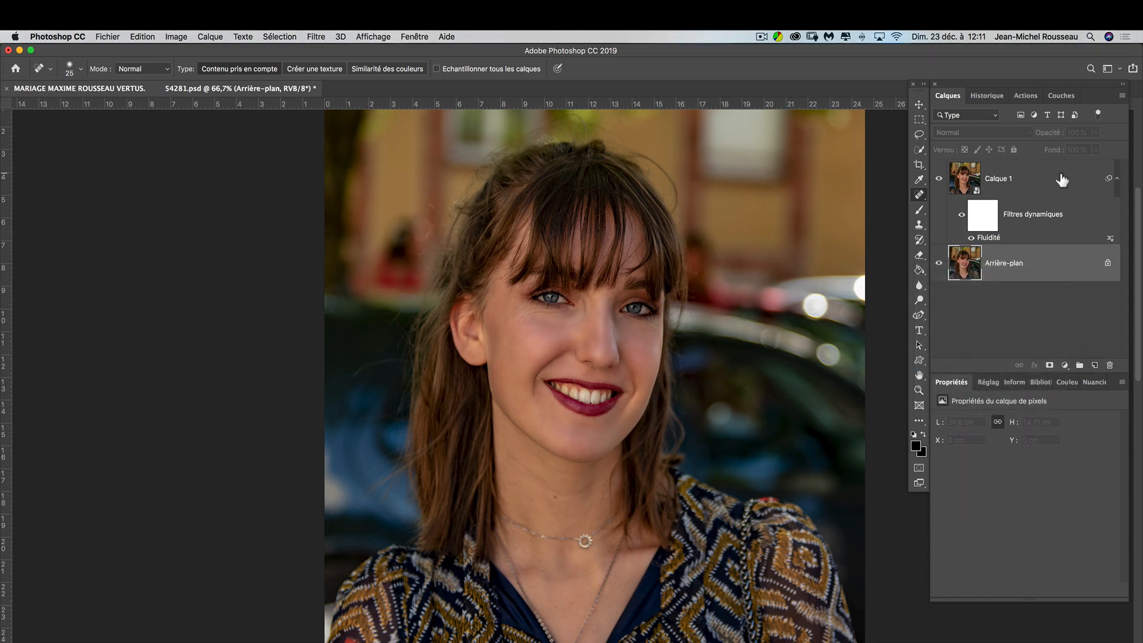
pyautogui.click(1062, 181)
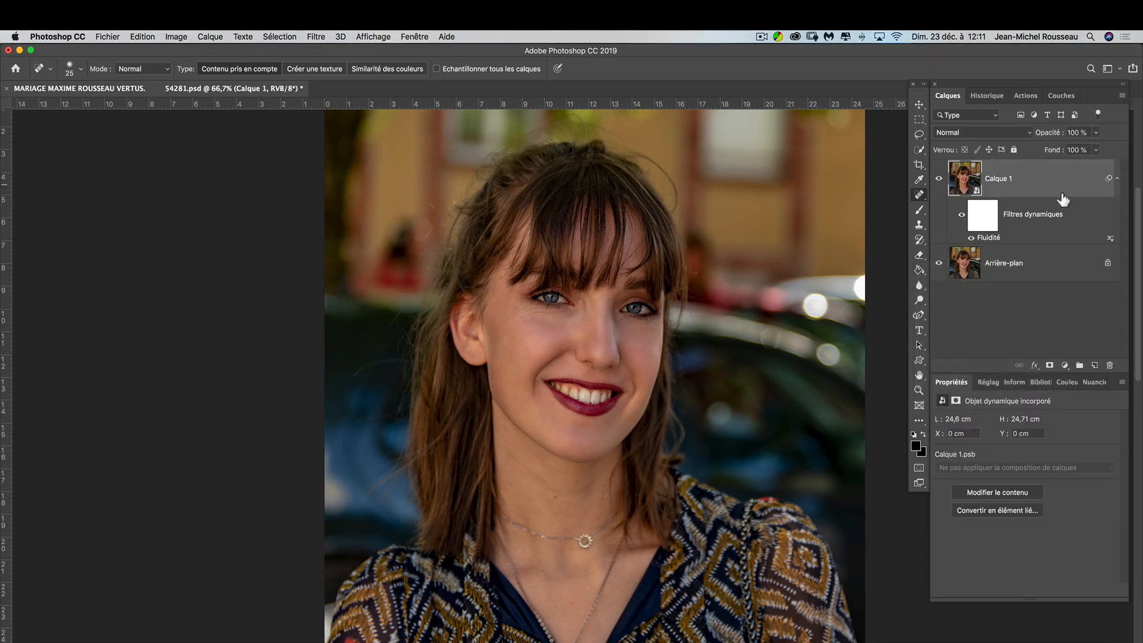
pyautogui.keyDown('shift'); pyautogui.click(1072, 265); pyautogui.keyUp('shift')
pyautogui.rightClick(1070, 262)
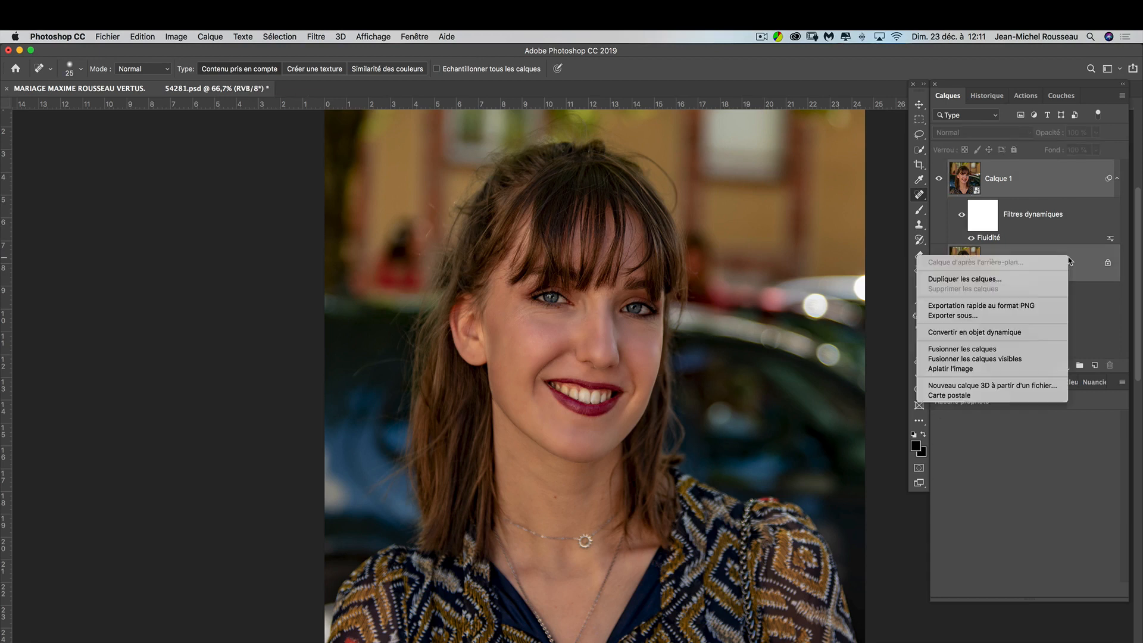
pyautogui.click(1041, 349)
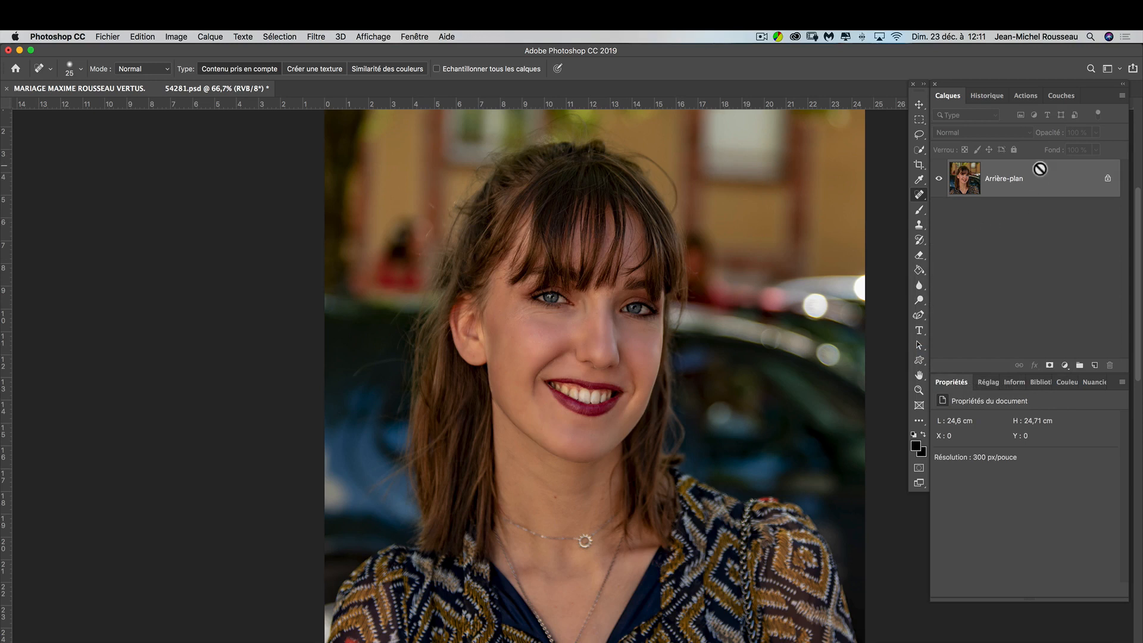
pyautogui.press('super+j')
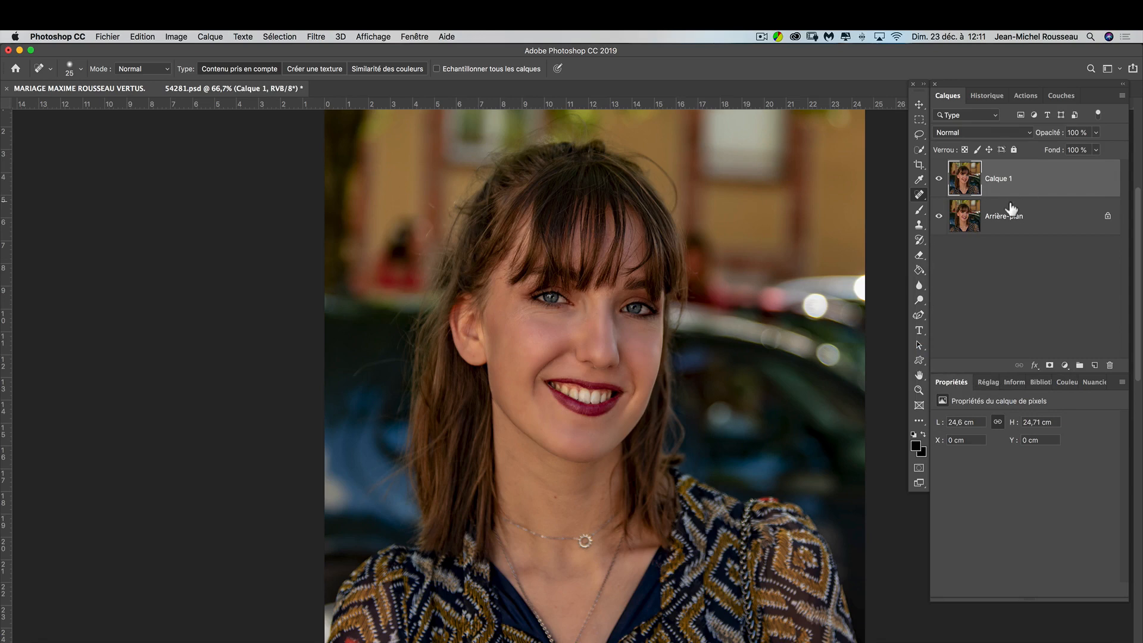
# Try to select the iris of the eye on the left with the Lasso at a 10 px feather
pyautogui.press('super+plus')
pyautogui.press('super+plus')
pyautogui.press('super+plus')
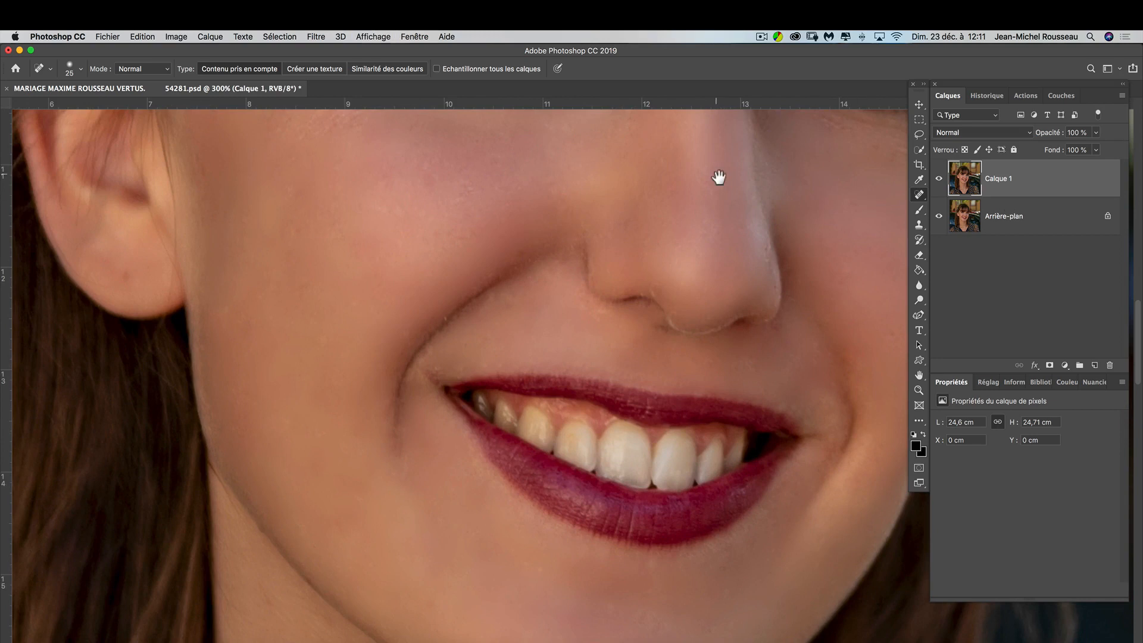
pyautogui.moveTo(716, 178)
pyautogui.mouseDown()
pyautogui.moveTo(706, 370)
pyautogui.moveTo(608, 353)
pyautogui.mouseUp()
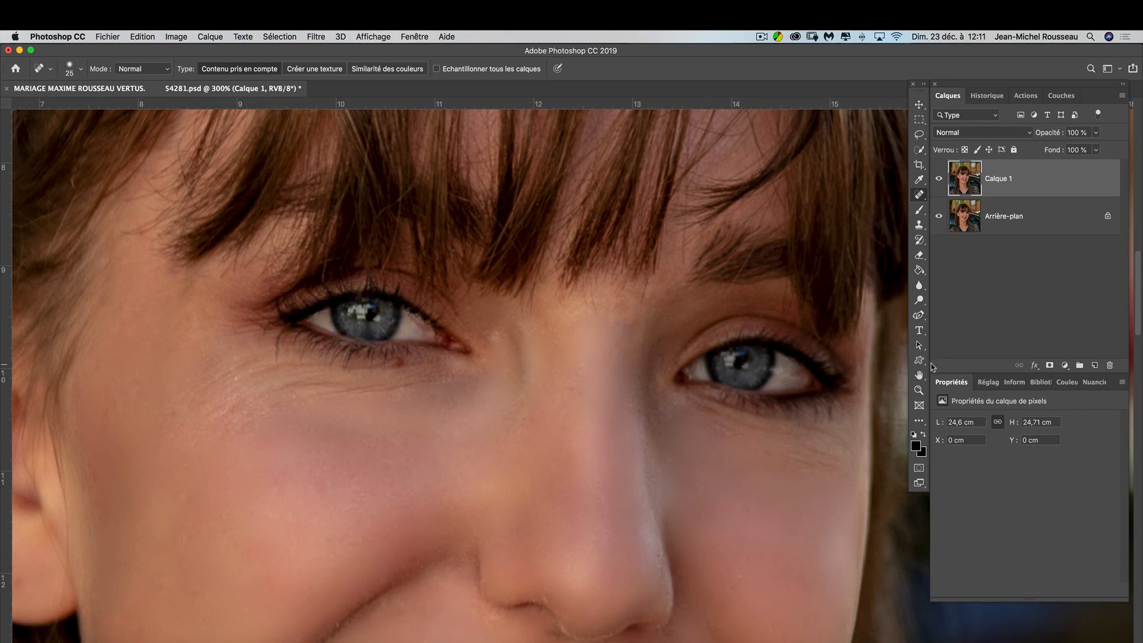
pyautogui.click(919, 136)
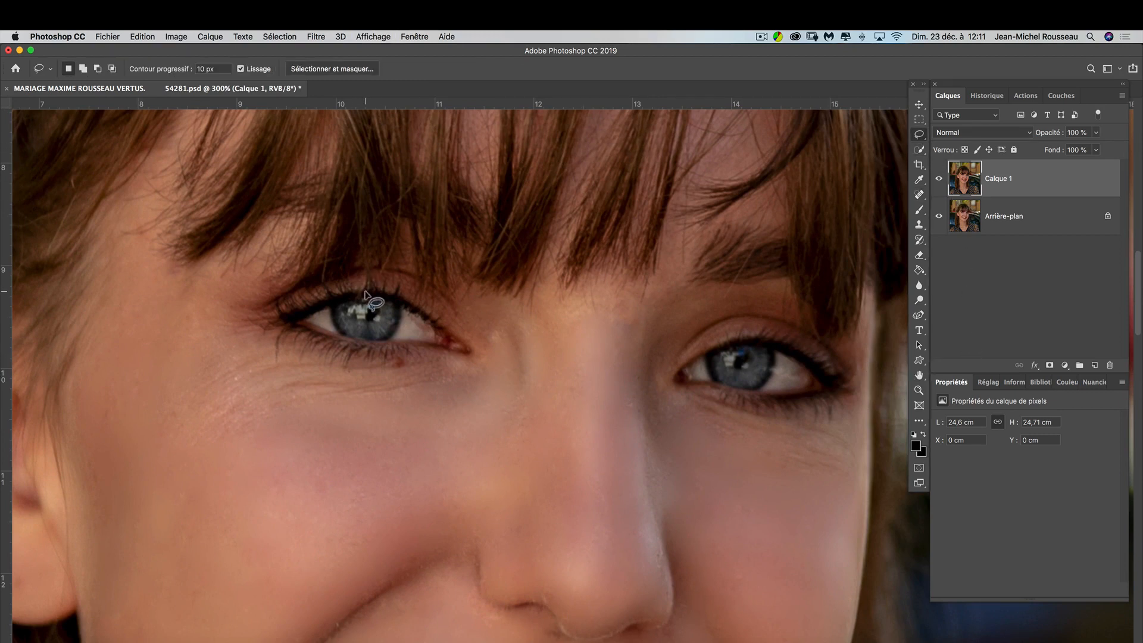
pyautogui.moveTo(363, 294); pyautogui.dragTo(334, 297)
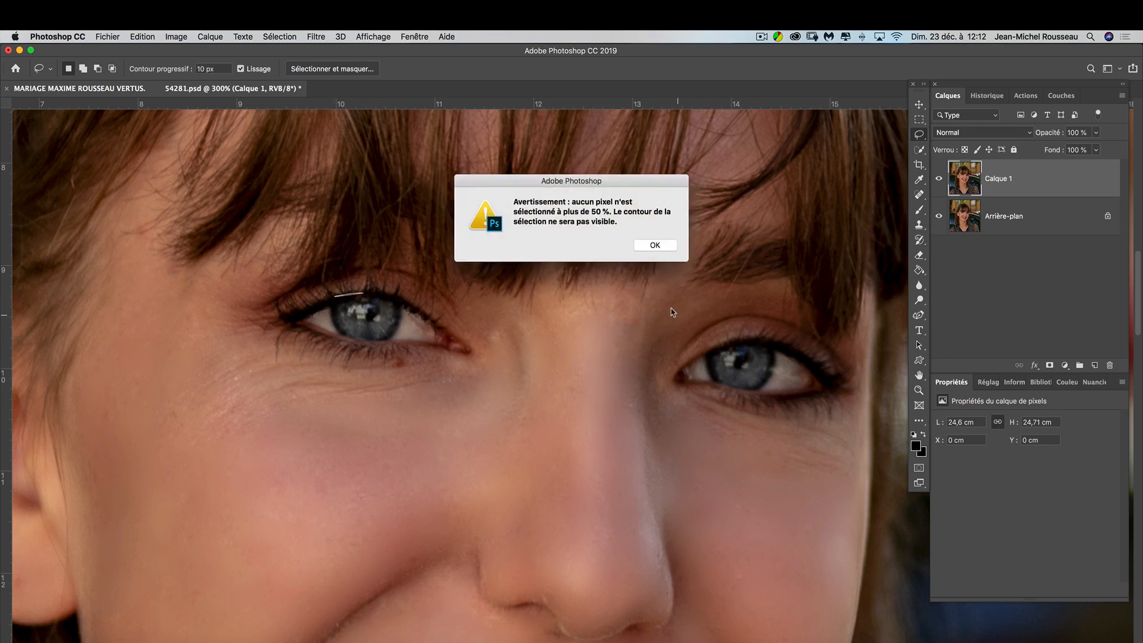
pyautogui.click(657, 247)
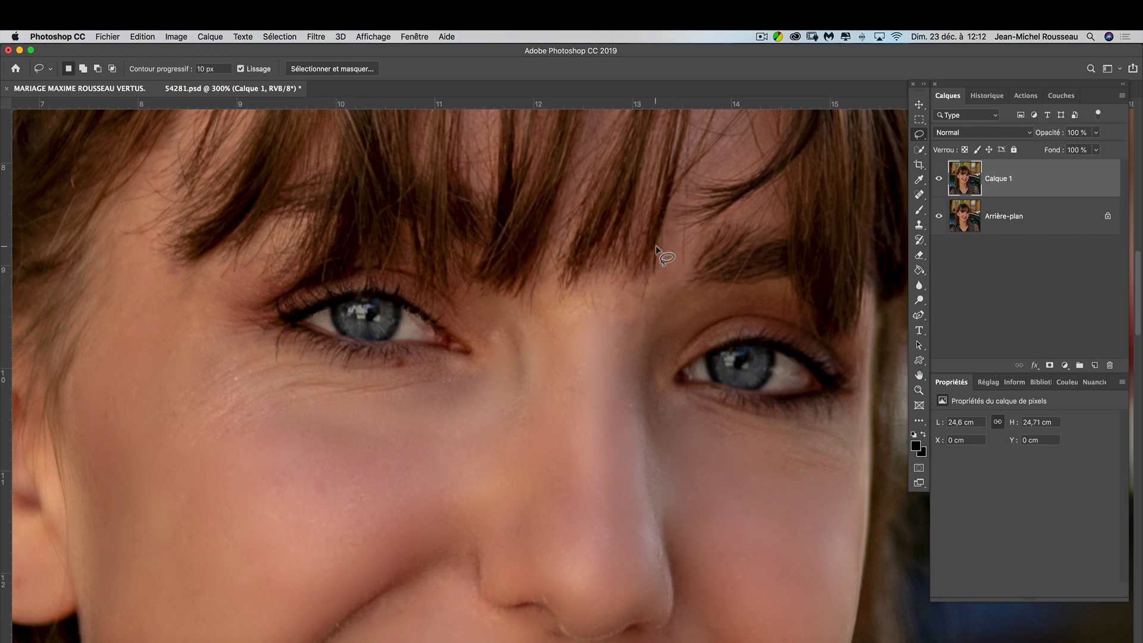
# Set the Lasso feather to 2 px and select both irises, adding the second one to the first selection
pyautogui.click(224, 70)
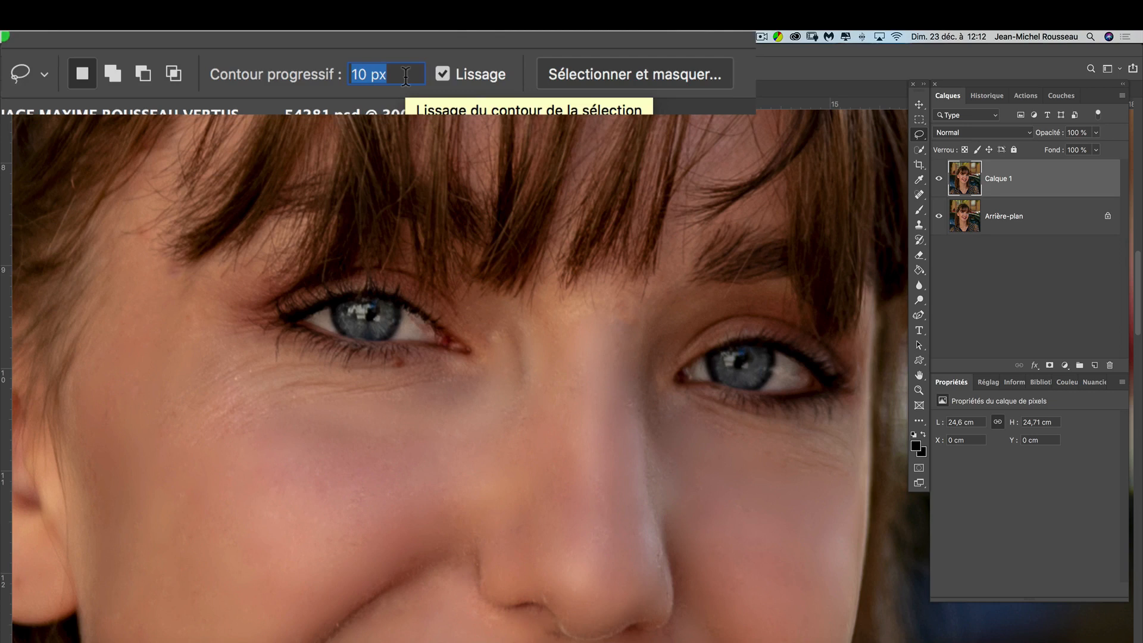
pyautogui.press('BackSpace')
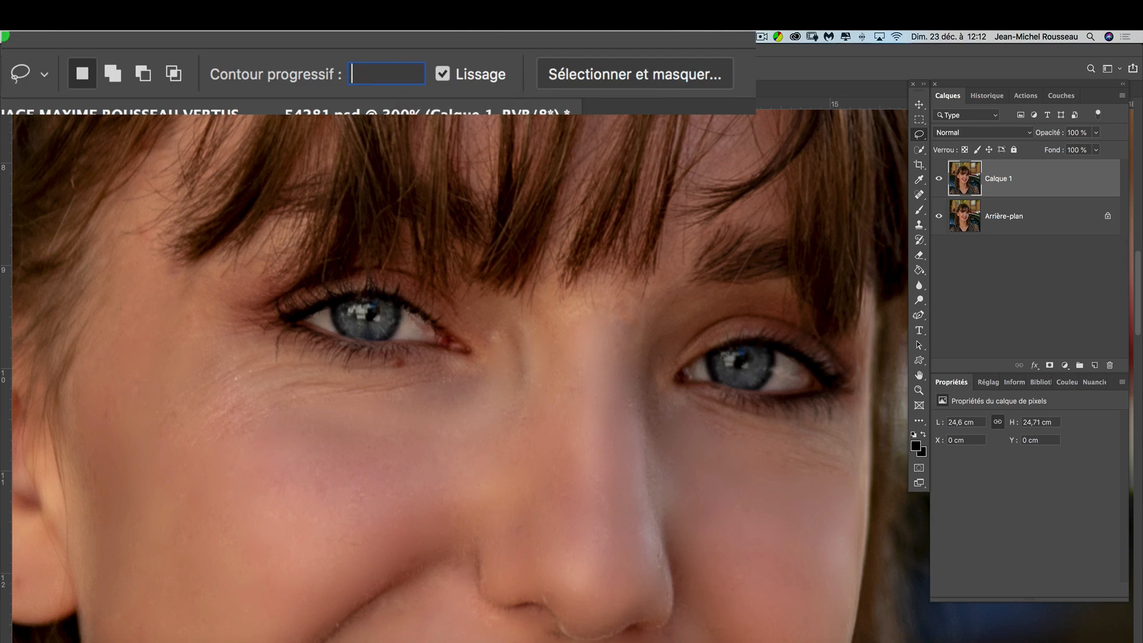
pyautogui.write('2')
pyautogui.press('Return')
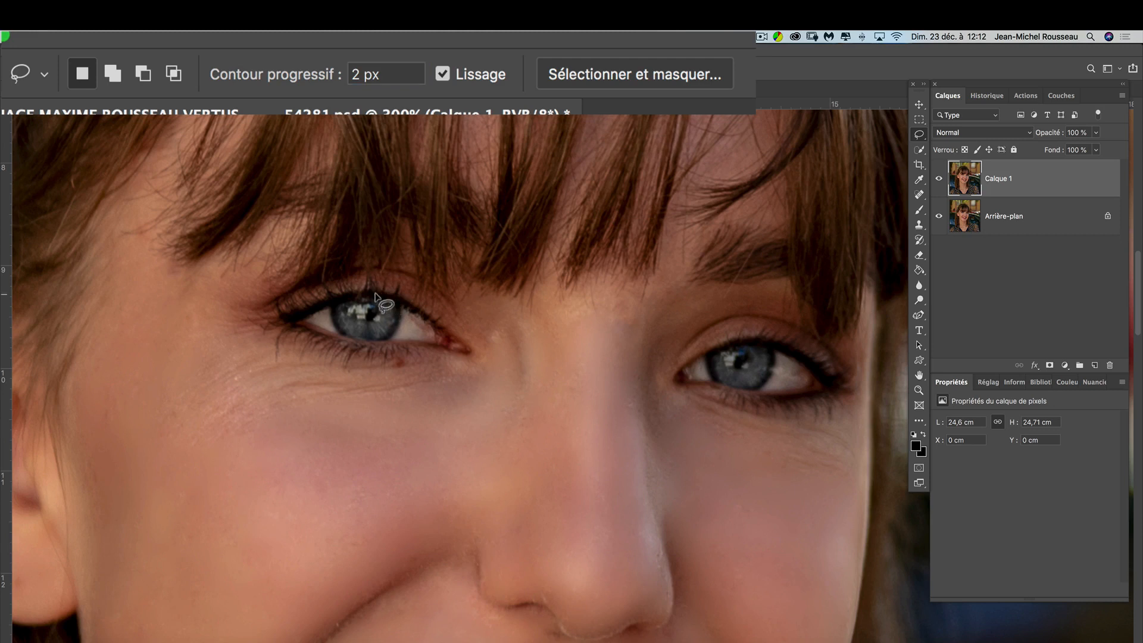
pyautogui.moveTo(382, 293)
pyautogui.mouseDown()
pyautogui.moveTo(349, 292)
pyautogui.moveTo(331, 318)
pyautogui.moveTo(340, 335)
pyautogui.moveTo(386, 342)
pyautogui.moveTo(400, 303)
pyautogui.moveTo(357, 292)
pyautogui.mouseUp()
pyautogui.click(110, 74)
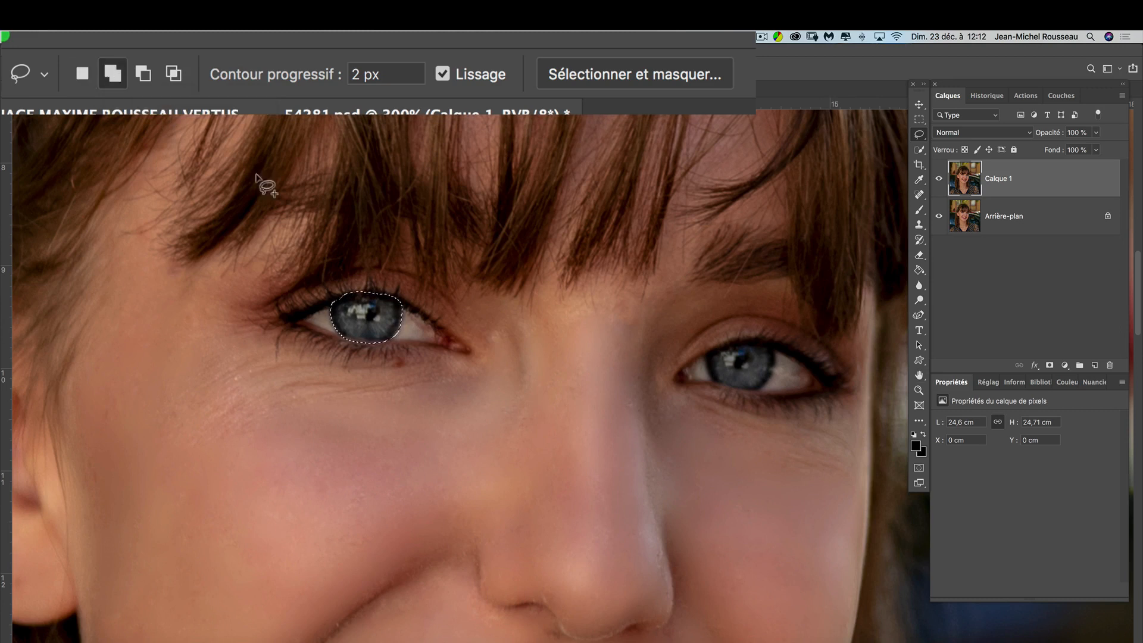
pyautogui.moveTo(710, 351)
pyautogui.mouseDown()
pyautogui.moveTo(708, 384)
pyautogui.moveTo(732, 392)
pyautogui.moveTo(774, 381)
pyautogui.moveTo(767, 343)
pyautogui.moveTo(710, 355)
pyautogui.mouseUp()
# Add a Levels adjustment layer for the selected irises and set its white input level to 218
pyautogui.click(1065, 365)
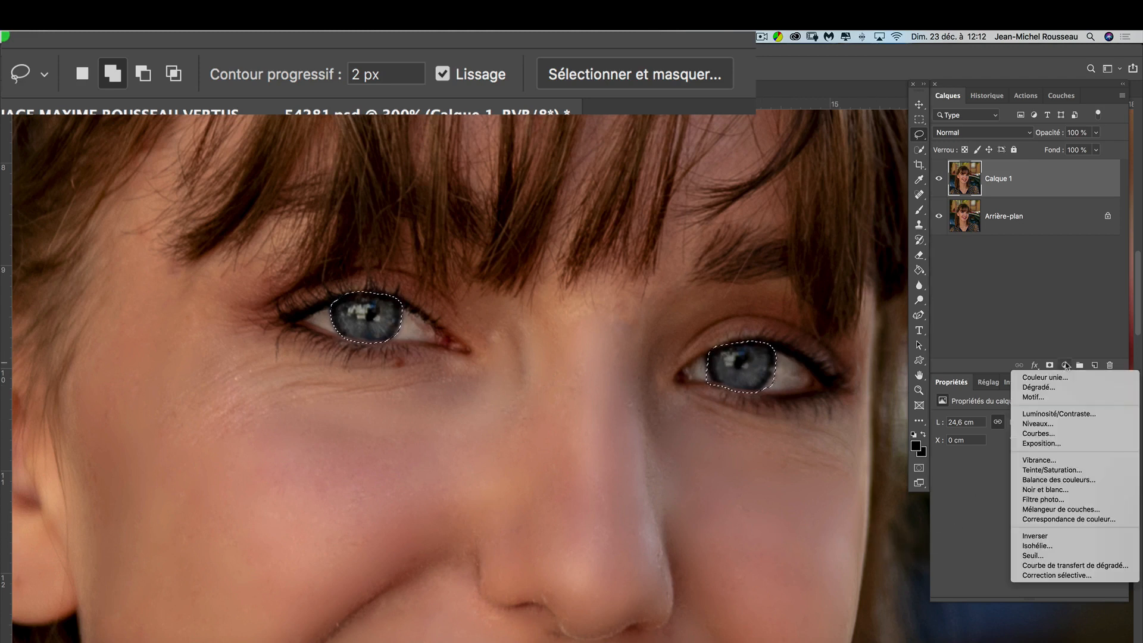
pyautogui.click(1057, 423)
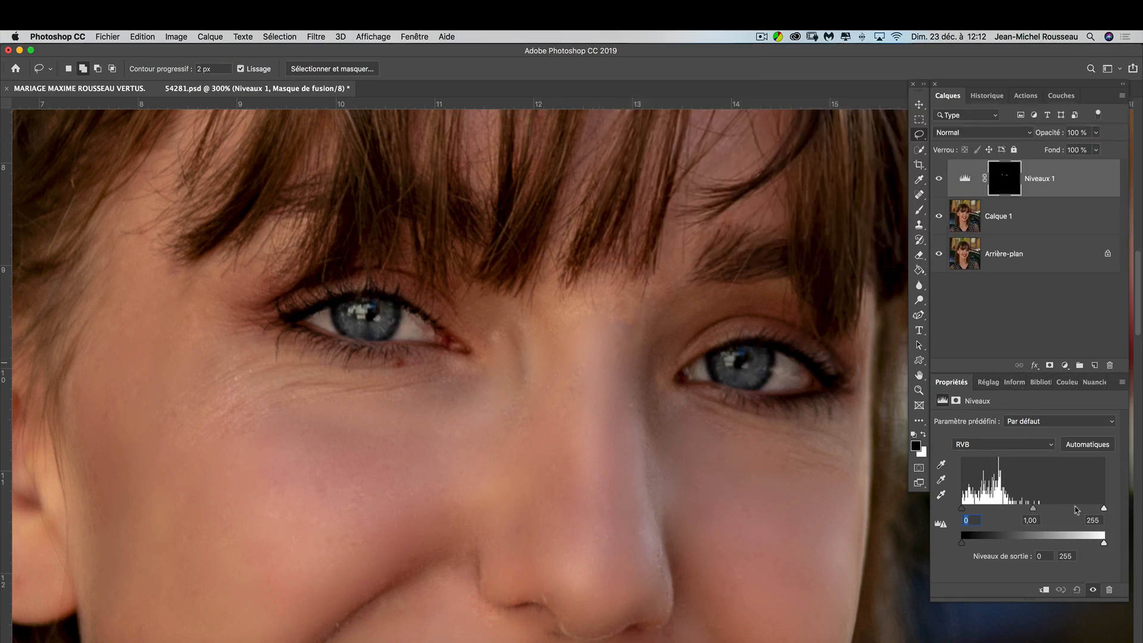
pyautogui.moveTo(1104, 509); pyautogui.dragTo(1084, 510)
# Brighten the irises further by lowering the Levels white input, and compare by toggling the visibility of Niveaux 1, leaving it shown
pyautogui.press('super+minus')
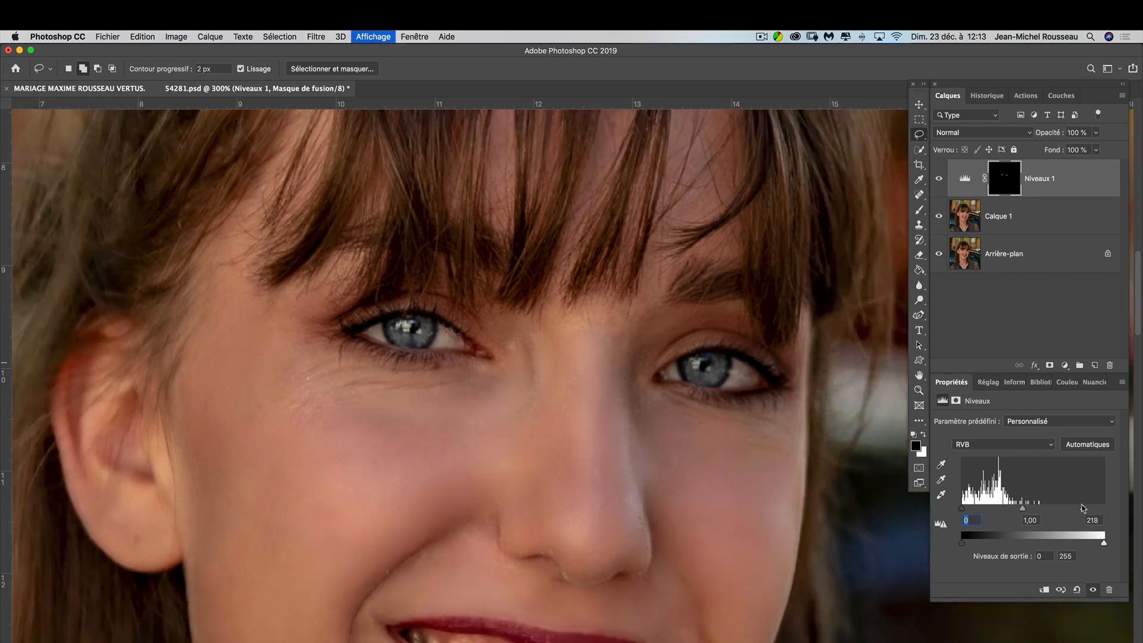
pyautogui.press('super+minus')
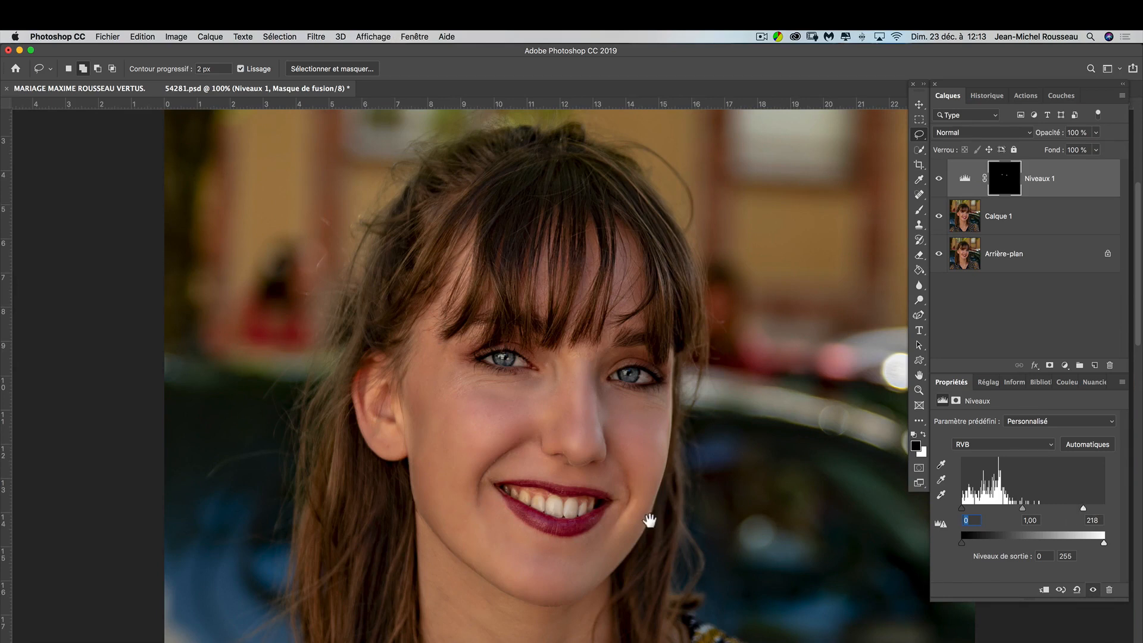
pyautogui.moveTo(650, 518); pyautogui.dragTo(656, 441)
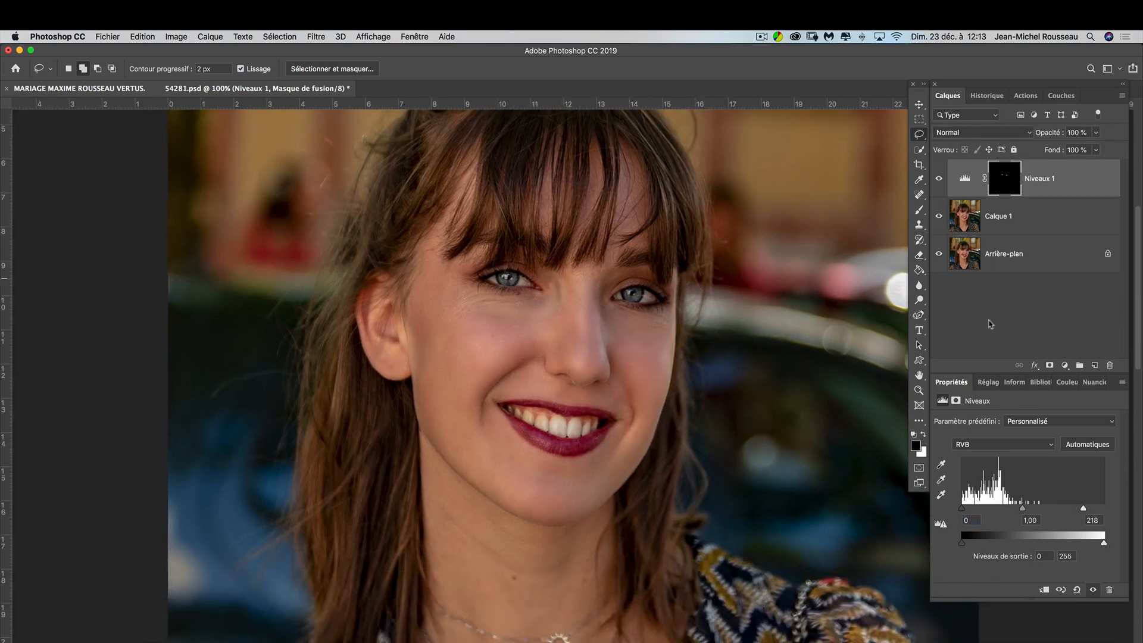
pyautogui.moveTo(1082, 510); pyautogui.dragTo(1070, 511)
pyautogui.moveTo(1067, 510)
pyautogui.mouseDown()
pyautogui.moveTo(1095, 510)
pyautogui.moveTo(1074, 511)
pyautogui.mouseUp()
pyautogui.click(941, 181)
pyautogui.click(942, 180)
# Add a Hue/Saturation adjustment layer and replace its mask with a copy of the Niveaux 1 mask
pyautogui.click(1065, 367)
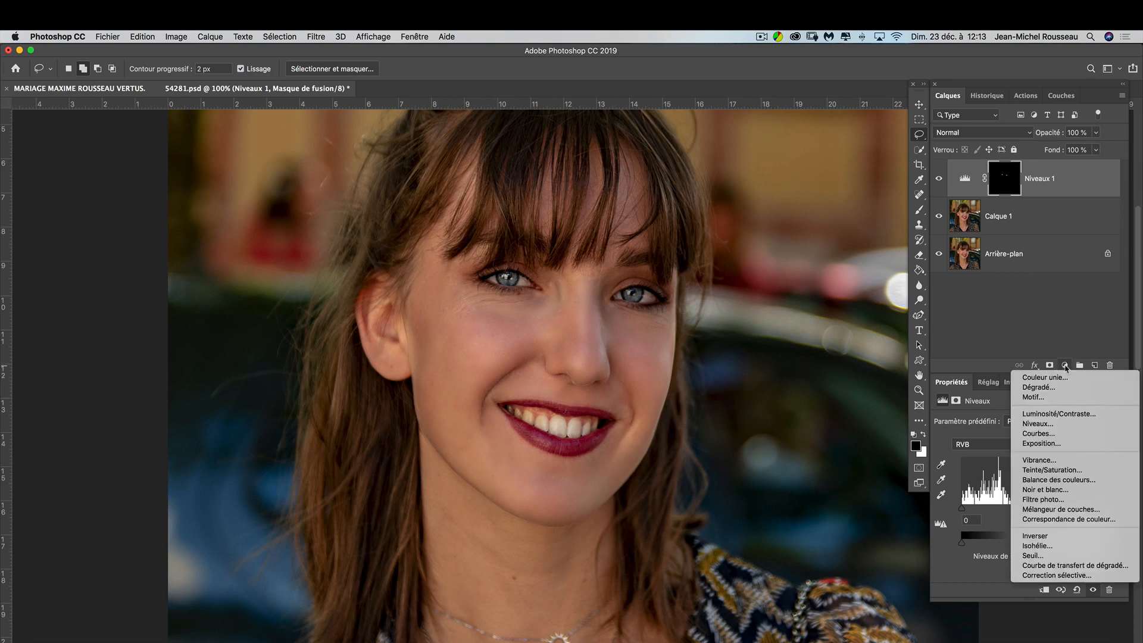
pyautogui.click(1067, 470)
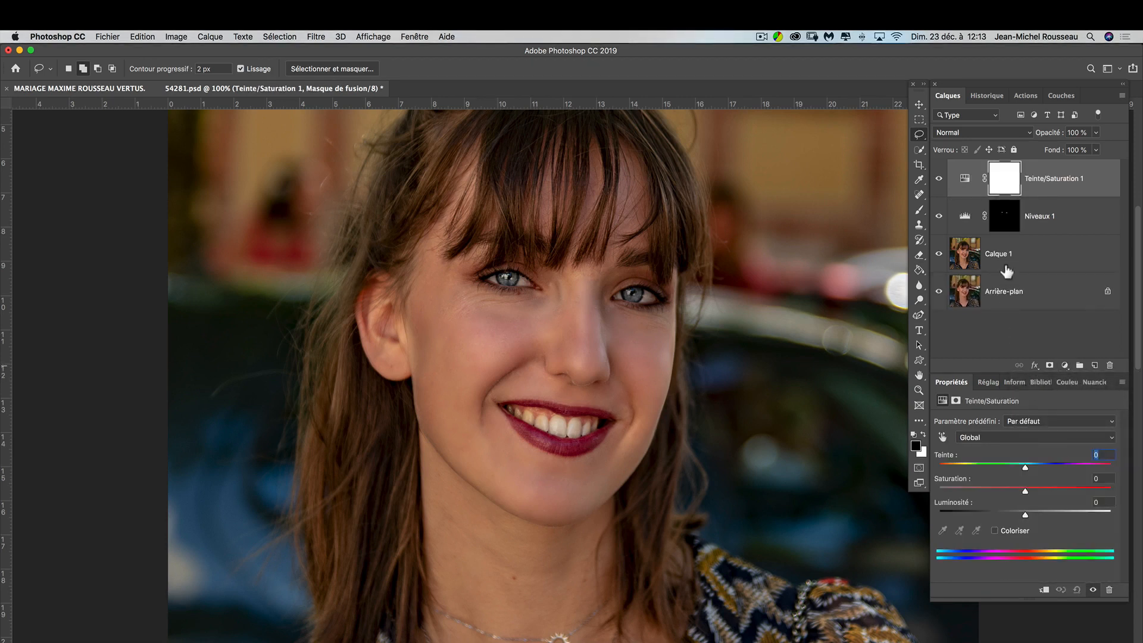
pyautogui.click(1008, 228)
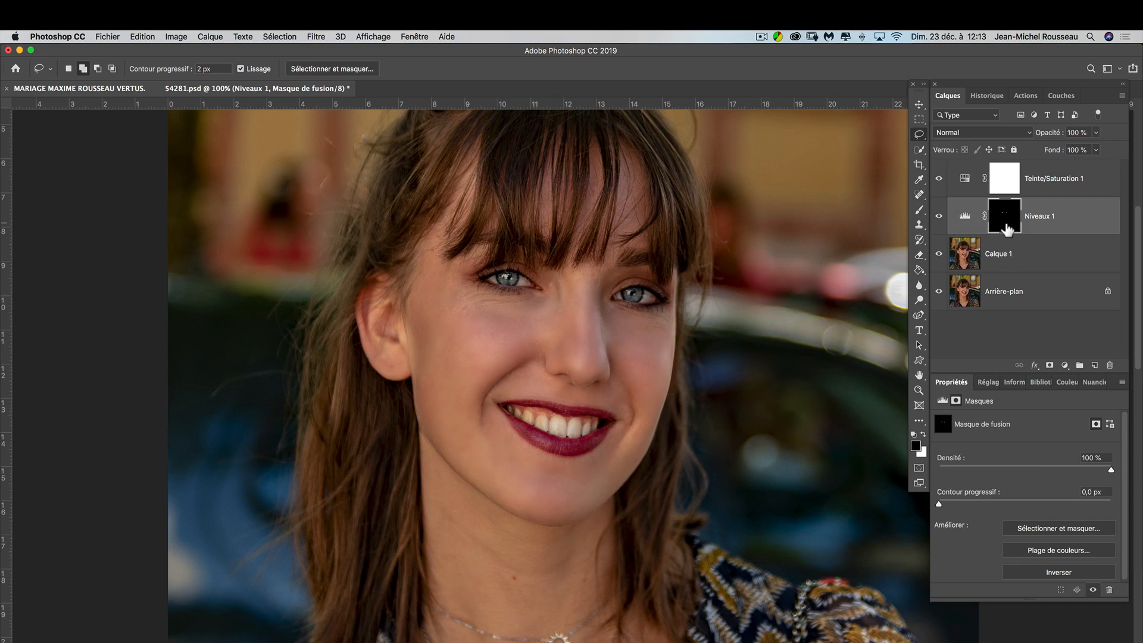
pyautogui.moveTo(1006, 229); pyautogui.dragTo(1008, 188)
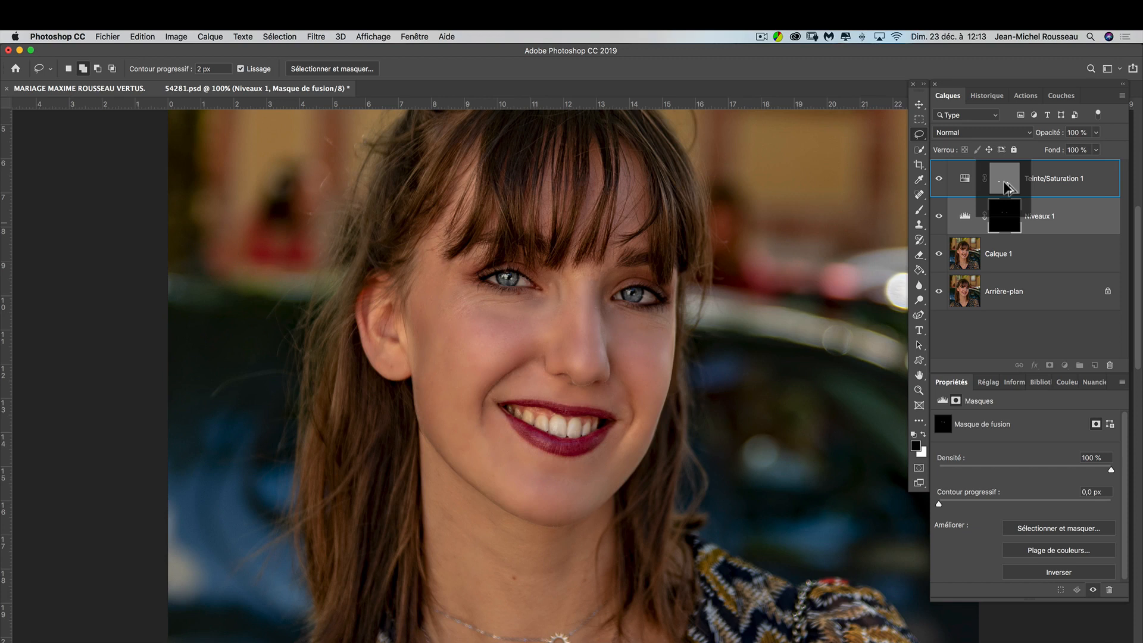
pyautogui.moveTo(1006, 188); pyautogui.dragTo(1006, 188)
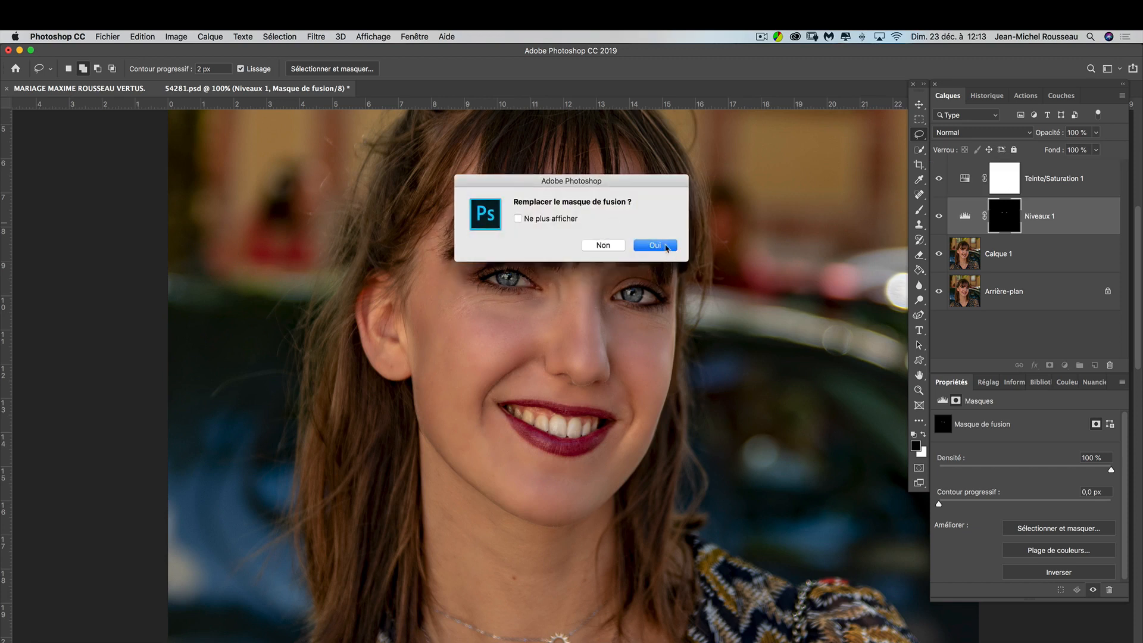
pyautogui.click(667, 246)
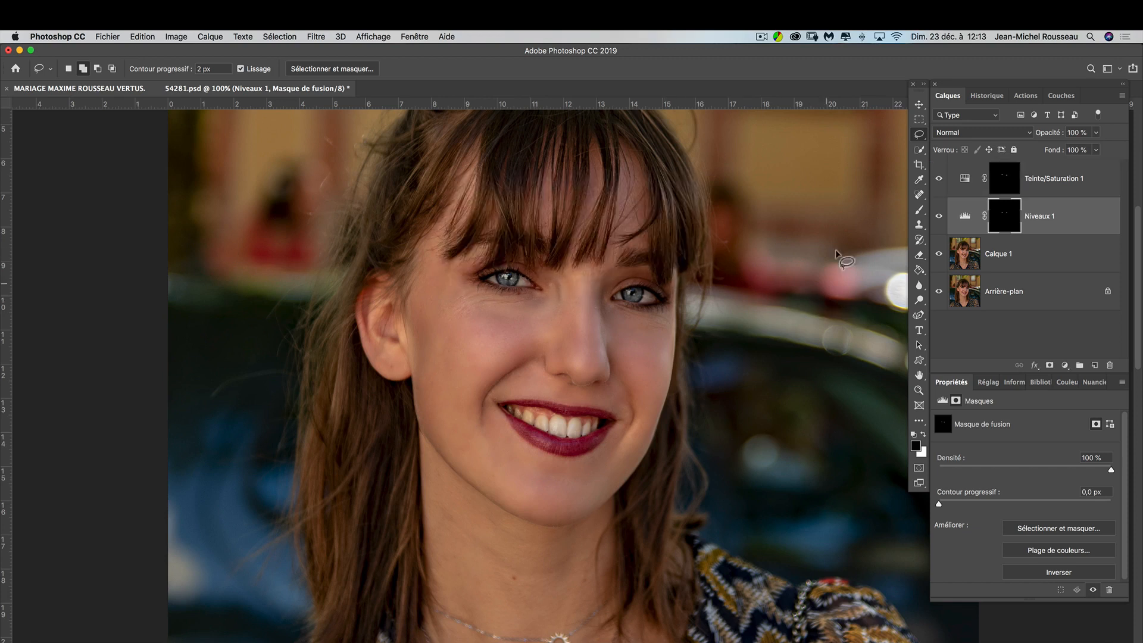
# Set the hue to +3 and the saturation to +2 on the Teinte/Saturation 1 layer
pyautogui.click(974, 181)
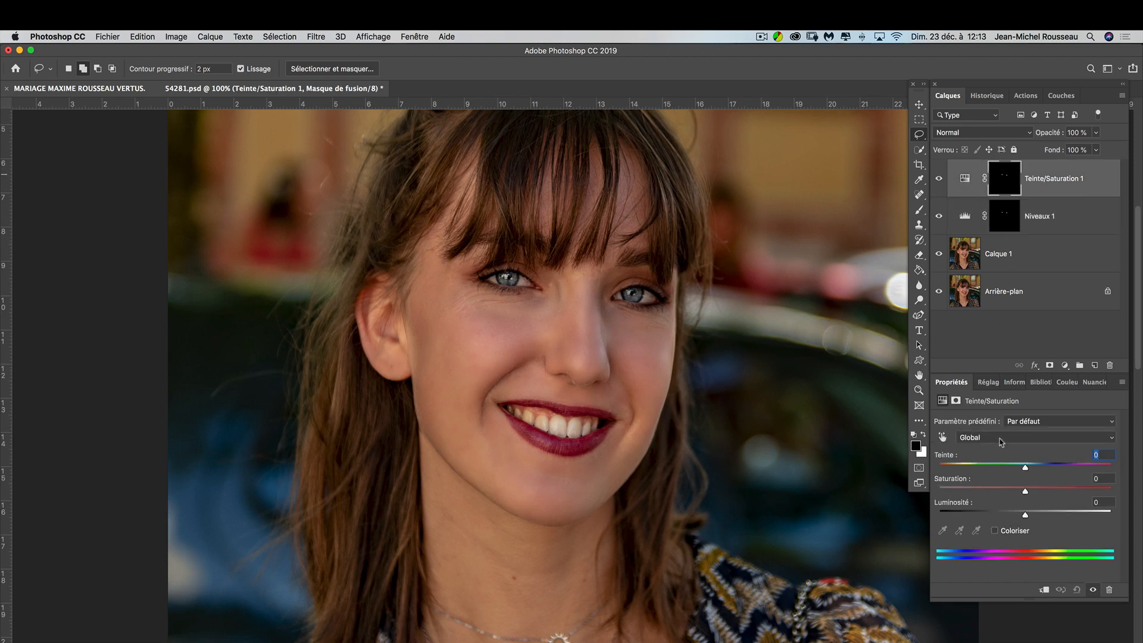
pyautogui.moveTo(1025, 491); pyautogui.dragTo(1078, 491)
pyautogui.click(1030, 492)
pyautogui.moveTo(1025, 468)
pyautogui.mouseDown()
pyautogui.moveTo(1086, 470)
pyautogui.moveTo(1006, 472)
pyautogui.moveTo(1029, 473)
pyautogui.mouseUp()
# Examine the mouth and the whole portrait, comparing Arrière-plan alone with all layers shown by toggling their visibility
pyautogui.press('super+plus')
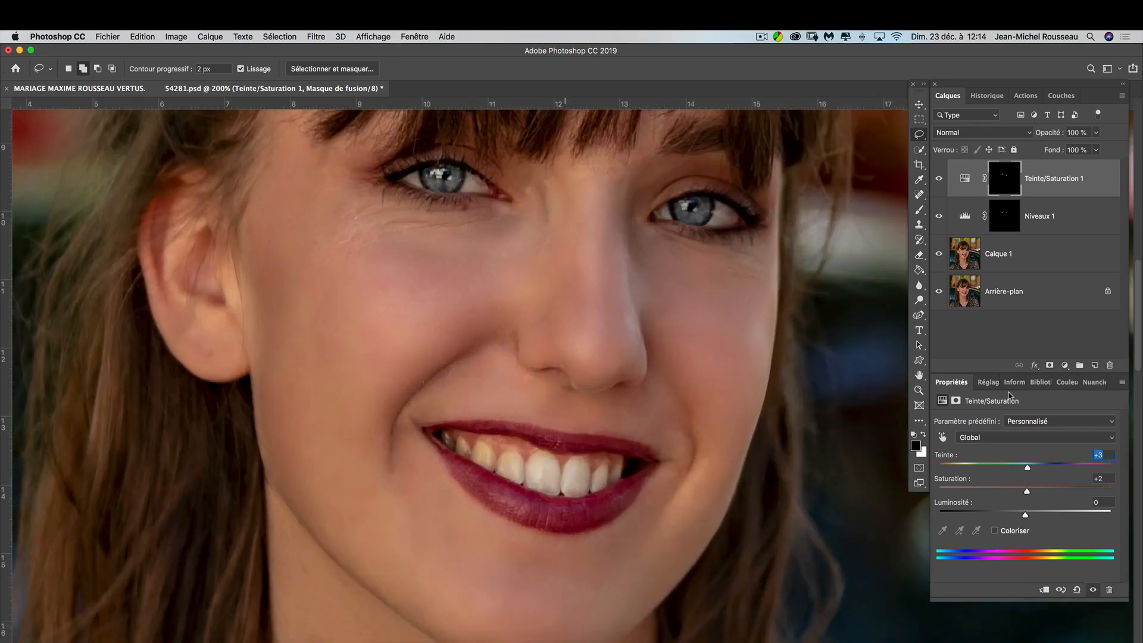
pyautogui.press('super+plus')
pyautogui.scroll(-5, 663, 510)
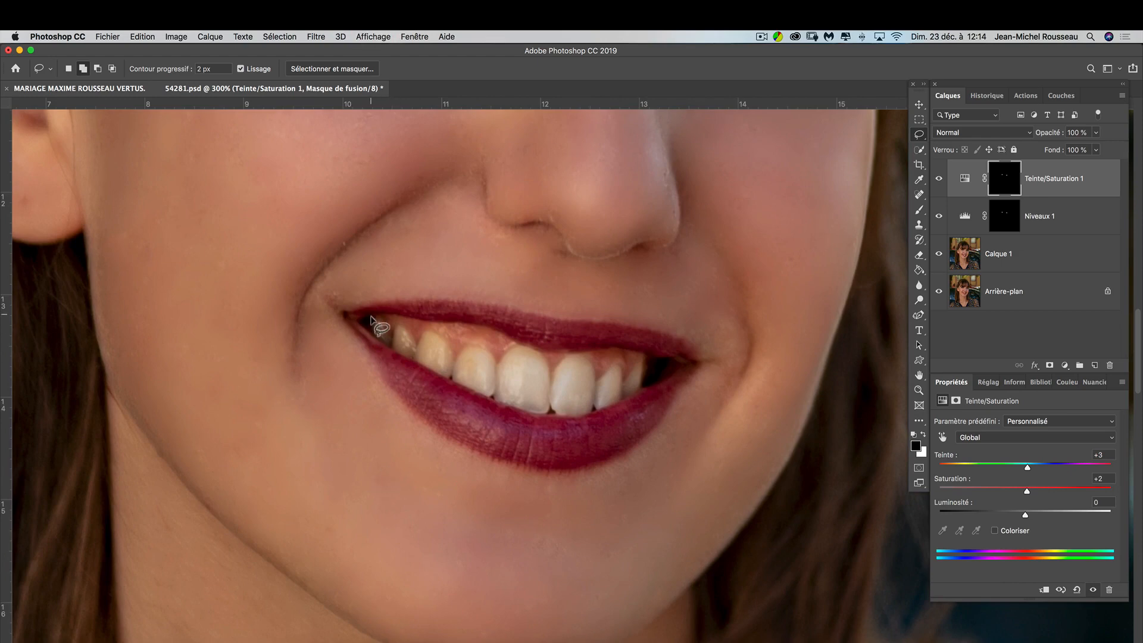
pyautogui.press('super+0')
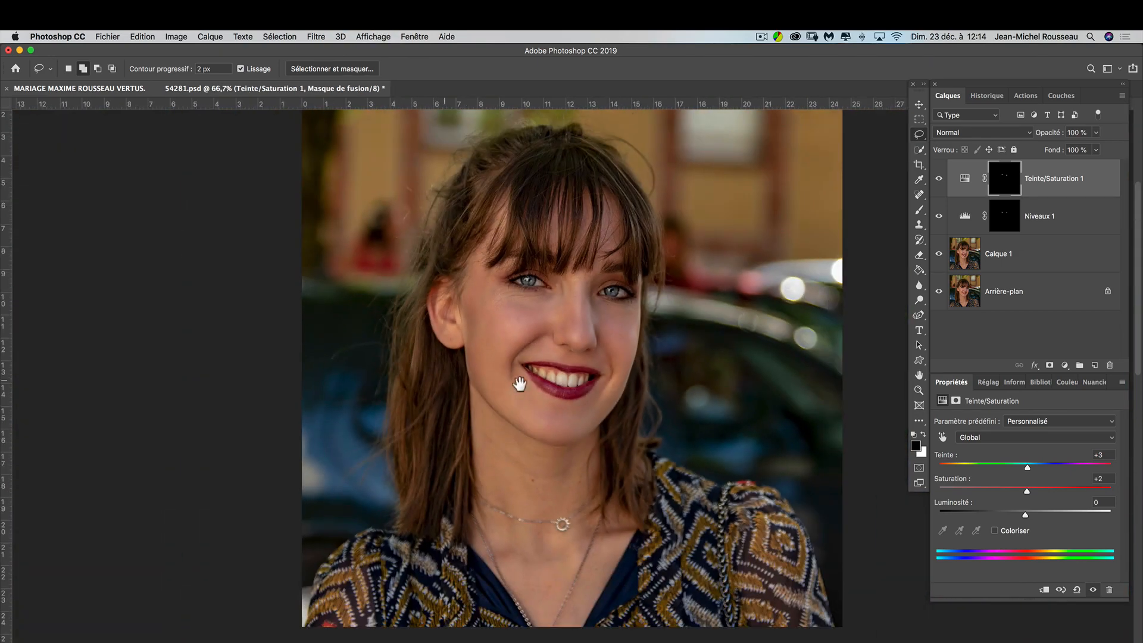
pyautogui.press('super+r')
pyautogui.moveTo(589, 391)
pyautogui.mouseDown()
pyautogui.moveTo(592, 421)
pyautogui.moveTo(607, 391)
pyautogui.mouseUp()
pyautogui.press('super+r')
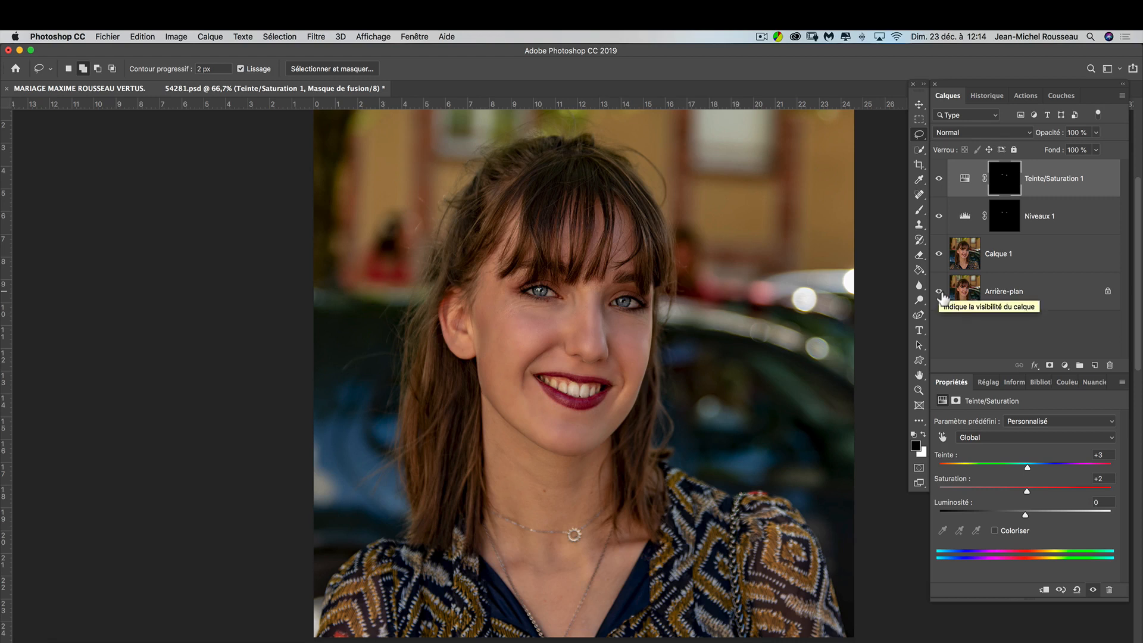
pyautogui.keyDown('alt'); pyautogui.click(939, 292); pyautogui.keyUp('alt')
pyautogui.keyDown('alt'); pyautogui.click(939, 292); pyautogui.keyUp('alt')
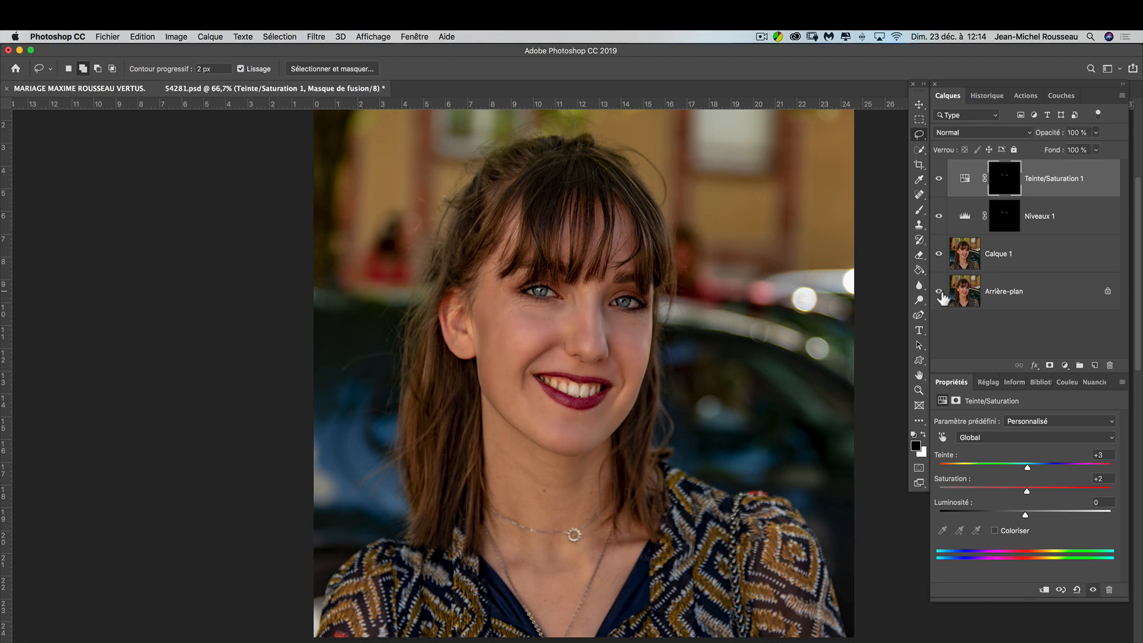
pyautogui.keyDown('alt'); pyautogui.click(939, 292); pyautogui.keyUp('alt')
pyautogui.keyDown('alt'); pyautogui.click(939, 292); pyautogui.keyUp('alt')
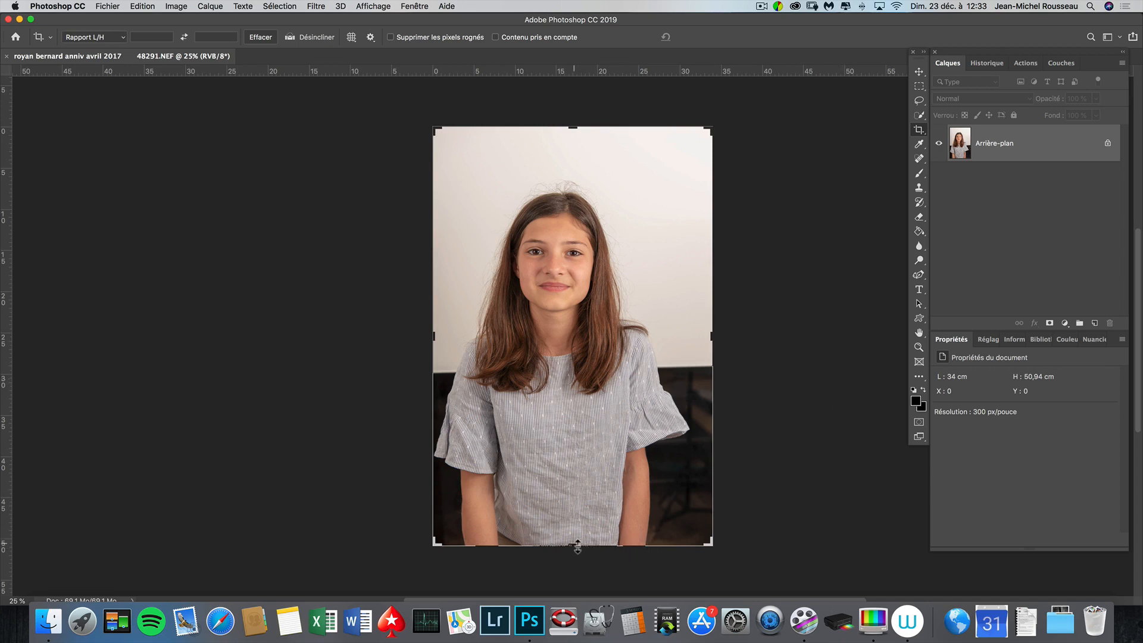
# Crop the girl's portrait on all four sides to a head-and-shoulders frame about 30 cm high
pyautogui.moveTo(574, 545); pyautogui.dragTo(576, 471)
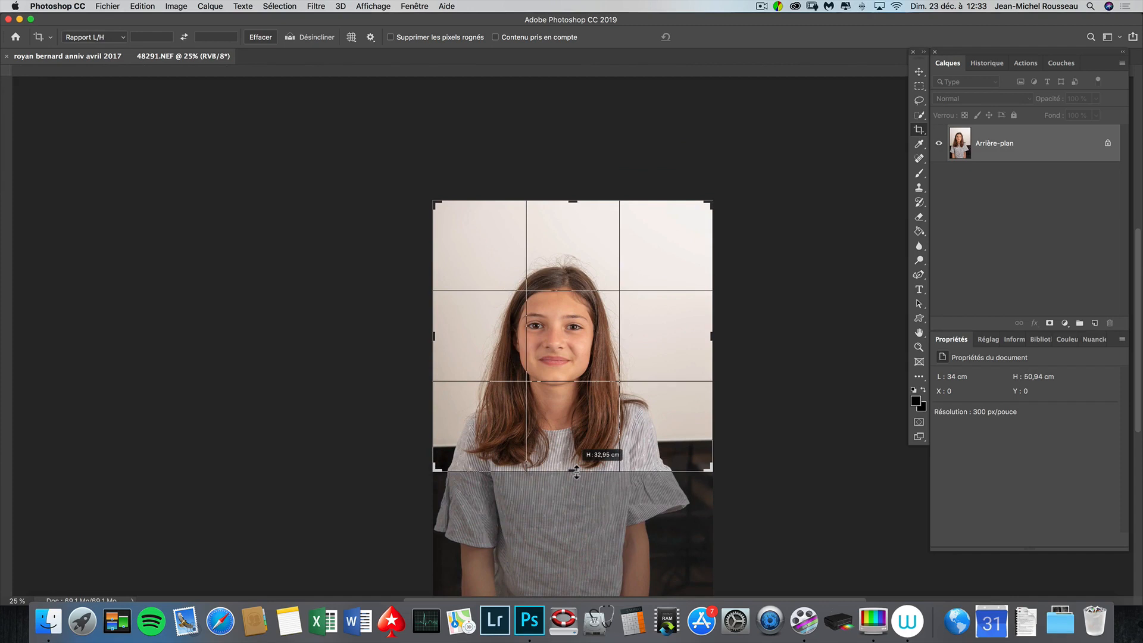
pyautogui.moveTo(577, 471); pyautogui.dragTo(576, 468)
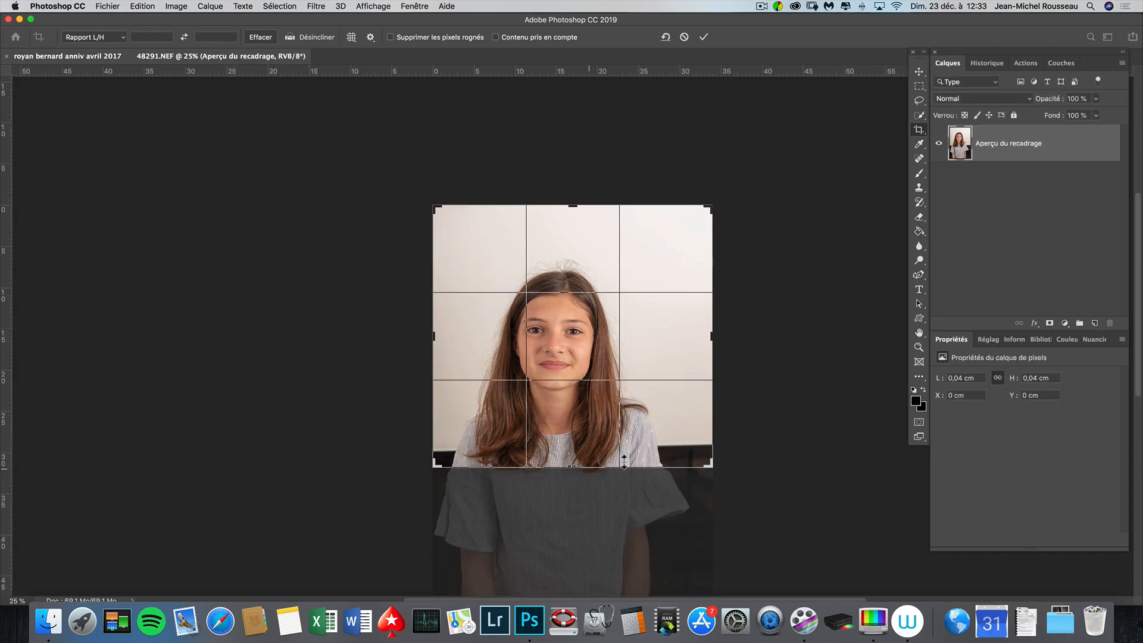
pyautogui.moveTo(710, 338); pyautogui.dragTo(688, 346)
pyautogui.moveTo(462, 341); pyautogui.dragTo(473, 341)
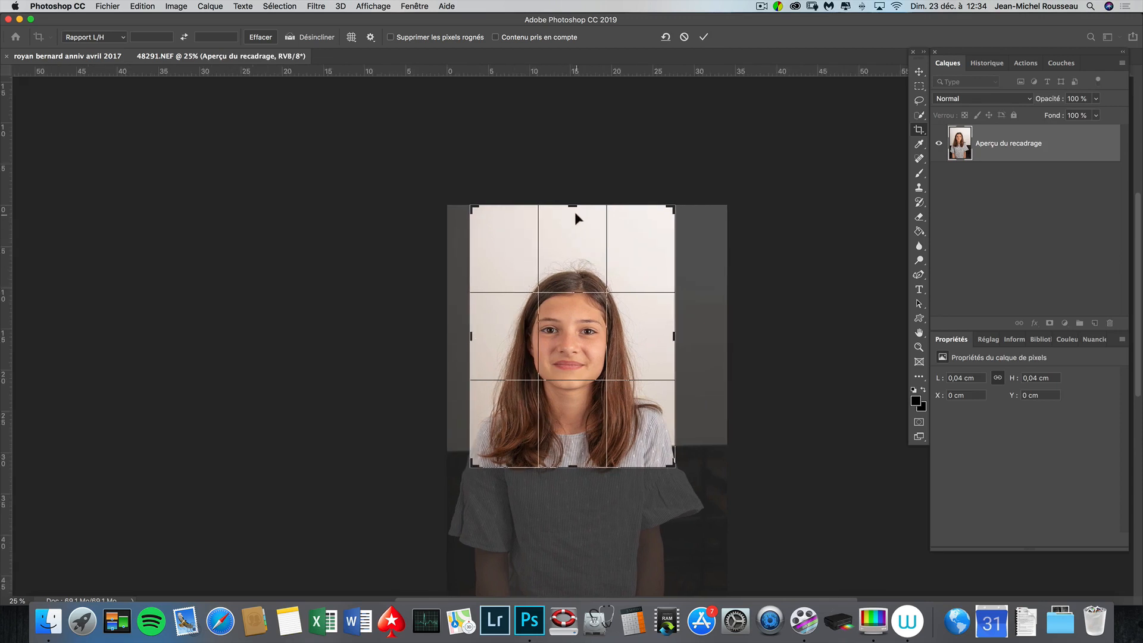
pyautogui.moveTo(575, 209); pyautogui.dragTo(574, 226)
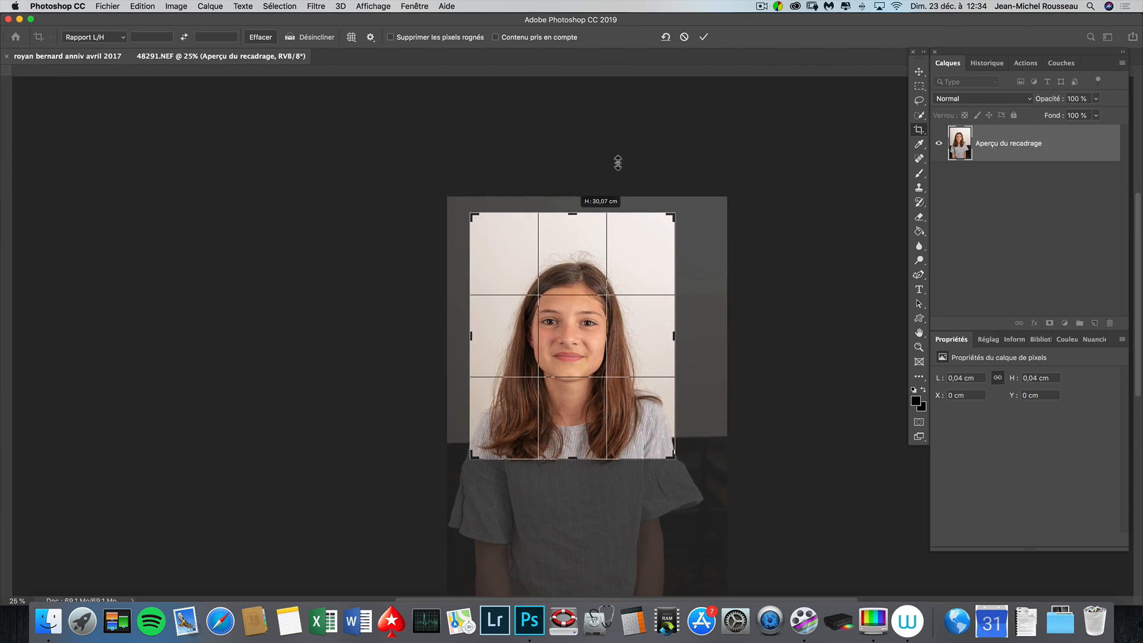
pyautogui.click(705, 38)
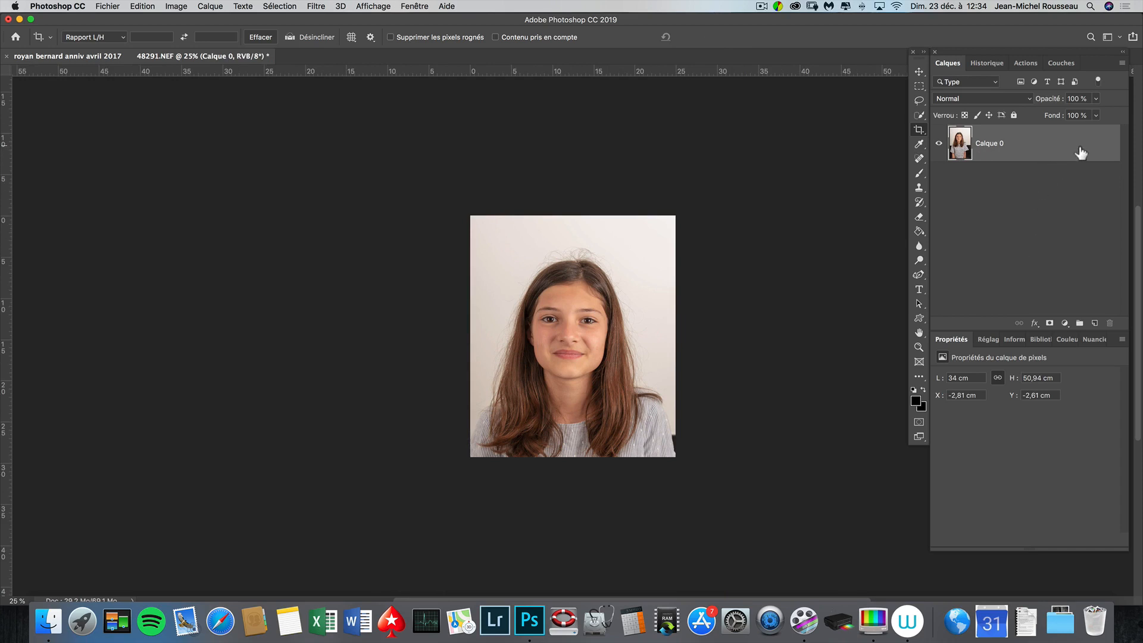
# Lock all attributes of Calque 0 and duplicate the layer
pyautogui.click(1015, 115)
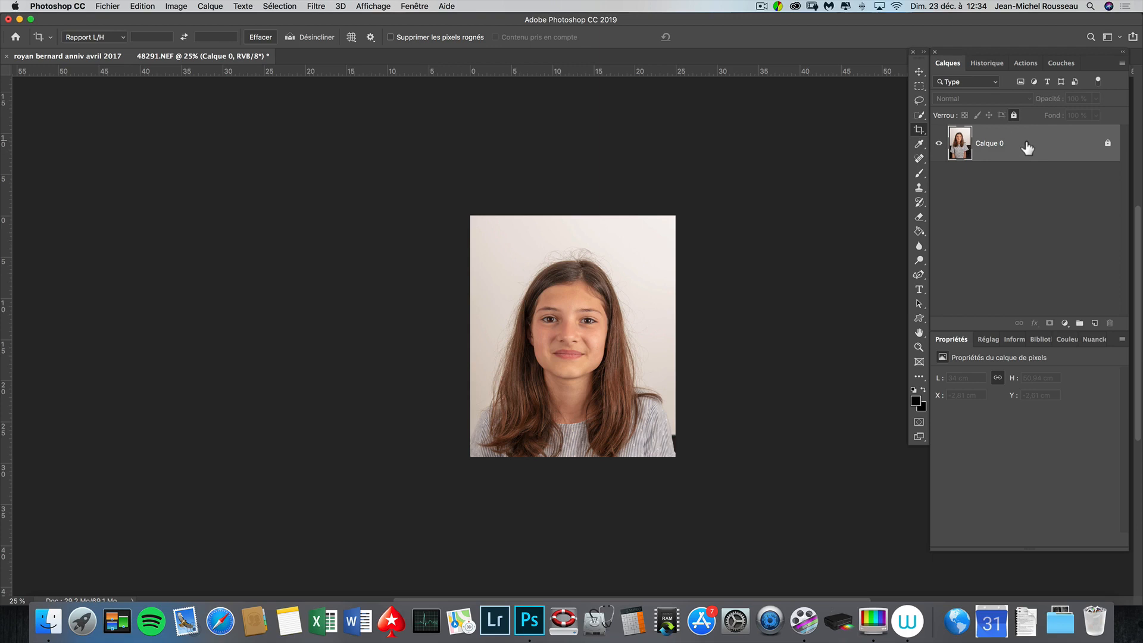
pyautogui.press('super+j')
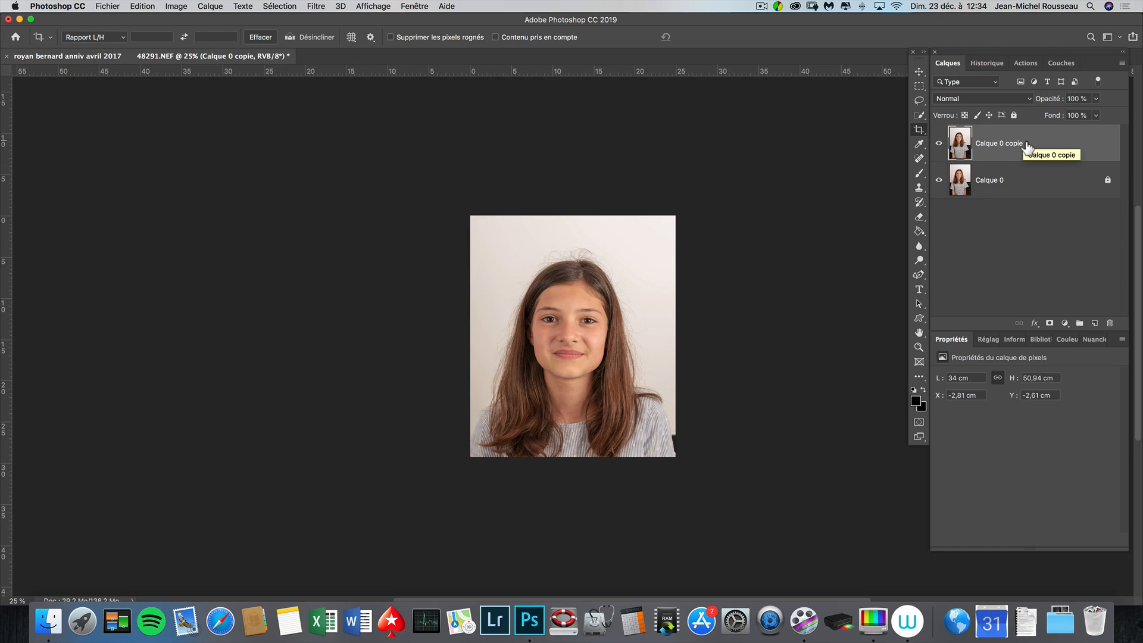
pyautogui.press('super+plus')
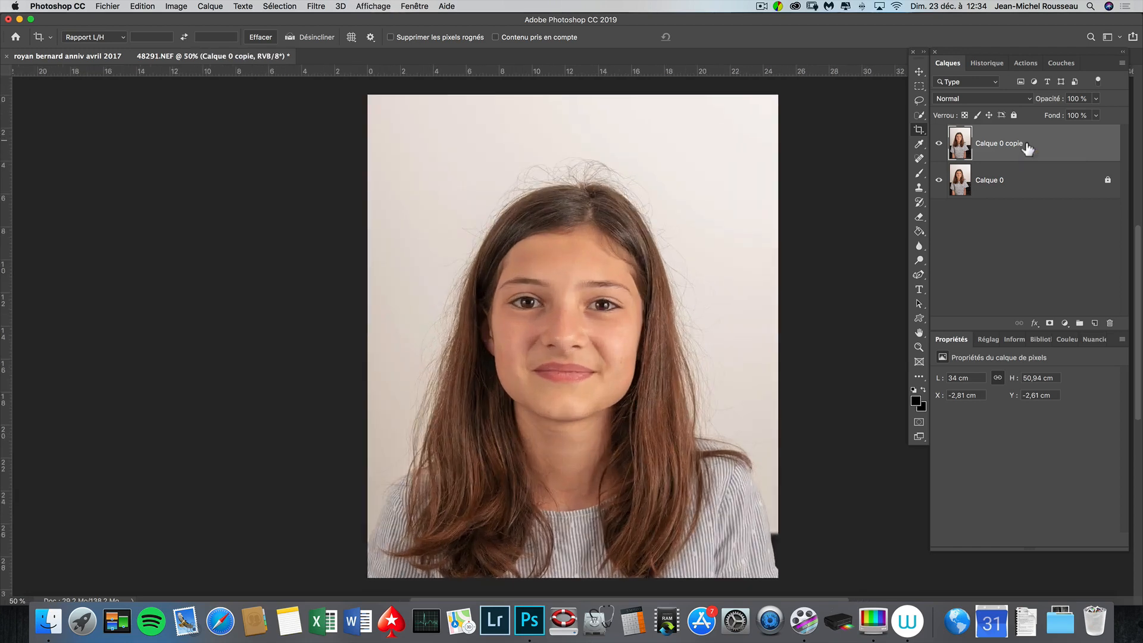
# Set up the Clone Stamp tool with a brush size of 165 and a flow (Flux) of 72%
pyautogui.moveTo(616, 368)
pyautogui.mouseDown()
pyautogui.moveTo(617, 395)
pyautogui.moveTo(617, 378)
pyautogui.mouseUp()
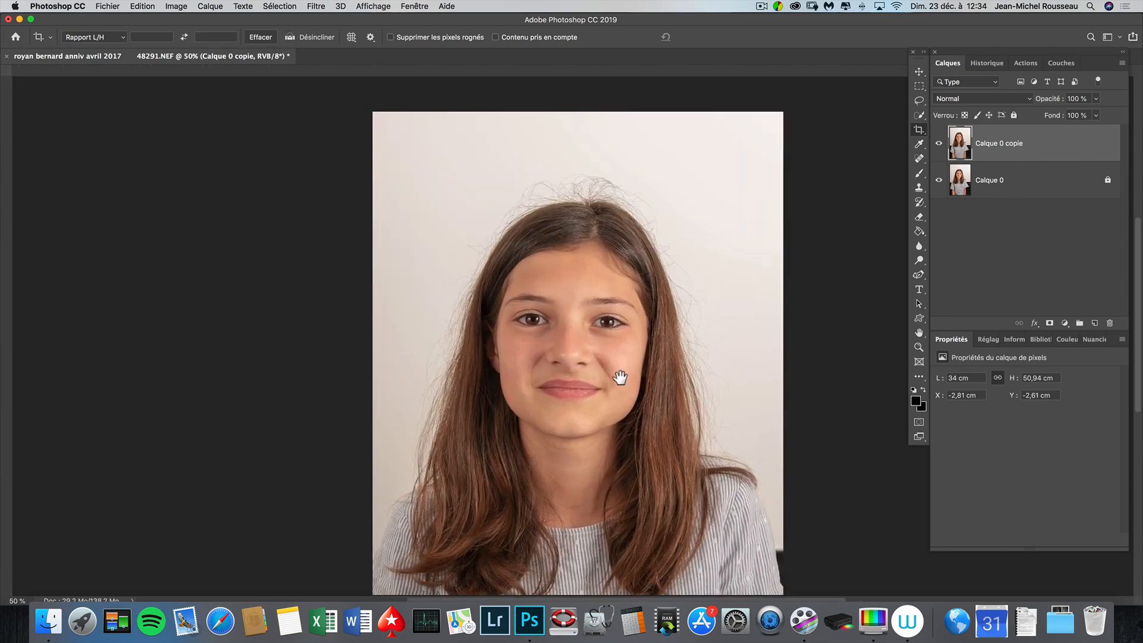
pyautogui.press('super+r')
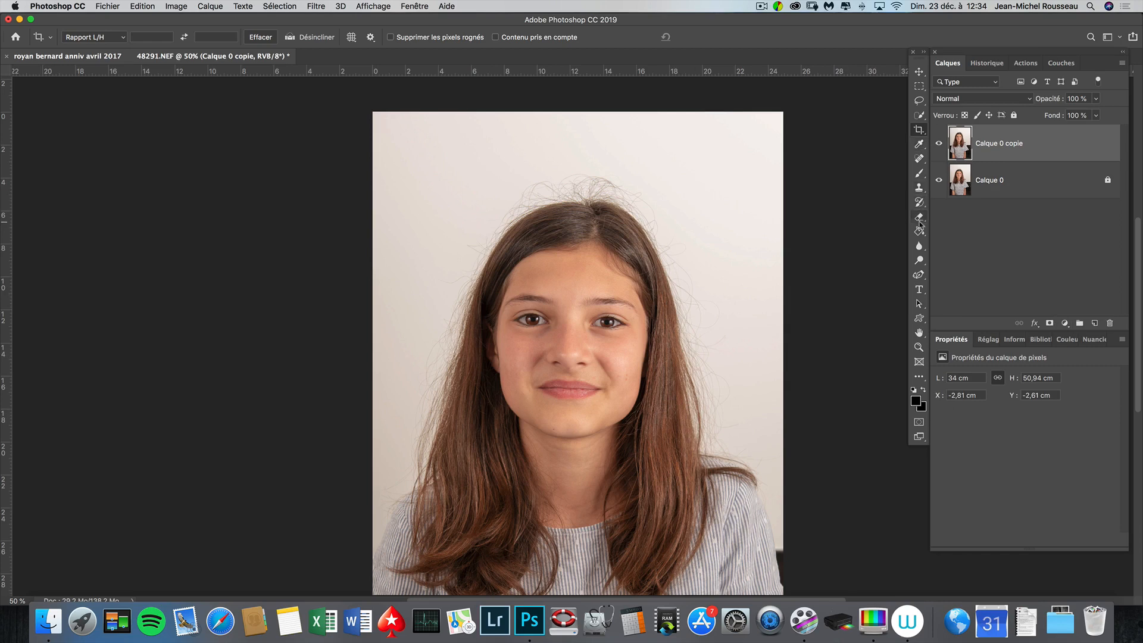
pyautogui.click(921, 187)
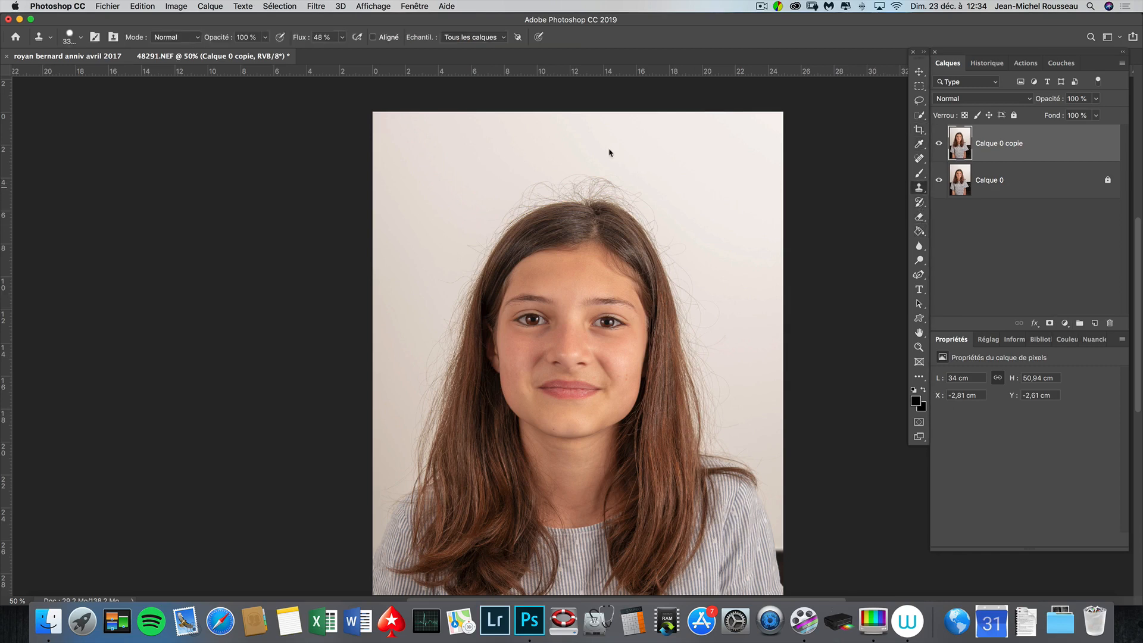
pyautogui.moveTo(598, 151)
pyautogui.mouseDown()
pyautogui.moveTo(474, 169)
pyautogui.moveTo(289, 169)
pyautogui.mouseUp()
pyautogui.moveTo(455, 183)
pyautogui.mouseDown()
pyautogui.moveTo(361, 191)
pyautogui.moveTo(367, 124)
pyautogui.moveTo(434, 184)
pyautogui.moveTo(415, 186)
pyautogui.moveTo(426, 128)
pyautogui.mouseUp()
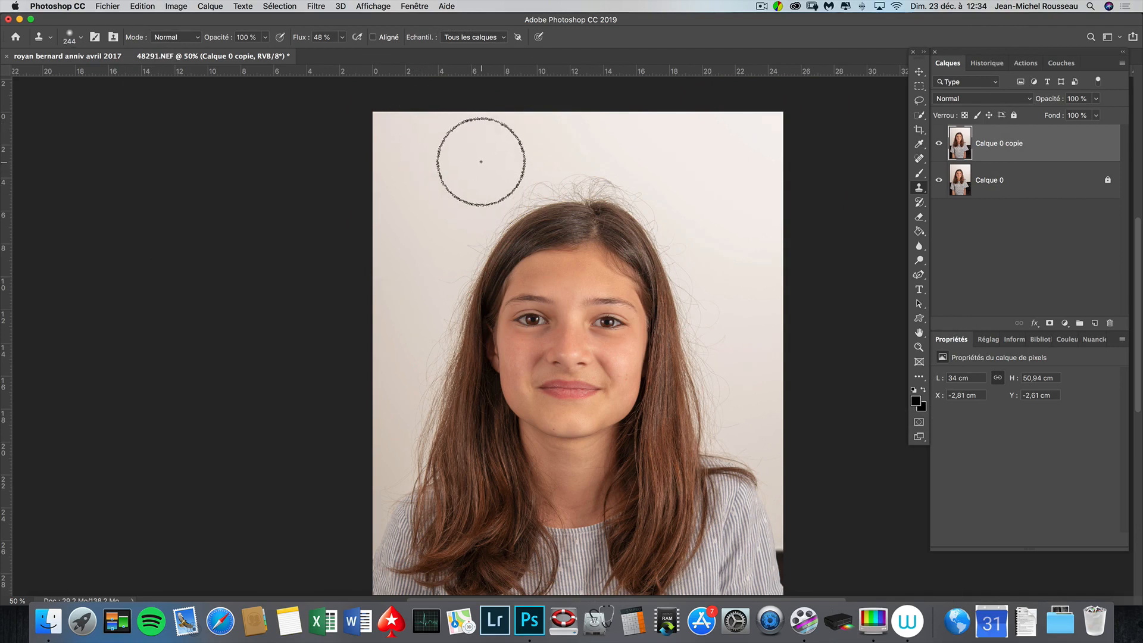
pyautogui.moveTo(481, 161); pyautogui.dragTo(467, 158)
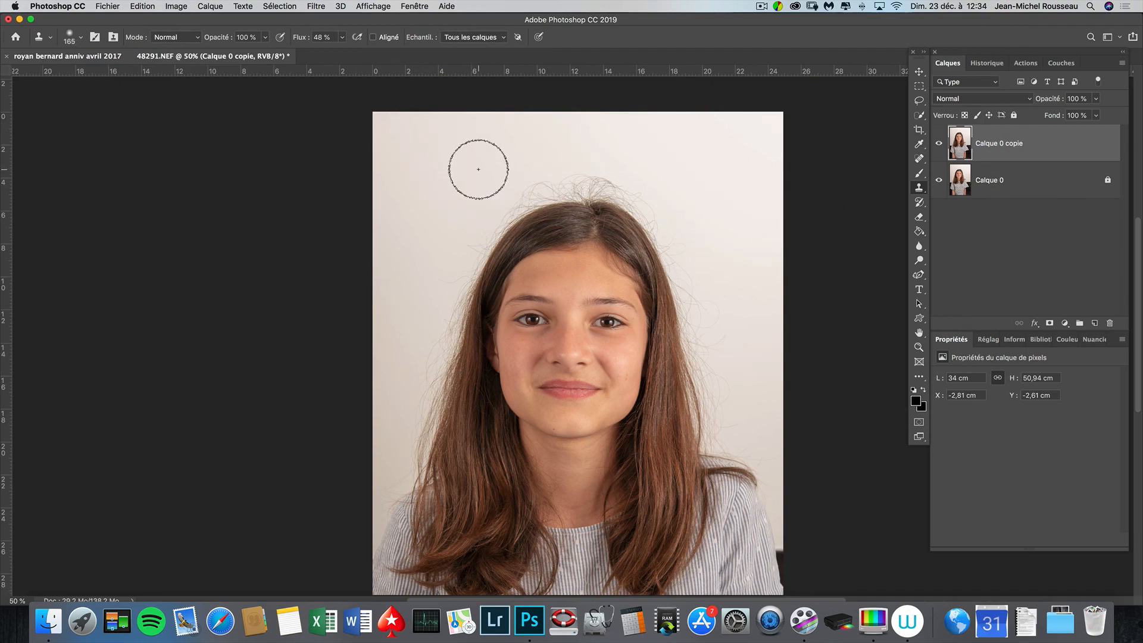
pyautogui.press('alt')
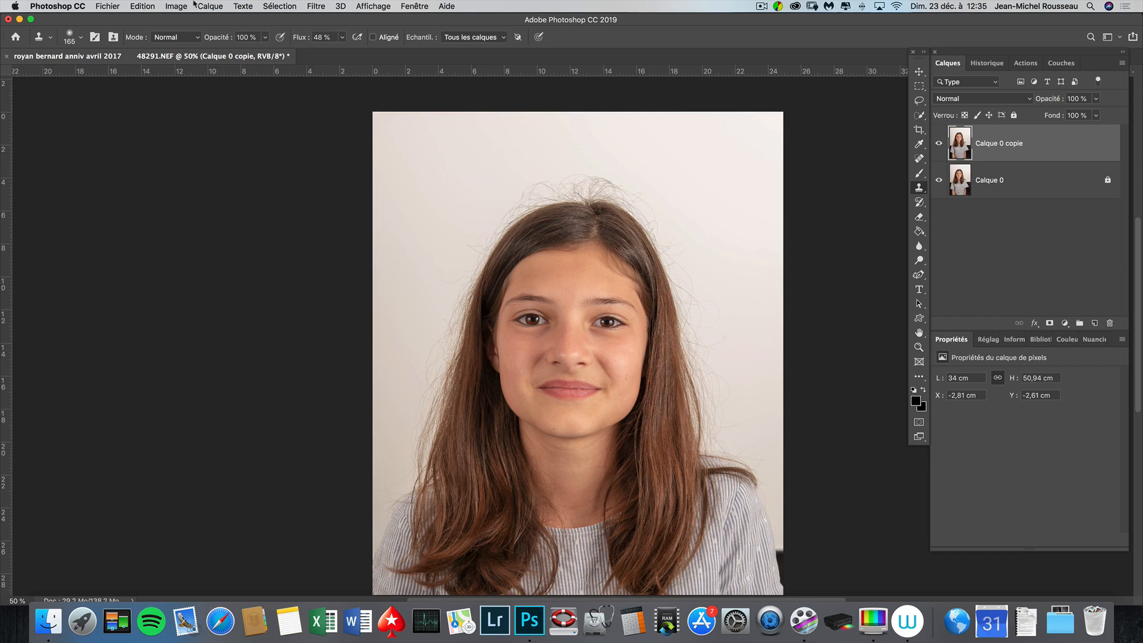
pyautogui.click(342, 39)
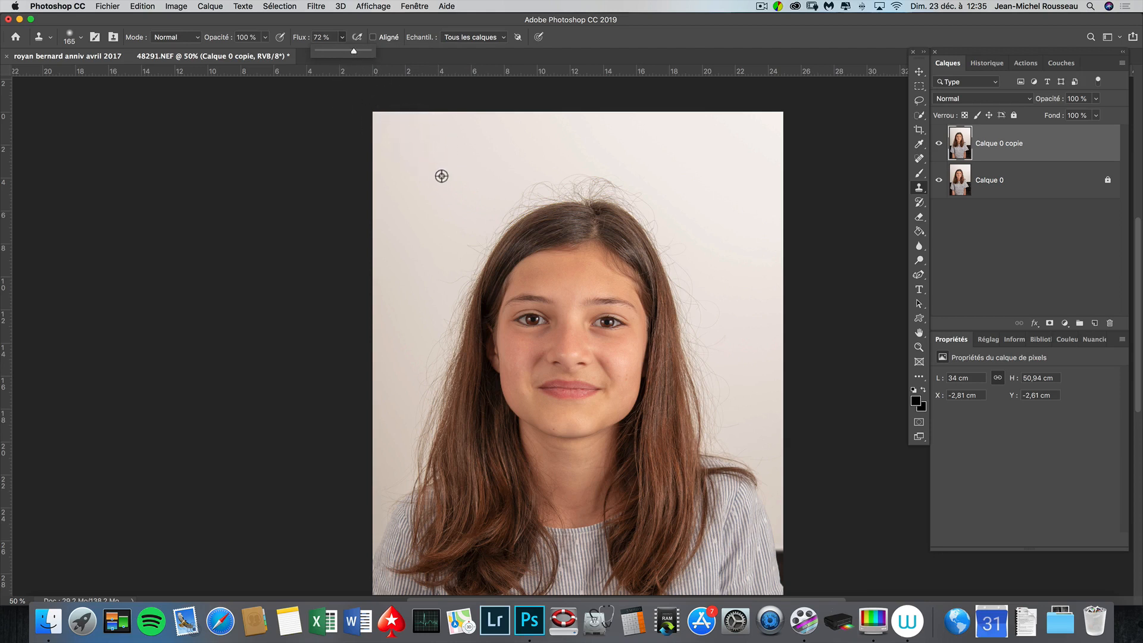
# Clone clean background over the flyaway hairs above the head and along the hair's left side, enlarging the brush to 279
pyautogui.keyDown('alt'); pyautogui.click(475, 179); pyautogui.keyUp('alt')
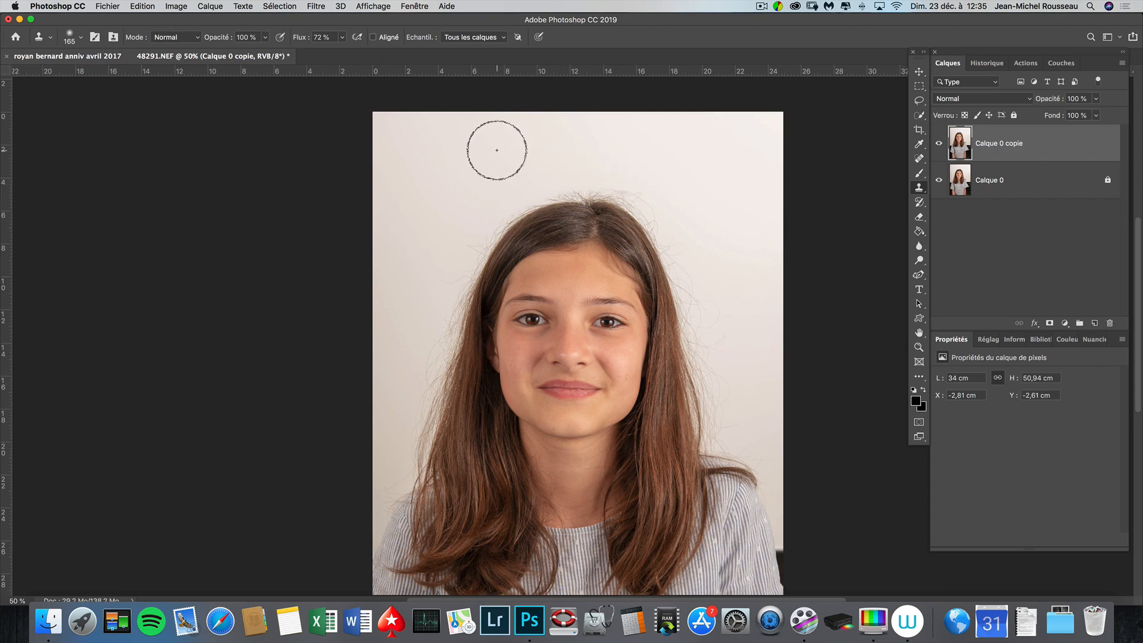
pyautogui.press('super+1')
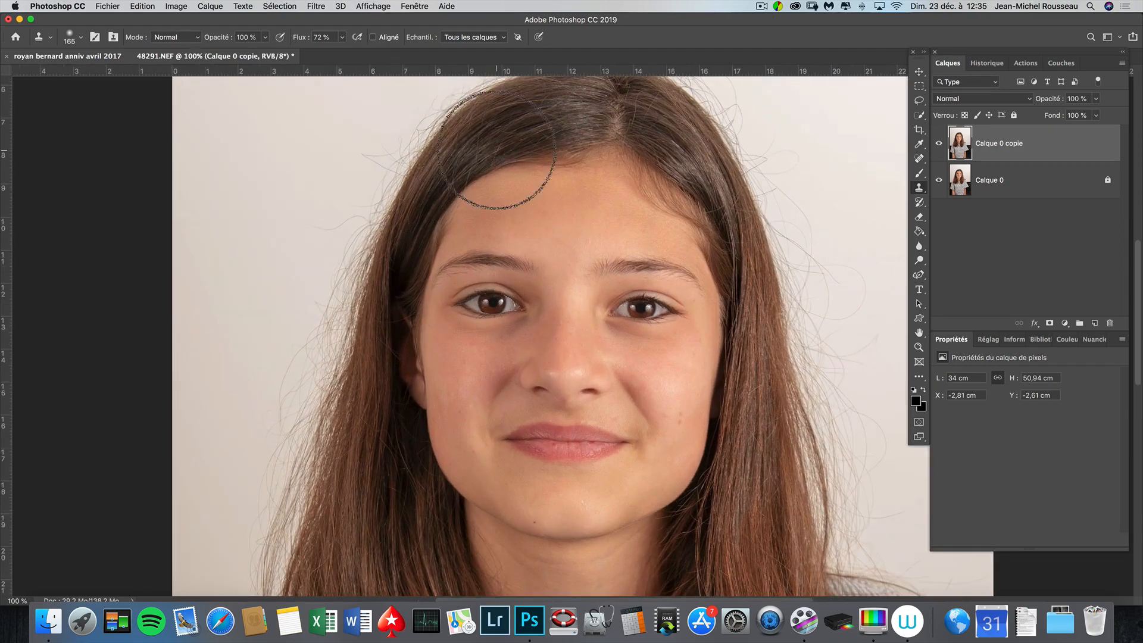
pyautogui.moveTo(597, 304)
pyautogui.mouseDown()
pyautogui.moveTo(590, 393)
pyautogui.moveTo(605, 469)
pyautogui.mouseUp()
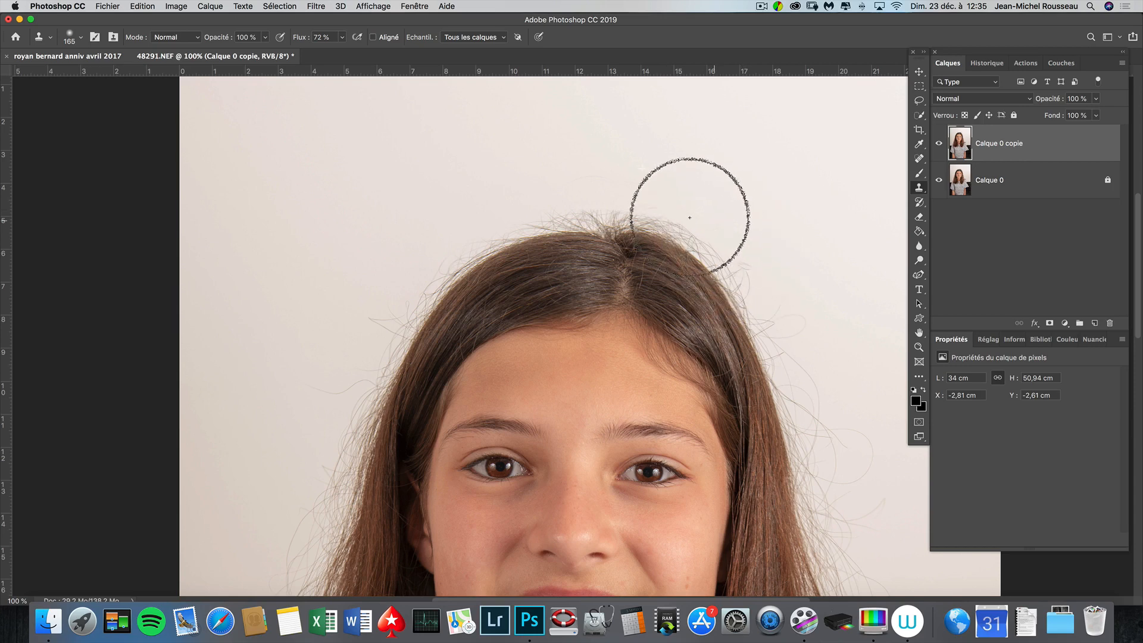
pyautogui.moveTo(735, 181); pyautogui.dragTo(774, 181)
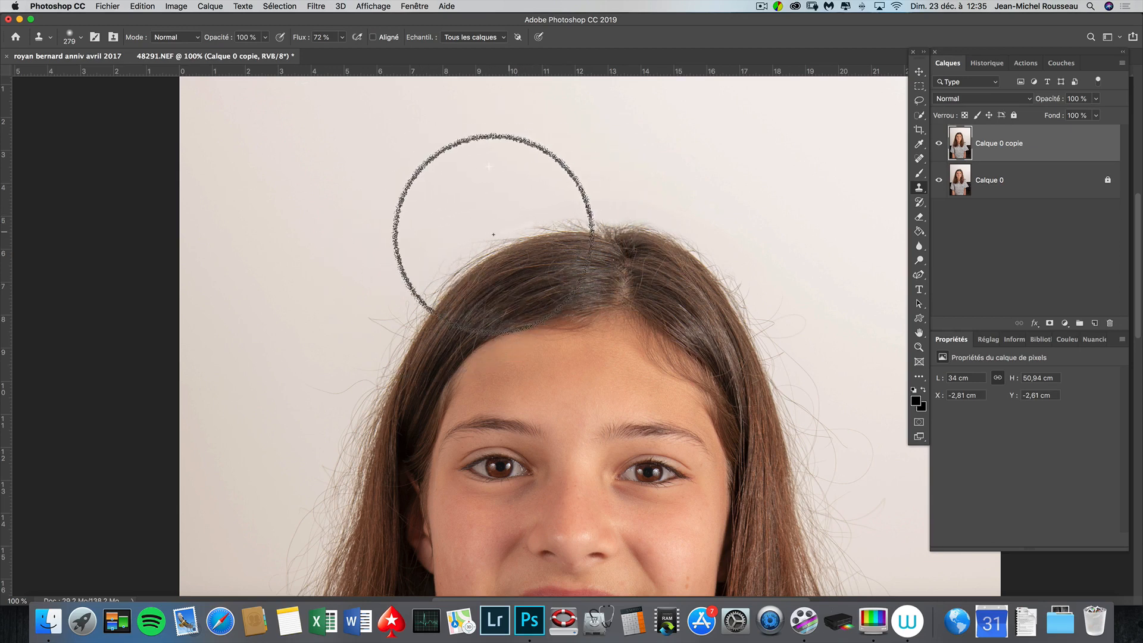
pyautogui.moveTo(465, 250)
pyautogui.mouseDown()
pyautogui.moveTo(510, 230)
pyautogui.moveTo(447, 266)
pyautogui.moveTo(390, 325)
pyautogui.moveTo(370, 323)
pyautogui.moveTo(385, 329)
pyautogui.moveTo(420, 310)
pyautogui.moveTo(372, 388)
pyautogui.moveTo(364, 376)
pyautogui.moveTo(323, 390)
pyautogui.mouseUp()
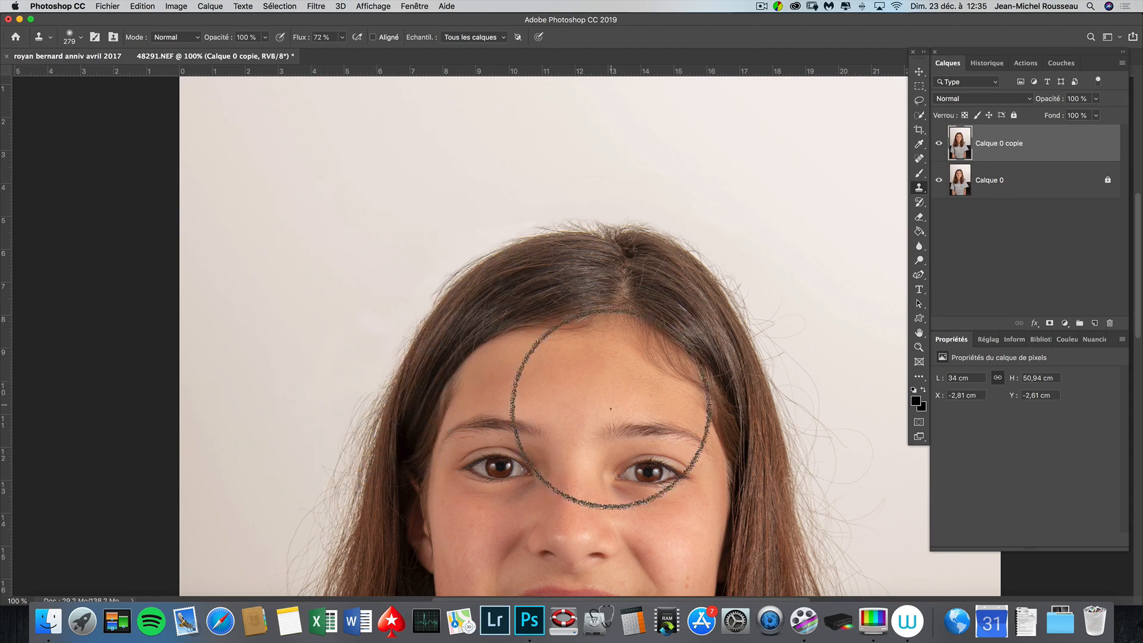
# Clone clean background over the stray hairs on the right side of the crown, undoing a misplaced stroke and resampling the source
pyautogui.press('space')
pyautogui.moveTo(600, 369)
pyautogui.mouseDown()
pyautogui.moveTo(613, 246)
pyautogui.moveTo(589, 260)
pyautogui.moveTo(576, 319)
pyautogui.moveTo(544, 316)
pyautogui.moveTo(524, 443)
pyautogui.moveTo(543, 383)
pyautogui.mouseUp()
pyautogui.hotkey('ctrl', 'r')
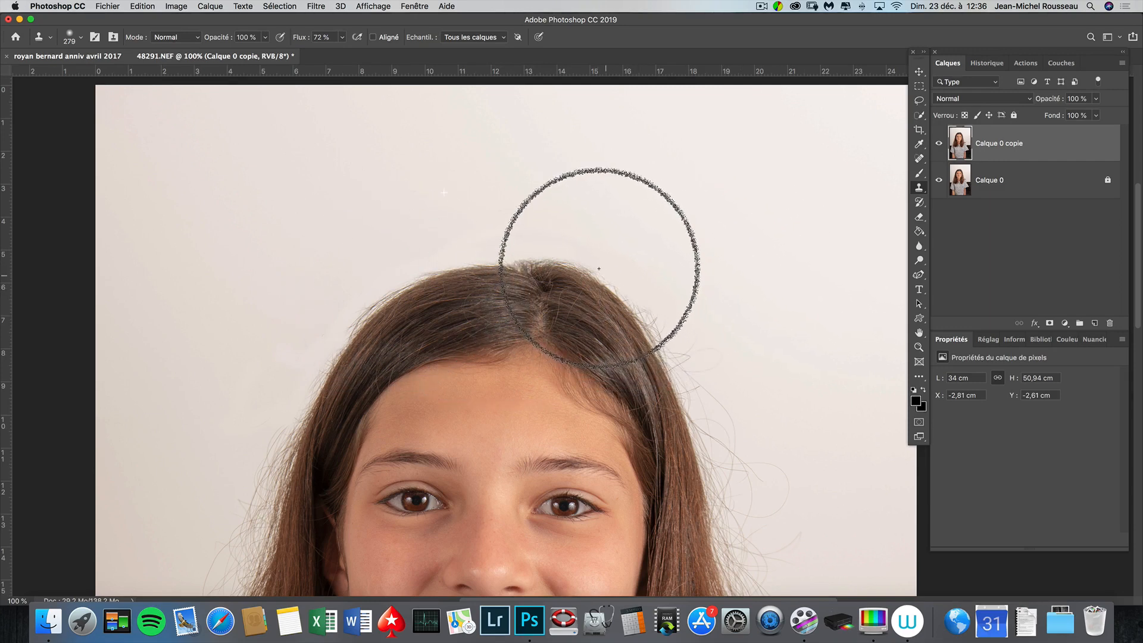
pyautogui.moveTo(636, 295); pyautogui.dragTo(667, 337)
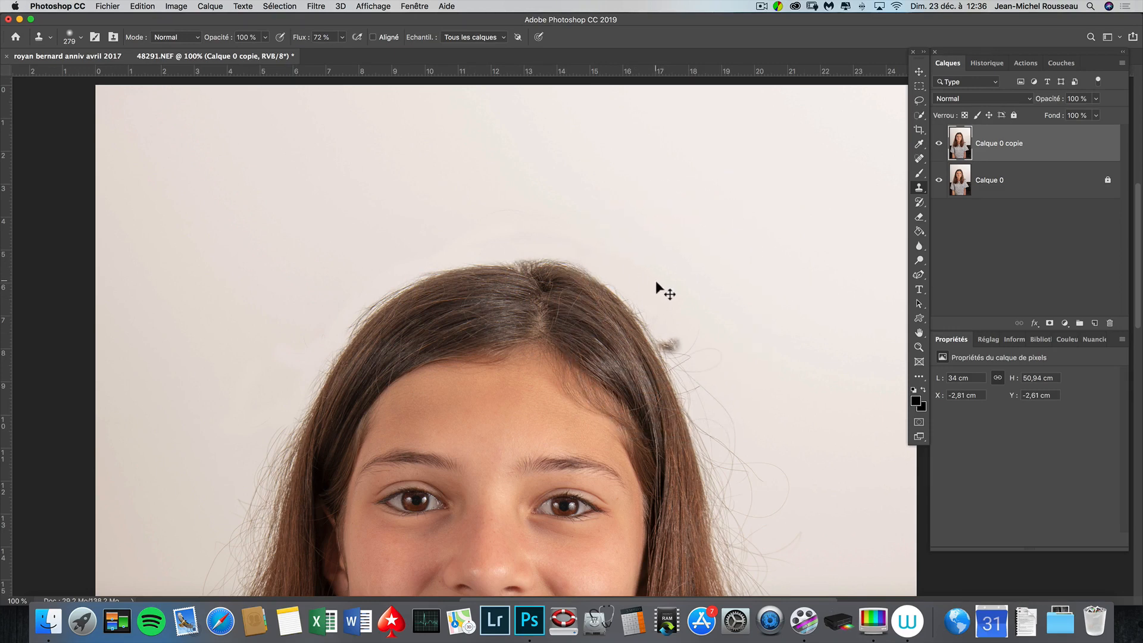
pyautogui.press('super+z')
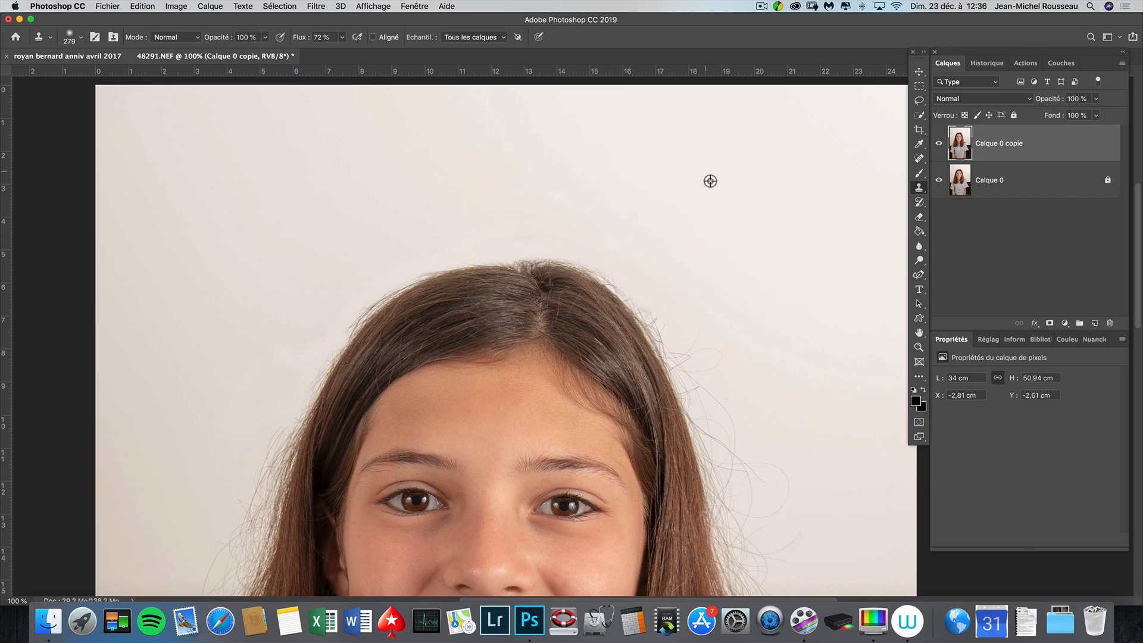
pyautogui.keyDown('alt'); pyautogui.click(716, 192); pyautogui.keyUp('alt')
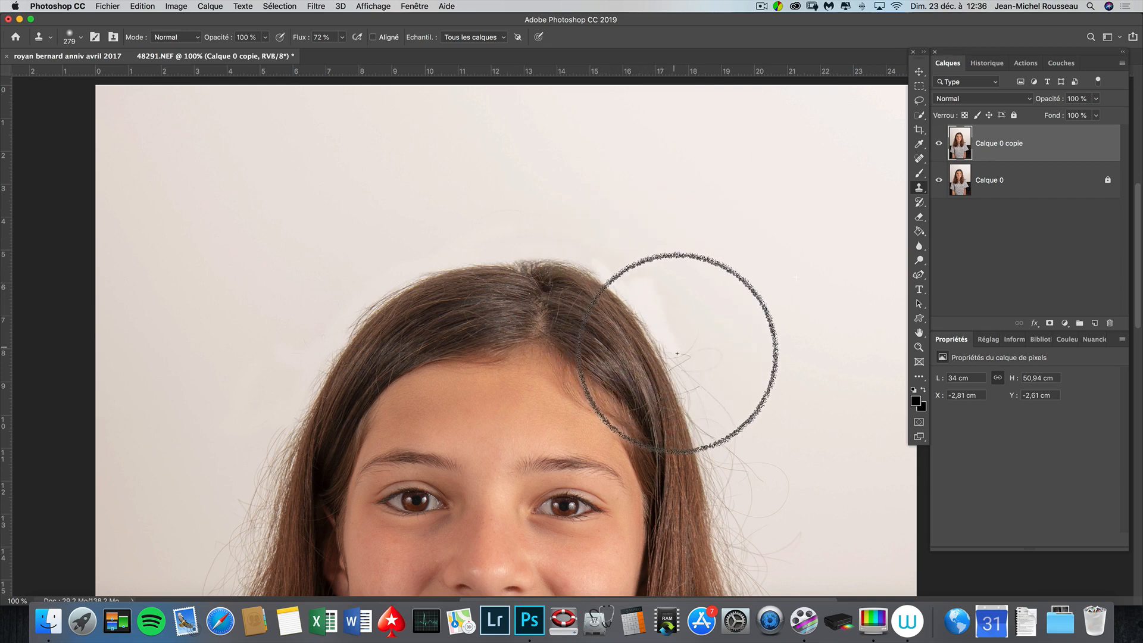
pyautogui.press('super+r')
pyautogui.moveTo(740, 365)
pyautogui.mouseDown()
pyautogui.moveTo(730, 141)
pyautogui.moveTo(734, 184)
pyautogui.mouseUp()
pyautogui.press('super+r')
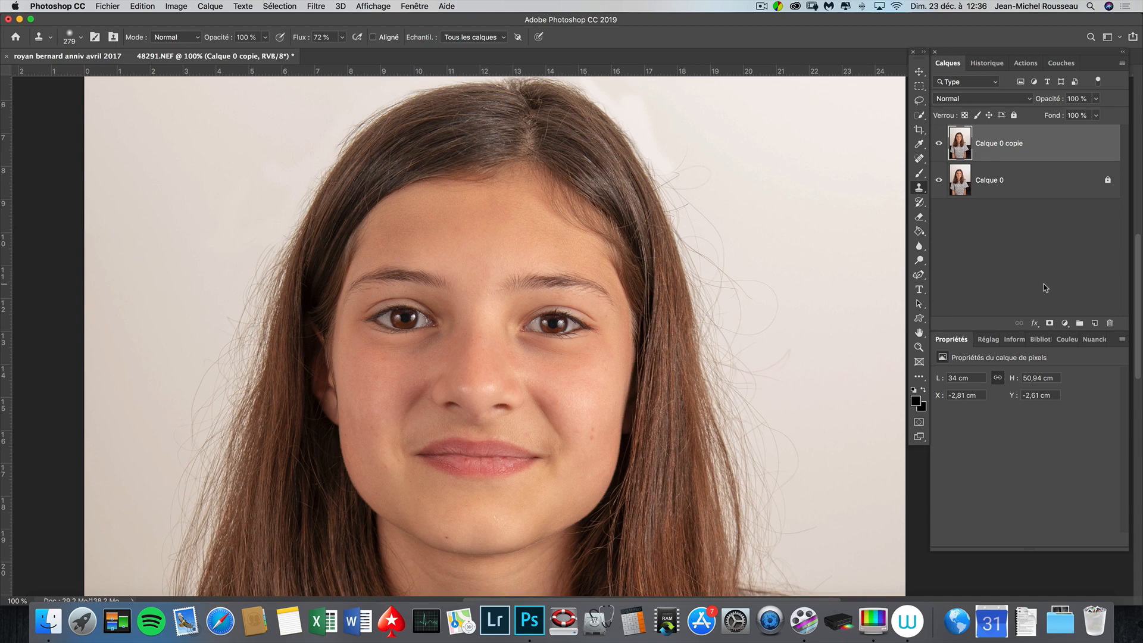
# Duplicate the Calque 0 copie layer and rename the original copy as bf
pyautogui.hotkey('ctrl', 'j')
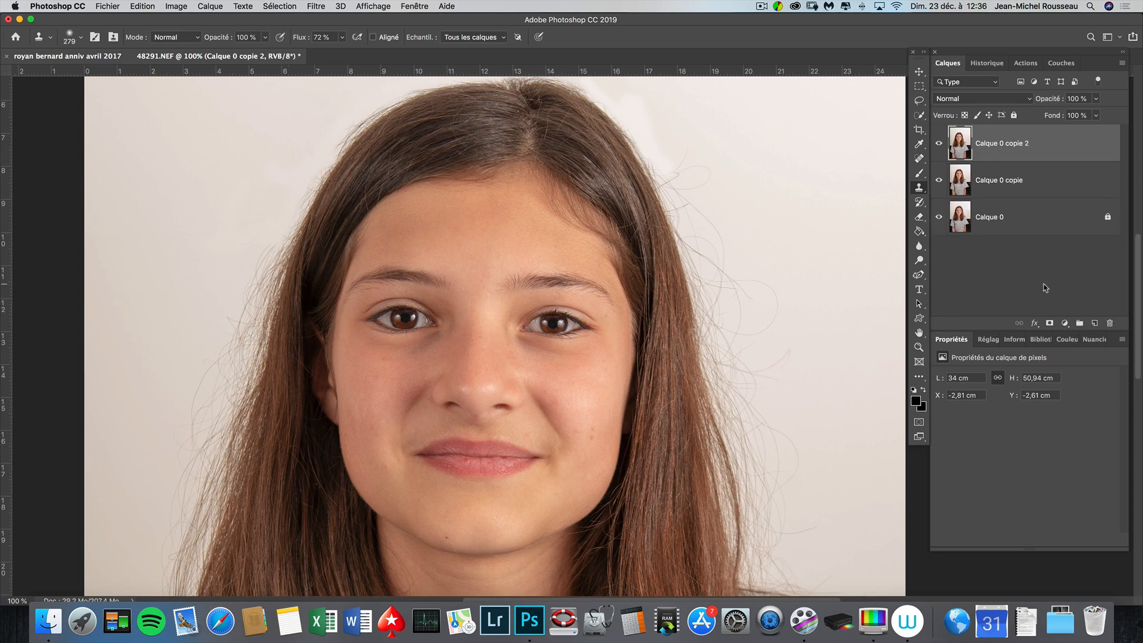
pyautogui.doubleClick(1018, 181)
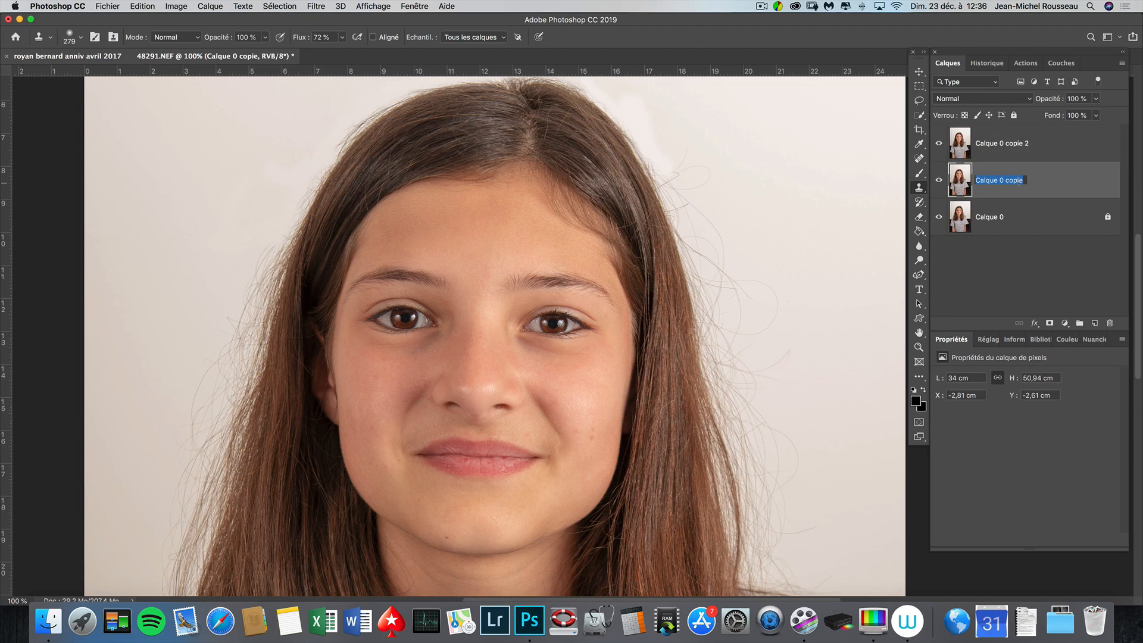
pyautogui.write('bf')
# Rename the Calque 0 copie 2 layer as hf
pyautogui.click(1012, 149)
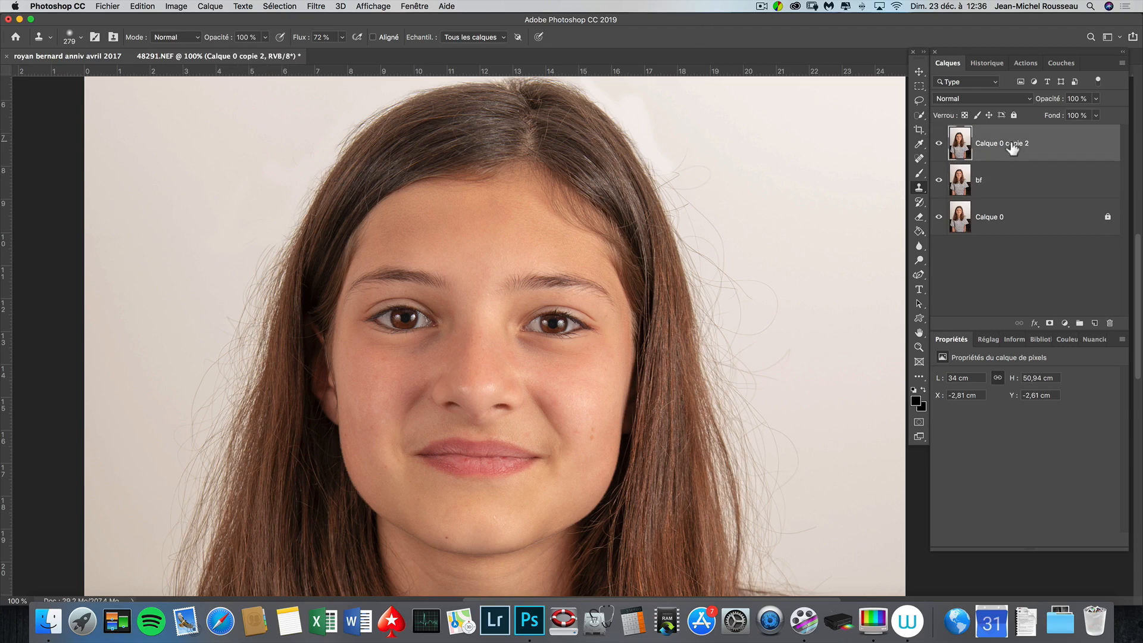
pyautogui.press('h')
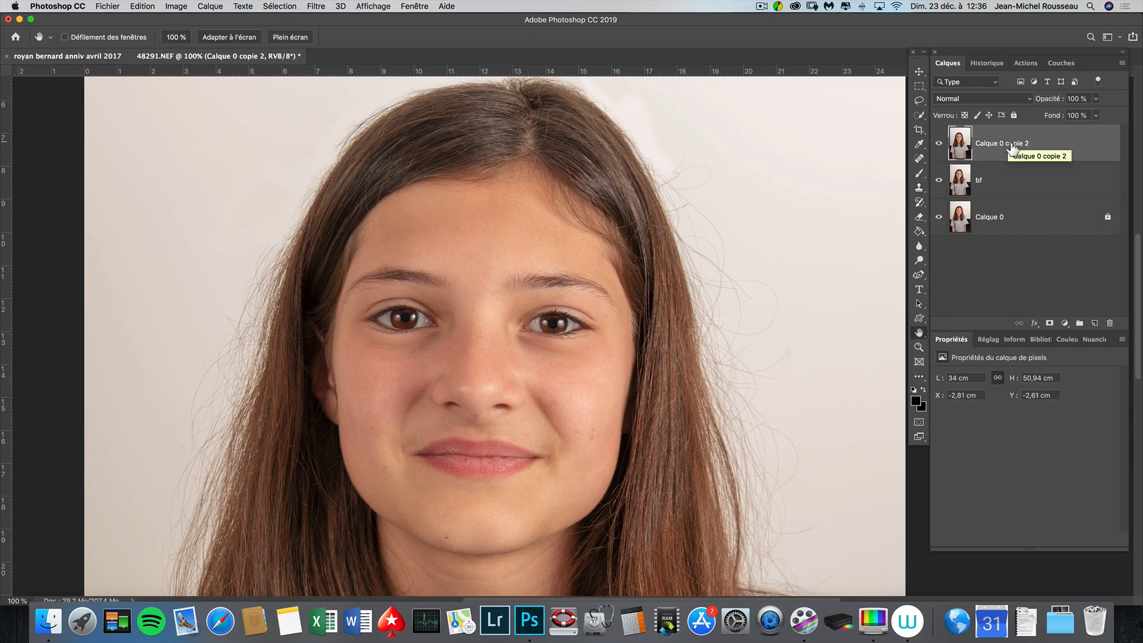
pyautogui.press('f')
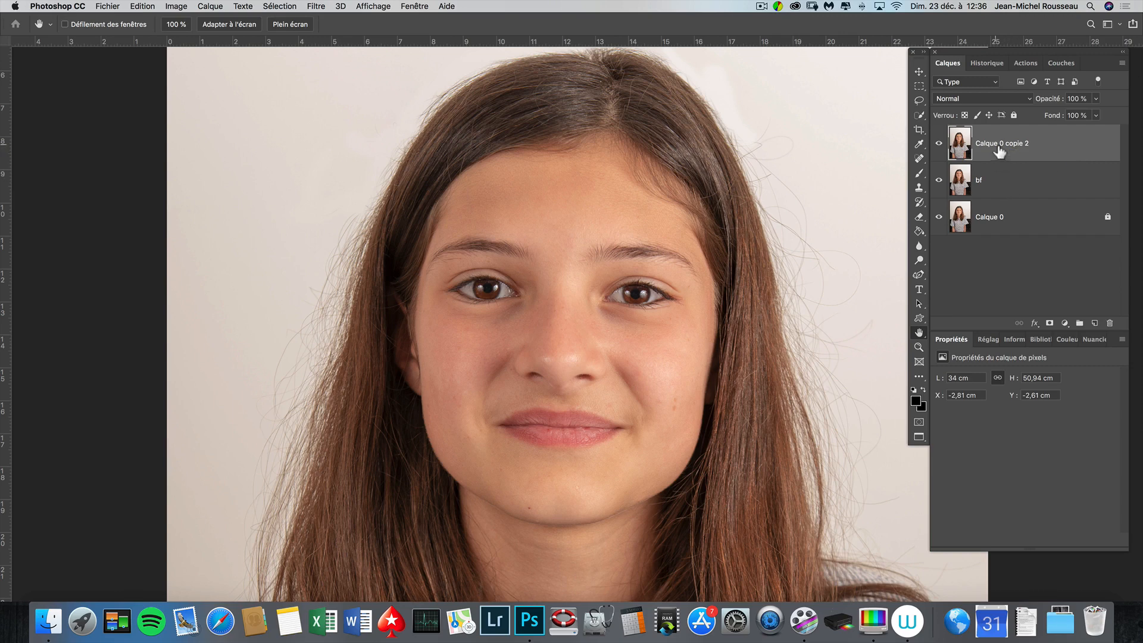
pyautogui.doubleClick(996, 144)
pyautogui.write('hf')
# Apply a Gaussian blur (Flou gaussien) with a radius of 7.4 pixels to the bf layer, checking the face in the preview
pyautogui.click(1018, 187)
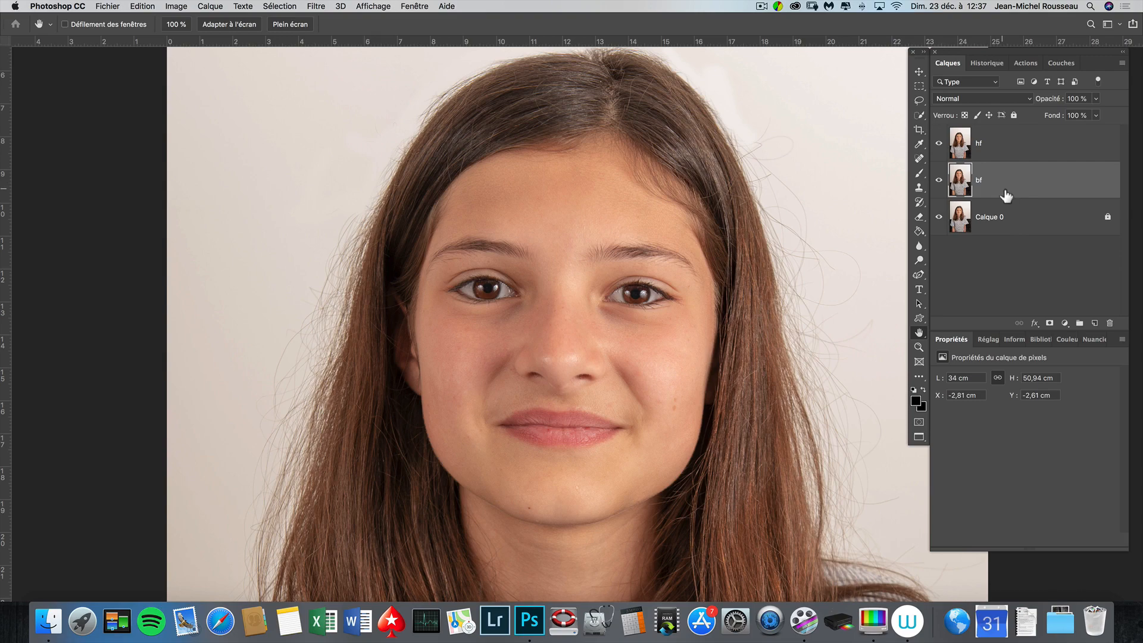
pyautogui.press('super+minus')
pyautogui.press('super+minus')
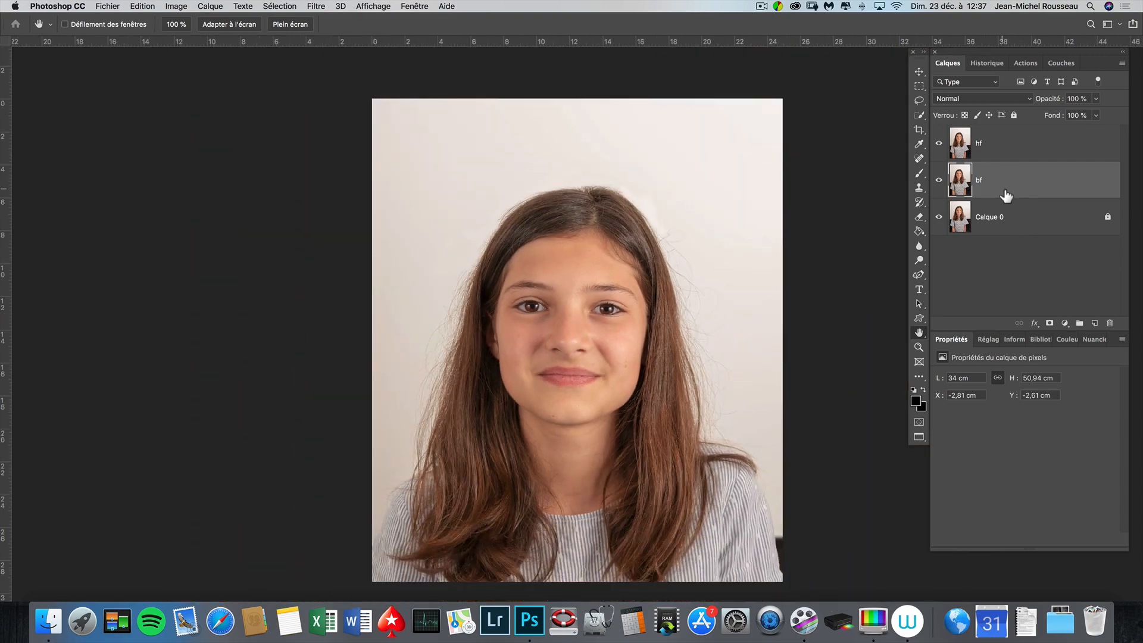
pyautogui.click(316, 7)
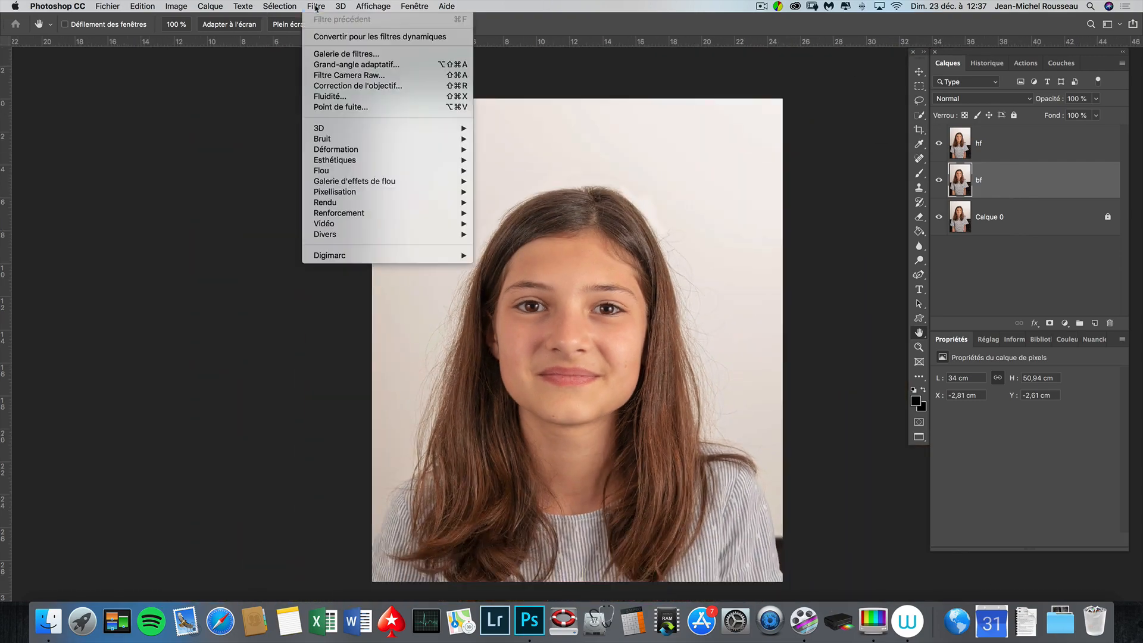
pyautogui.moveTo(327, 173)
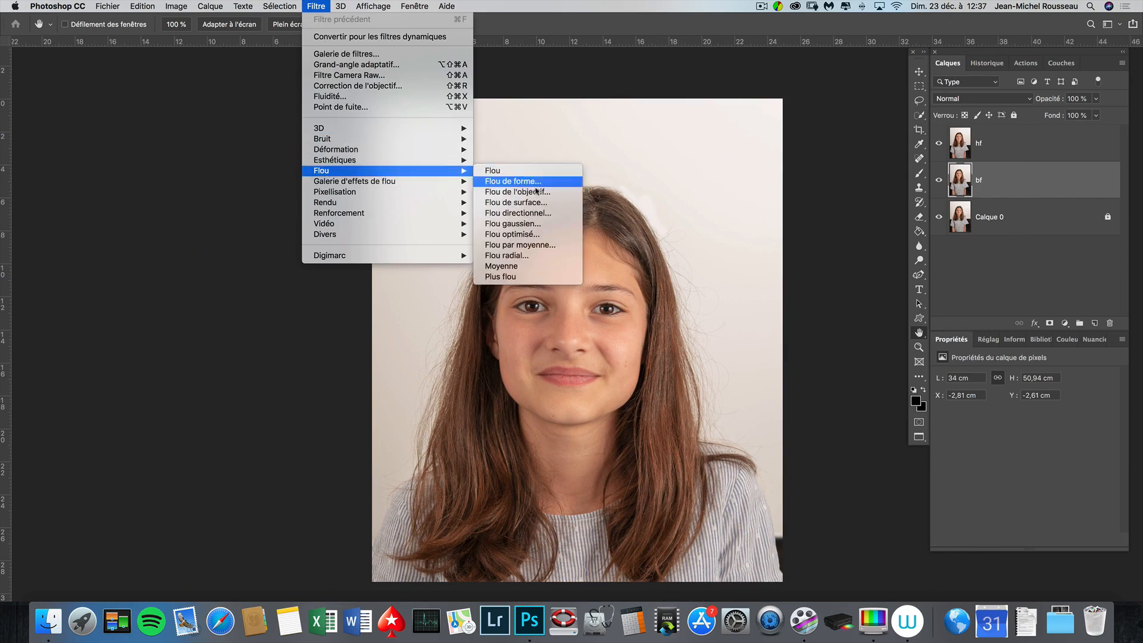
pyautogui.click(513, 223)
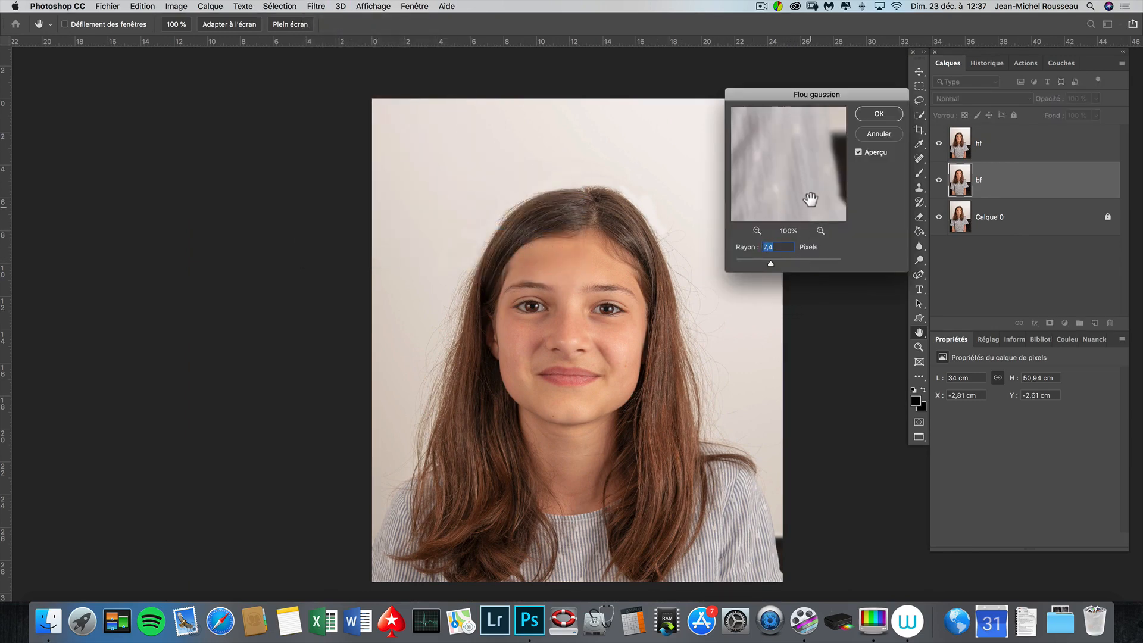
pyautogui.click(757, 232)
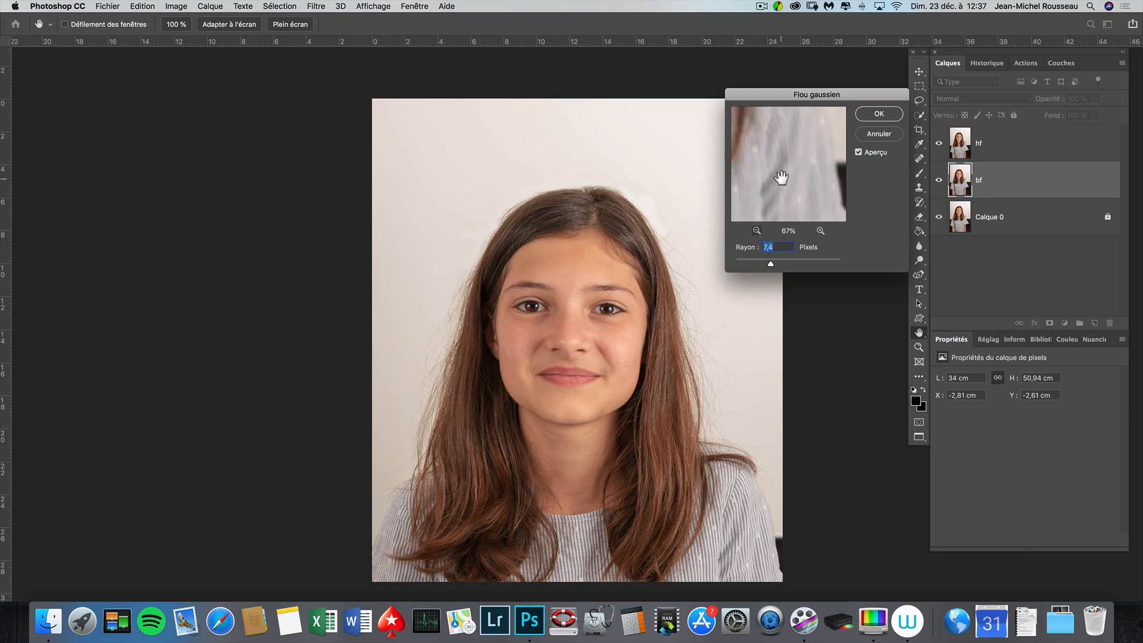
pyautogui.moveTo(781, 178); pyautogui.dragTo(824, 237)
pyautogui.moveTo(763, 143); pyautogui.dragTo(848, 280)
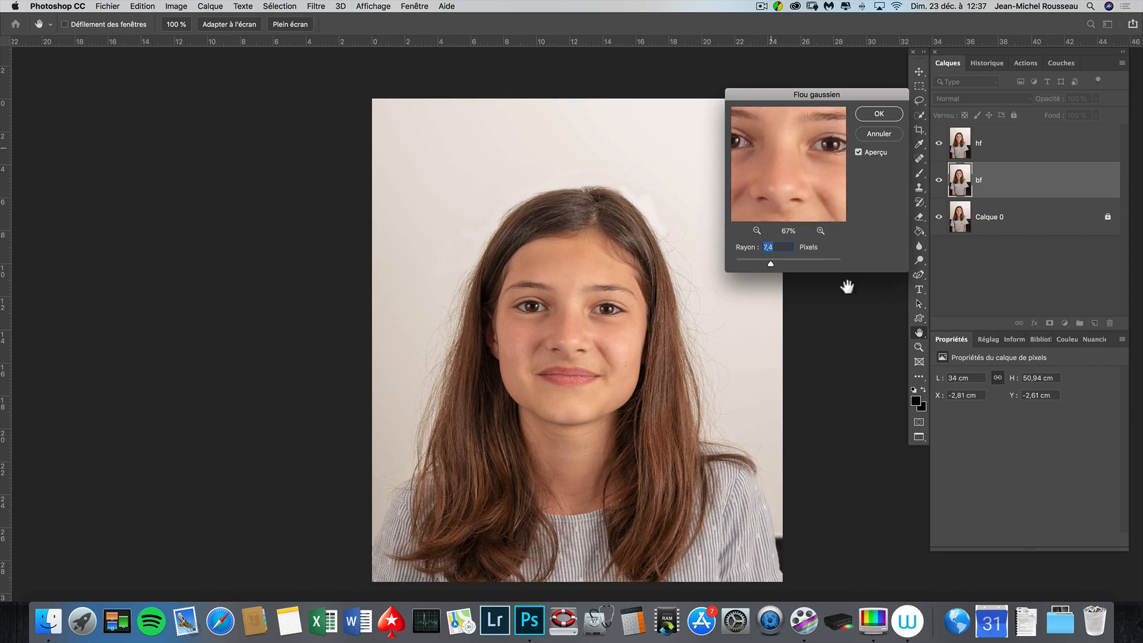
pyautogui.click(756, 231)
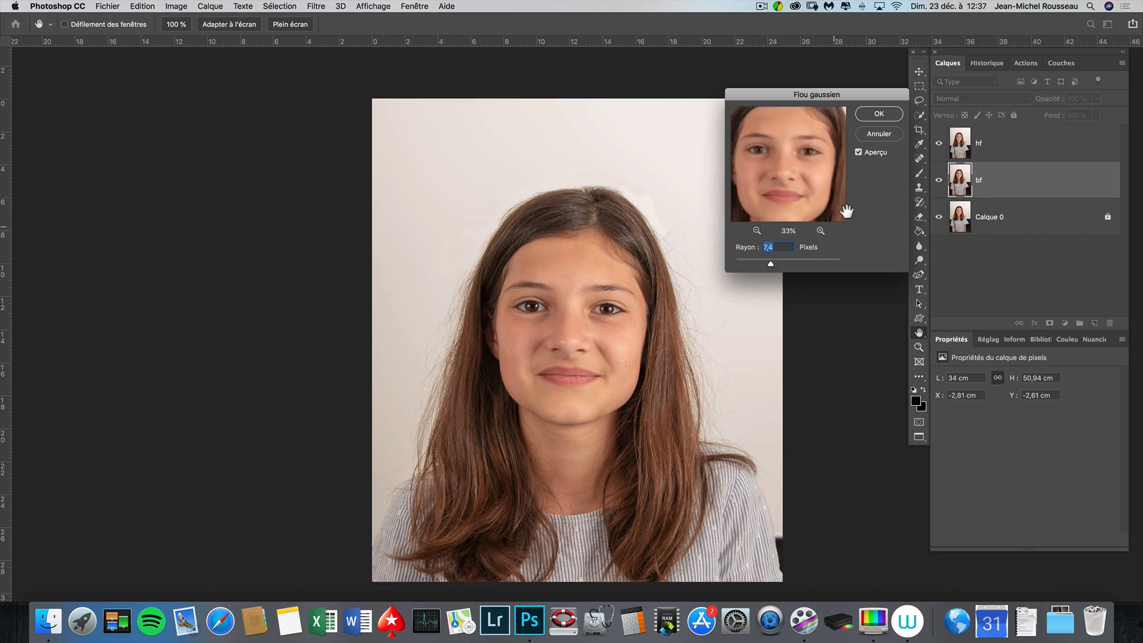
pyautogui.click(879, 113)
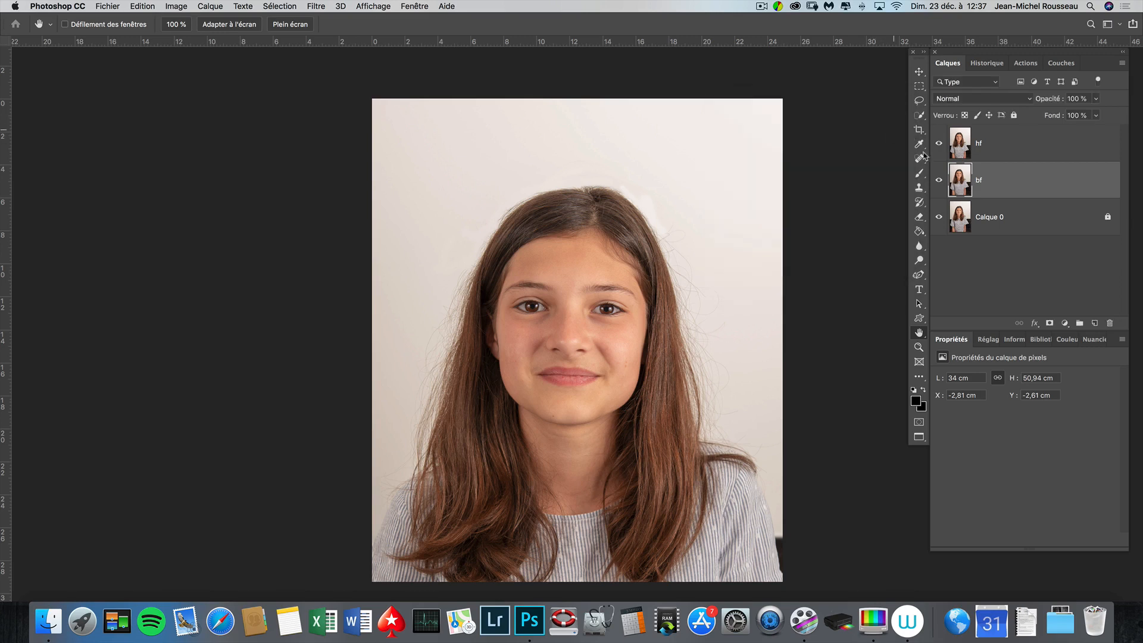
# Apply the bf layer to the hf layer with Appliquer une image, using Soustraction, 100% opacity, scale 2 and offset 128
pyautogui.click(996, 148)
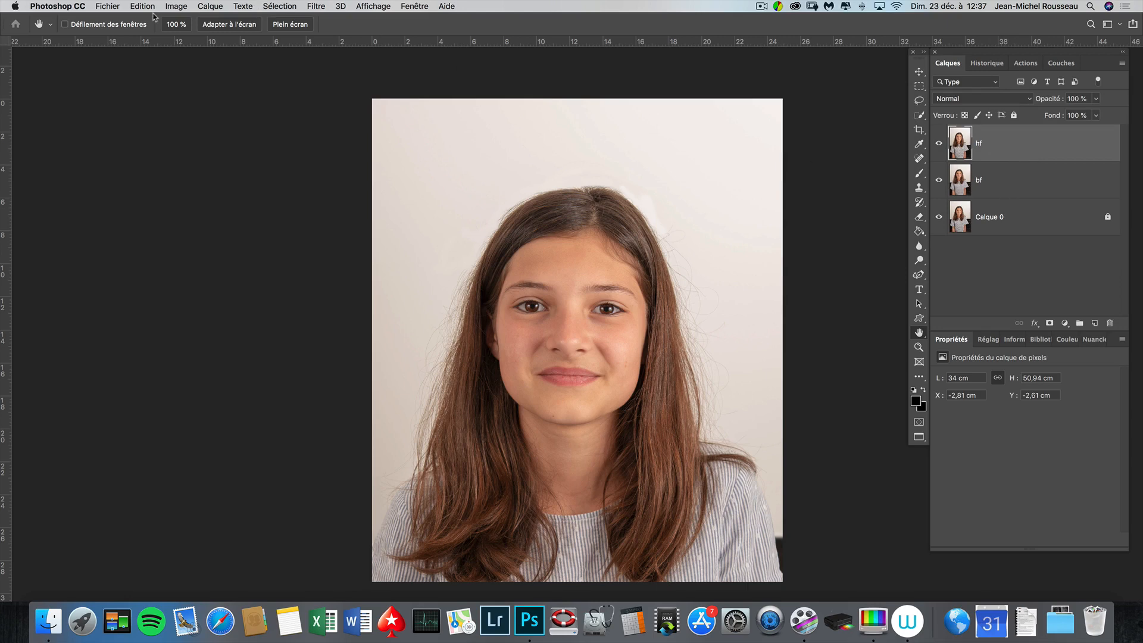
pyautogui.click(177, 6)
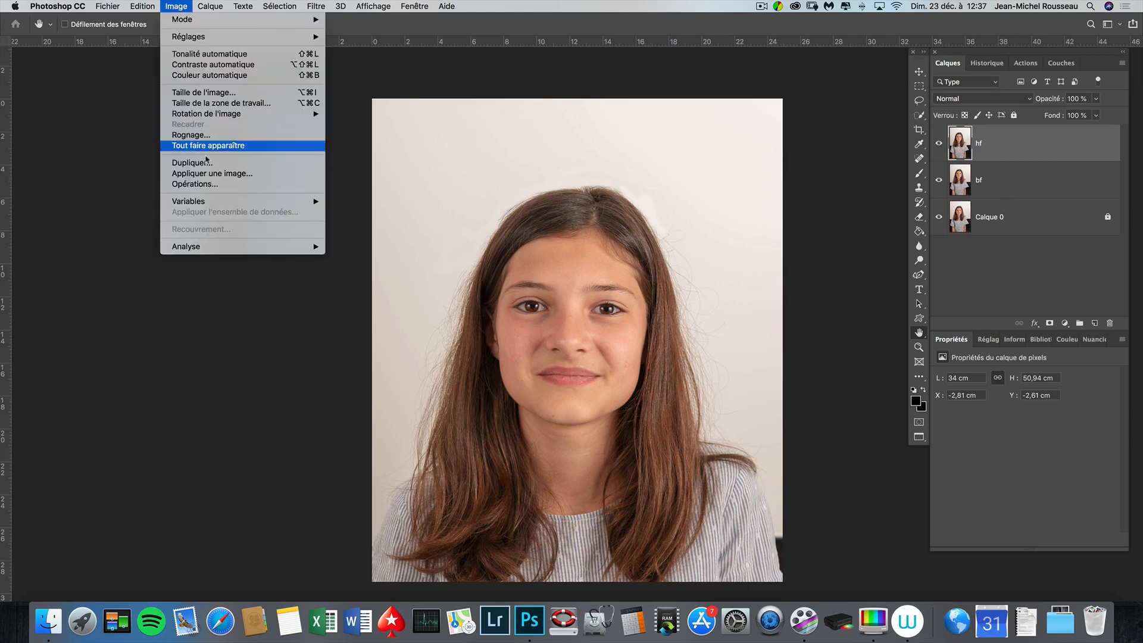
pyautogui.click(211, 173)
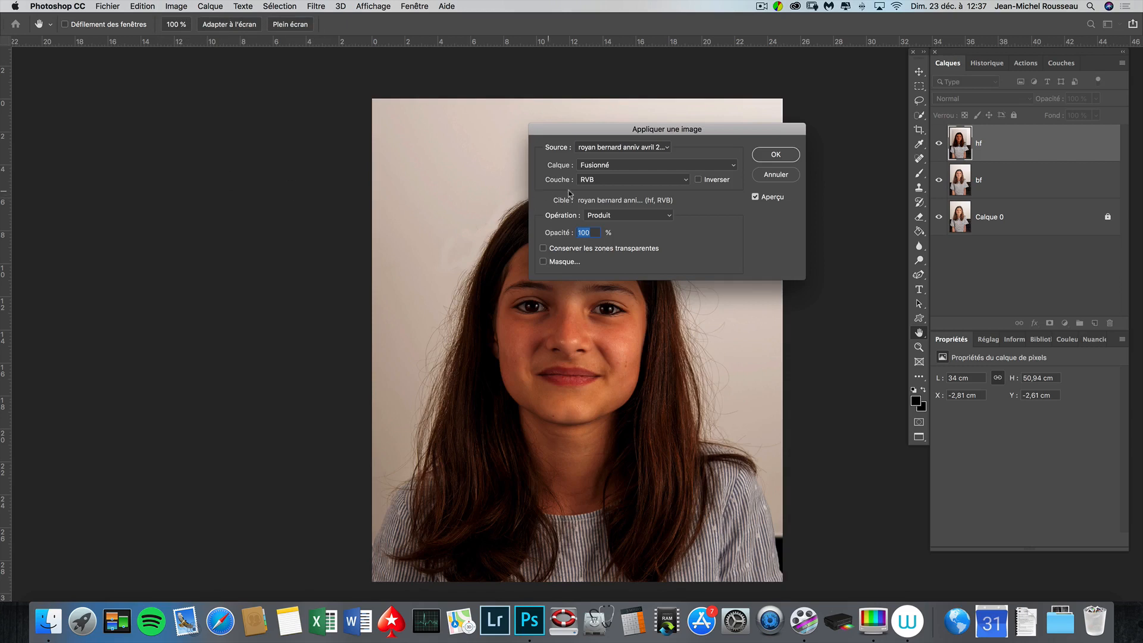
pyautogui.click(637, 167)
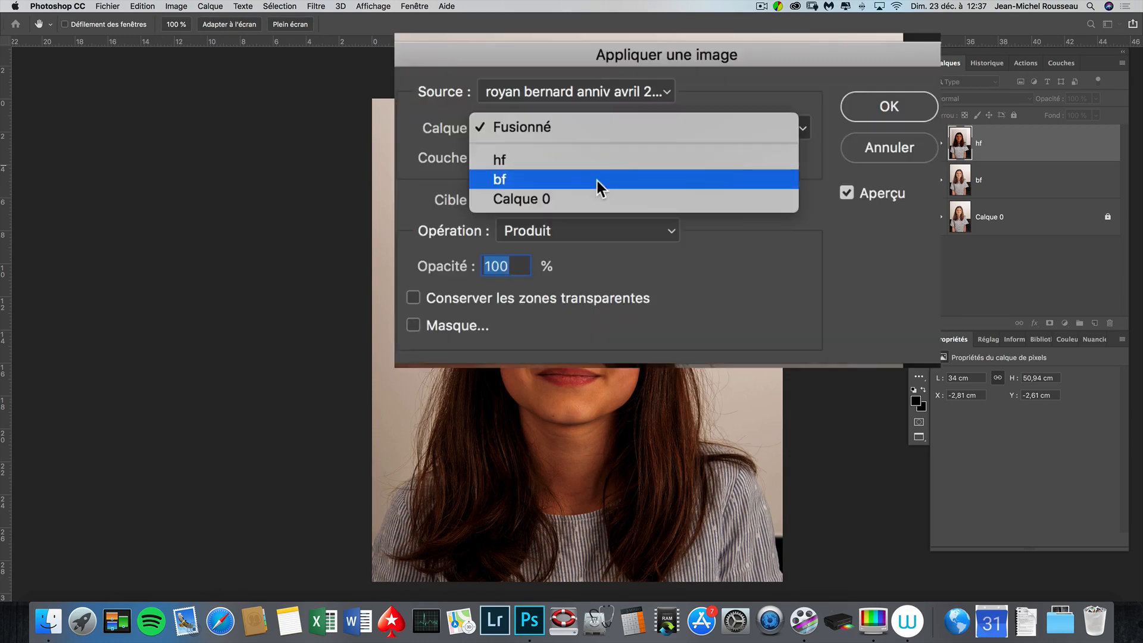
pyautogui.click(597, 180)
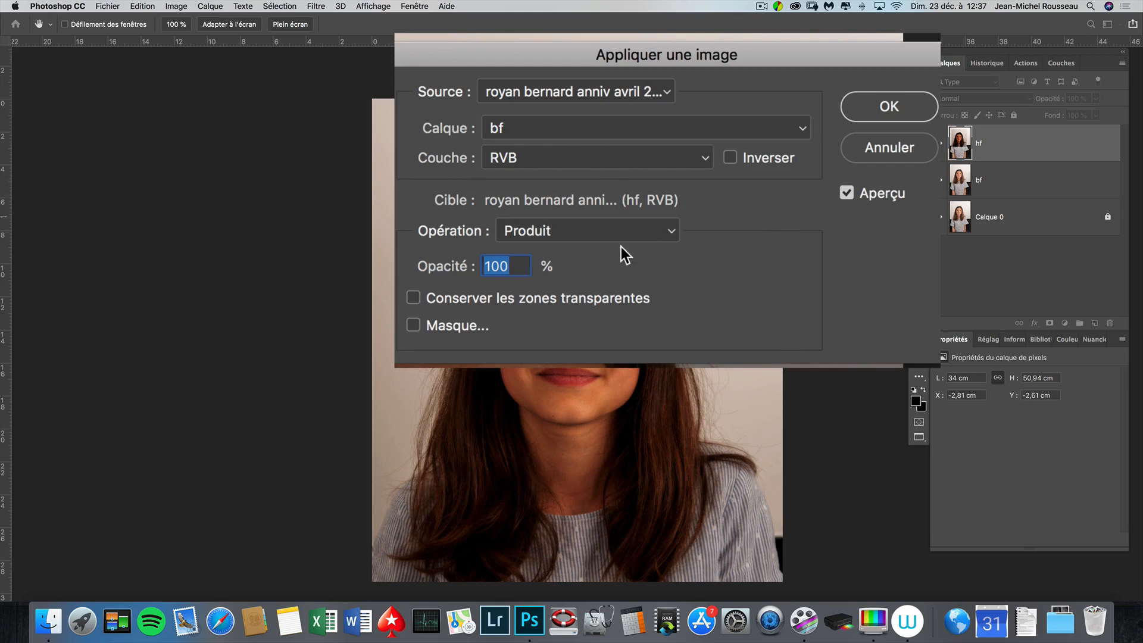
pyautogui.click(613, 234)
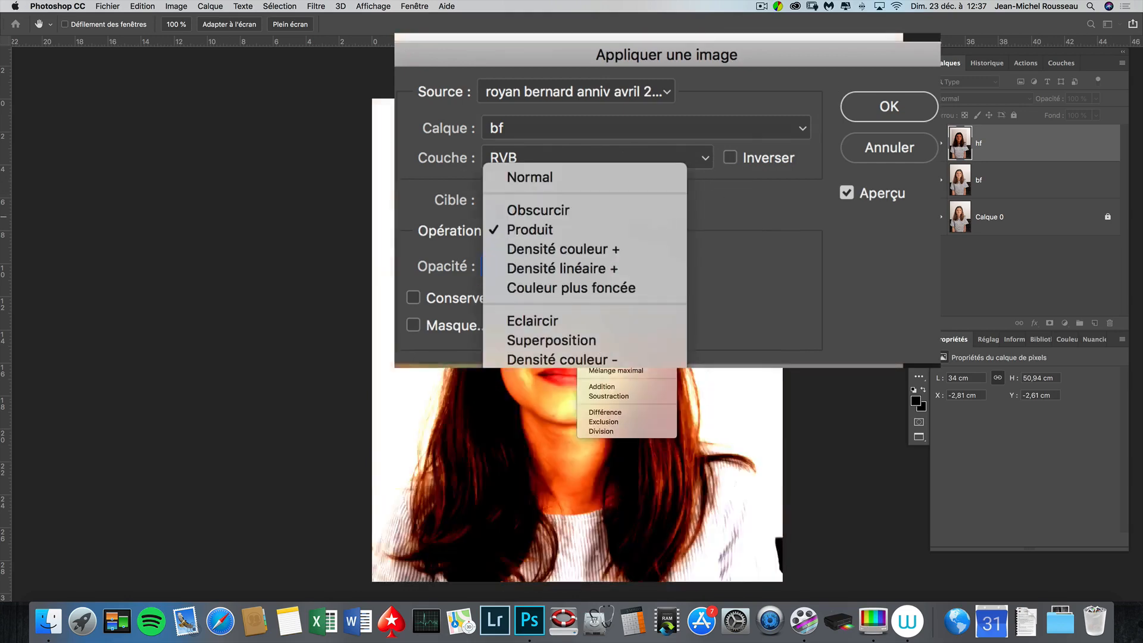
pyautogui.click(636, 397)
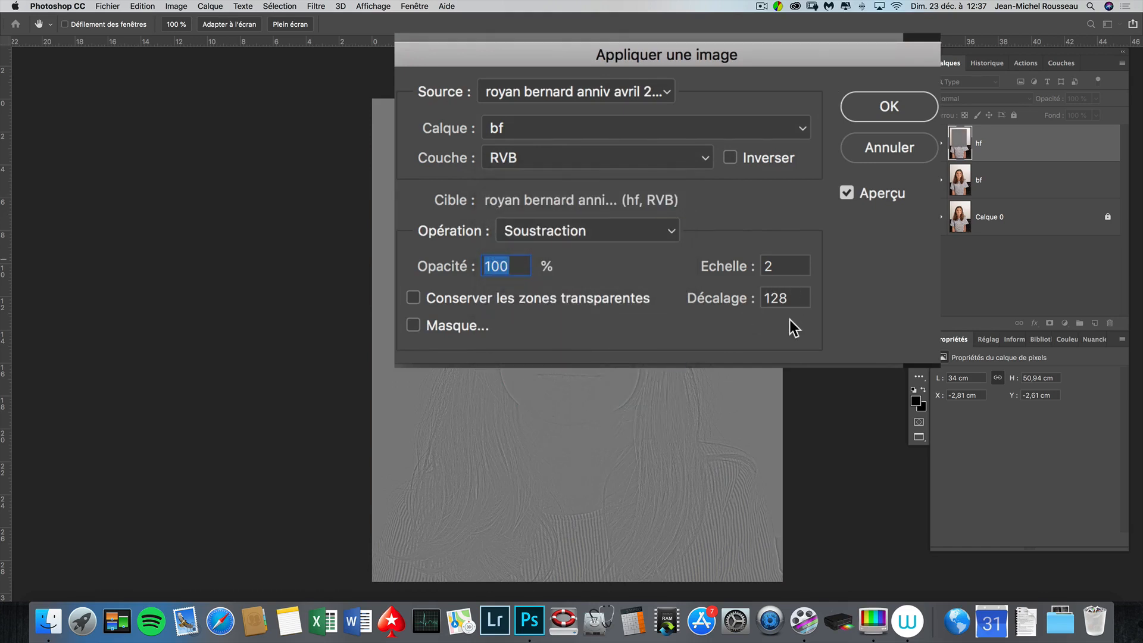
pyautogui.click(919, 106)
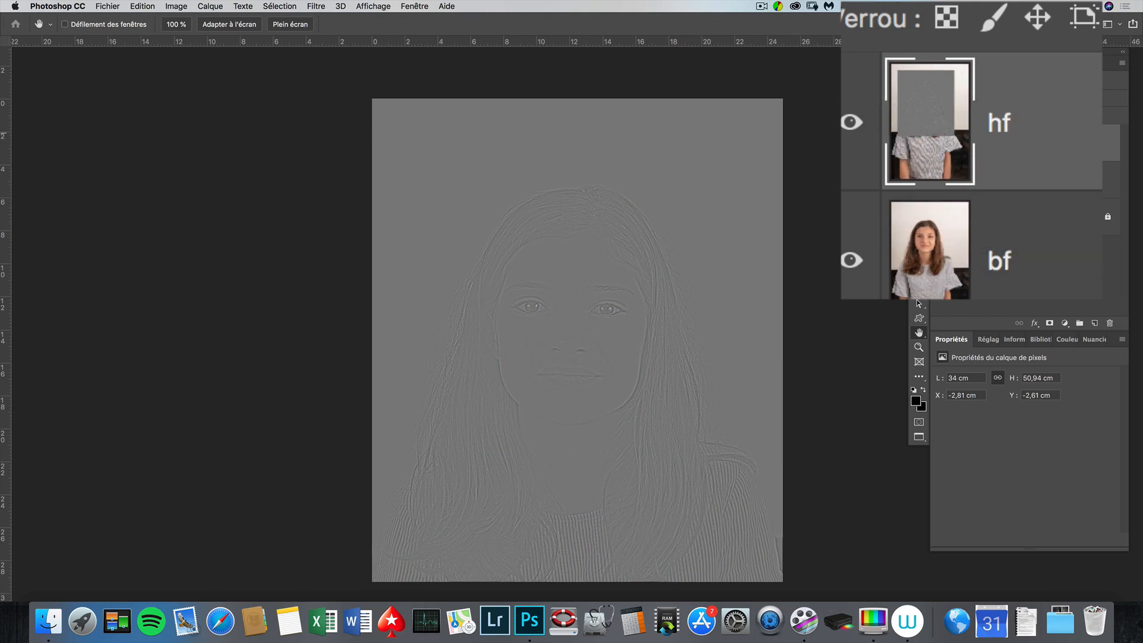
# Reapply the current crop with the option to delete cropped pixels (Supprimer les pixels rognés) enabled
pyautogui.click(919, 131)
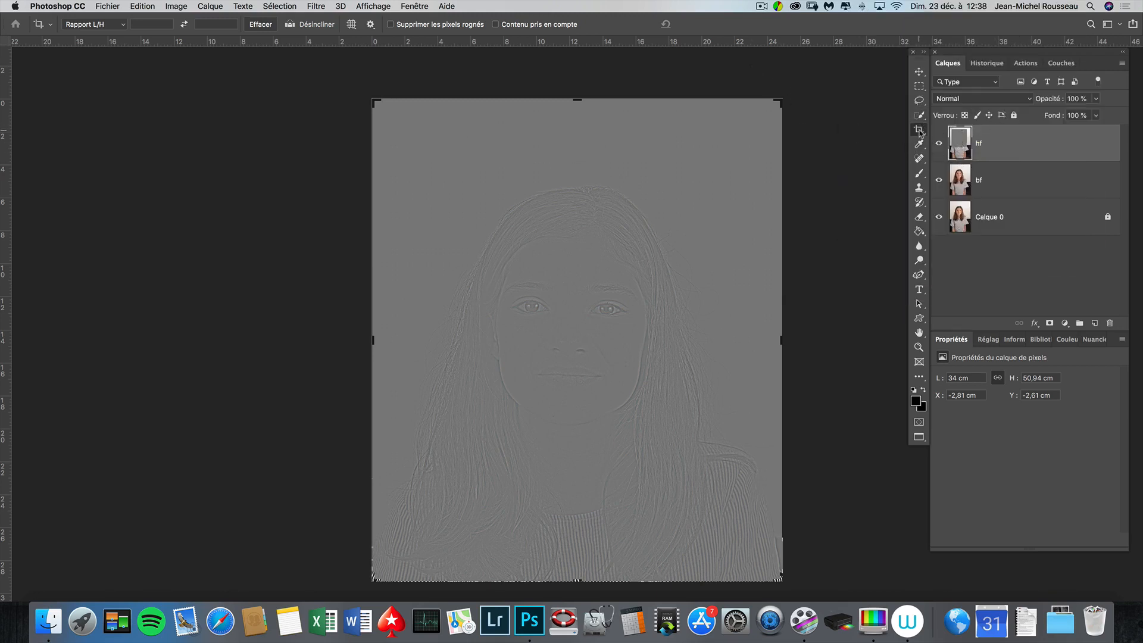
pyautogui.click(765, 153)
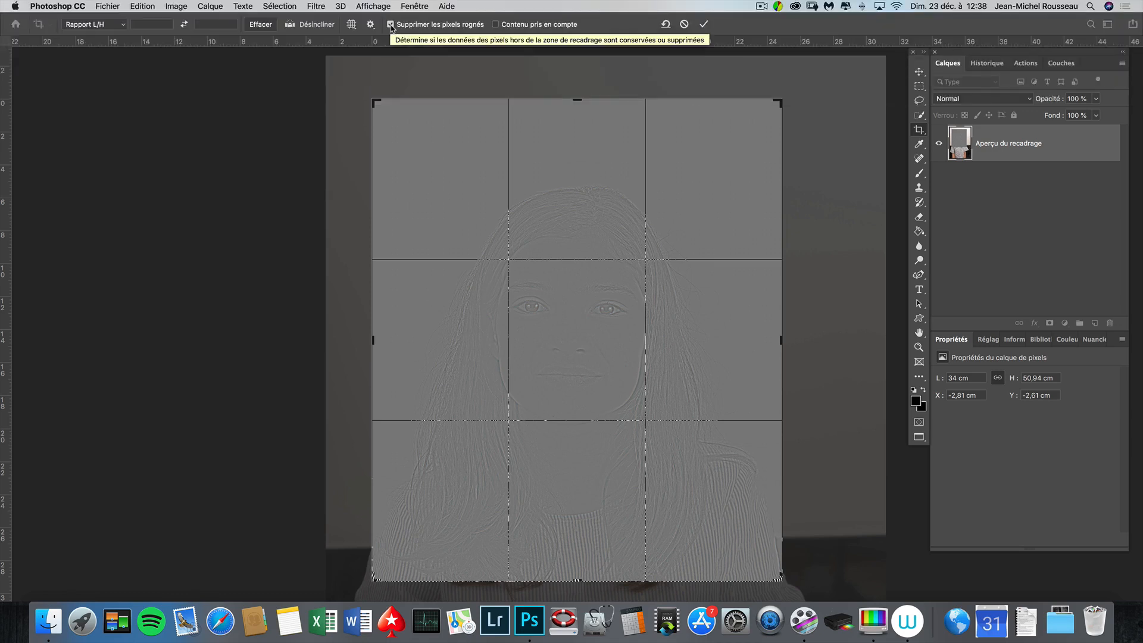
pyautogui.click(704, 24)
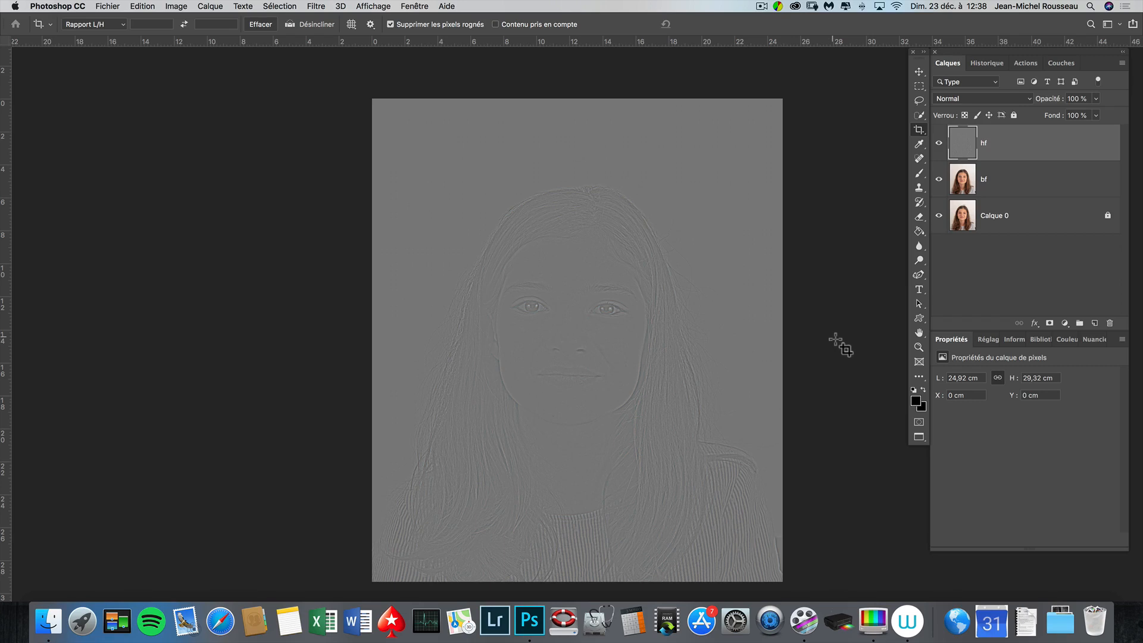
# Set the hf layer's blend mode to Lumière linéaire
pyautogui.click(998, 100)
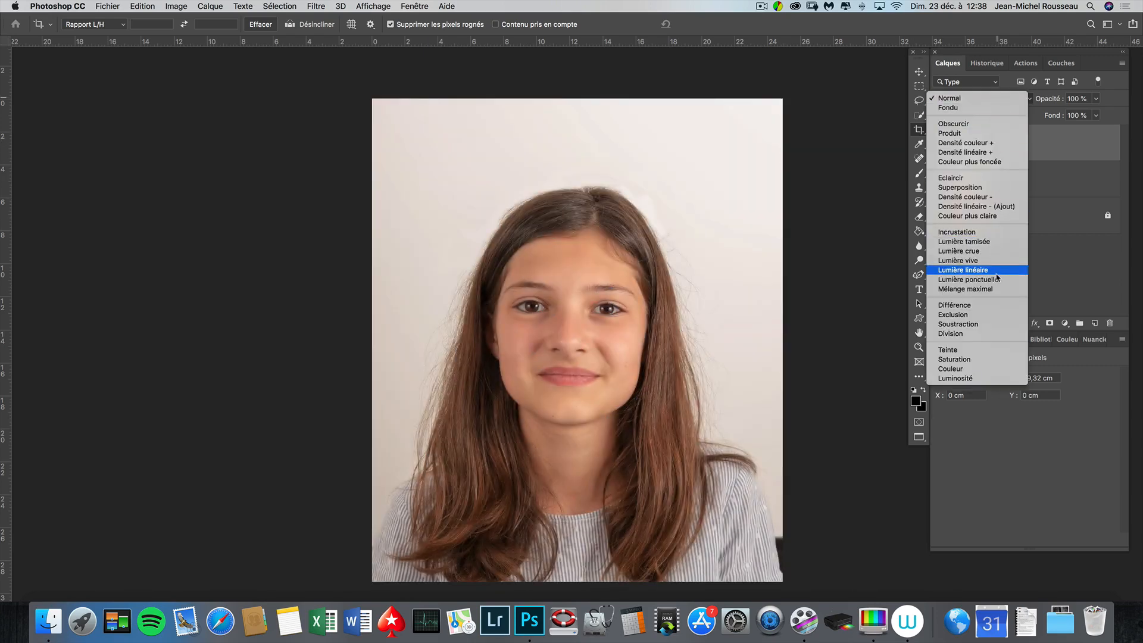
pyautogui.click(998, 273)
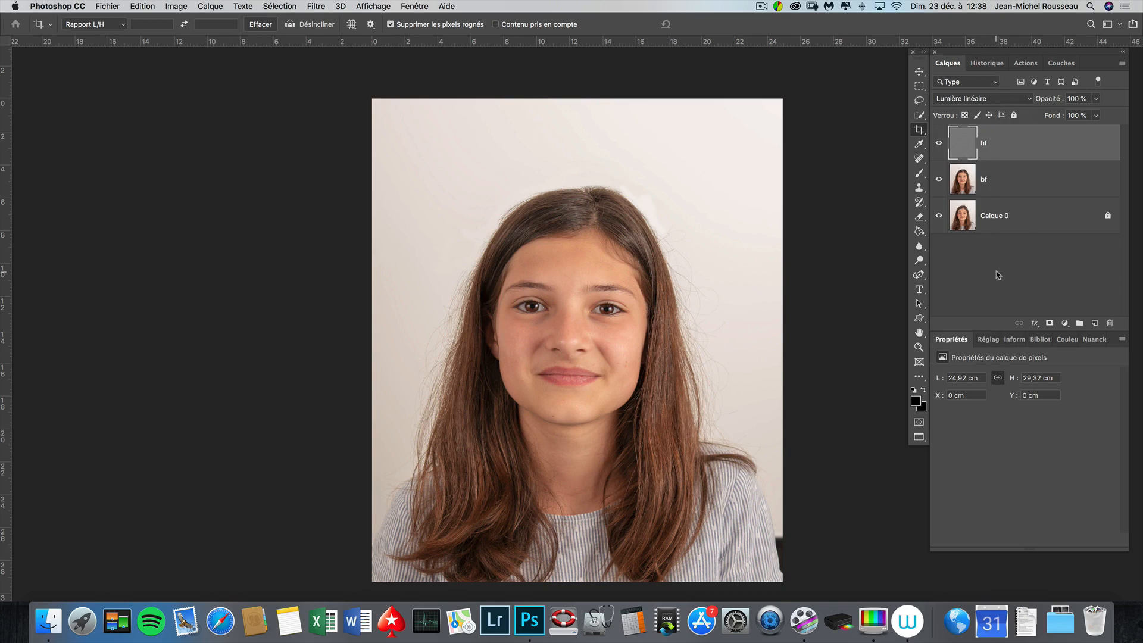
# On the bf layer with hf hidden, lasso the skin under each eye with a 10 px feather and reapply the blur
pyautogui.click(1023, 180)
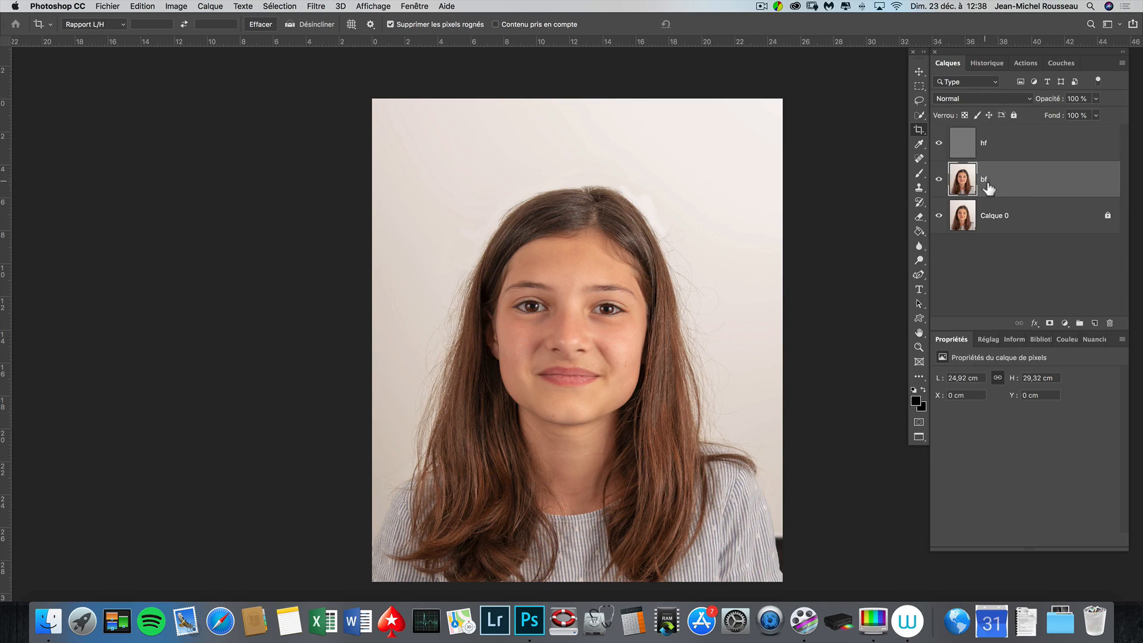
pyautogui.press('super+plus')
pyautogui.press('super+plus')
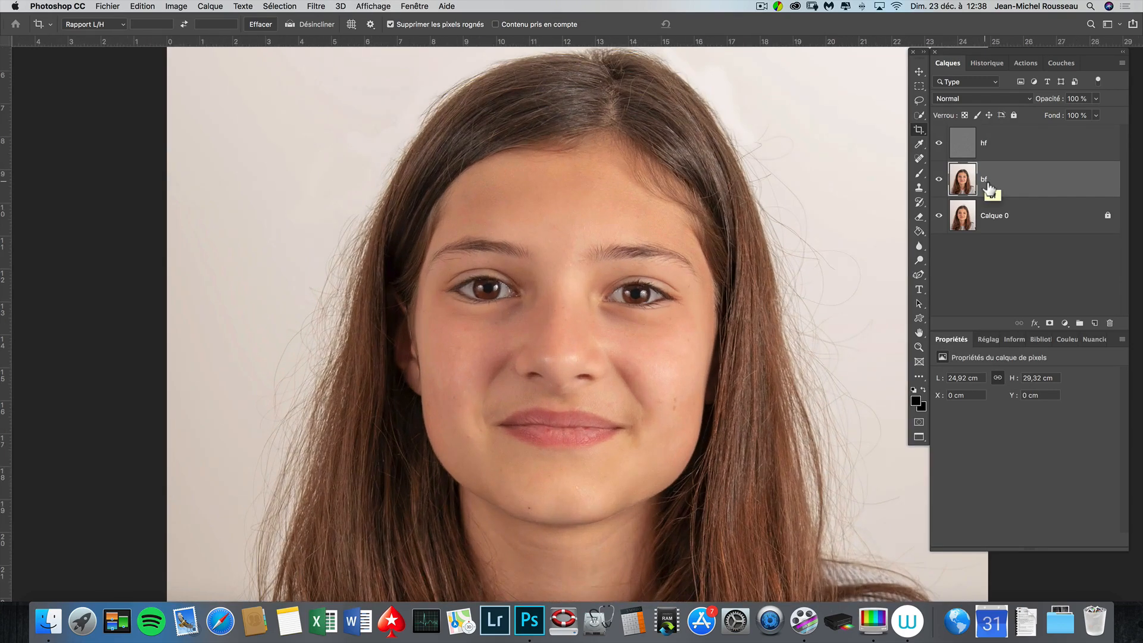
pyautogui.click(939, 144)
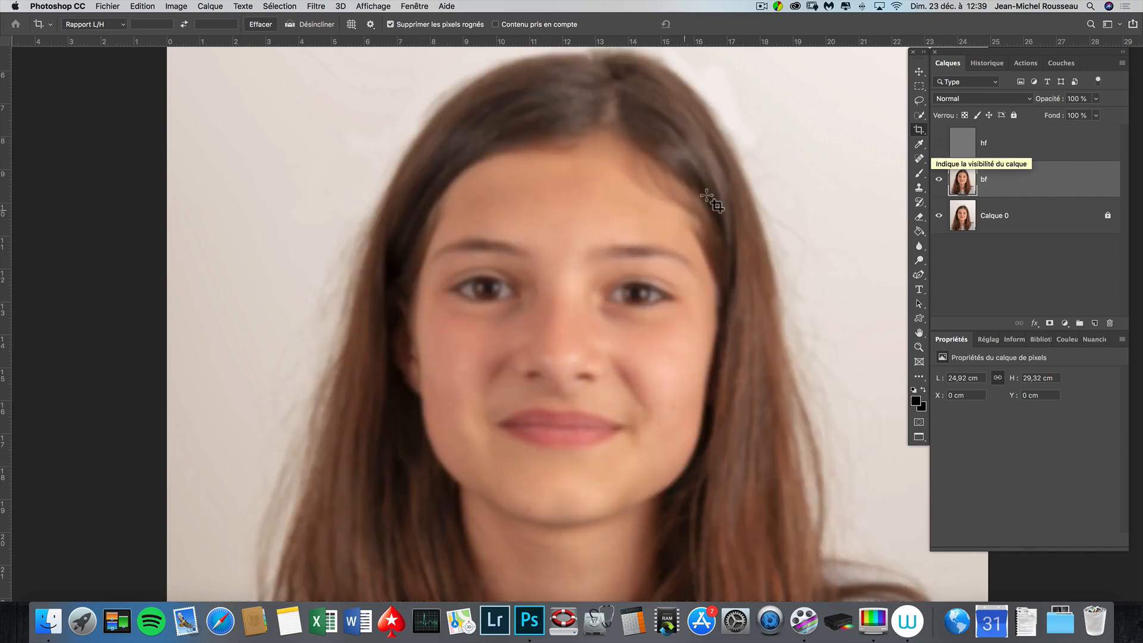
pyautogui.click(919, 102)
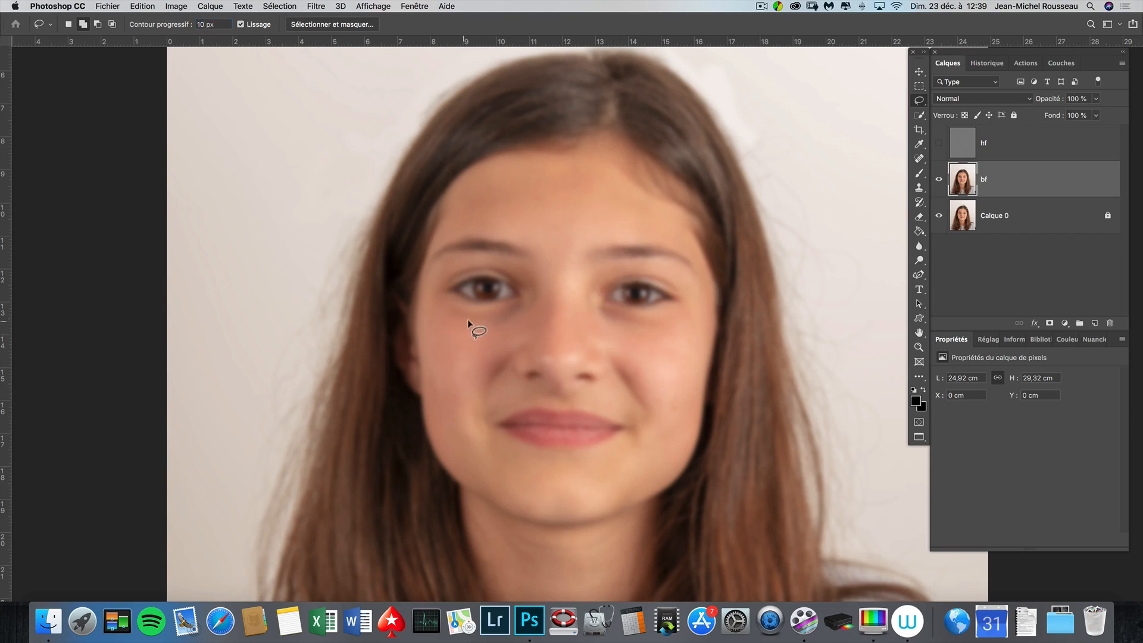
pyautogui.moveTo(502, 324)
pyautogui.mouseDown()
pyautogui.moveTo(448, 342)
pyautogui.moveTo(446, 366)
pyautogui.moveTo(473, 373)
pyautogui.moveTo(547, 337)
pyautogui.moveTo(559, 316)
pyautogui.moveTo(542, 297)
pyautogui.moveTo(505, 317)
pyautogui.mouseUp()
pyautogui.press('super+d')
pyautogui.moveTo(620, 328)
pyautogui.mouseDown()
pyautogui.moveTo(619, 356)
pyautogui.moveTo(651, 395)
pyautogui.moveTo(685, 398)
pyautogui.moveTo(706, 349)
pyautogui.moveTo(674, 325)
pyautogui.moveTo(623, 328)
pyautogui.mouseUp()
pyautogui.press('super+f')
pyautogui.press('super+d')
# Lasso the chin area on the bf layer, clear the selection and show the hf layer again
pyautogui.moveTo(546, 516)
pyautogui.mouseDown()
pyautogui.moveTo(625, 500)
pyautogui.moveTo(627, 476)
pyautogui.moveTo(581, 463)
pyautogui.mouseUp()
pyautogui.press('super+d')
pyautogui.click(943, 144)
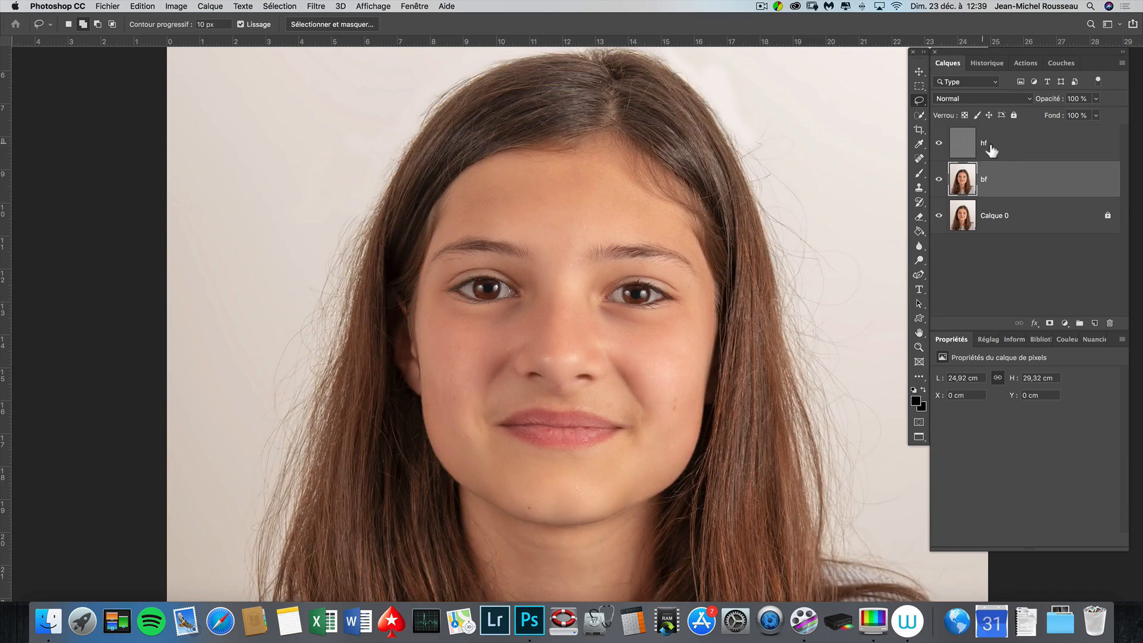
# Hide the bf and Calque 0 layers so that only the hf texture layer is displayed
pyautogui.click(943, 179)
pyautogui.click(946, 185)
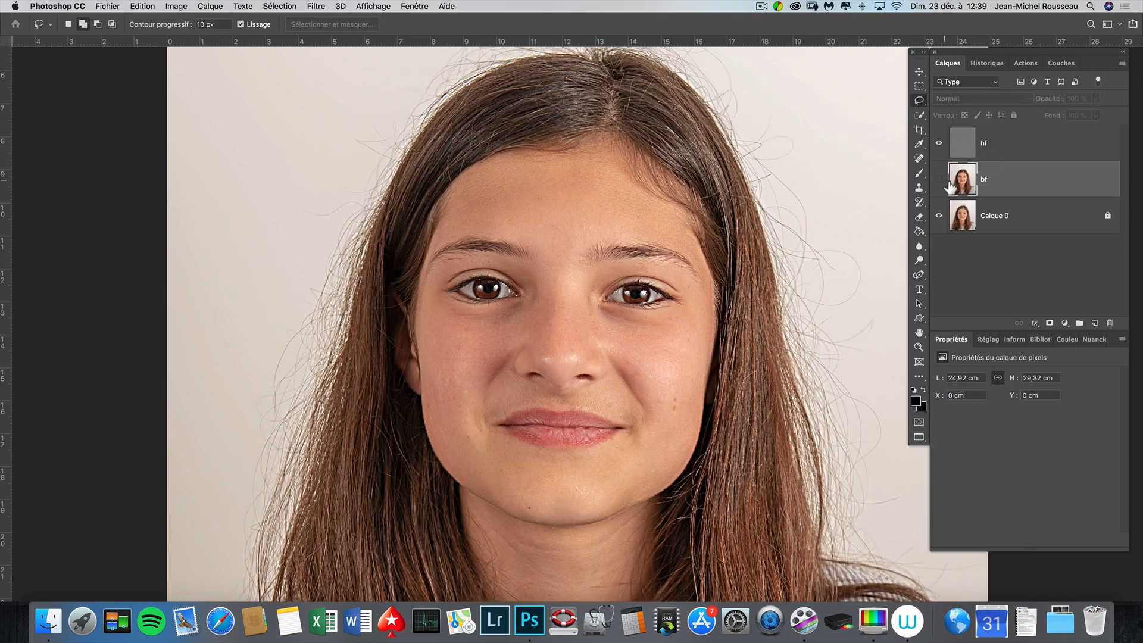
pyautogui.click(940, 215)
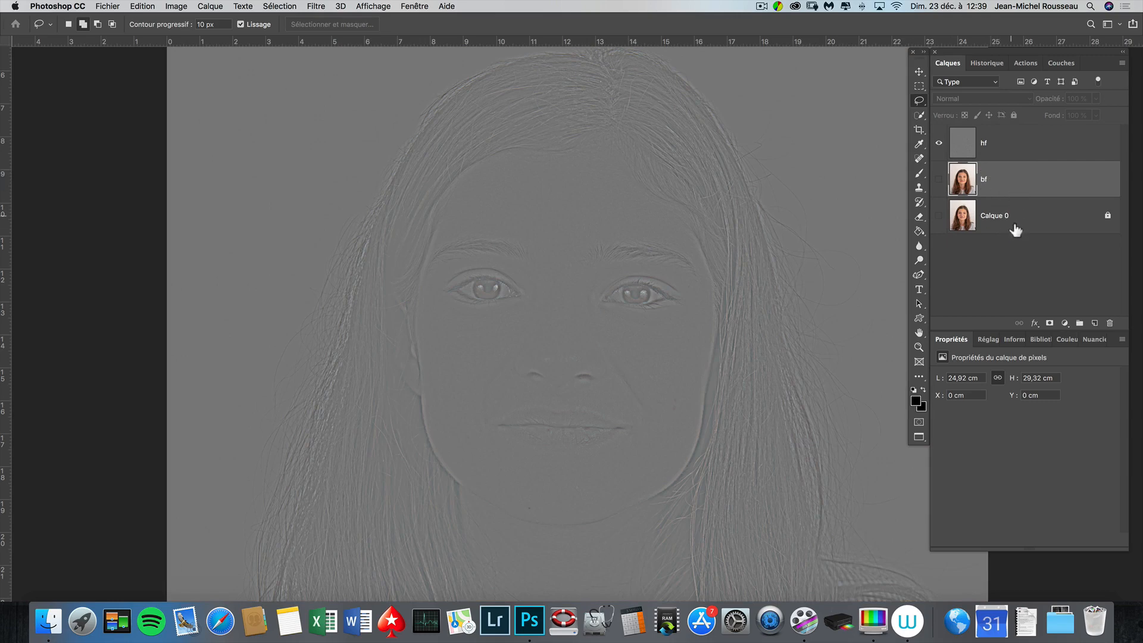
# Select the hf layer and start healing the forehead texture with the Correcteur localisé tool
pyautogui.press('super+plus')
pyautogui.press('super+plus')
pyautogui.press('super+plus')
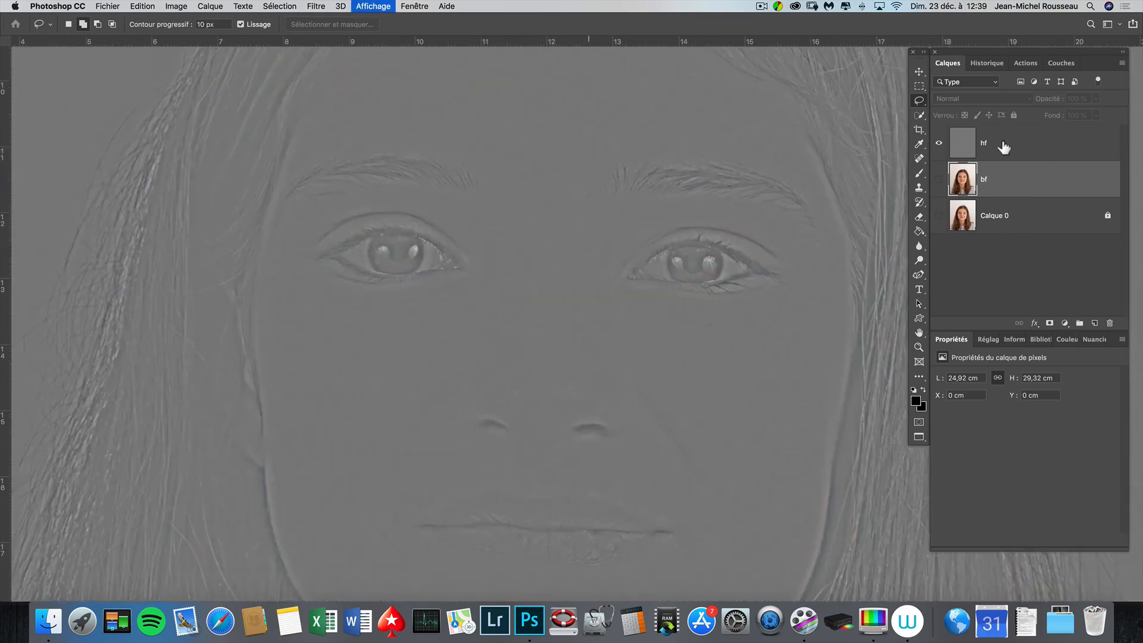
pyautogui.moveTo(568, 285); pyautogui.dragTo(655, 484)
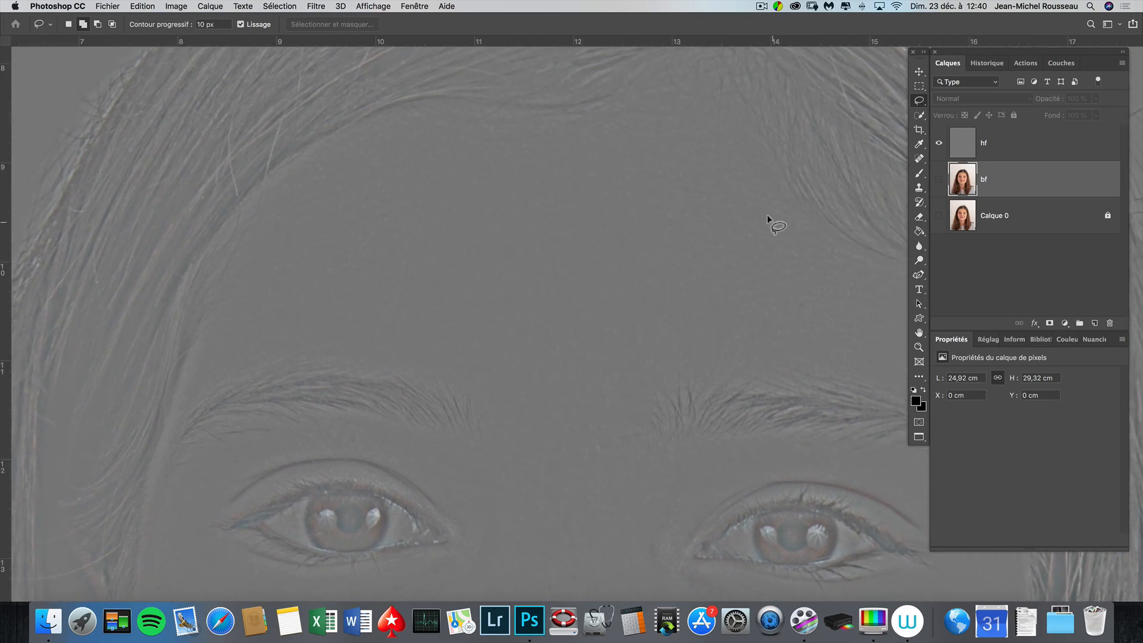
pyautogui.click(920, 159)
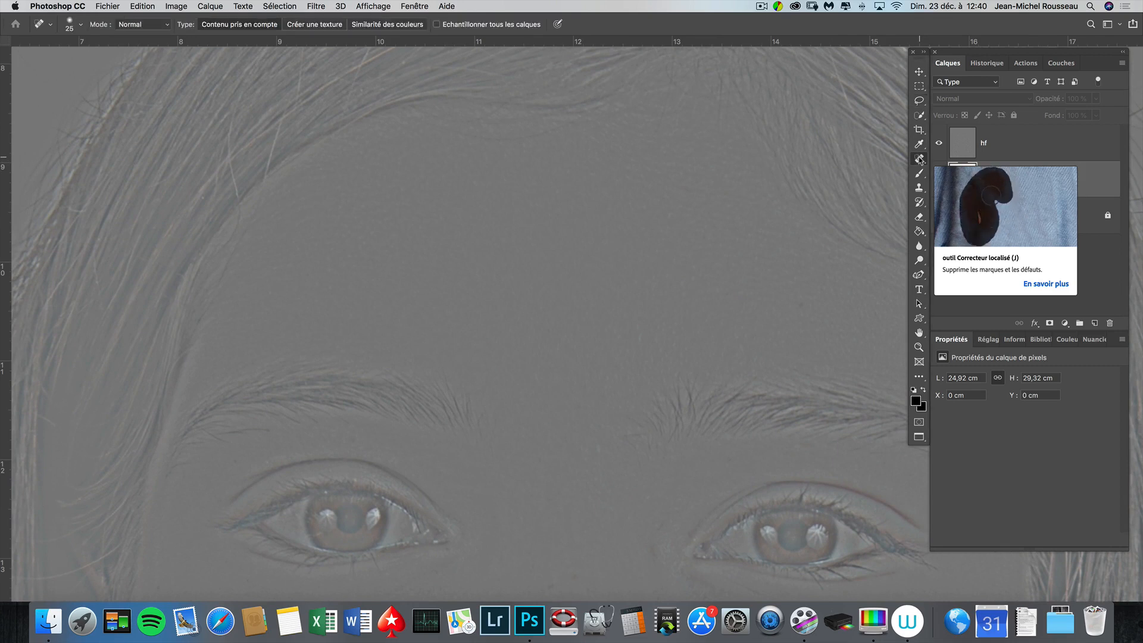
pyautogui.click(962, 153)
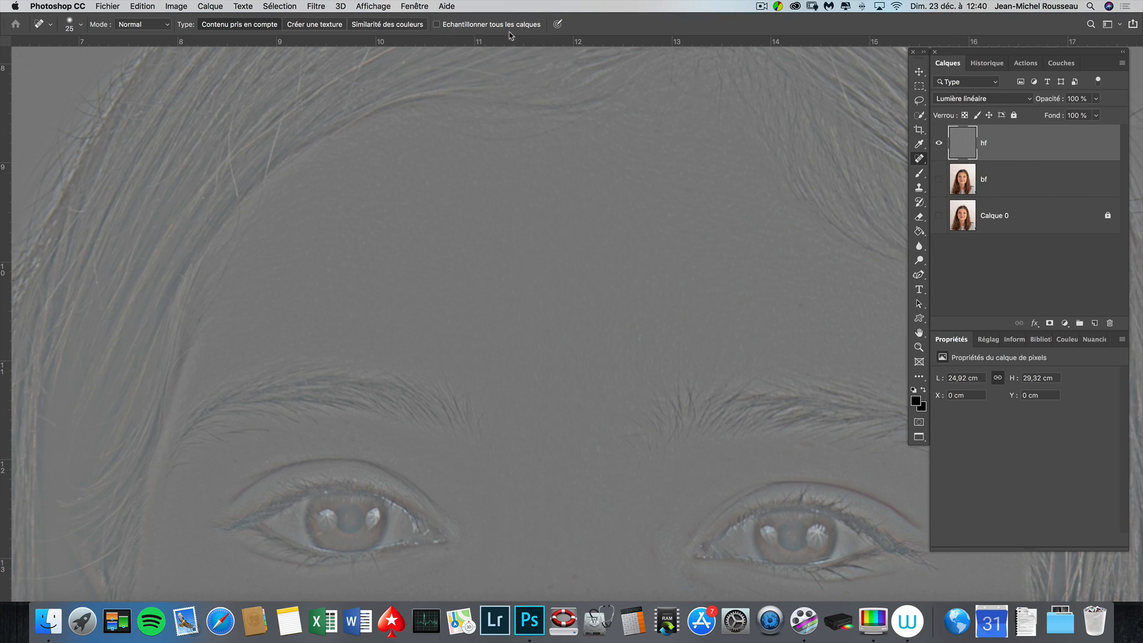
pyautogui.moveTo(487, 310); pyautogui.dragTo(562, 294)
pyautogui.moveTo(306, 309)
pyautogui.mouseDown()
pyautogui.moveTo(424, 225)
pyautogui.moveTo(379, 266)
pyautogui.moveTo(412, 303)
pyautogui.moveTo(452, 244)
pyautogui.moveTo(444, 250)
pyautogui.mouseUp()
# Adjust the healing brush to about 70 px and heal the remaining marks across the forehead
pyautogui.press('[')
pyautogui.press('[')
pyautogui.press('[')
pyautogui.press('[')
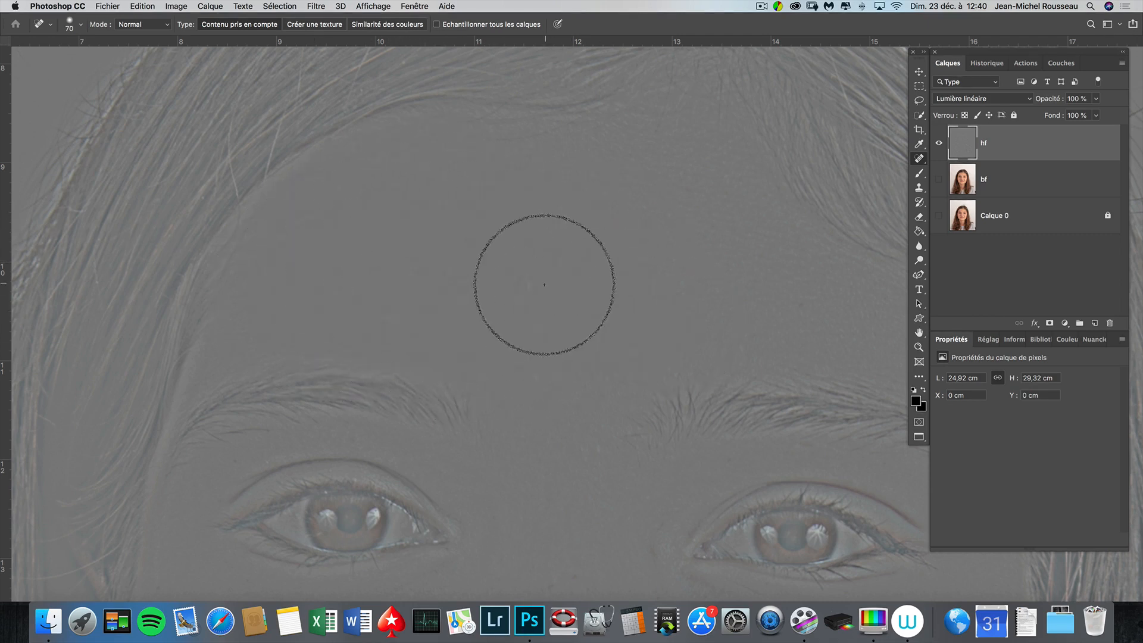
pyautogui.click(519, 273)
pyautogui.moveTo(655, 247); pyautogui.dragTo(680, 248)
pyautogui.click(624, 220)
pyautogui.moveTo(520, 280); pyautogui.dragTo(497, 281)
pyautogui.moveTo(475, 273); pyautogui.dragTo(355, 315)
# Heal the texture on the cheek below the left-hand eye and towards the nose, reducing the brush size
pyautogui.moveTo(613, 483); pyautogui.dragTo(743, 157)
pyautogui.moveTo(388, 390); pyautogui.dragTo(384, 405)
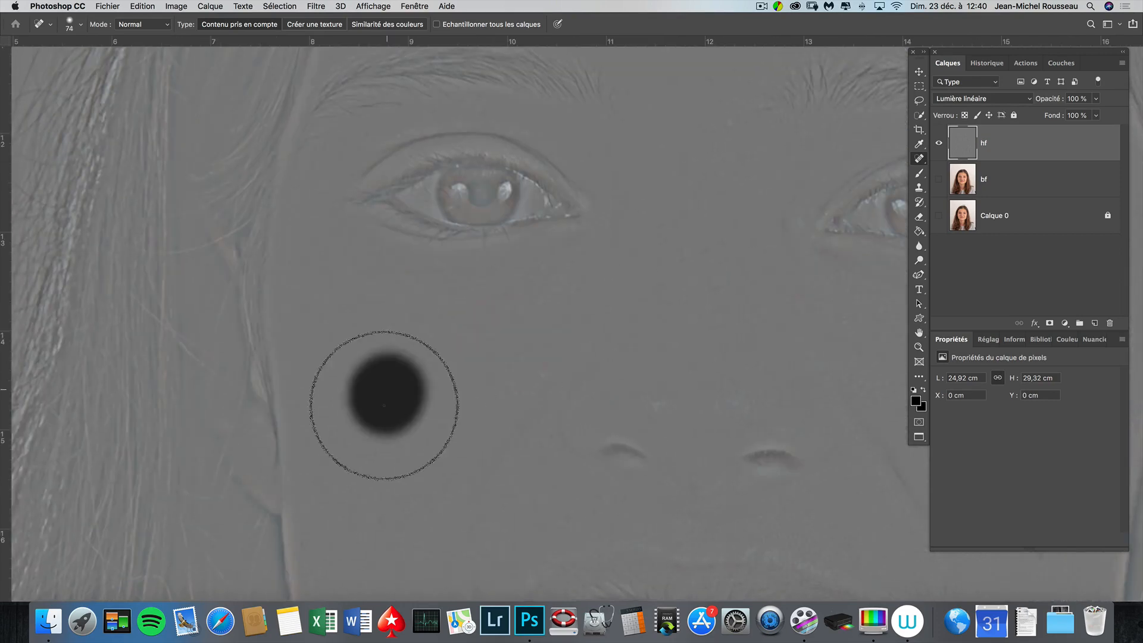
pyautogui.moveTo(454, 357); pyautogui.dragTo(574, 268)
pyautogui.press('[')
pyautogui.press('[')
pyautogui.press('[')
pyautogui.moveTo(665, 346); pyautogui.dragTo(721, 402)
pyautogui.moveTo(706, 311); pyautogui.dragTo(703, 268)
pyautogui.moveTo(665, 493); pyautogui.dragTo(705, 304)
# Heal the small texture marks around the nose and upper lip with a brush of about 39 px
pyautogui.press('[')
pyautogui.moveTo(631, 308); pyautogui.dragTo(598, 357)
pyautogui.moveTo(664, 307); pyautogui.dragTo(768, 351)
pyautogui.moveTo(774, 311)
pyautogui.mouseDown()
pyautogui.moveTo(581, 296)
pyautogui.moveTo(687, 322)
pyautogui.mouseUp()
pyautogui.moveTo(595, 332); pyautogui.dragTo(778, 356)
pyautogui.moveTo(843, 439); pyautogui.dragTo(737, 383)
pyautogui.moveTo(755, 319); pyautogui.dragTo(682, 330)
pyautogui.moveTo(600, 201); pyautogui.dragTo(609, 272)
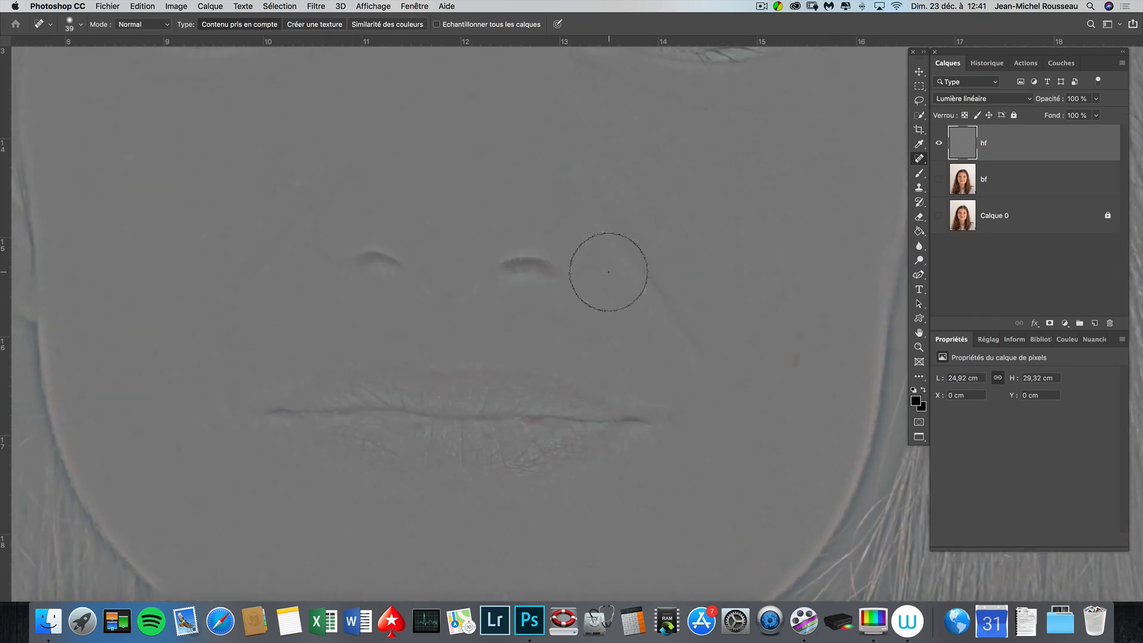
# Heal the marks on the right-hand cheek below the eye, enlarging the brush for the wider areas
pyautogui.scroll(5, 608, 272)
pyautogui.moveTo(541, 256); pyautogui.dragTo(685, 464)
pyautogui.moveTo(562, 242); pyautogui.dragTo(589, 258)
pyautogui.moveTo(641, 329); pyautogui.dragTo(751, 359)
pyautogui.moveTo(771, 442); pyautogui.dragTo(743, 465)
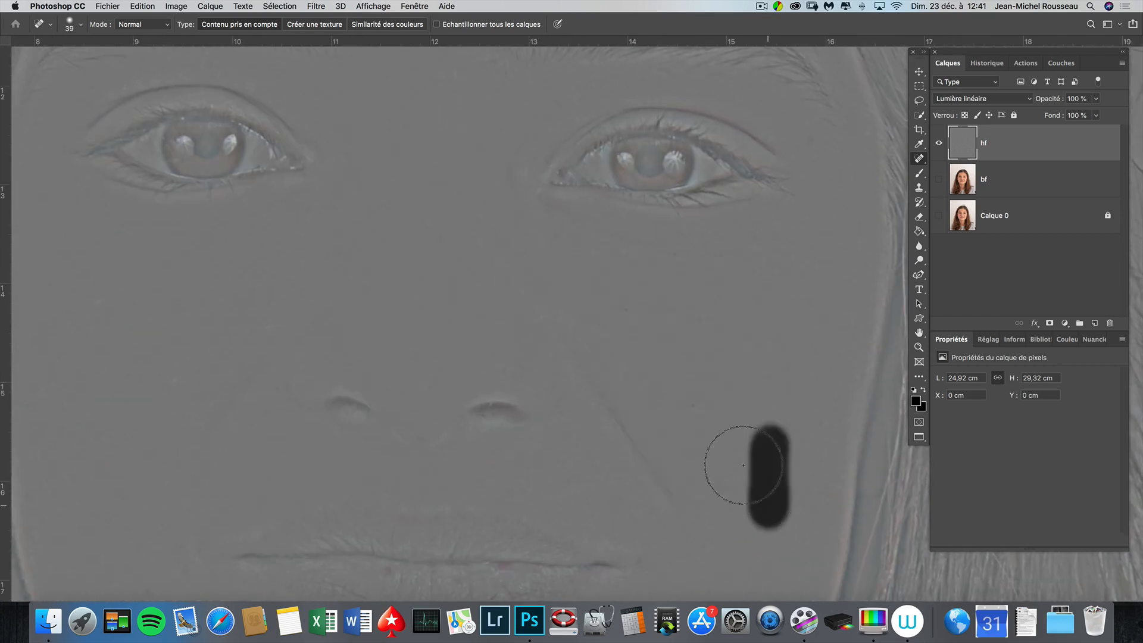
pyautogui.moveTo(803, 289); pyautogui.dragTo(802, 349)
pyautogui.moveTo(785, 387); pyautogui.dragTo(820, 391)
pyautogui.press(']')
pyautogui.press(']')
# Continue healing the skin texture on the lower face of the hf layer, adjusting the brush size
pyautogui.moveTo(740, 352); pyautogui.dragTo(704, 141)
pyautogui.moveTo(774, 160)
pyautogui.mouseDown()
pyautogui.moveTo(765, 331)
pyautogui.moveTo(684, 497)
pyautogui.moveTo(683, 480)
pyautogui.mouseUp()
pyautogui.moveTo(755, 329); pyautogui.dragTo(696, 455)
pyautogui.press('[')
pyautogui.press('[')
pyautogui.moveTo(785, 306); pyautogui.dragTo(733, 457)
pyautogui.moveTo(594, 523); pyautogui.dragTo(737, 418)
pyautogui.press(']')
# Heal broader areas of skin texture on the hf layer with an enlarged healing brush
pyautogui.moveTo(430, 459); pyautogui.dragTo(497, 471)
pyautogui.press(']')
pyautogui.press(']')
pyautogui.press(']')
pyautogui.press(']')
pyautogui.press(']')
pyautogui.press(']')
pyautogui.moveTo(324, 342)
pyautogui.mouseDown()
pyautogui.moveTo(510, 401)
pyautogui.moveTo(682, 382)
pyautogui.mouseUp()
pyautogui.press('[')
pyautogui.press('[')
pyautogui.press('[')
pyautogui.moveTo(682, 312); pyautogui.dragTo(420, 317)
pyautogui.moveTo(635, 434); pyautogui.dragTo(508, 465)
pyautogui.moveTo(448, 401)
pyautogui.mouseDown()
pyautogui.moveTo(581, 445)
pyautogui.moveTo(631, 482)
pyautogui.mouseUp()
pyautogui.click(461, 307)
pyautogui.moveTo(597, 260); pyautogui.dragTo(560, 458)
# Reduce the healing brush to 34 px and heal the skin texture up to the area above the right-hand eyebrow
pyautogui.press('[')
pyautogui.click(566, 197)
pyautogui.press('[')
pyautogui.press('[')
pyautogui.press('[')
pyautogui.press('[')
pyautogui.moveTo(377, 245); pyautogui.dragTo(598, 173)
pyautogui.moveTo(708, 211)
pyautogui.mouseDown()
pyautogui.moveTo(554, 227)
pyautogui.moveTo(667, 193)
pyautogui.mouseUp()
pyautogui.moveTo(635, 363); pyautogui.dragTo(489, 338)
pyautogui.moveTo(443, 136); pyautogui.dragTo(568, 216)
pyautogui.moveTo(576, 259); pyautogui.dragTo(630, 294)
pyautogui.moveTo(530, 358); pyautogui.dragTo(740, 394)
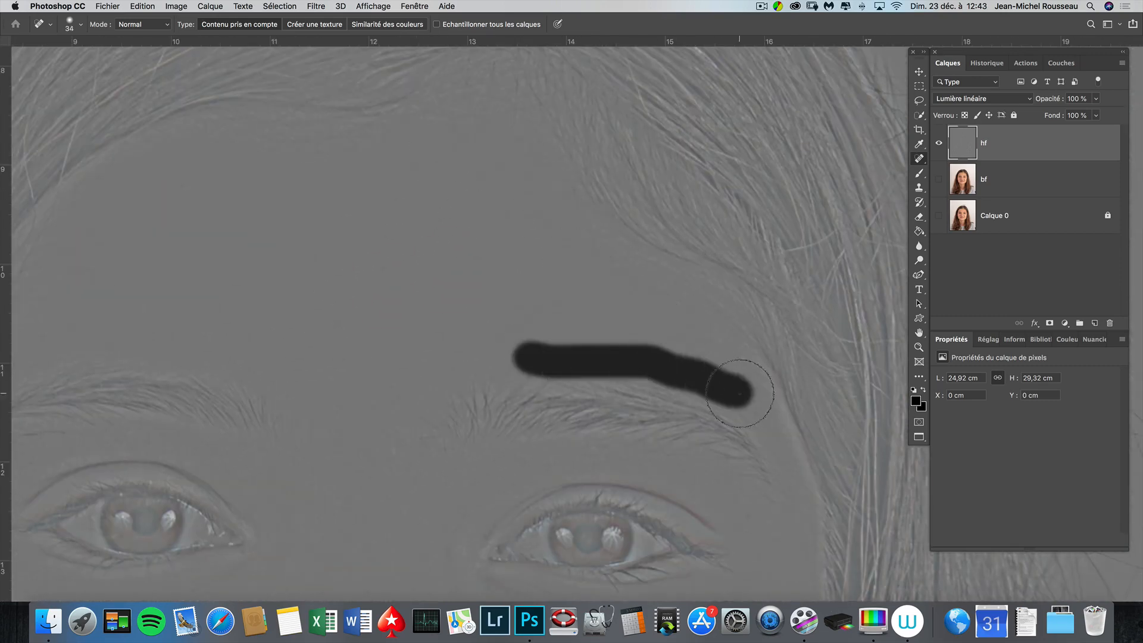
# Heal the remaining texture marks on the cheeks and around the nose and mouth with the 34 px brush
pyautogui.moveTo(661, 502); pyautogui.dragTo(512, 213)
pyautogui.moveTo(584, 494); pyautogui.dragTo(739, 298)
pyautogui.moveTo(526, 387)
pyautogui.mouseDown()
pyautogui.moveTo(439, 378)
pyautogui.moveTo(537, 343)
pyautogui.mouseUp()
pyautogui.moveTo(381, 381); pyautogui.dragTo(550, 375)
pyautogui.click(260, 393)
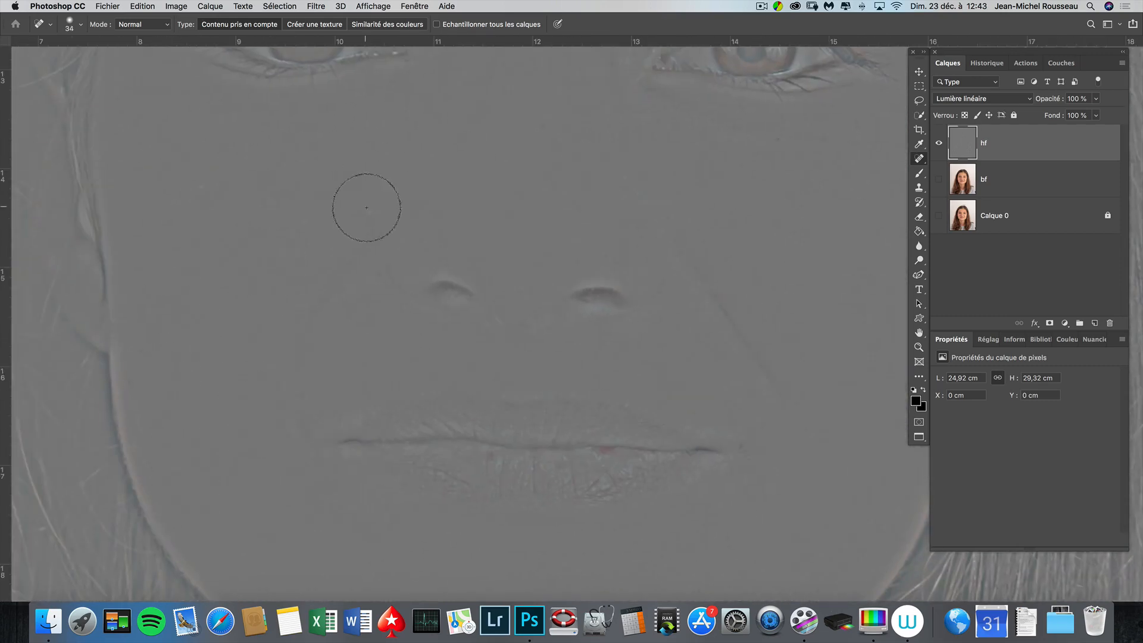
pyautogui.moveTo(302, 470); pyautogui.dragTo(251, 228)
pyautogui.click(337, 429)
pyautogui.moveTo(337, 512); pyautogui.dragTo(326, 217)
pyautogui.moveTo(306, 227); pyautogui.dragTo(459, 252)
# Resize the healing brush to 50 px and heal the skin texture on the neck below the chin
pyautogui.press(']')
pyautogui.press(']')
pyautogui.press(']')
pyautogui.press(']')
pyautogui.press(']')
pyautogui.moveTo(334, 277); pyautogui.dragTo(518, 286)
pyautogui.moveTo(608, 309); pyautogui.dragTo(562, 366)
pyautogui.press('[')
pyautogui.press('[')
pyautogui.press('[')
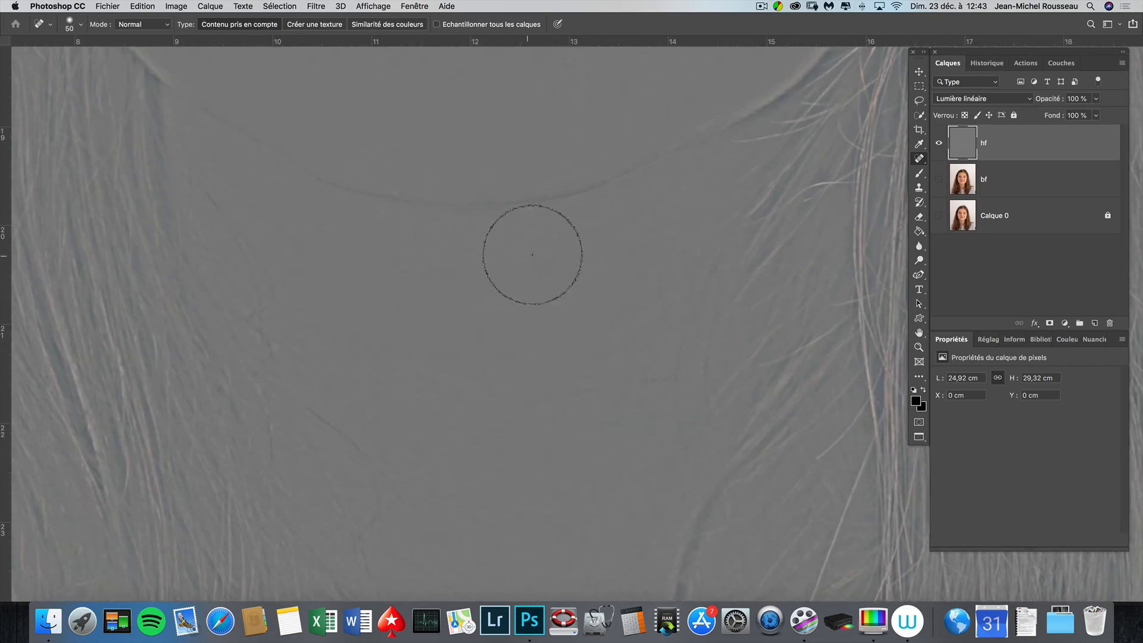
pyautogui.moveTo(532, 255); pyautogui.dragTo(619, 196)
pyautogui.moveTo(589, 262); pyautogui.dragTo(645, 198)
pyautogui.moveTo(429, 381); pyautogui.dragTo(309, 506)
pyautogui.moveTo(464, 453); pyautogui.dragTo(408, 335)
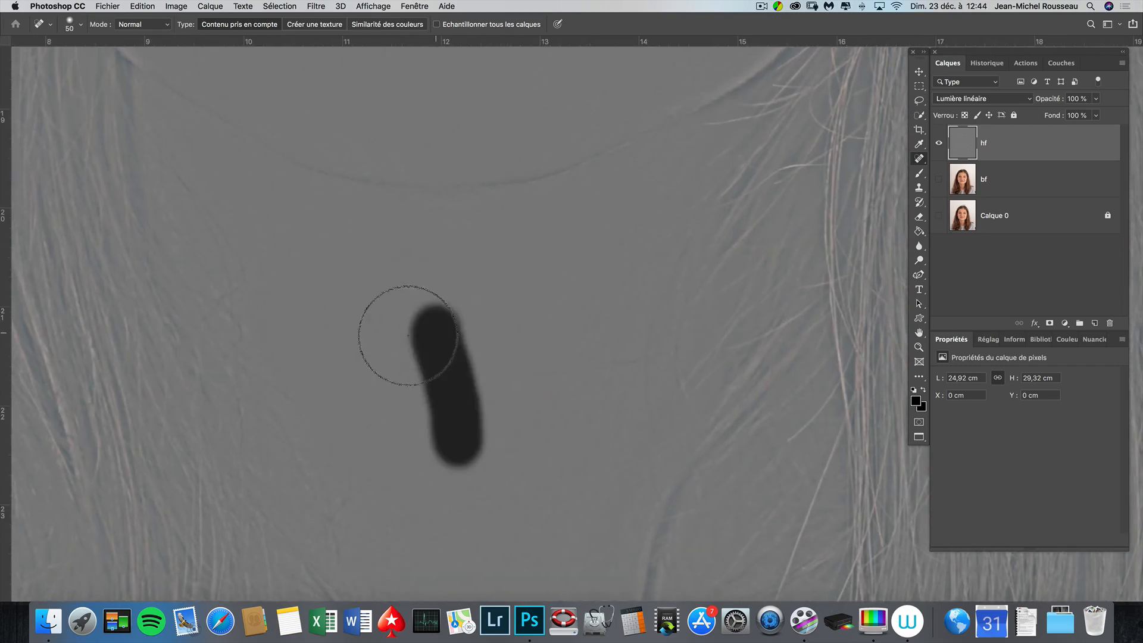
pyautogui.scroll(5, 536, 486)
pyautogui.click(518, 265)
# Show the bf and Calque 0 layers again to display the retouched face in colour
pyautogui.scroll(5, 646, 262)
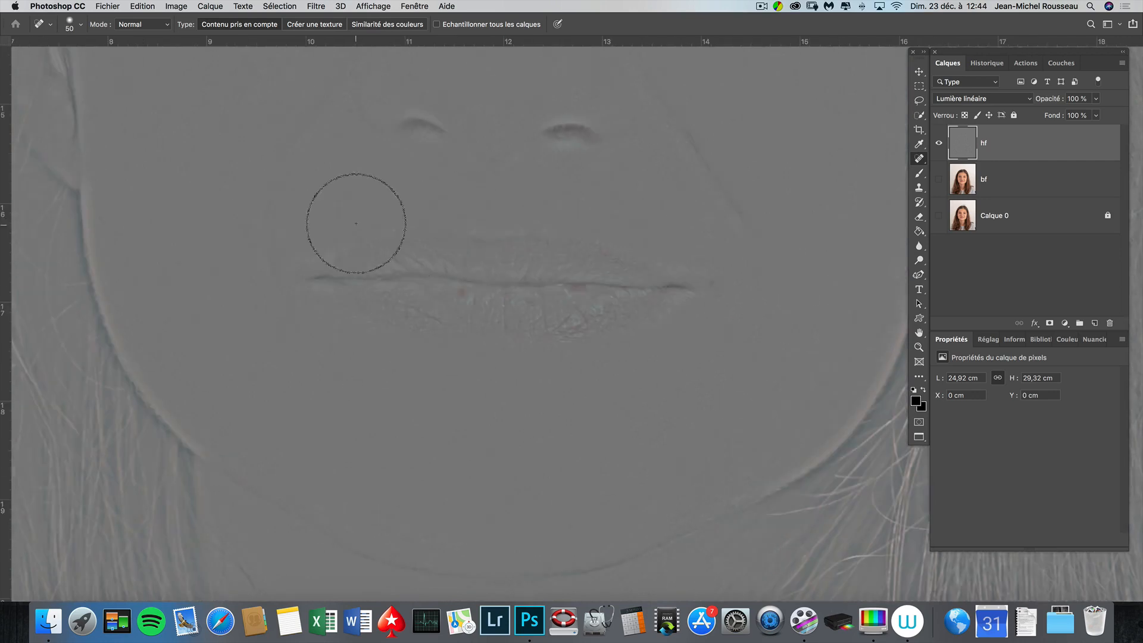
pyautogui.scroll(8, 661, 311)
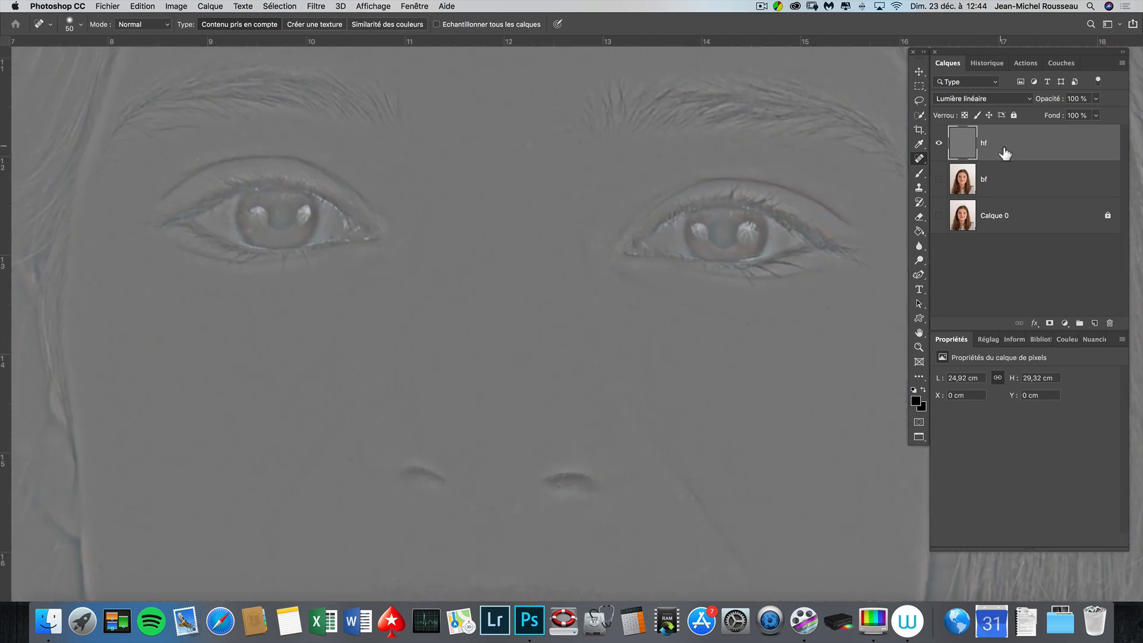
pyautogui.click(939, 179)
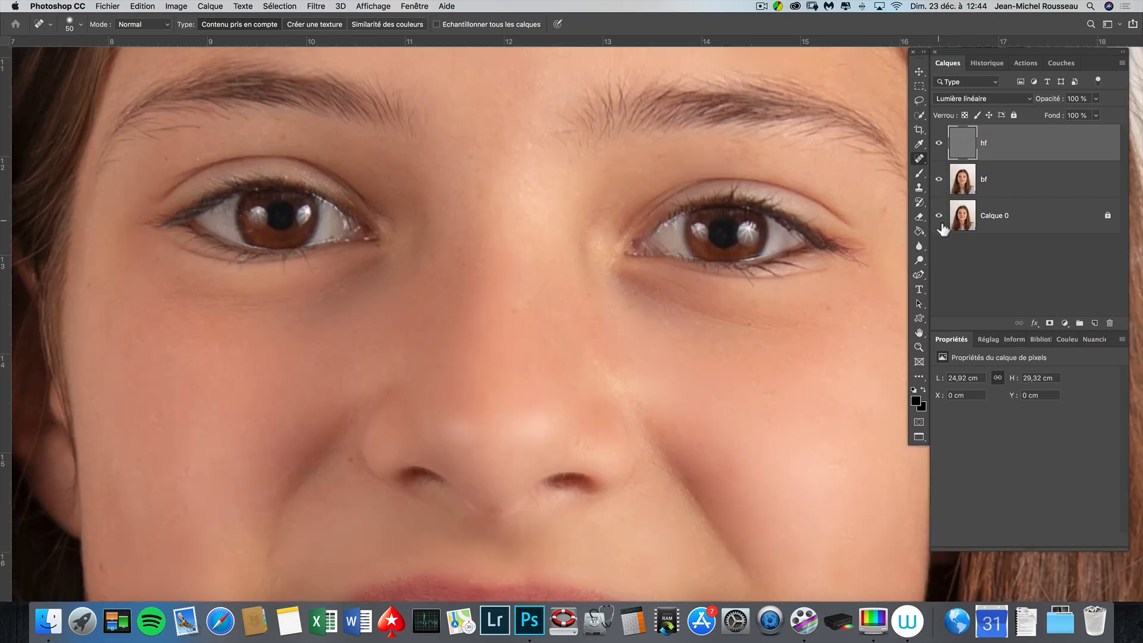
# Compare the full retouched portrait with the original by isolating Calque 0 and restoring all layers
pyautogui.press('super+minus')
pyautogui.press('super+minus')
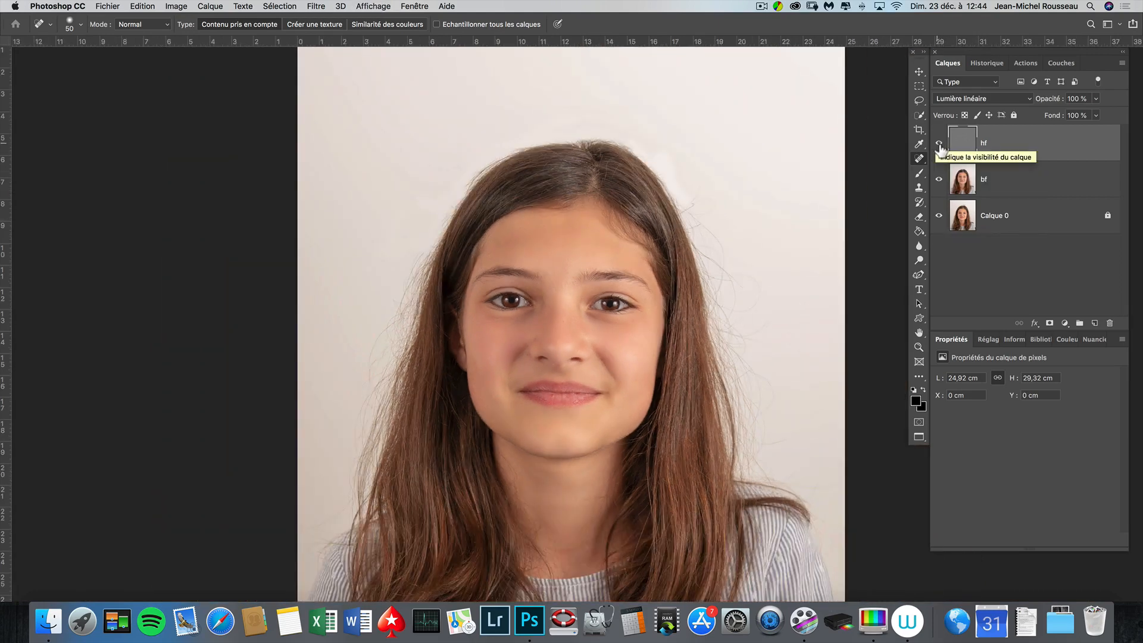
pyautogui.keyDown('alt'); pyautogui.click(940, 216); pyautogui.keyUp('alt')
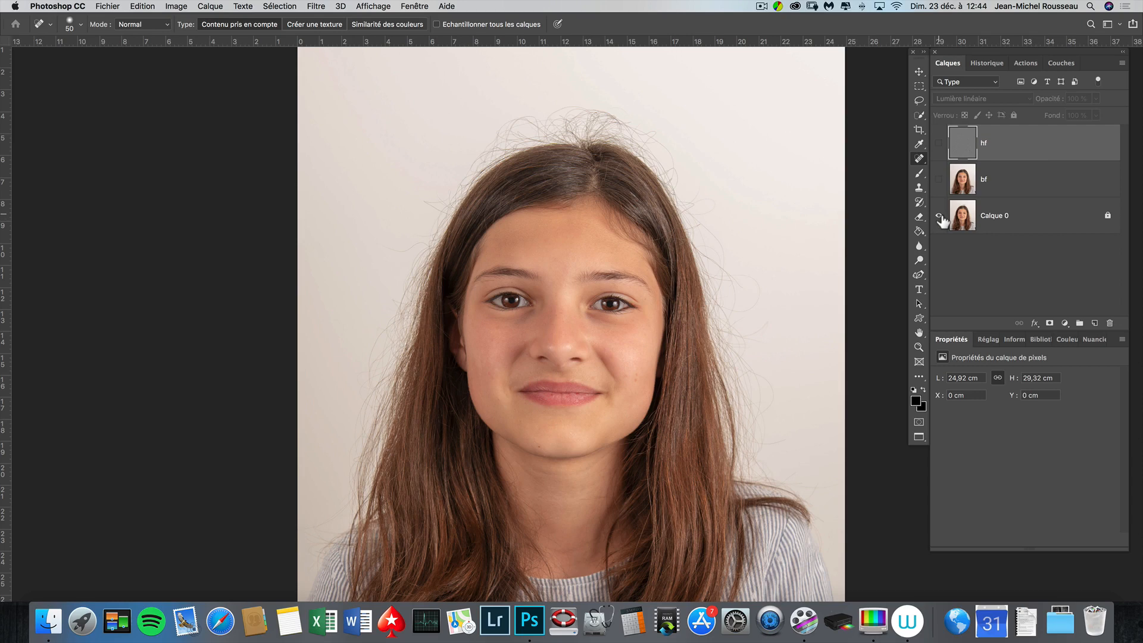
pyautogui.keyDown('alt'); pyautogui.click(940, 215); pyautogui.keyUp('alt')
pyautogui.keyDown('alt'); pyautogui.click(939, 216); pyautogui.keyUp('alt')
pyautogui.keyDown('alt'); pyautogui.click(940, 215); pyautogui.keyUp('alt')
# Compare the original and retouched versions close up on the face and again on the whole portrait
pyautogui.press('super+plus')
pyautogui.press('super+plus')
pyautogui.press('super+plus')
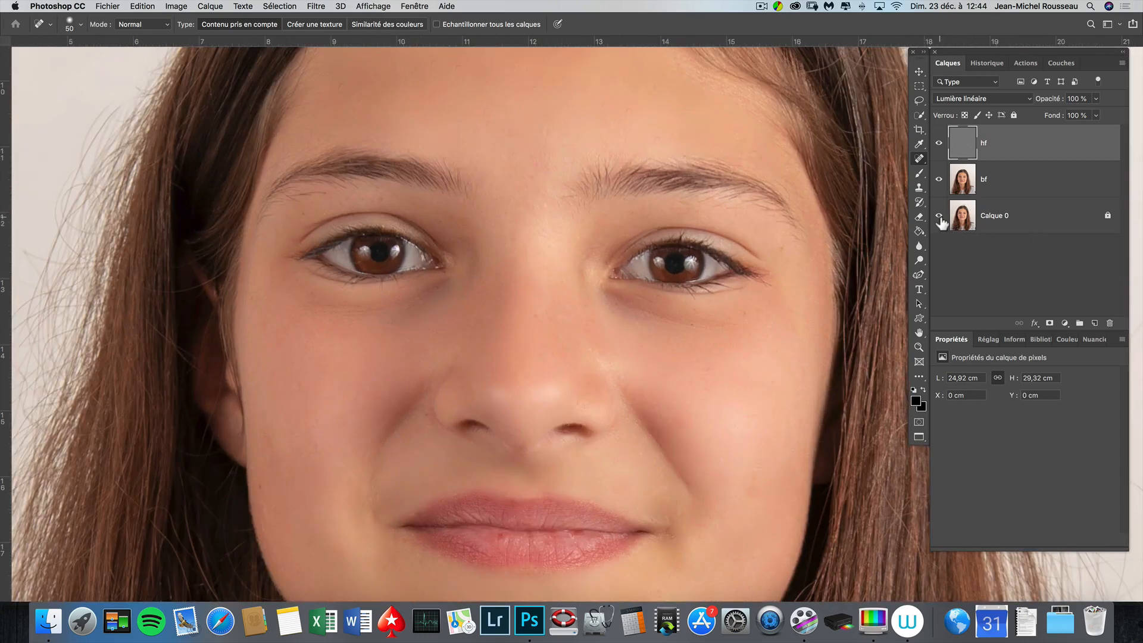
pyautogui.keyDown('alt'); pyautogui.click(940, 216); pyautogui.keyUp('alt')
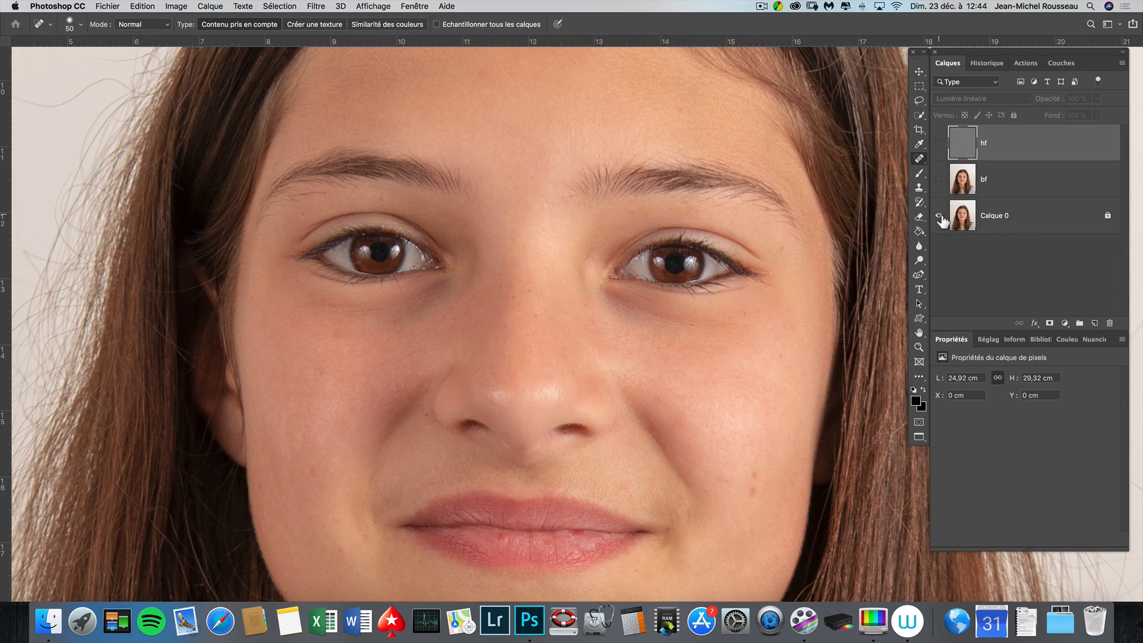
pyautogui.keyDown('alt'); pyautogui.click(939, 216); pyautogui.keyUp('alt')
pyautogui.keyDown('alt'); pyautogui.click(940, 216); pyautogui.keyUp('alt')
pyautogui.keyDown('alt'); pyautogui.click(939, 216); pyautogui.keyUp('alt')
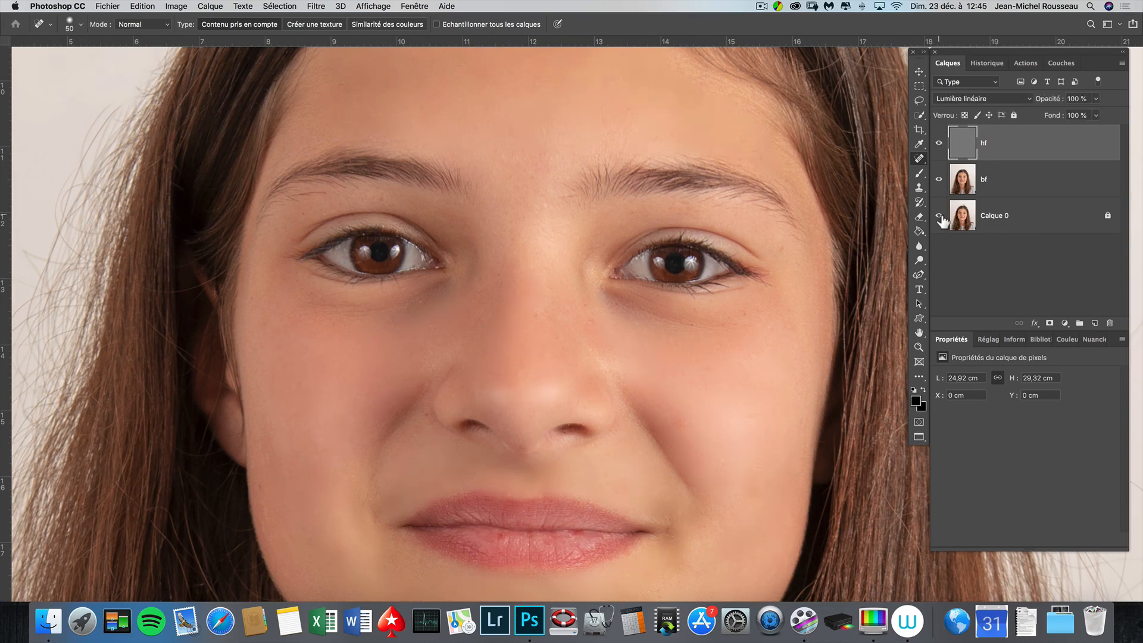
pyautogui.press('super+0')
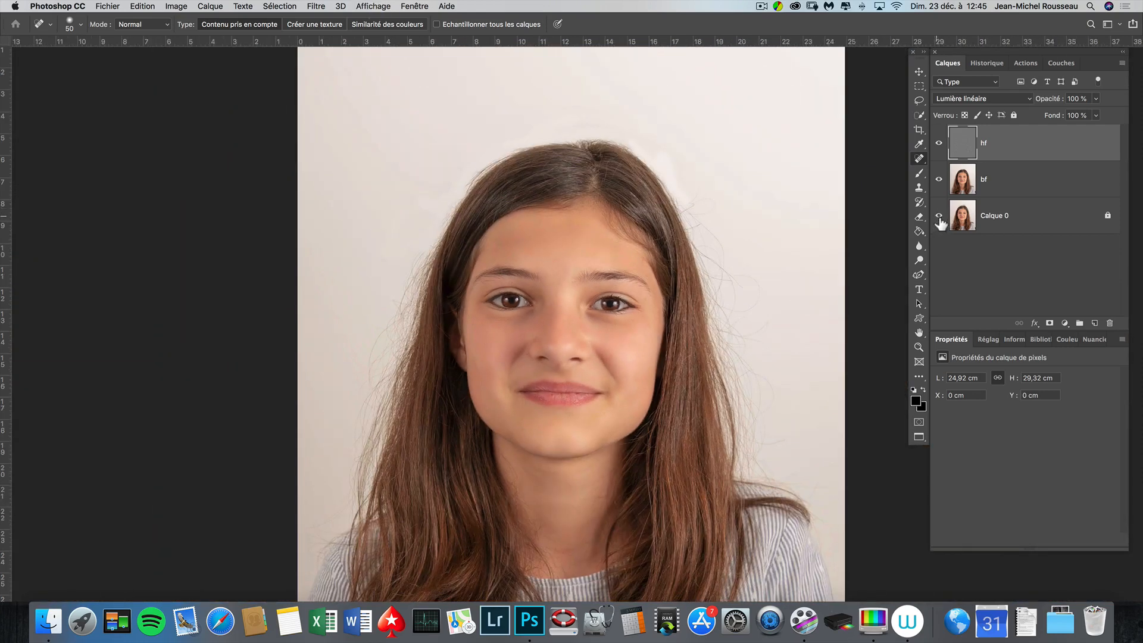
pyautogui.keyDown('alt'); pyautogui.click(940, 216); pyautogui.keyUp('alt')
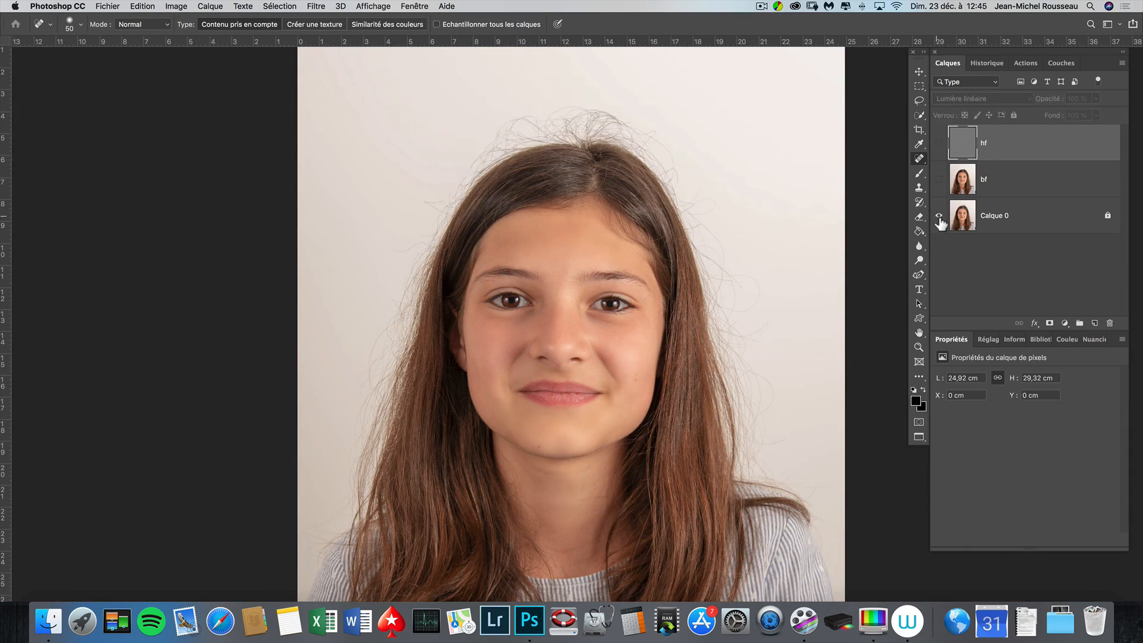
pyautogui.keyDown('alt'); pyautogui.click(939, 216); pyautogui.keyUp('alt')
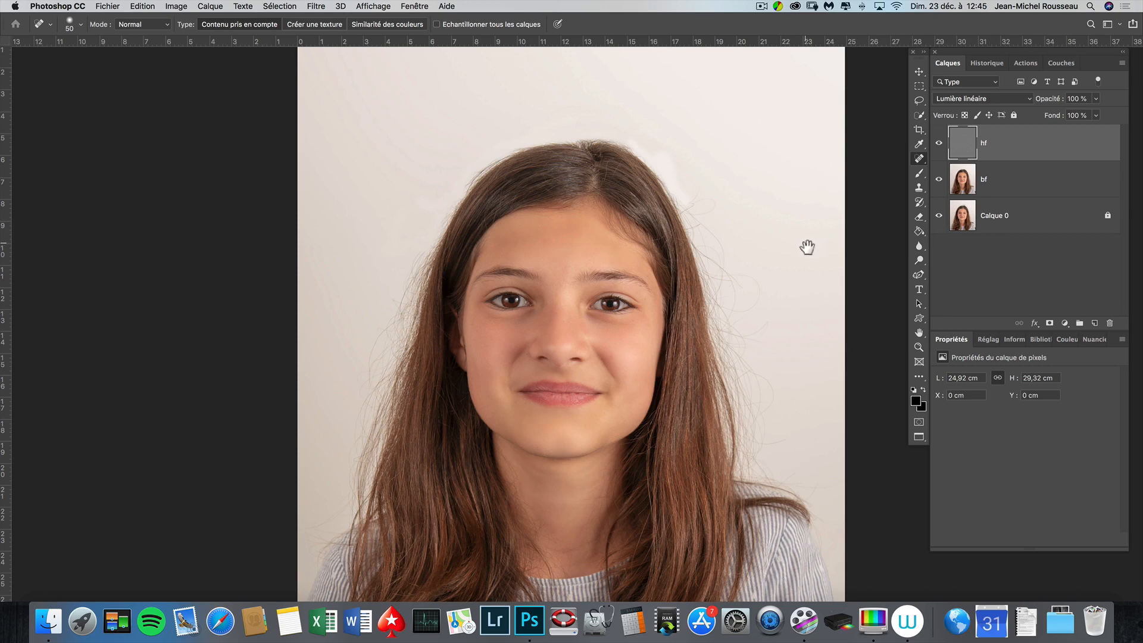
# Stamp all visible layers into a new merged layer above hf
pyautogui.click(1002, 280)
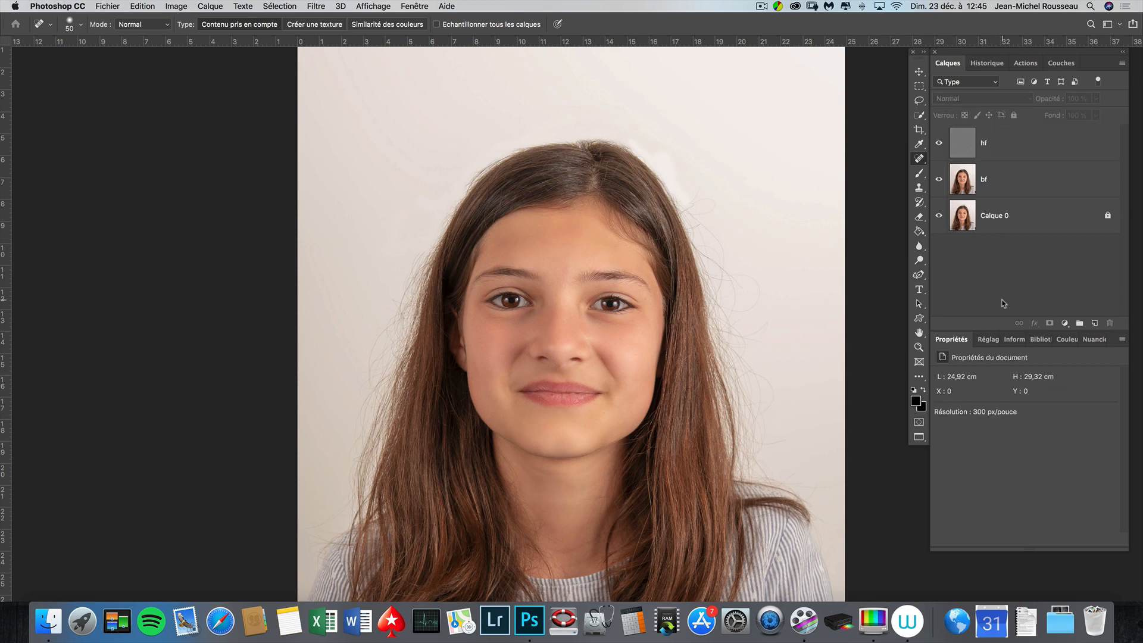
pyautogui.click(1034, 154)
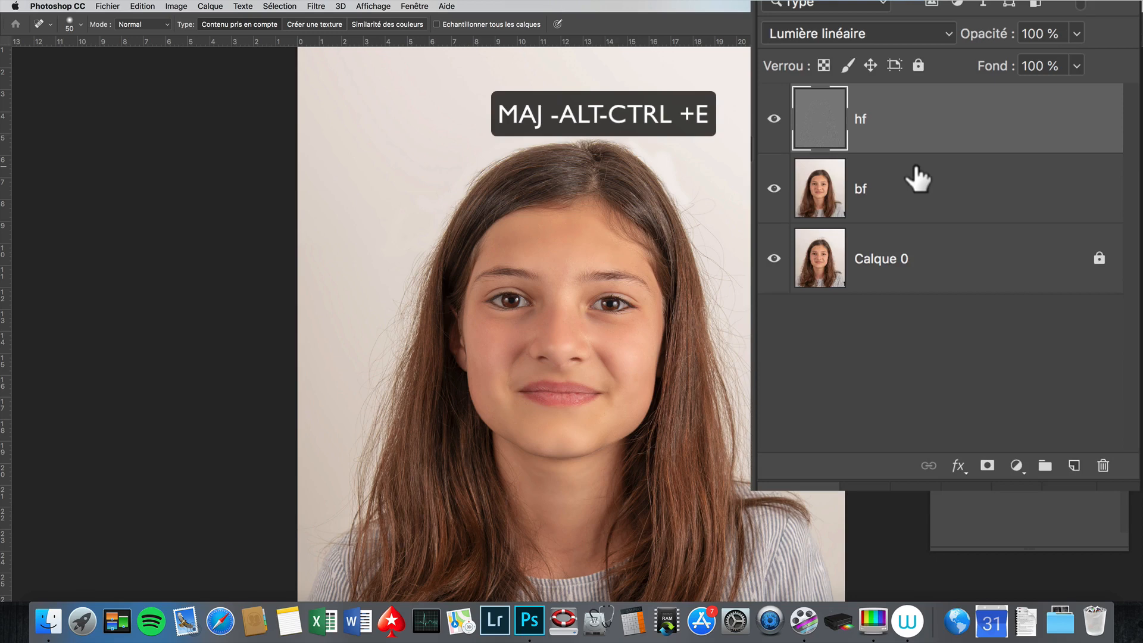
pyautogui.hotkey('ctrl', 'alt', 'shift', 'e')
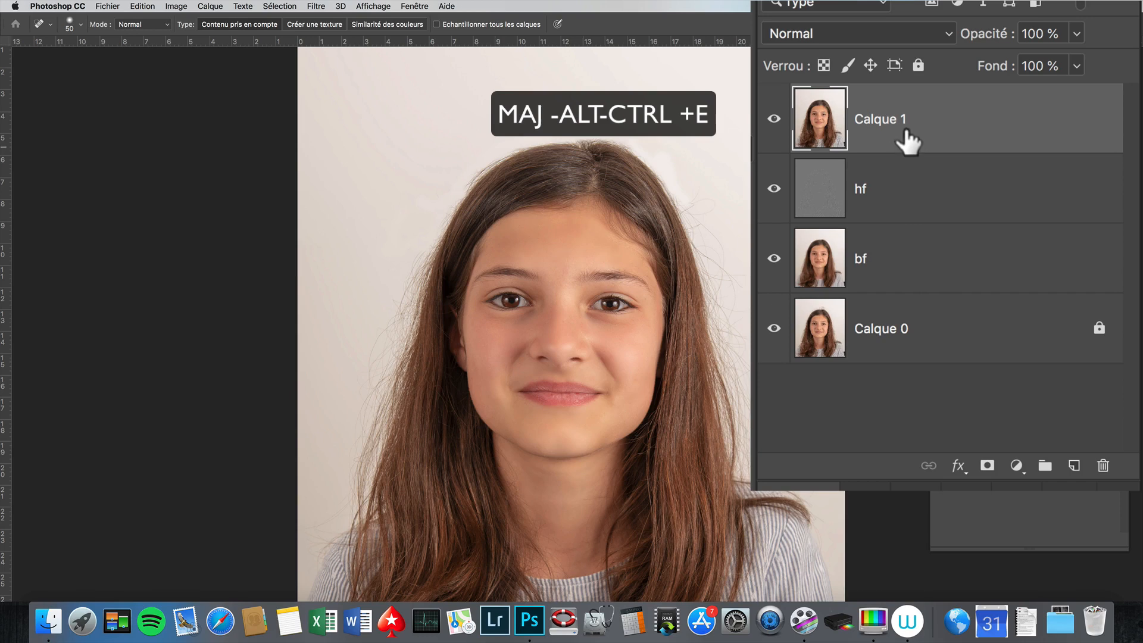
# Add a Courbes adjustment layer above the merged layer and raise the RVB curve's midtones to brighten the portrait
pyautogui.click(1019, 469)
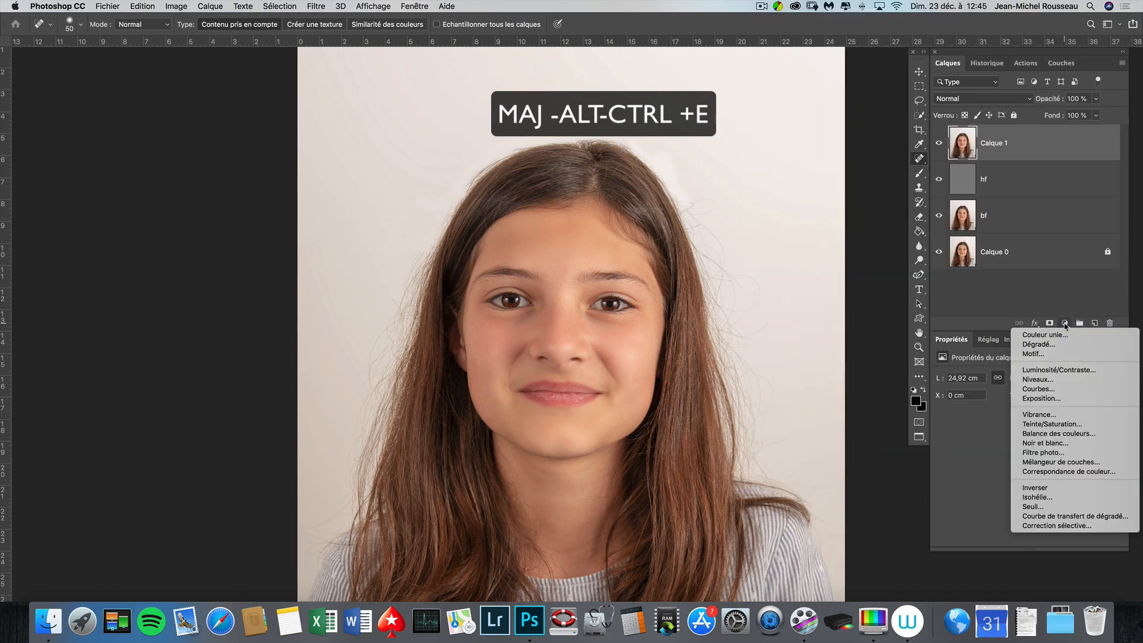
pyautogui.click(1073, 390)
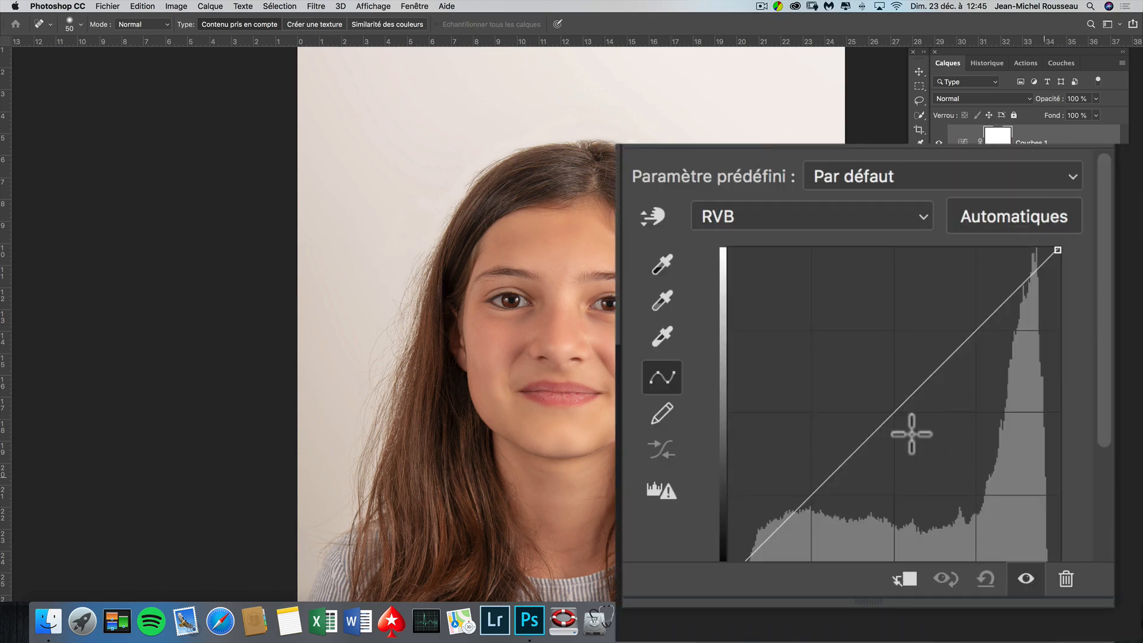
pyautogui.moveTo(903, 417); pyautogui.dragTo(886, 402)
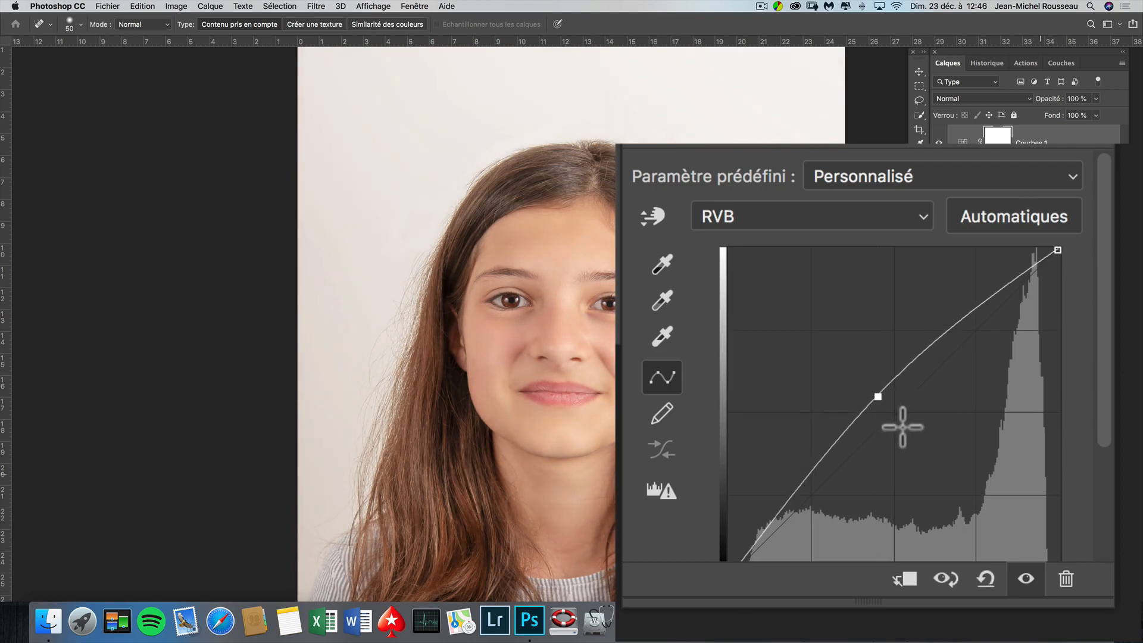
# Add a second Courbes adjustment layer on top and lower the RVB curve's midtones to darken the portrait
pyautogui.click(1068, 325)
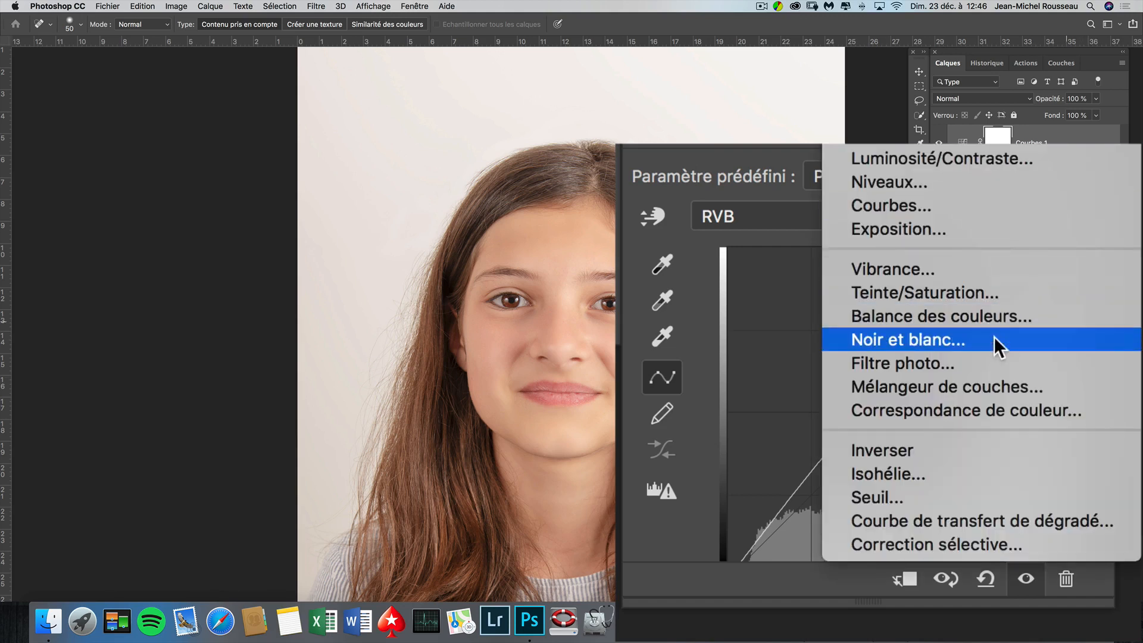
pyautogui.click(987, 199)
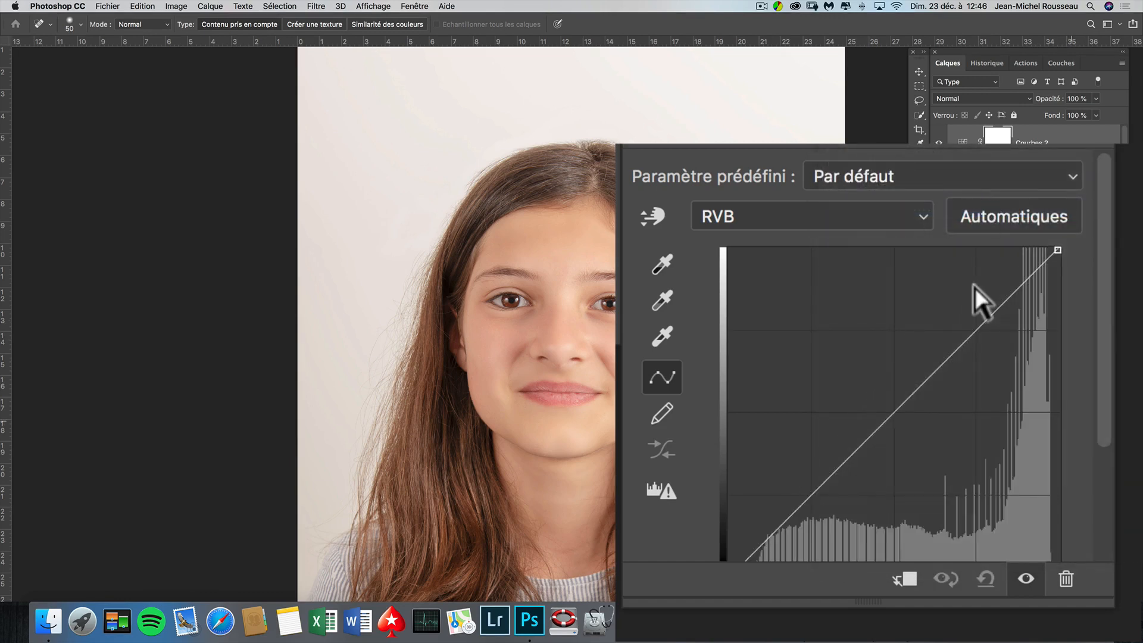
pyautogui.moveTo(906, 421); pyautogui.dragTo(918, 435)
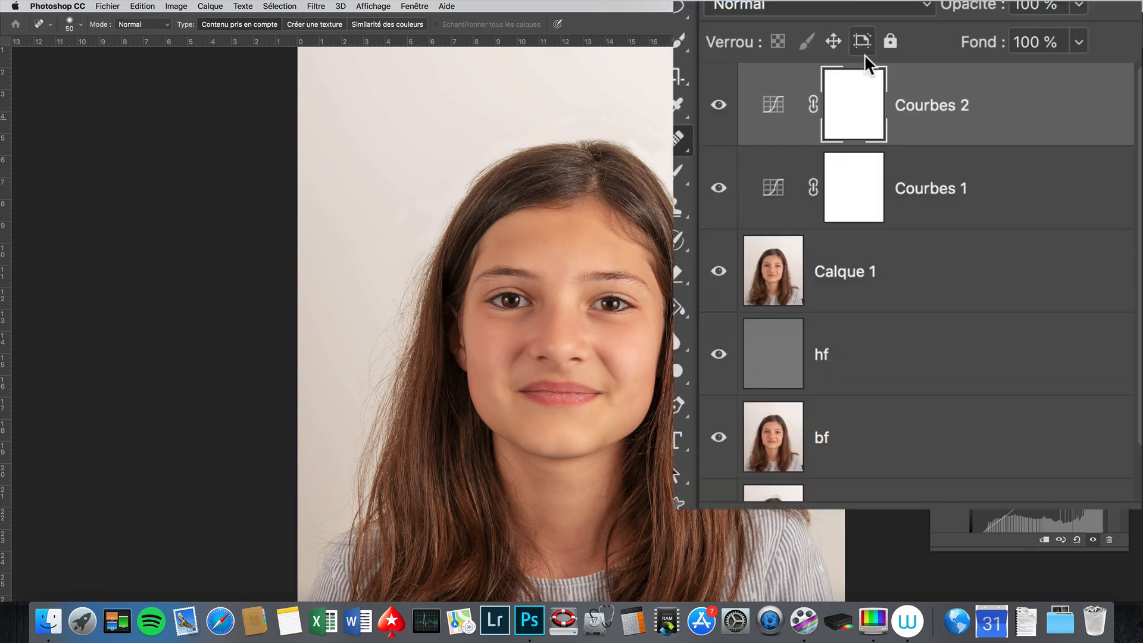
# Rename the brightening Courbes 1 layer as eclaircir and invert its mask to black
pyautogui.click(866, 205)
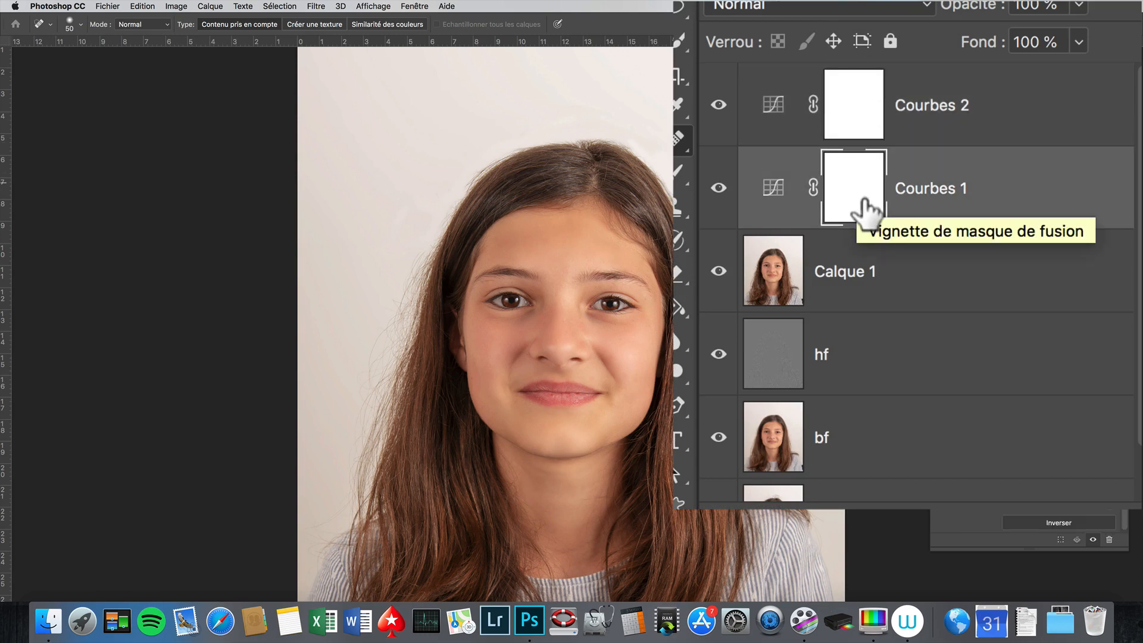
pyautogui.doubleClick(919, 189)
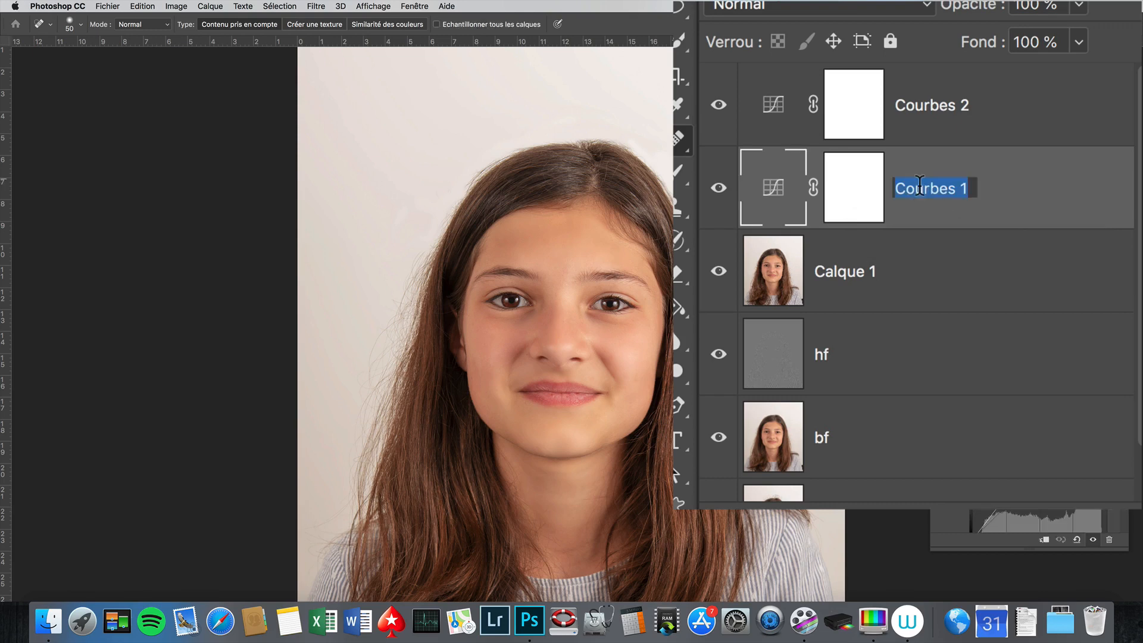
pyautogui.write('ecl')
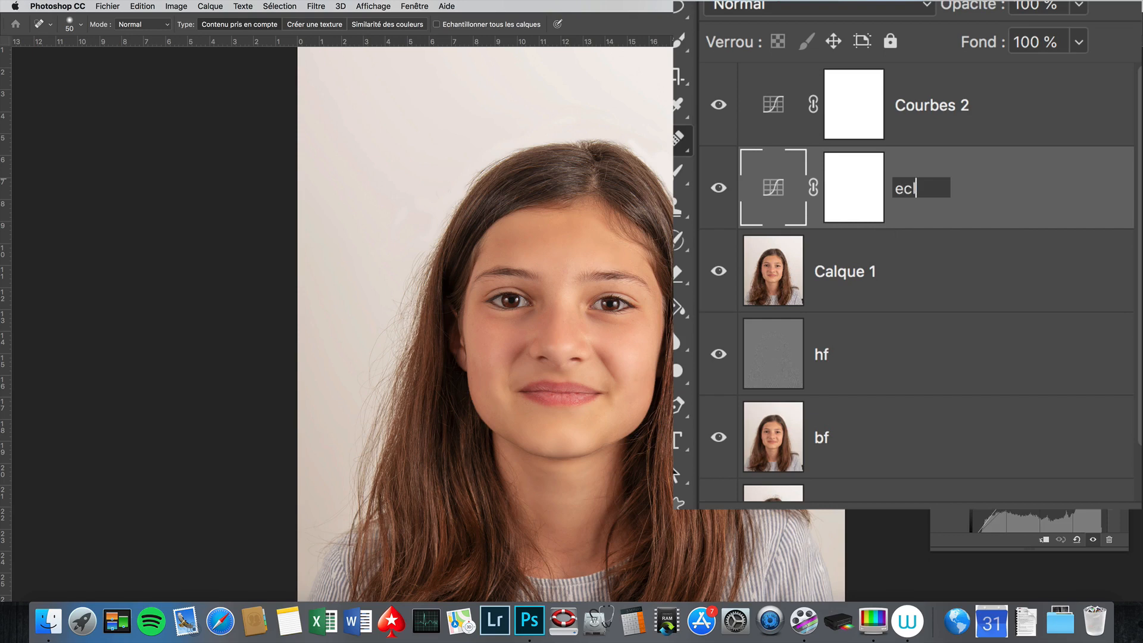
pyautogui.write('aircir')
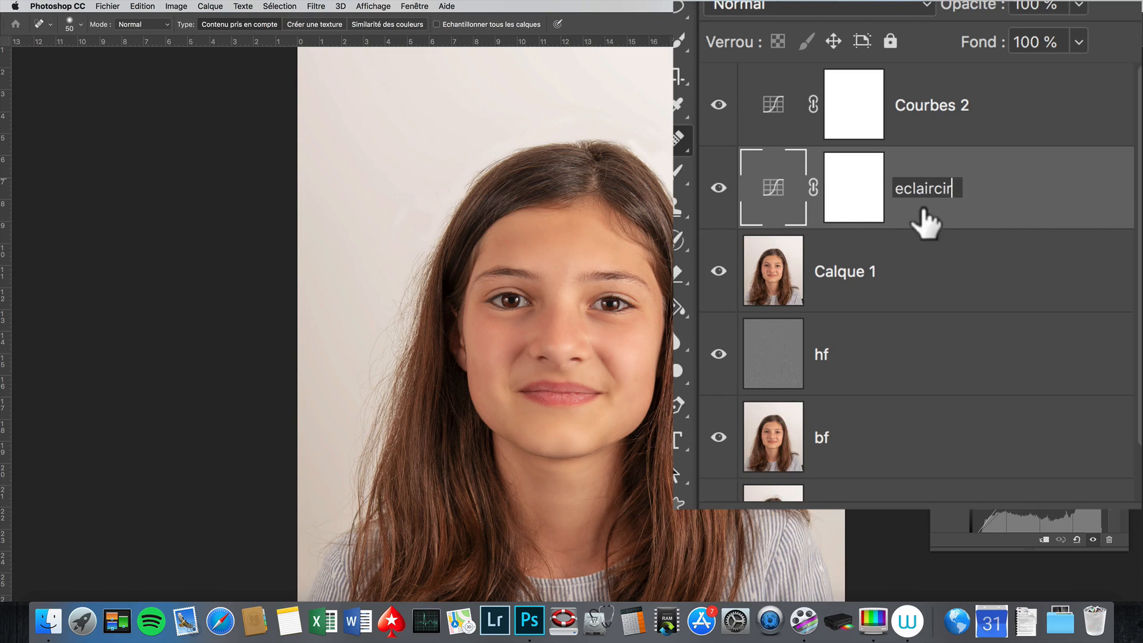
pyautogui.press('Return')
pyautogui.click(868, 215)
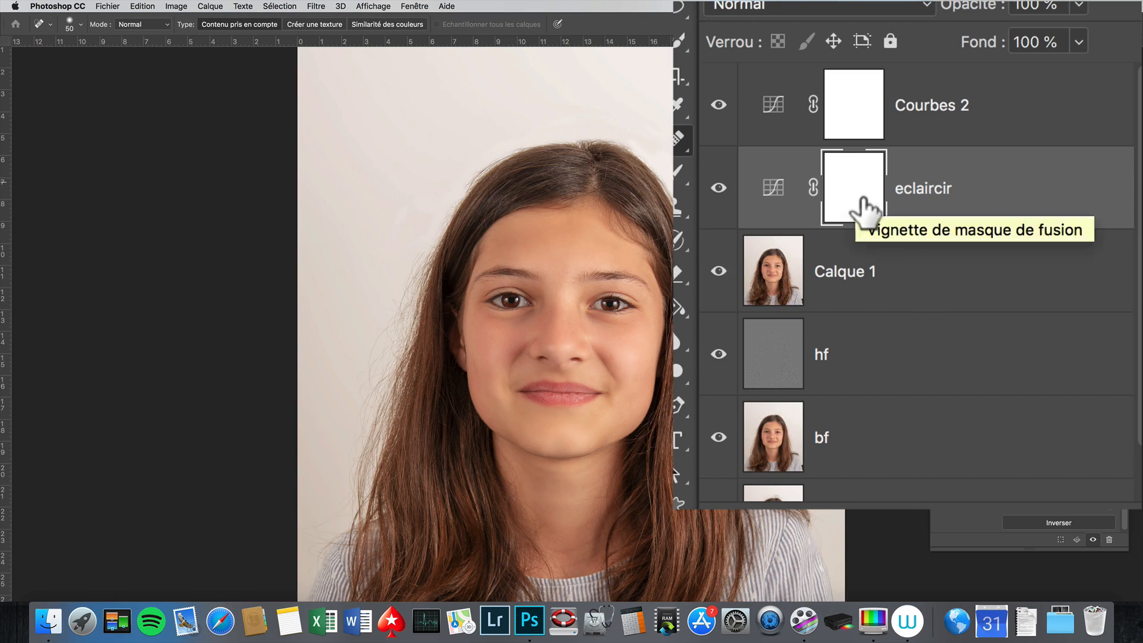
pyautogui.press('super+i')
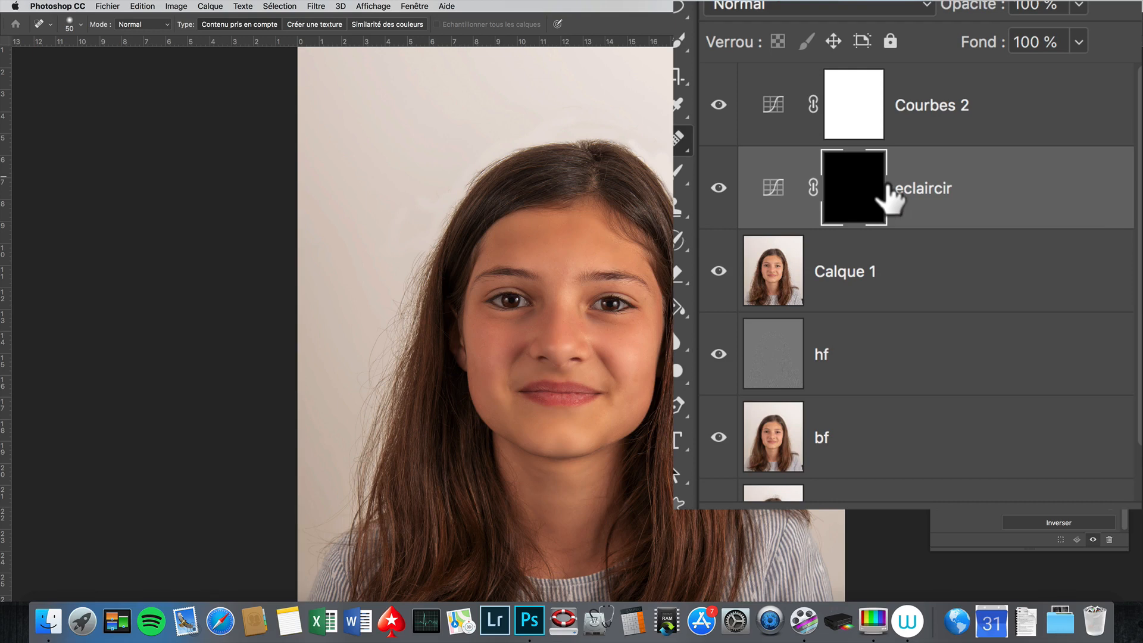
# Rename the darkening Courbes 2 layer as assombrir and invert its mask to black
pyautogui.click(862, 106)
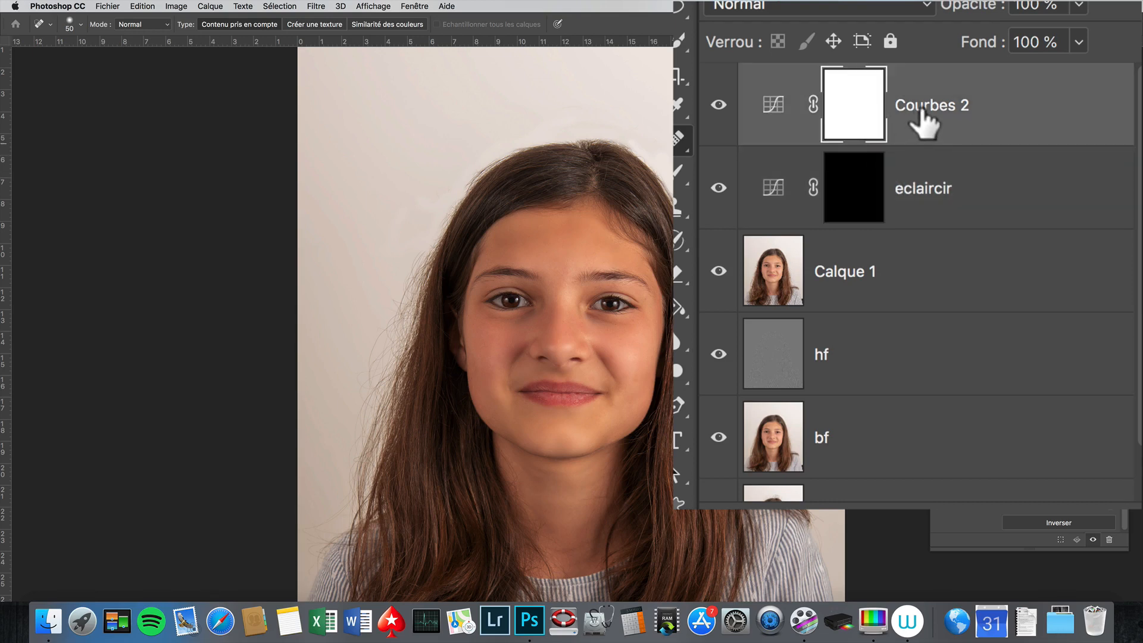
pyautogui.click(919, 120)
pyautogui.doubleClick(914, 105)
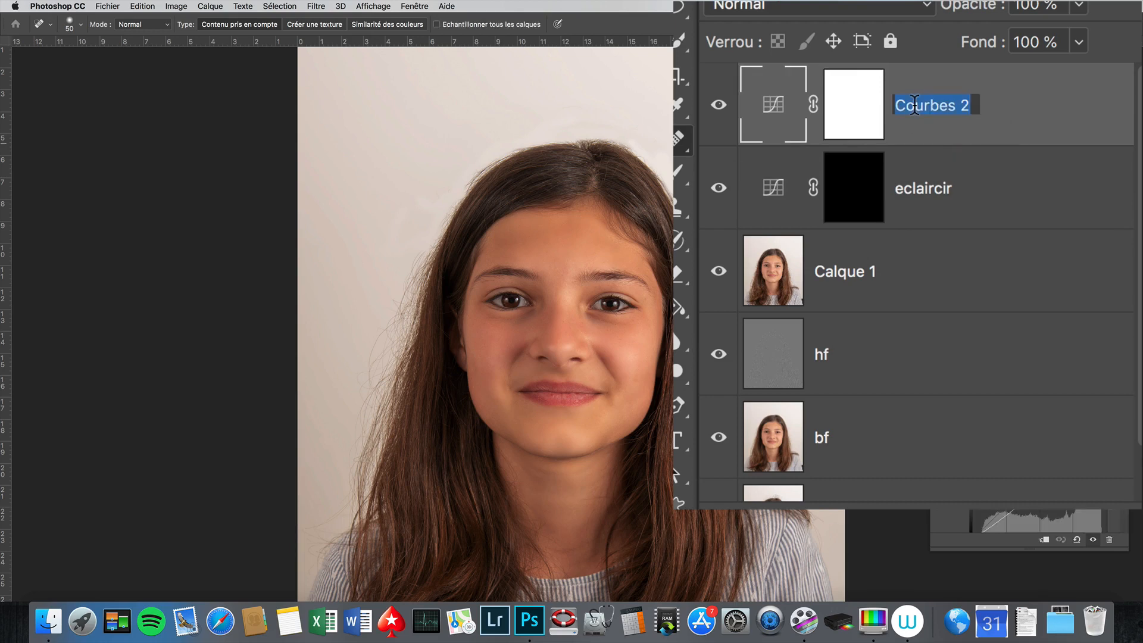
pyautogui.write('assomb')
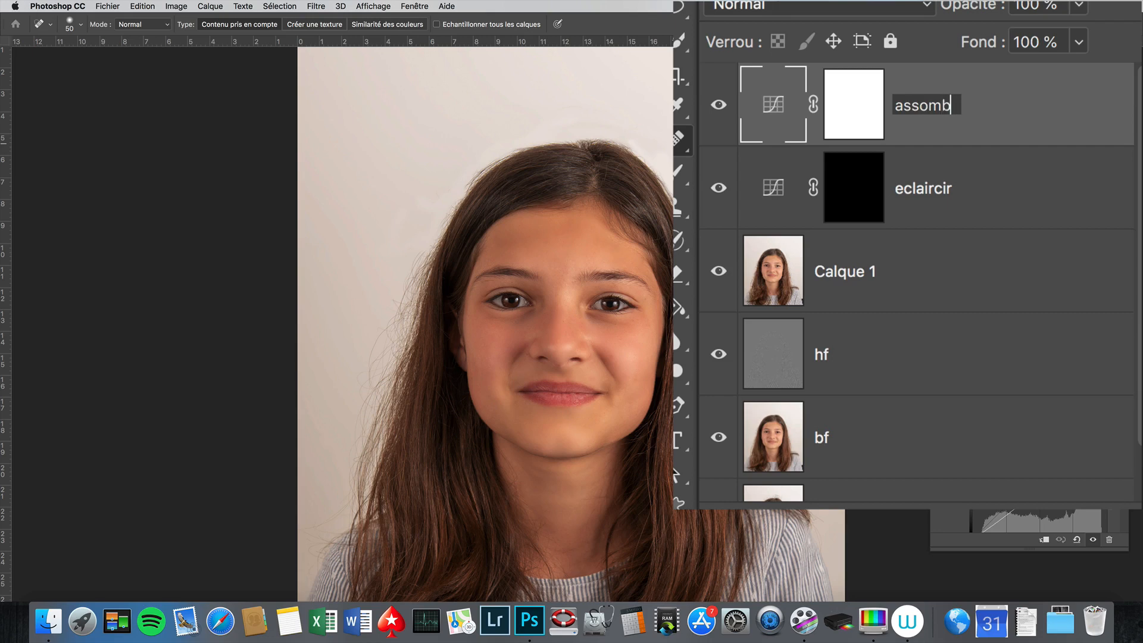
pyautogui.write('rir')
pyautogui.press('Return')
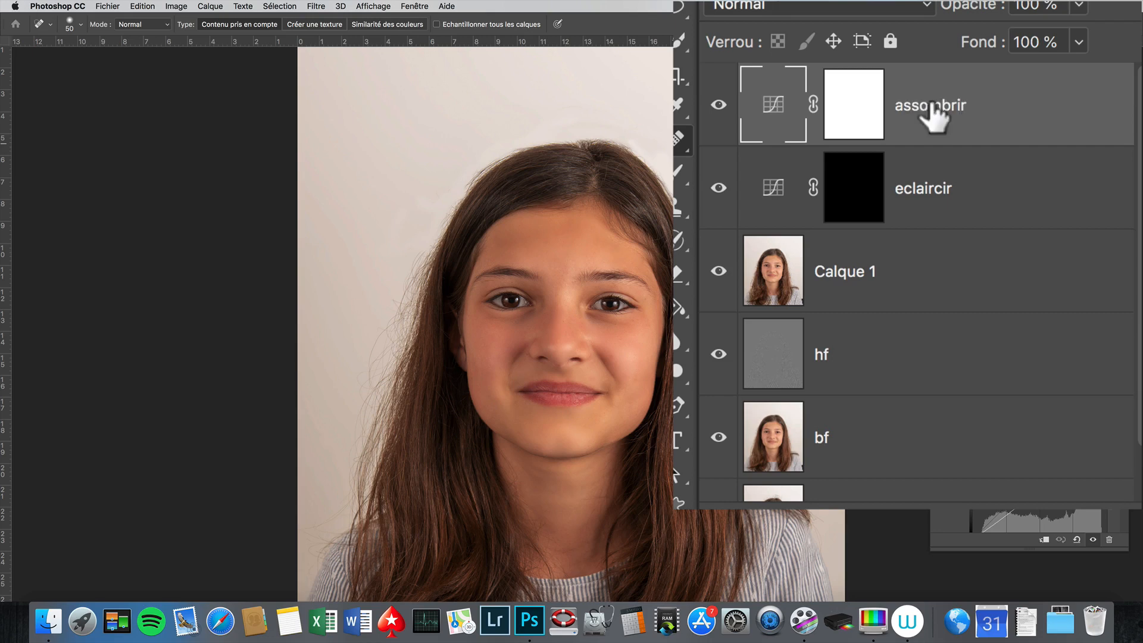
pyautogui.click(873, 106)
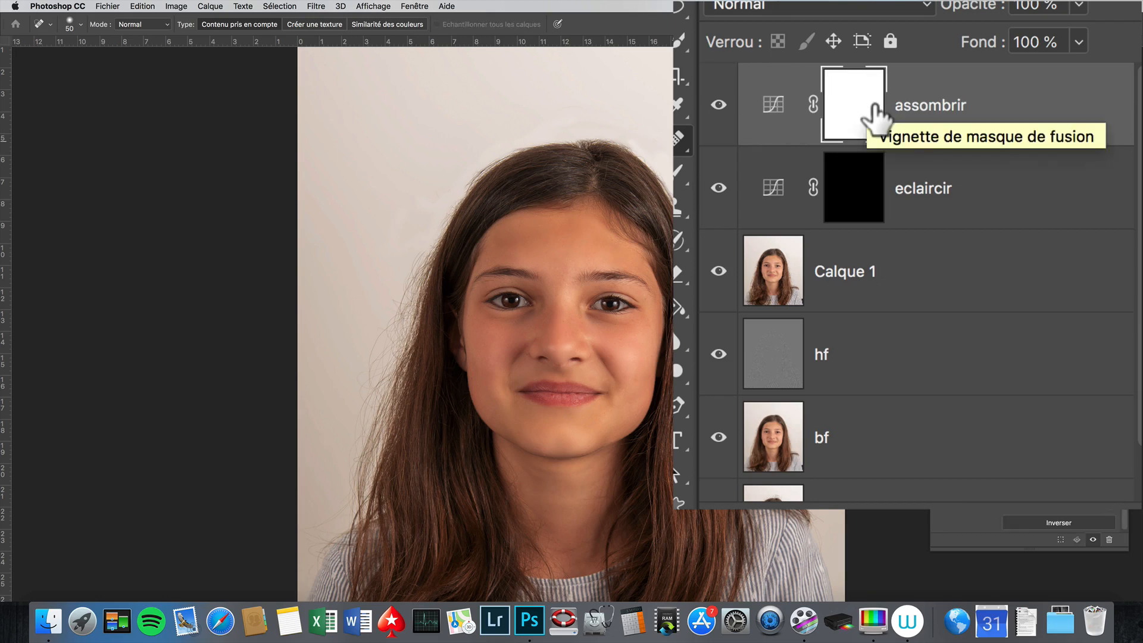
pyautogui.press('super+i')
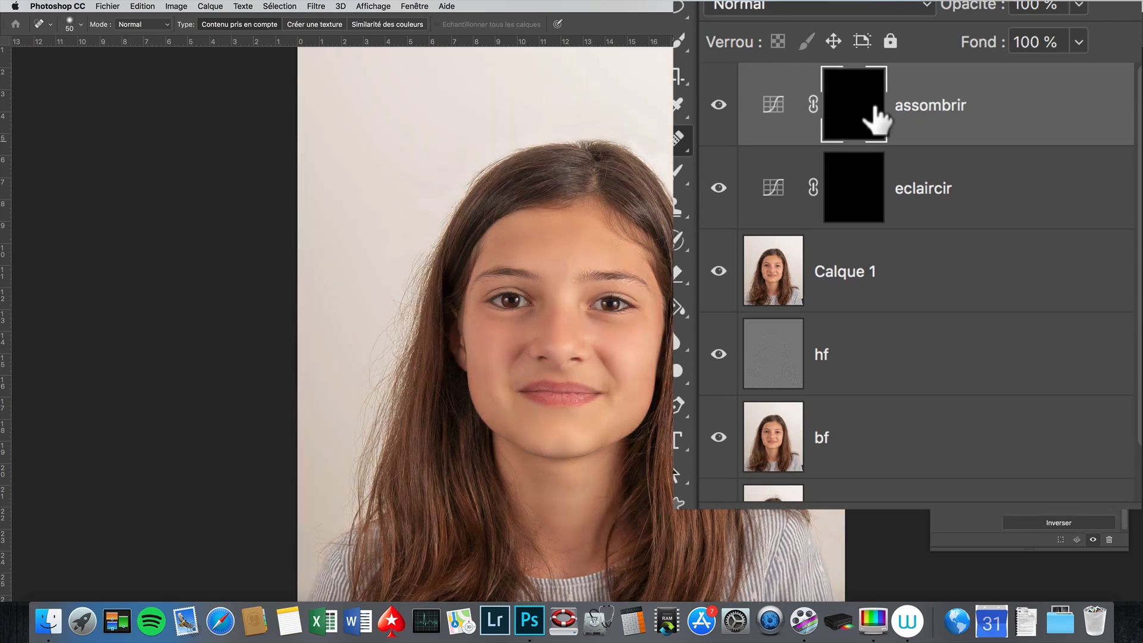
# Paint white on the assombrir mask with a 312 px brush to darken the forehead above the right-hand eyebrow
pyautogui.click(861, 189)
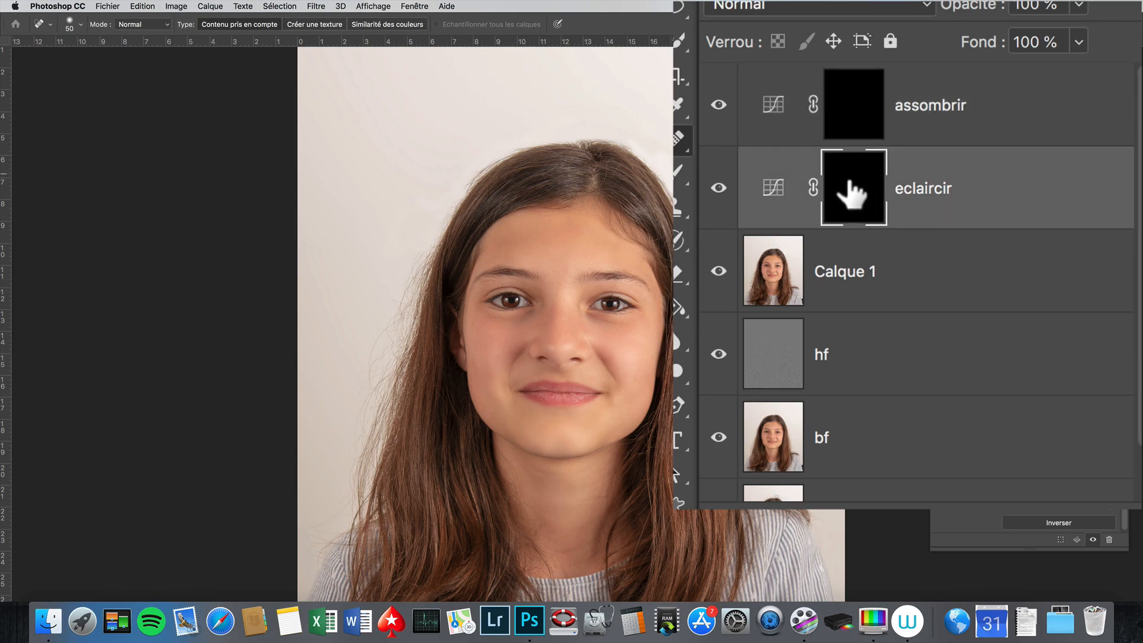
pyautogui.click(861, 132)
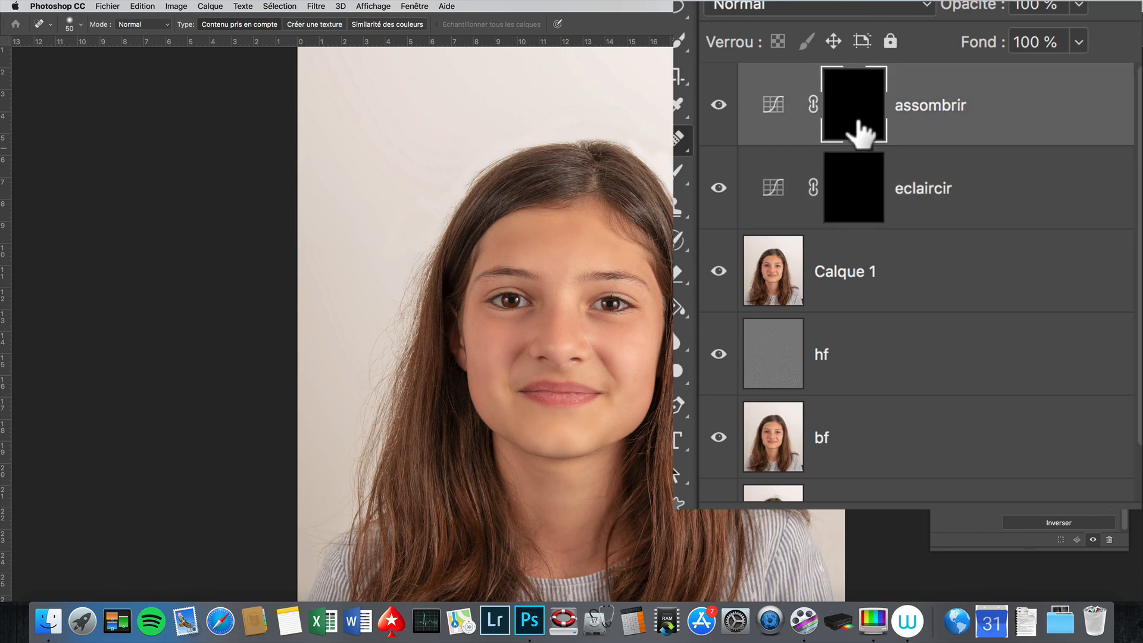
pyautogui.click(918, 173)
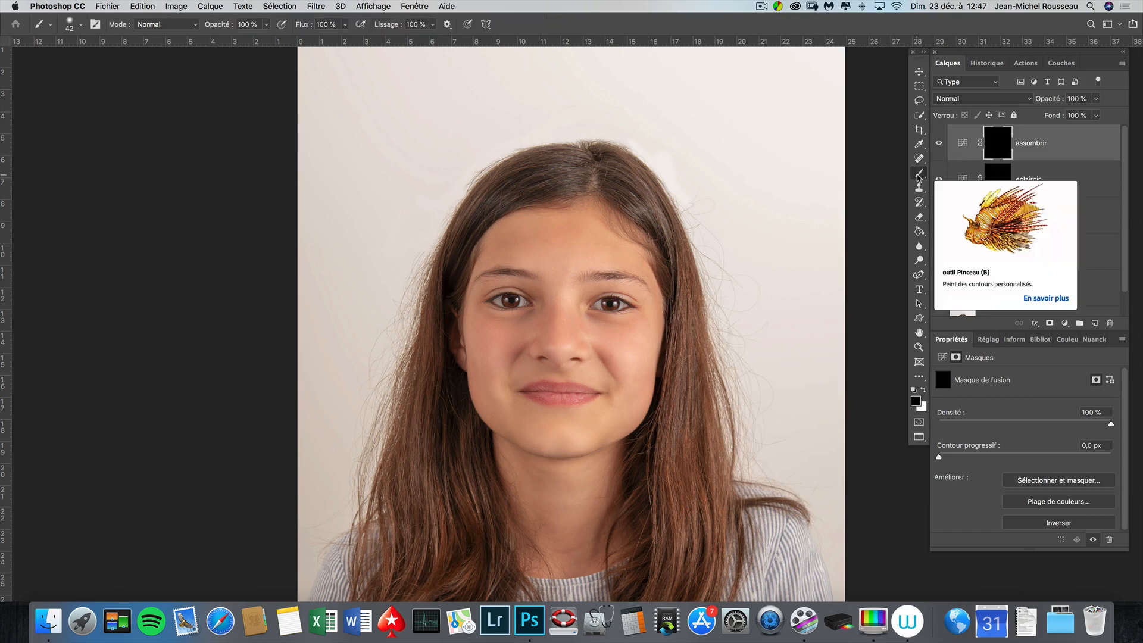
pyautogui.moveTo(636, 351)
pyautogui.mouseDown()
pyautogui.moveTo(695, 345)
pyautogui.moveTo(698, 274)
pyautogui.mouseUp()
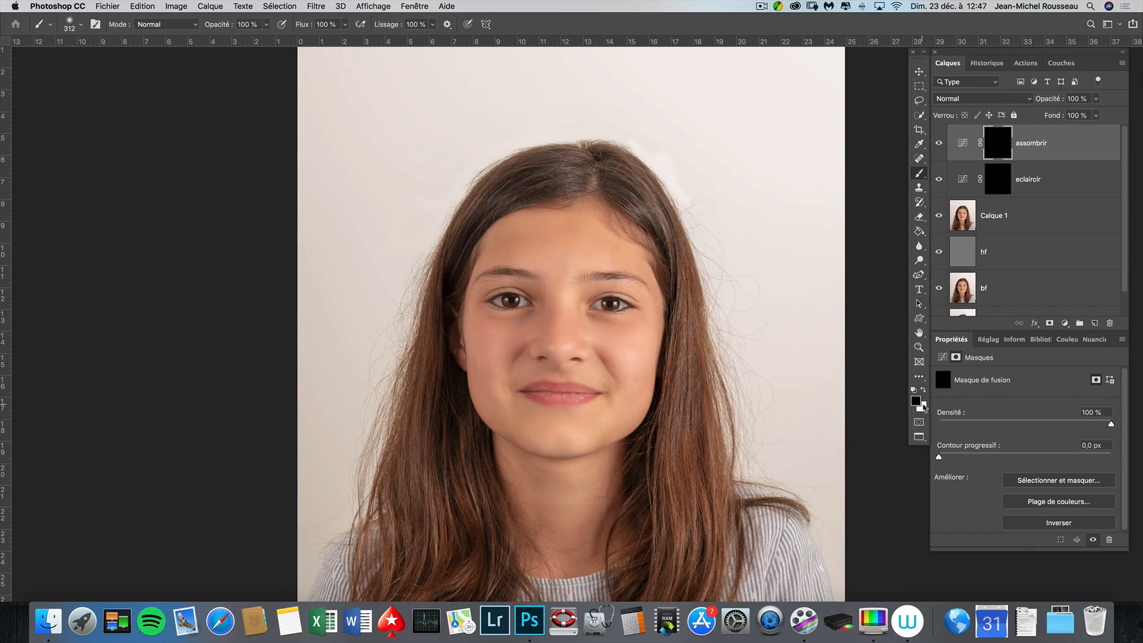
pyautogui.click(924, 391)
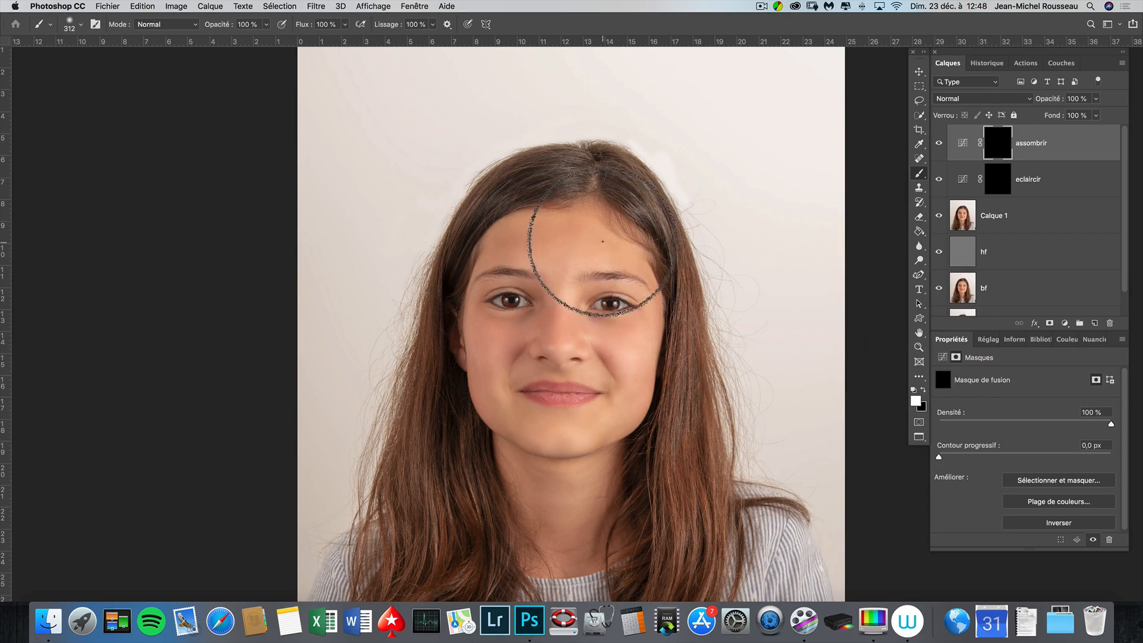
pyautogui.moveTo(609, 246)
pyautogui.mouseDown()
pyautogui.moveTo(637, 255)
pyautogui.moveTo(589, 255)
pyautogui.moveTo(608, 258)
pyautogui.mouseUp()
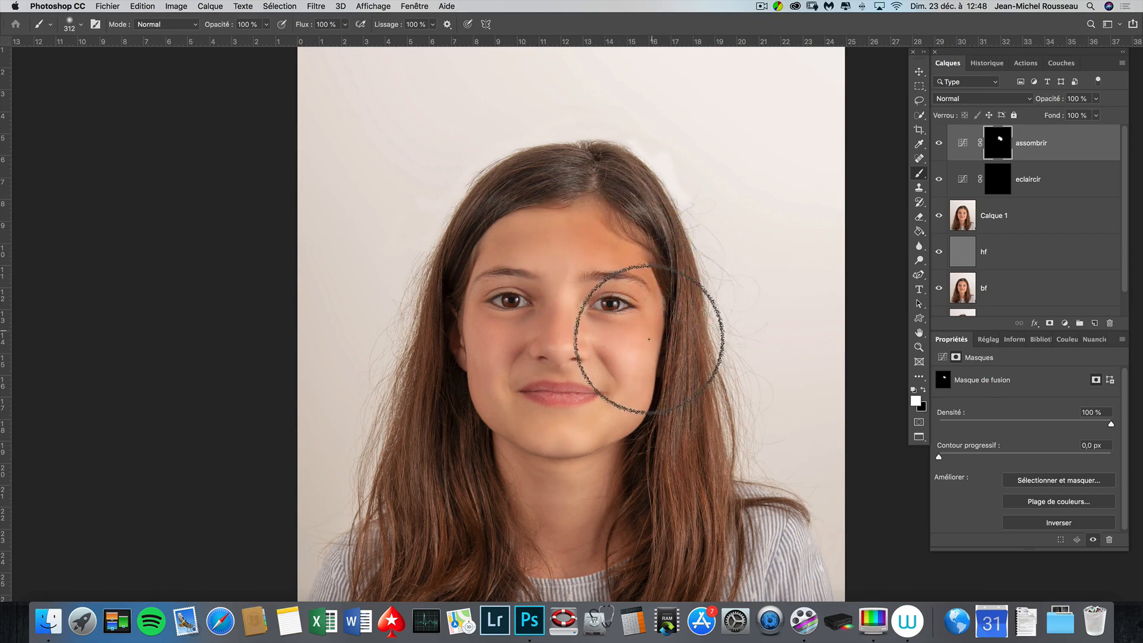
# Paint white on the assombrir mask down the right-hand cheek to the chin, and try out lower opacities for the layer
pyautogui.moveTo(628, 337)
pyautogui.mouseDown()
pyautogui.moveTo(632, 364)
pyautogui.moveTo(598, 336)
pyautogui.moveTo(591, 312)
pyautogui.moveTo(613, 357)
pyautogui.moveTo(610, 418)
pyautogui.moveTo(568, 434)
pyautogui.mouseUp()
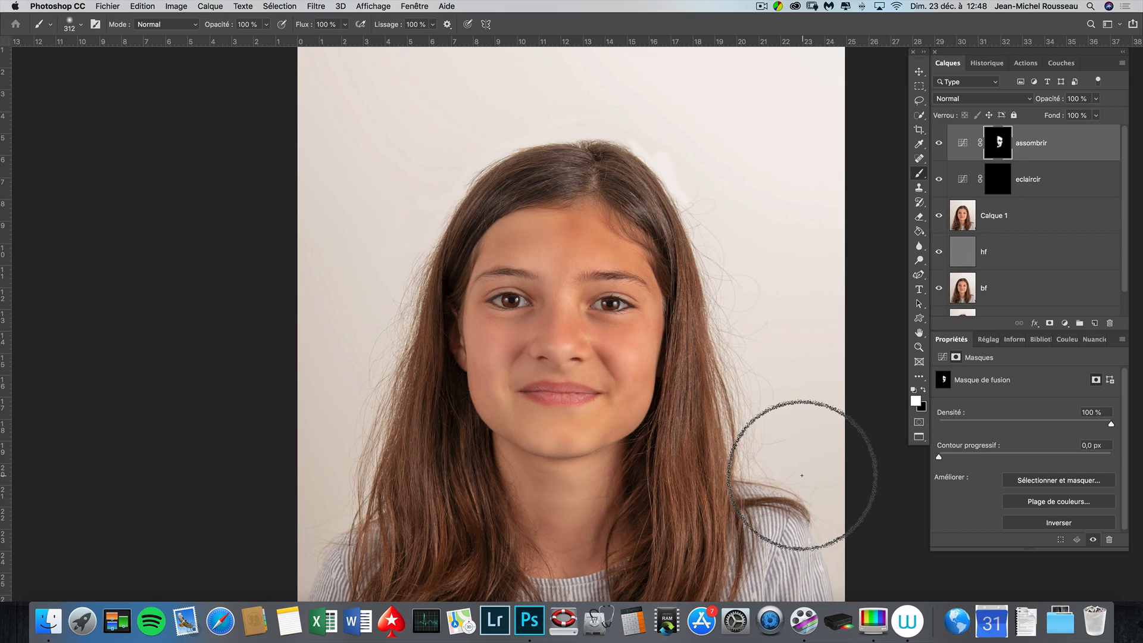
pyautogui.click(1096, 99)
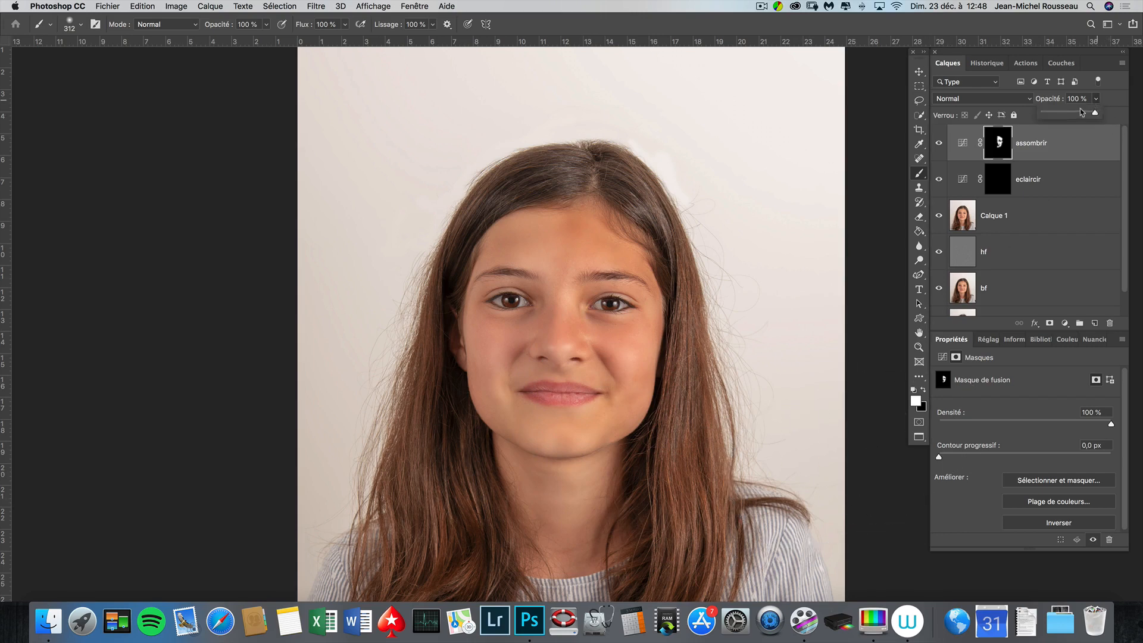
pyautogui.moveTo(1075, 116); pyautogui.dragTo(1109, 120)
# Paint white on the eclaircir mask with a 171 px brush, from beside the mouth on the left-hand cheek up to the forehead
pyautogui.doubleClick(1004, 188)
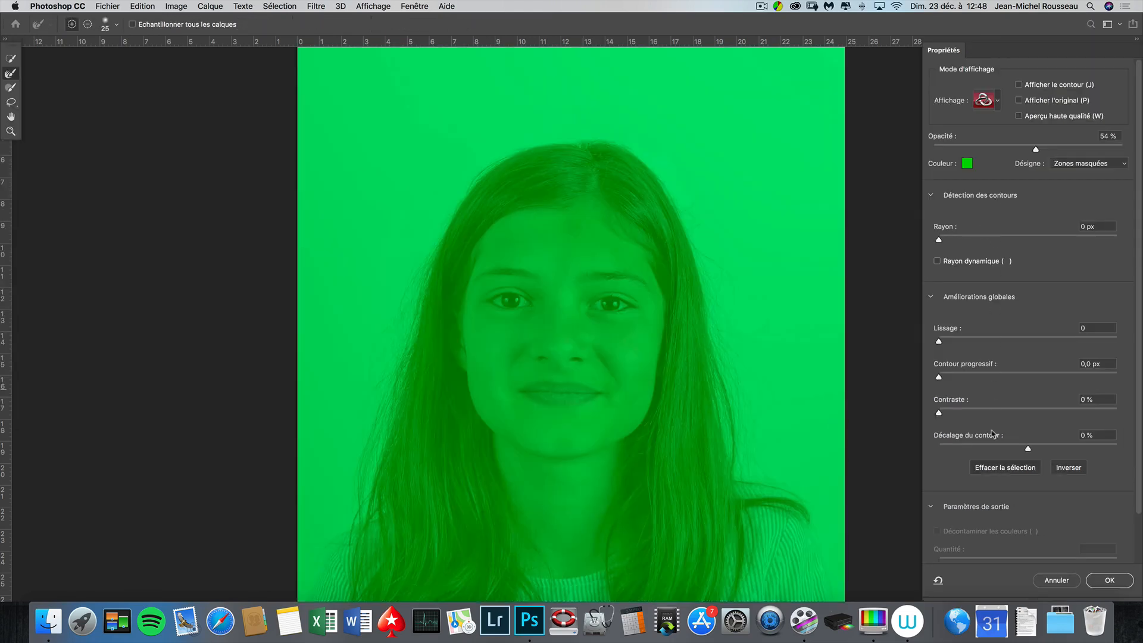
pyautogui.click(1059, 584)
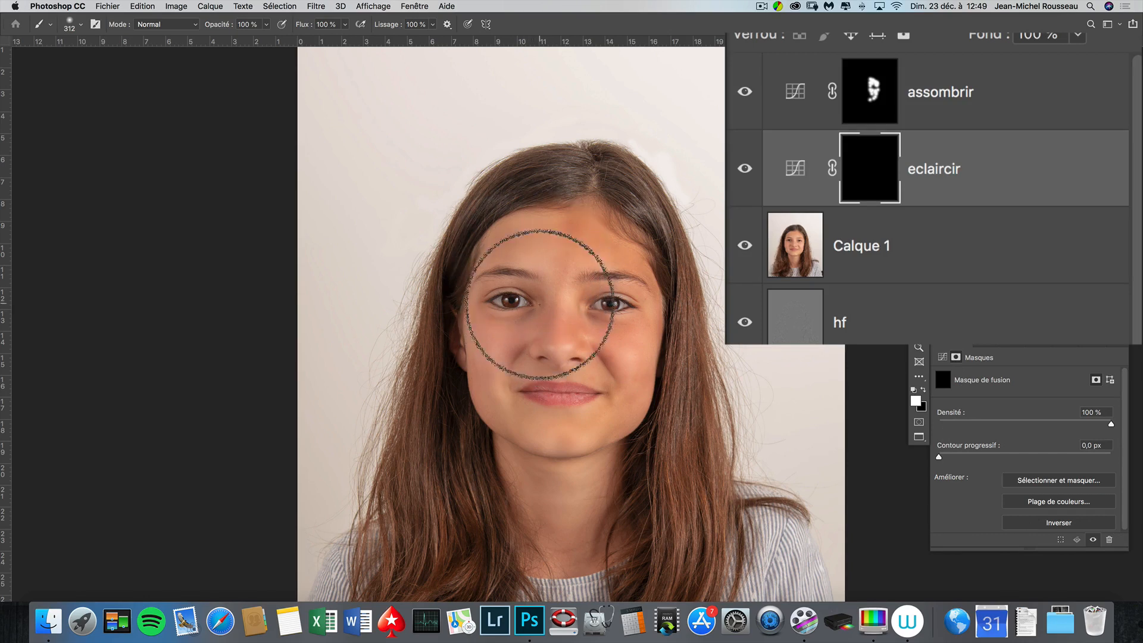
pyautogui.moveTo(546, 332); pyautogui.dragTo(523, 360)
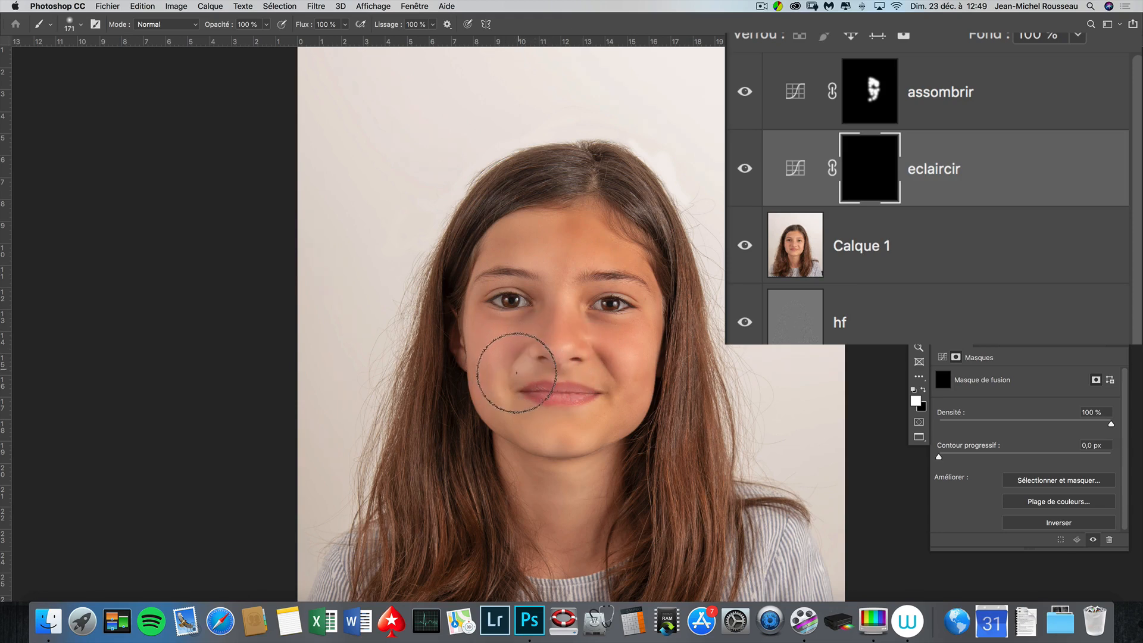
pyautogui.moveTo(517, 373)
pyautogui.mouseDown()
pyautogui.moveTo(589, 365)
pyautogui.moveTo(614, 398)
pyautogui.moveTo(548, 355)
pyautogui.moveTo(577, 360)
pyautogui.moveTo(546, 330)
pyautogui.moveTo(552, 307)
pyautogui.moveTo(546, 350)
pyautogui.moveTo(534, 226)
pyautogui.moveTo(510, 233)
pyautogui.moveTo(519, 241)
pyautogui.moveTo(508, 257)
pyautogui.moveTo(491, 256)
pyautogui.moveTo(551, 240)
pyautogui.mouseUp()
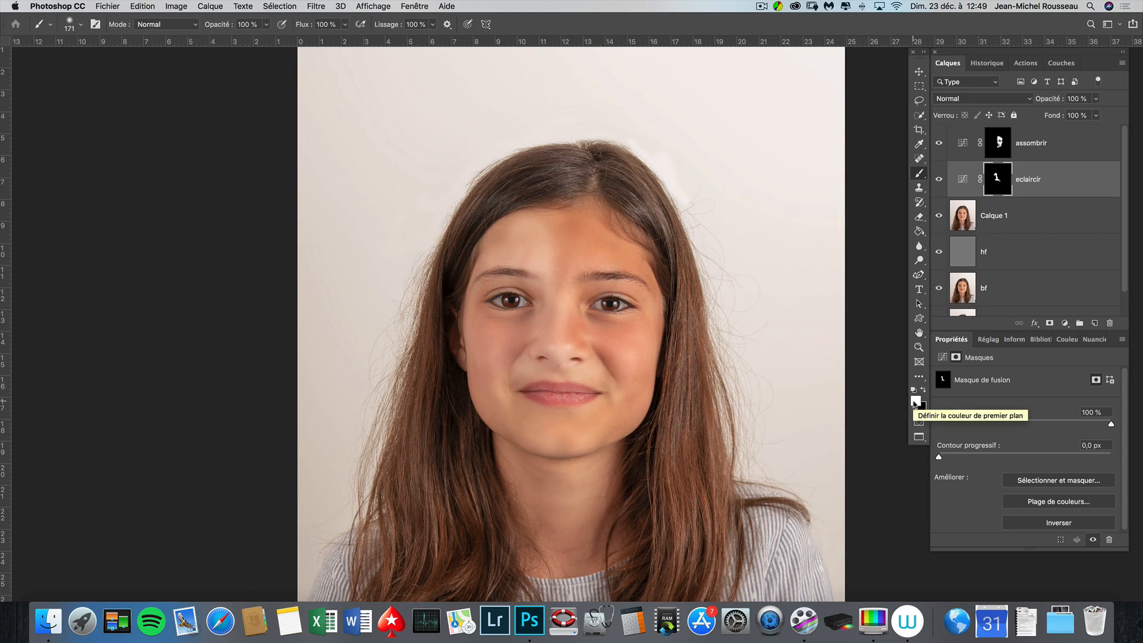
# Undo all the brush strokes painted on the eclaircir mask
pyautogui.press('super+z')
pyautogui.press('super+z')
pyautogui.press('super+z')
pyautogui.press('super+z')
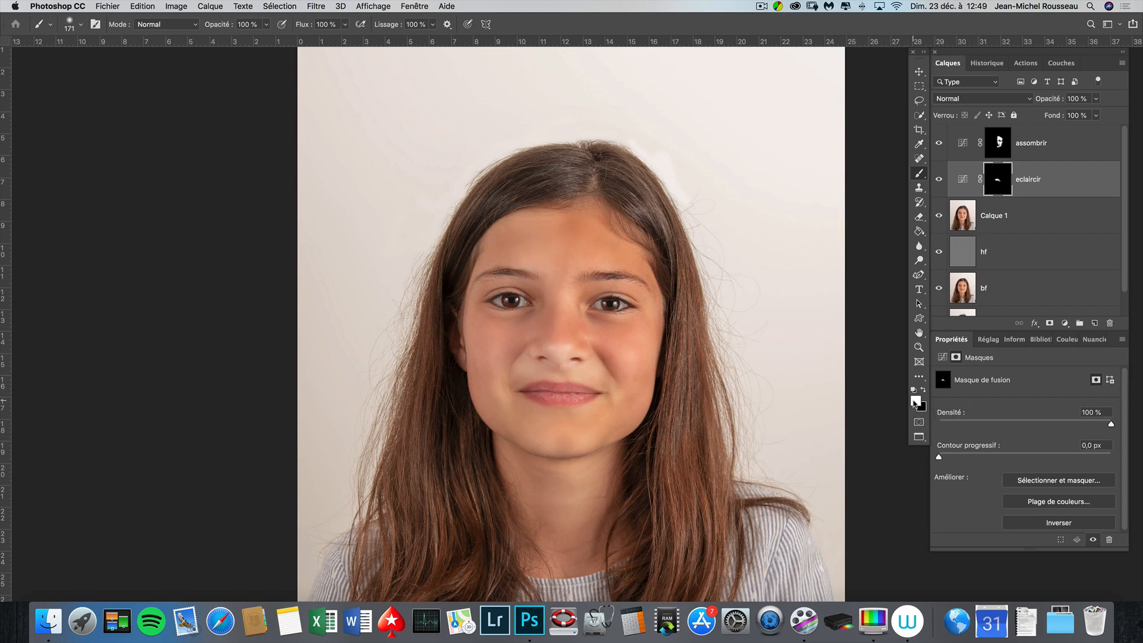
pyautogui.press('super+z')
pyautogui.press('super+z')
pyautogui.press('super+z')
pyautogui.press('super+z')
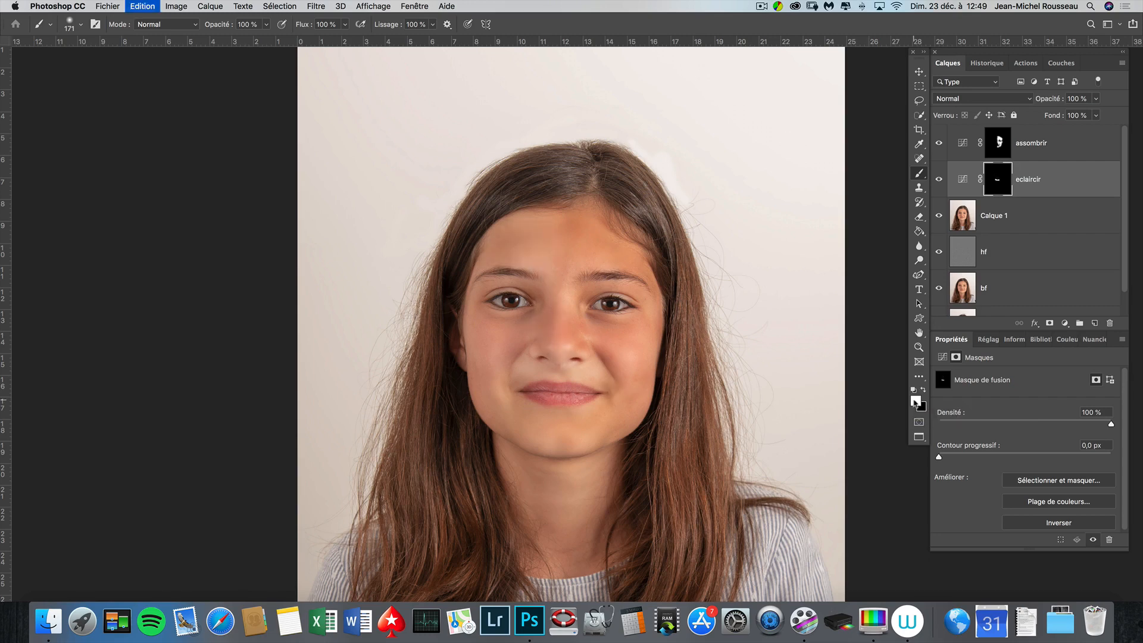
pyautogui.press('super+z')
pyautogui.press('super+z')
pyautogui.press('super+z')
pyautogui.press('super+z')
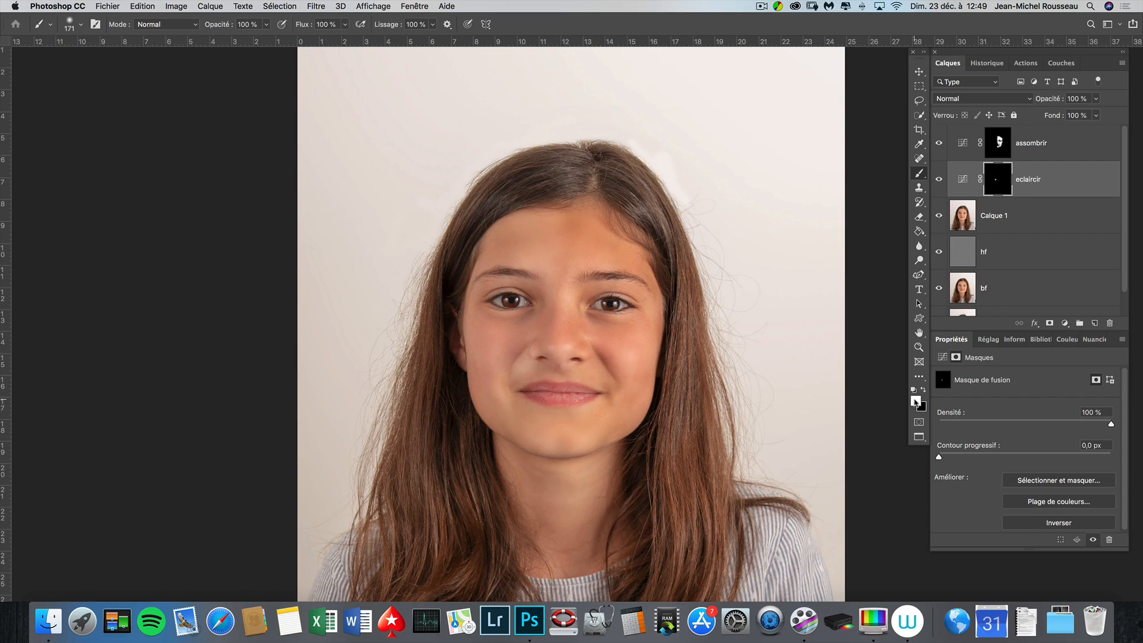
pyautogui.press('super+z')
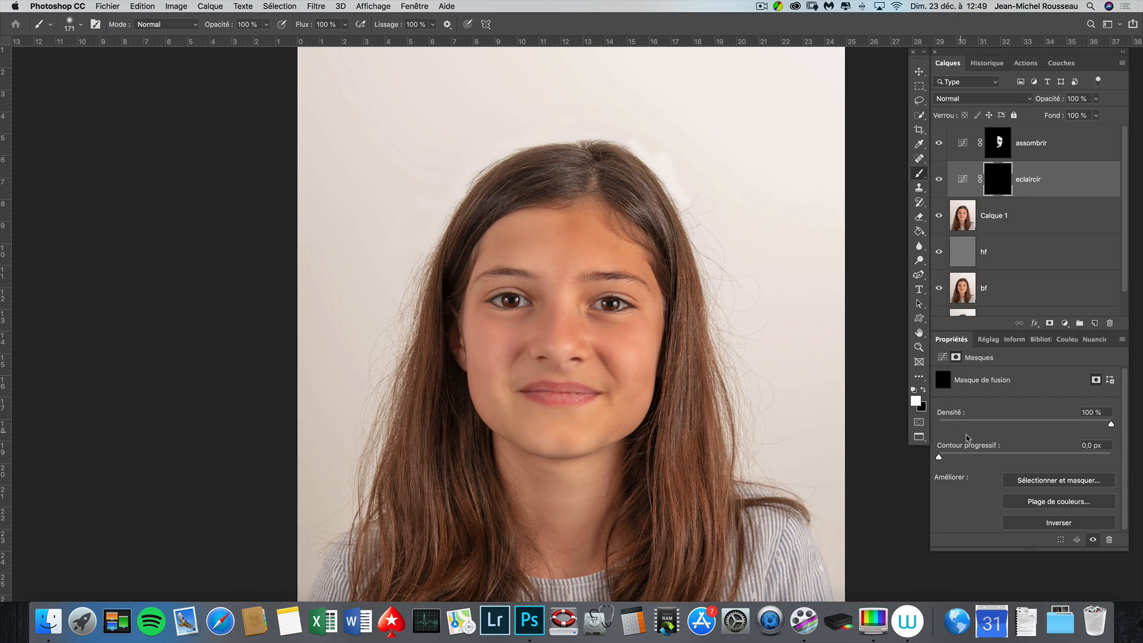
# Group the assombrir and eclaircir layers together
pyautogui.scroll(-1, 974, 185)
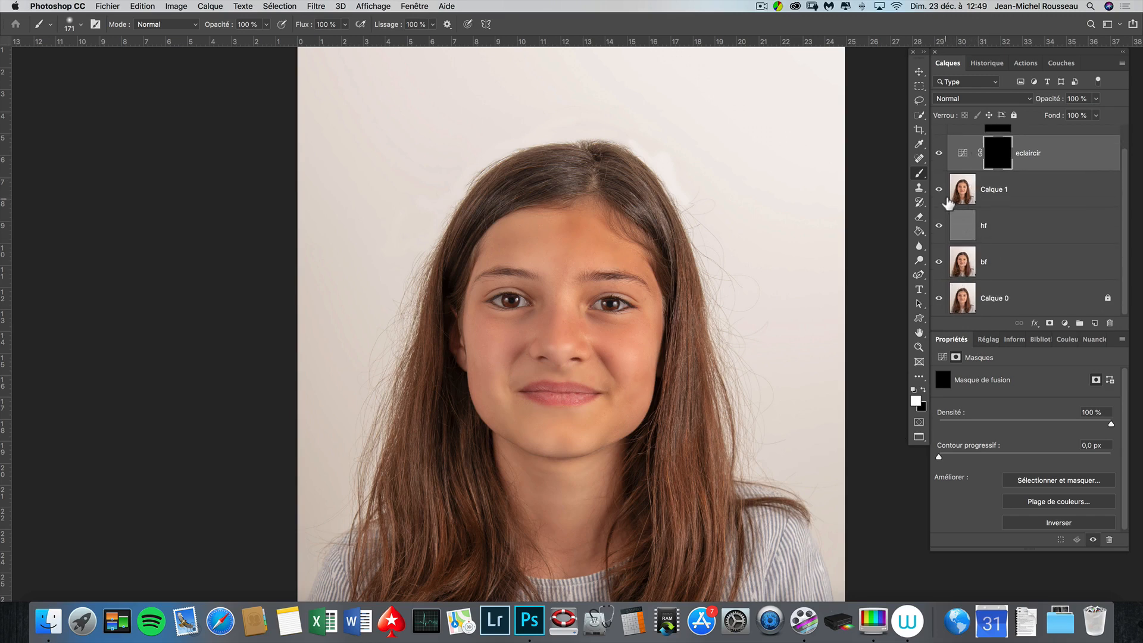
pyautogui.scroll(1, 946, 177)
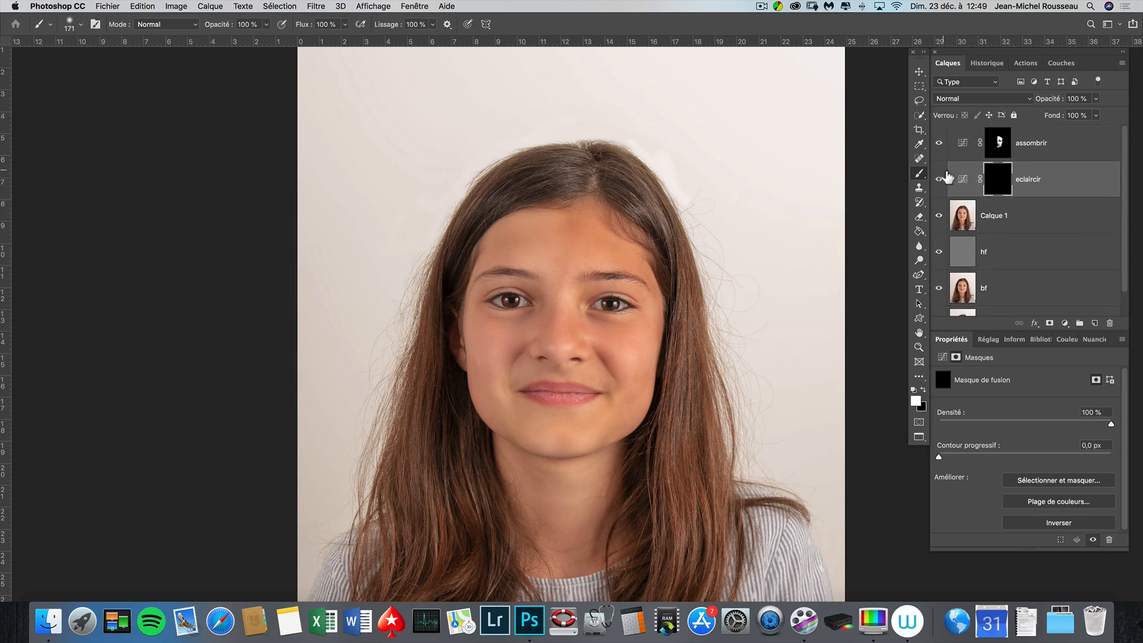
pyautogui.click(1057, 150)
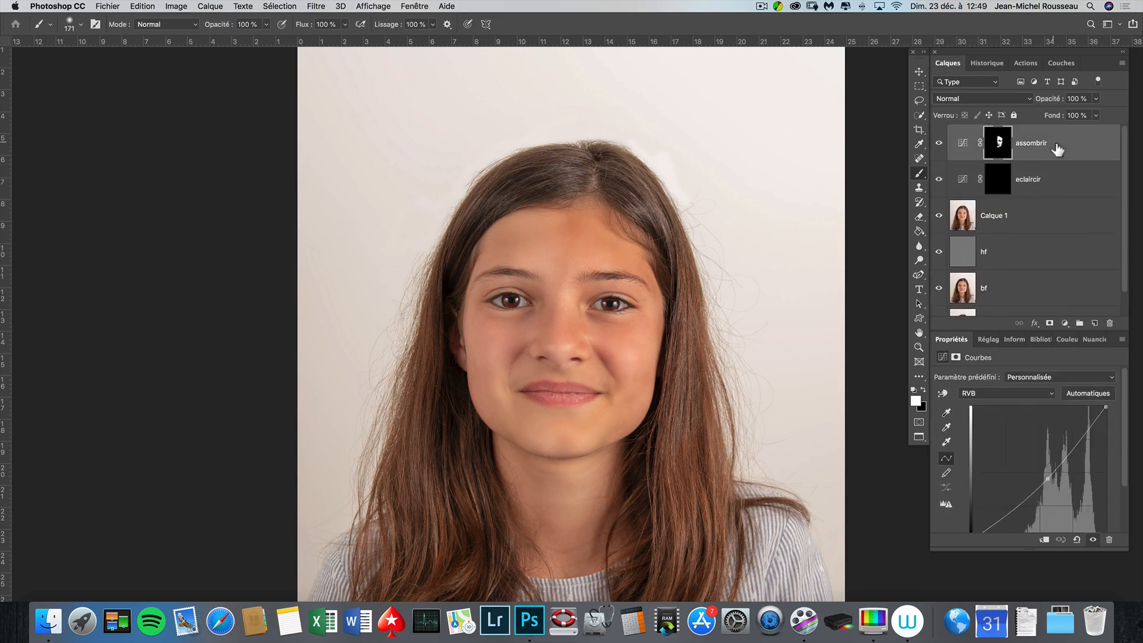
pyautogui.keyDown('shift'); pyautogui.click(1072, 188); pyautogui.keyUp('shift')
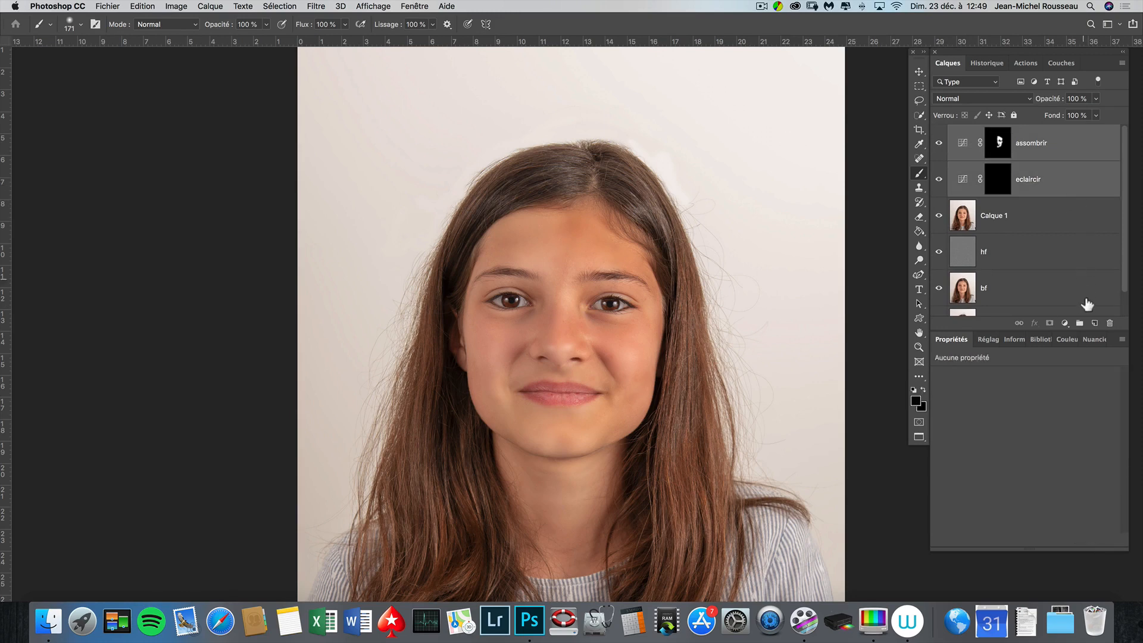
pyautogui.click(1079, 322)
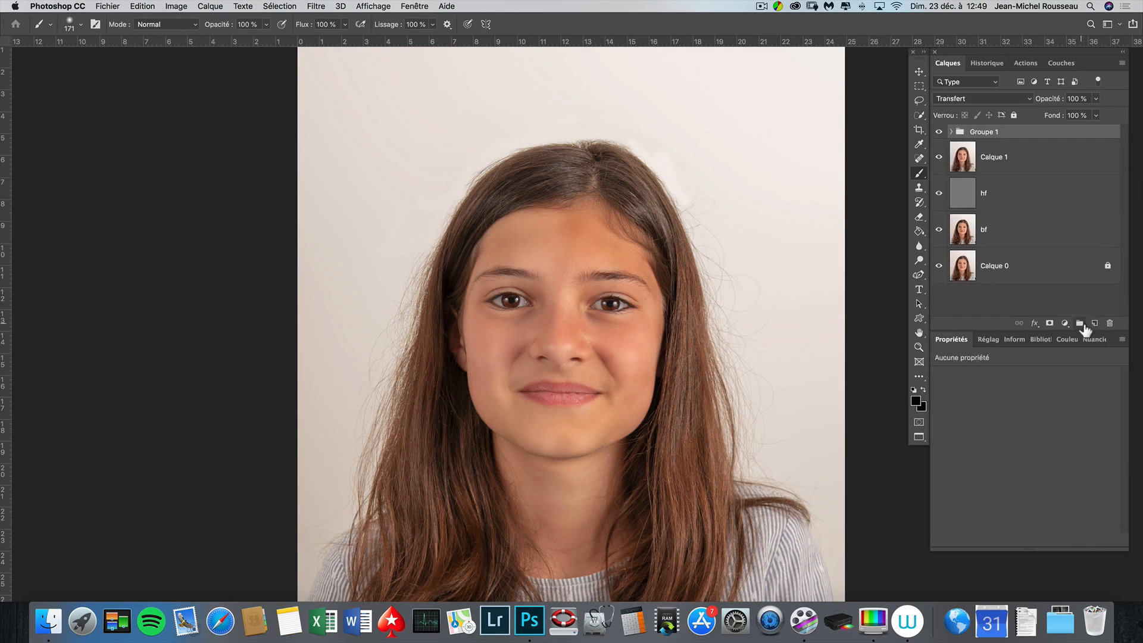
# Compare the portrait with and without Groupe 1, and lower the group's opacity to 68 %
pyautogui.click(940, 133)
pyautogui.click(940, 133)
pyautogui.click(940, 133)
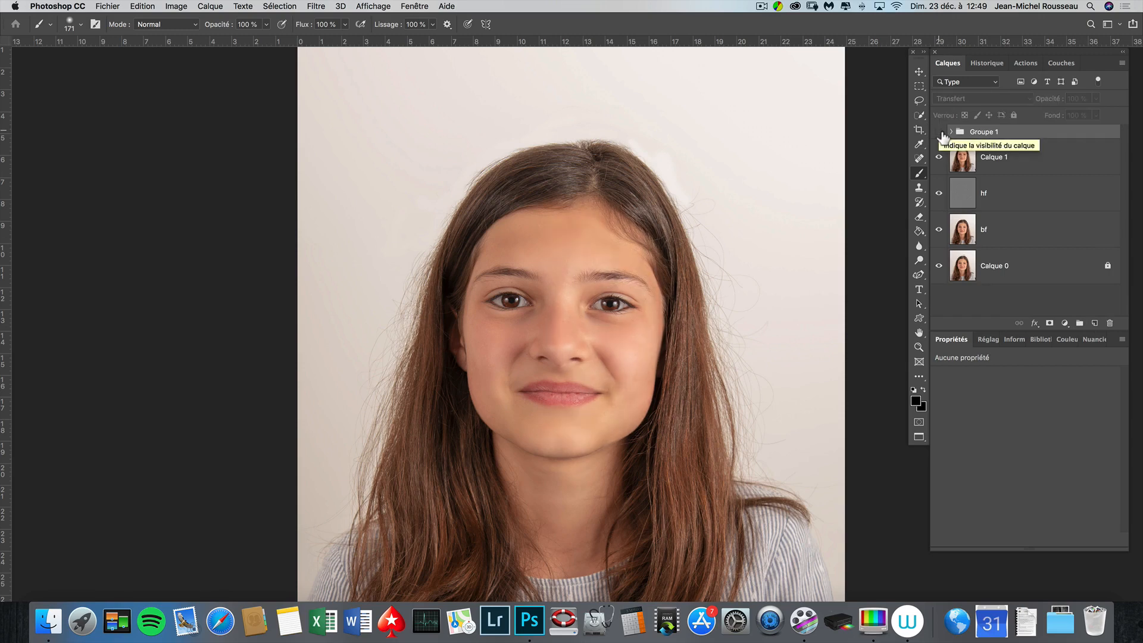
pyautogui.click(940, 132)
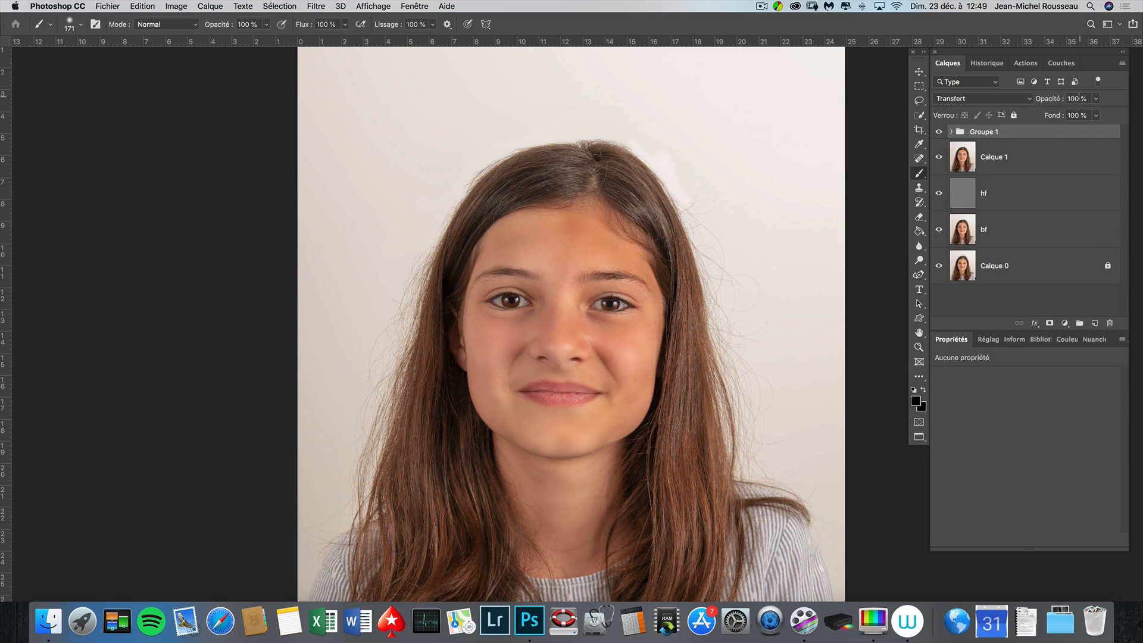
pyautogui.click(1097, 101)
pyautogui.click(1079, 113)
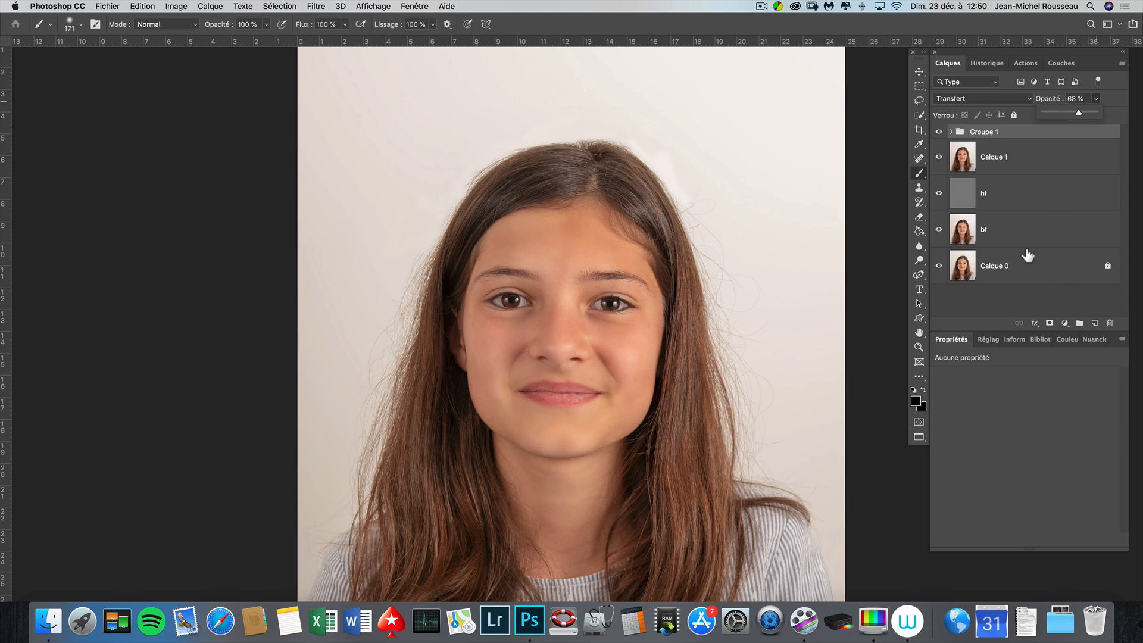
# Select the assombrir mask inside Groupe 1 and set the foreground colour to dark grey 5f5f5f
pyautogui.click(951, 132)
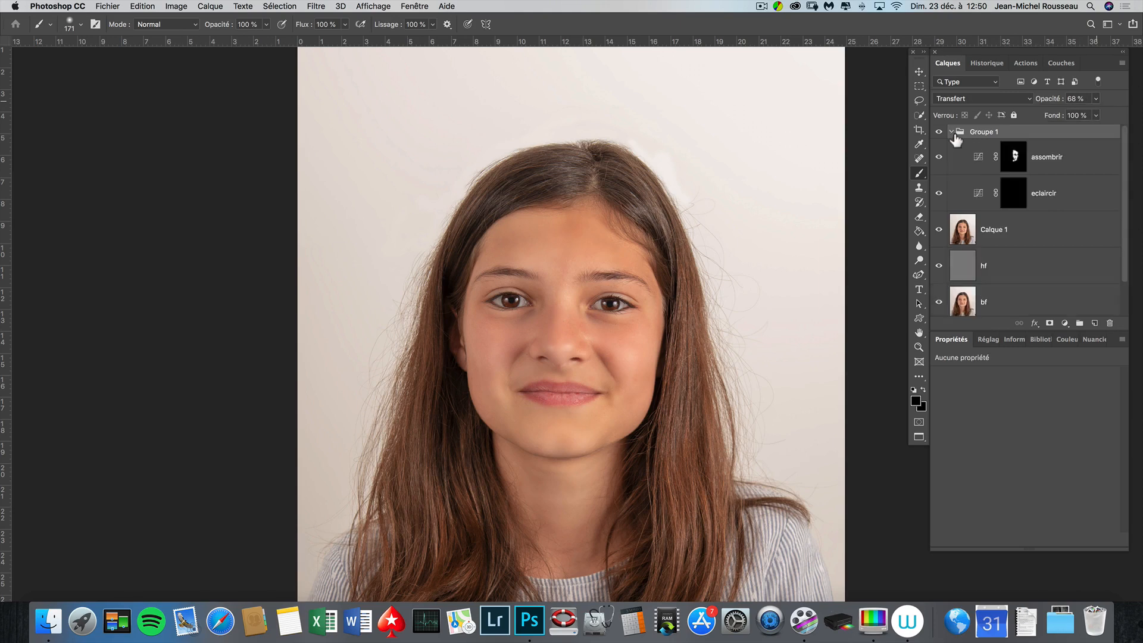
pyautogui.click(1014, 159)
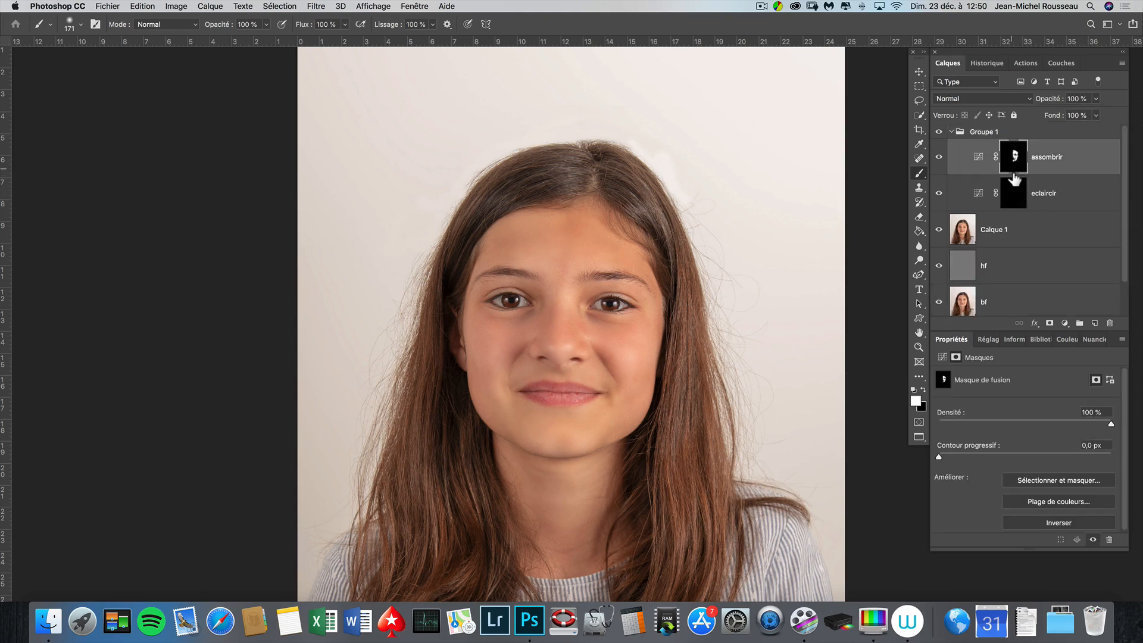
pyautogui.click(916, 403)
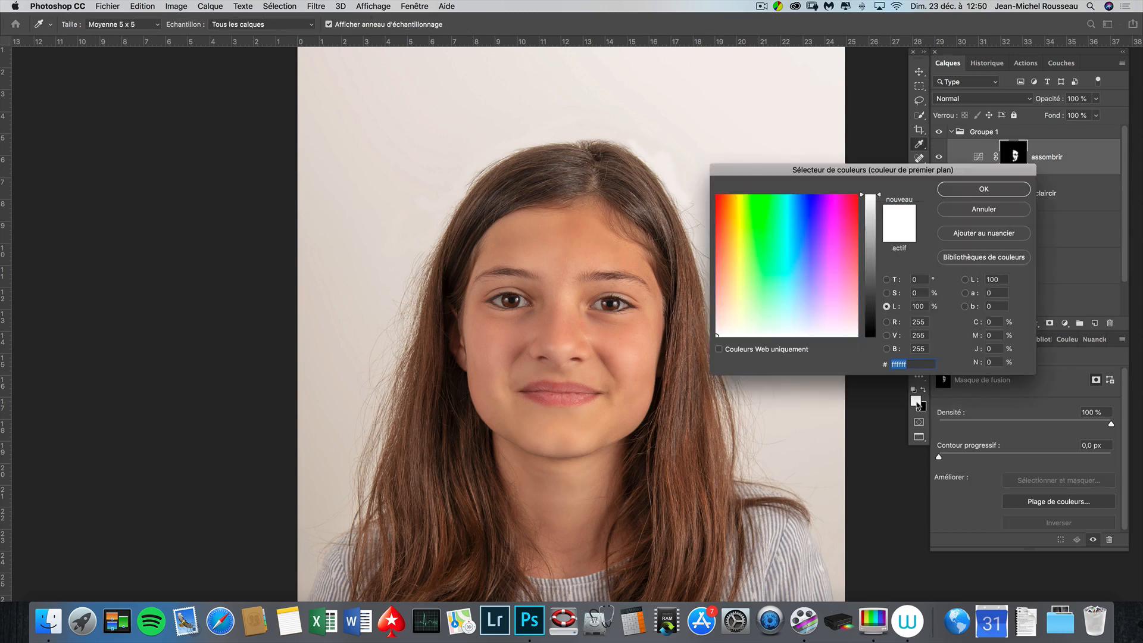
pyautogui.click(871, 285)
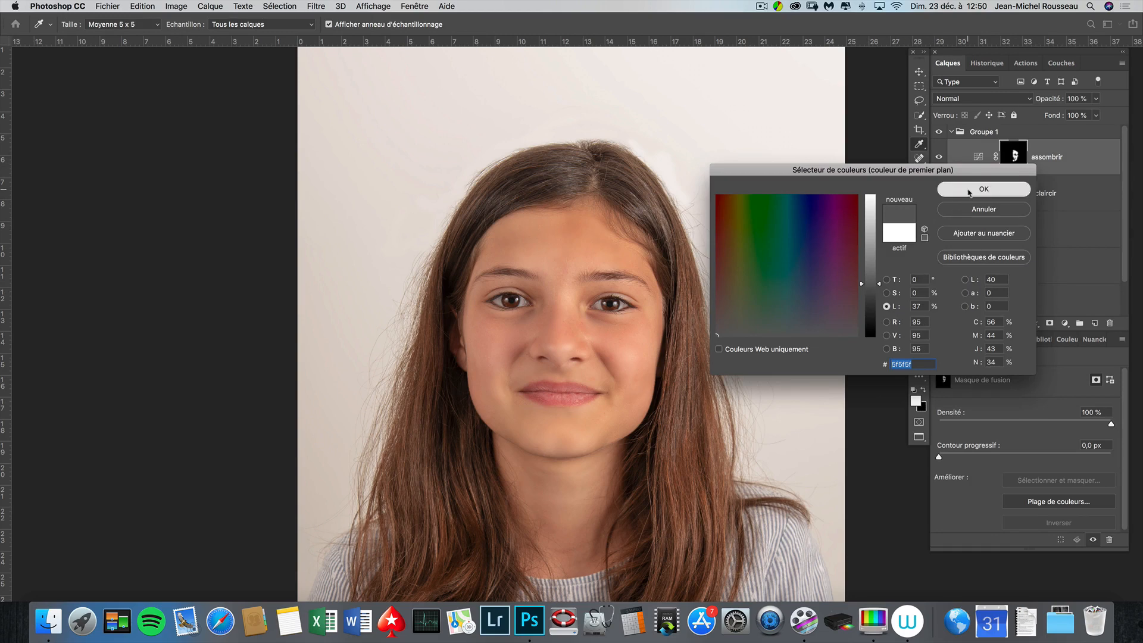
pyautogui.click(984, 188)
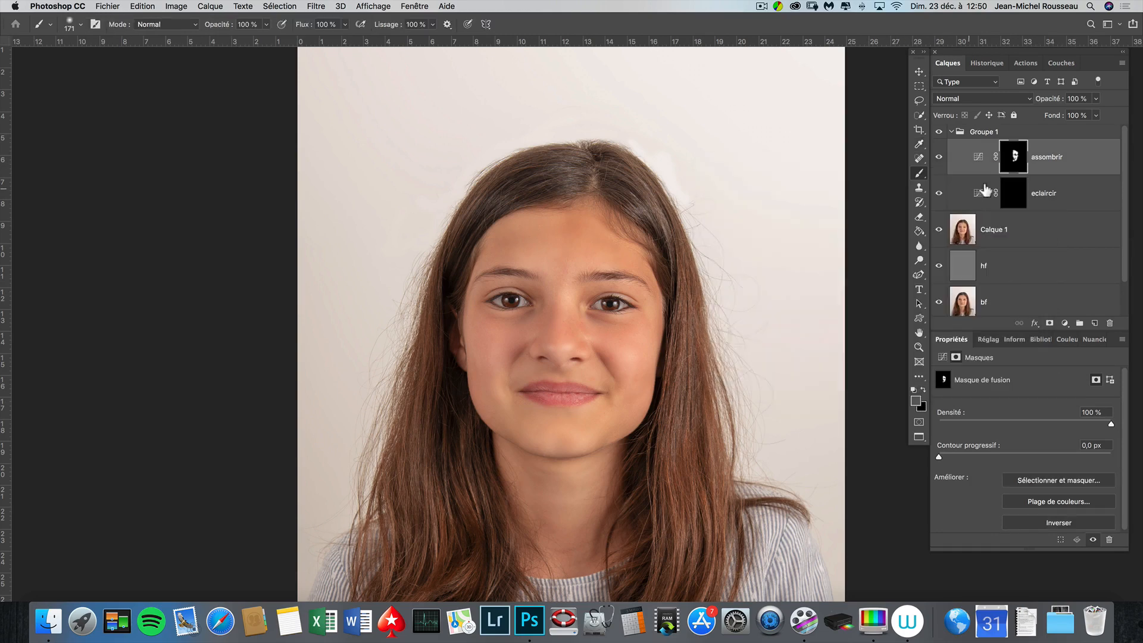
# Inspect the assombrir mask on its own in the canvas, and compare the portrait with and without the assombrir layer
pyautogui.keyDown('alt'); pyautogui.click(1020, 168); pyautogui.keyUp('alt')
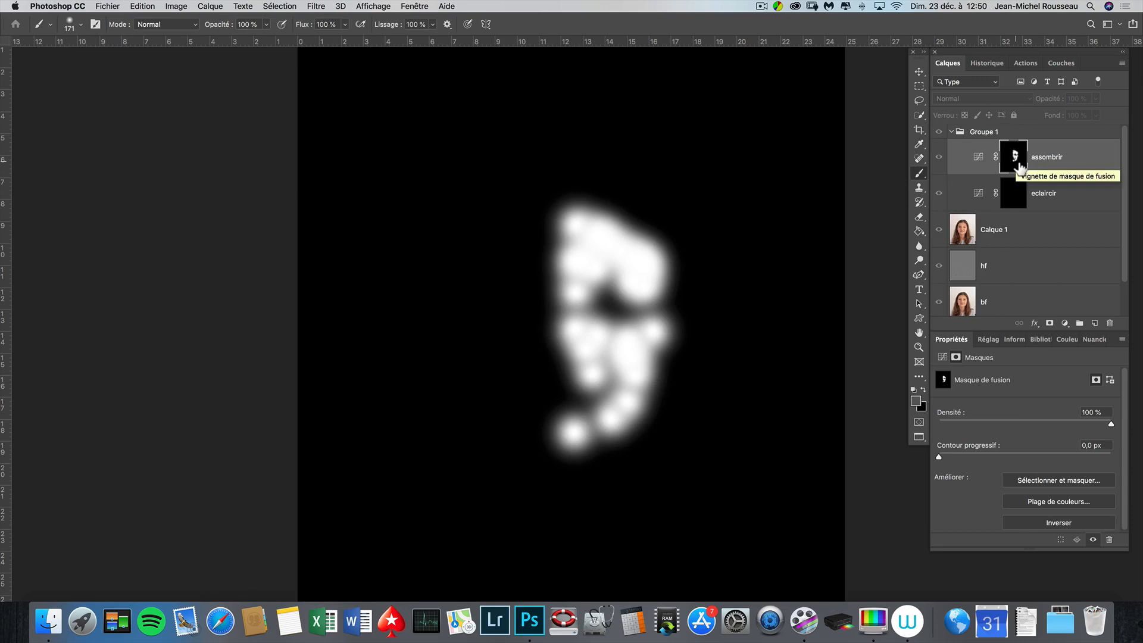
pyautogui.keyDown('alt'); pyautogui.click(1017, 166); pyautogui.keyUp('alt')
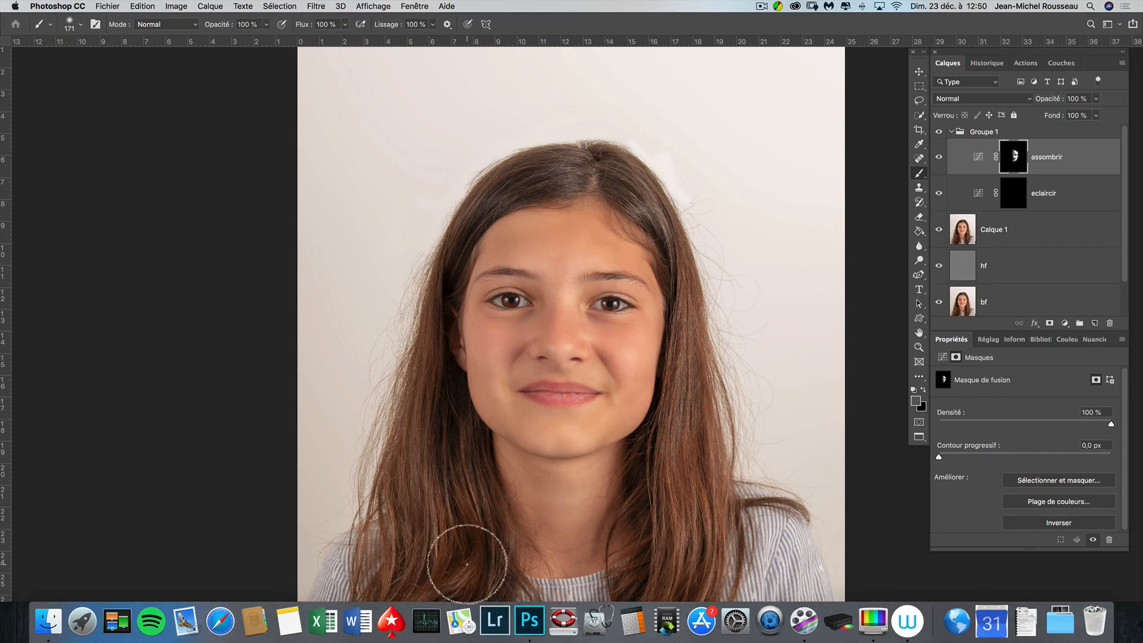
pyautogui.click(940, 158)
pyautogui.click(940, 159)
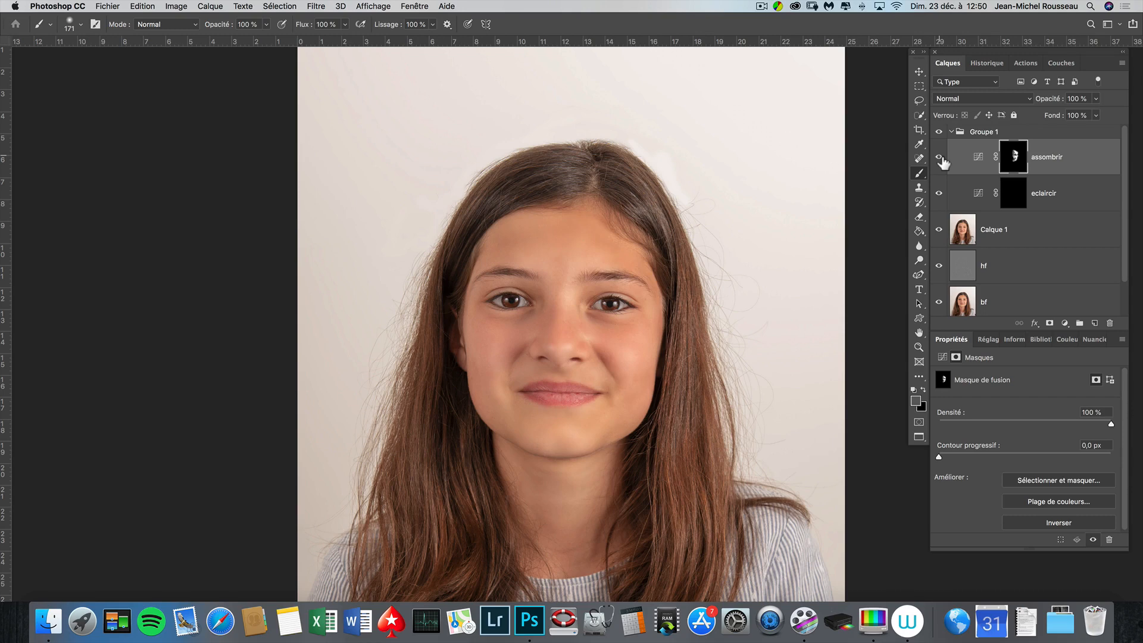
pyautogui.click(941, 158)
pyautogui.click(940, 159)
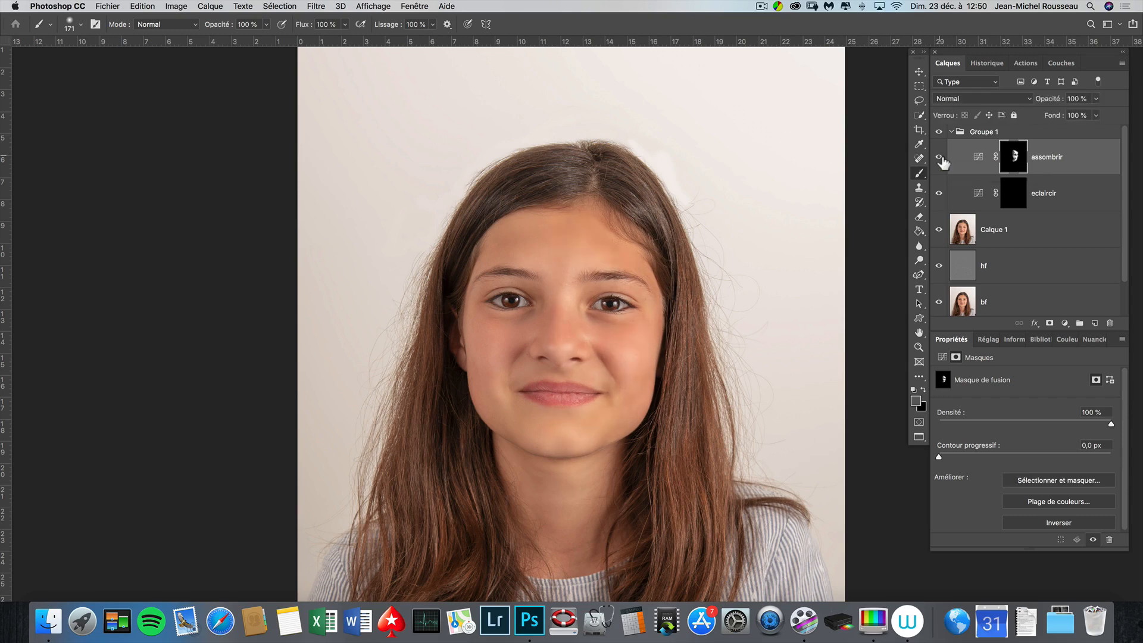